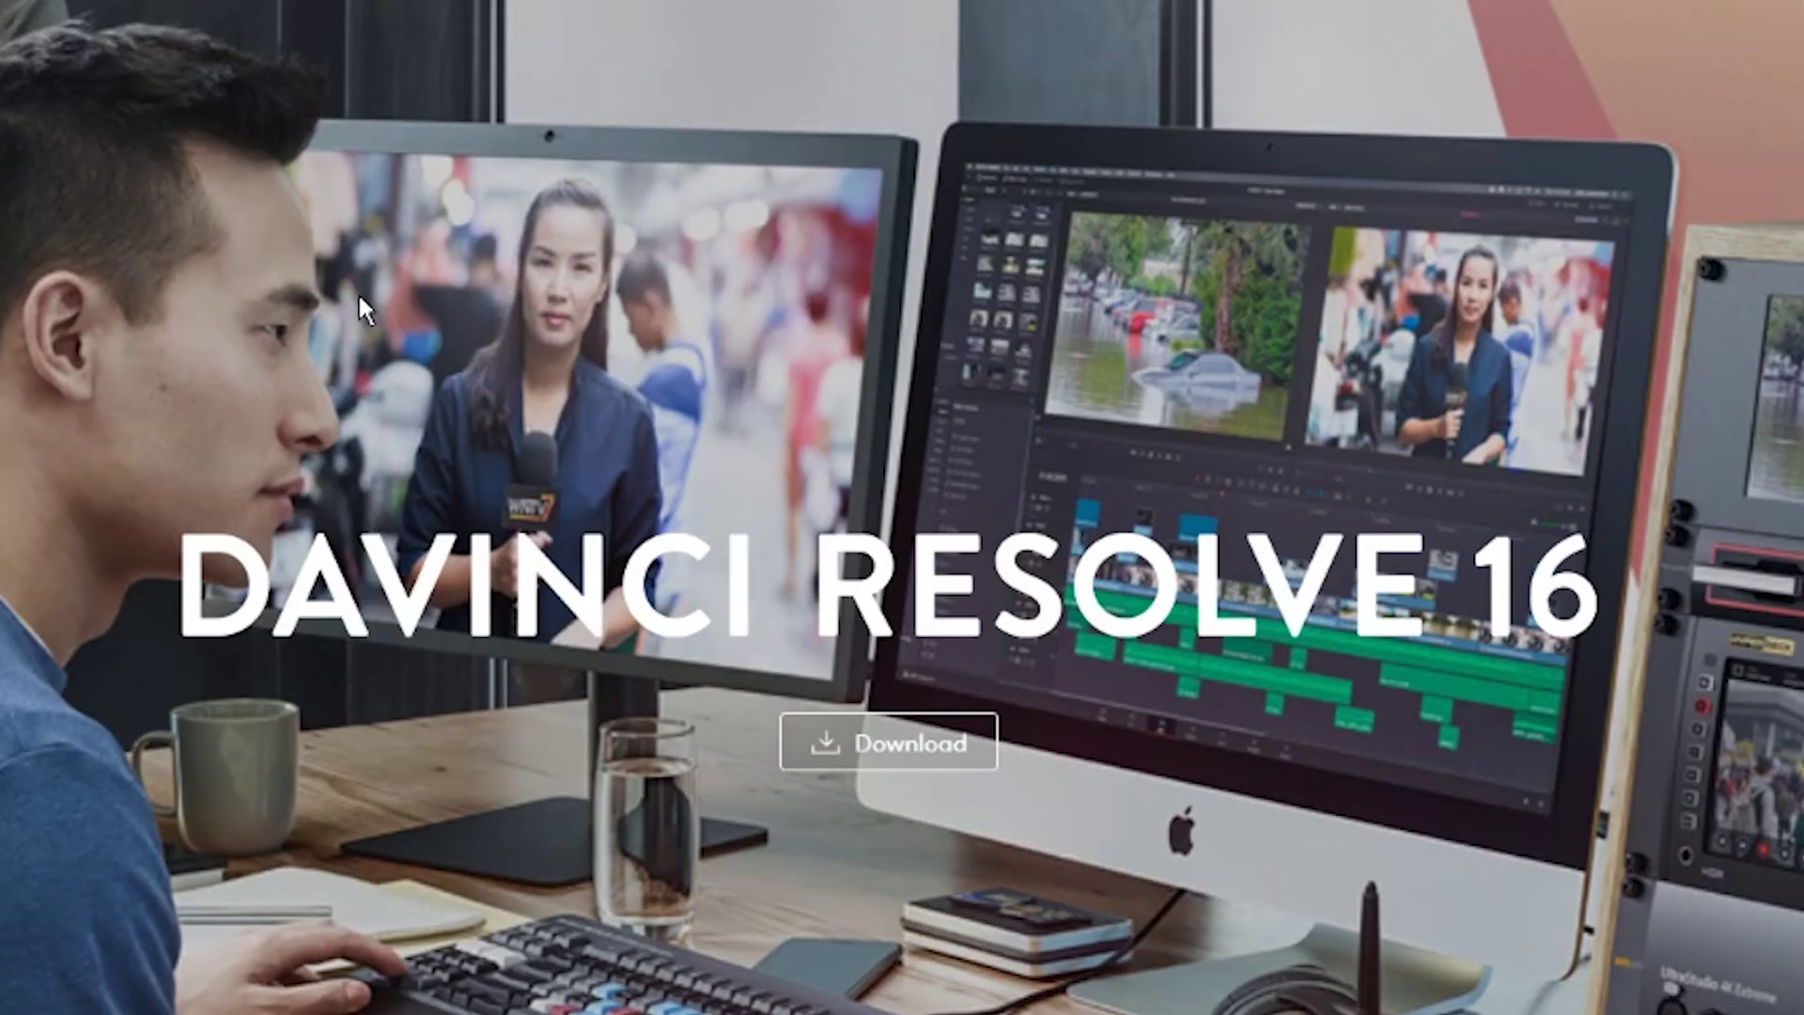
Look through the DaVinci Resolve 16 product page, including the overview text and the new editing features.
scroll(362, 302, "down", 5)
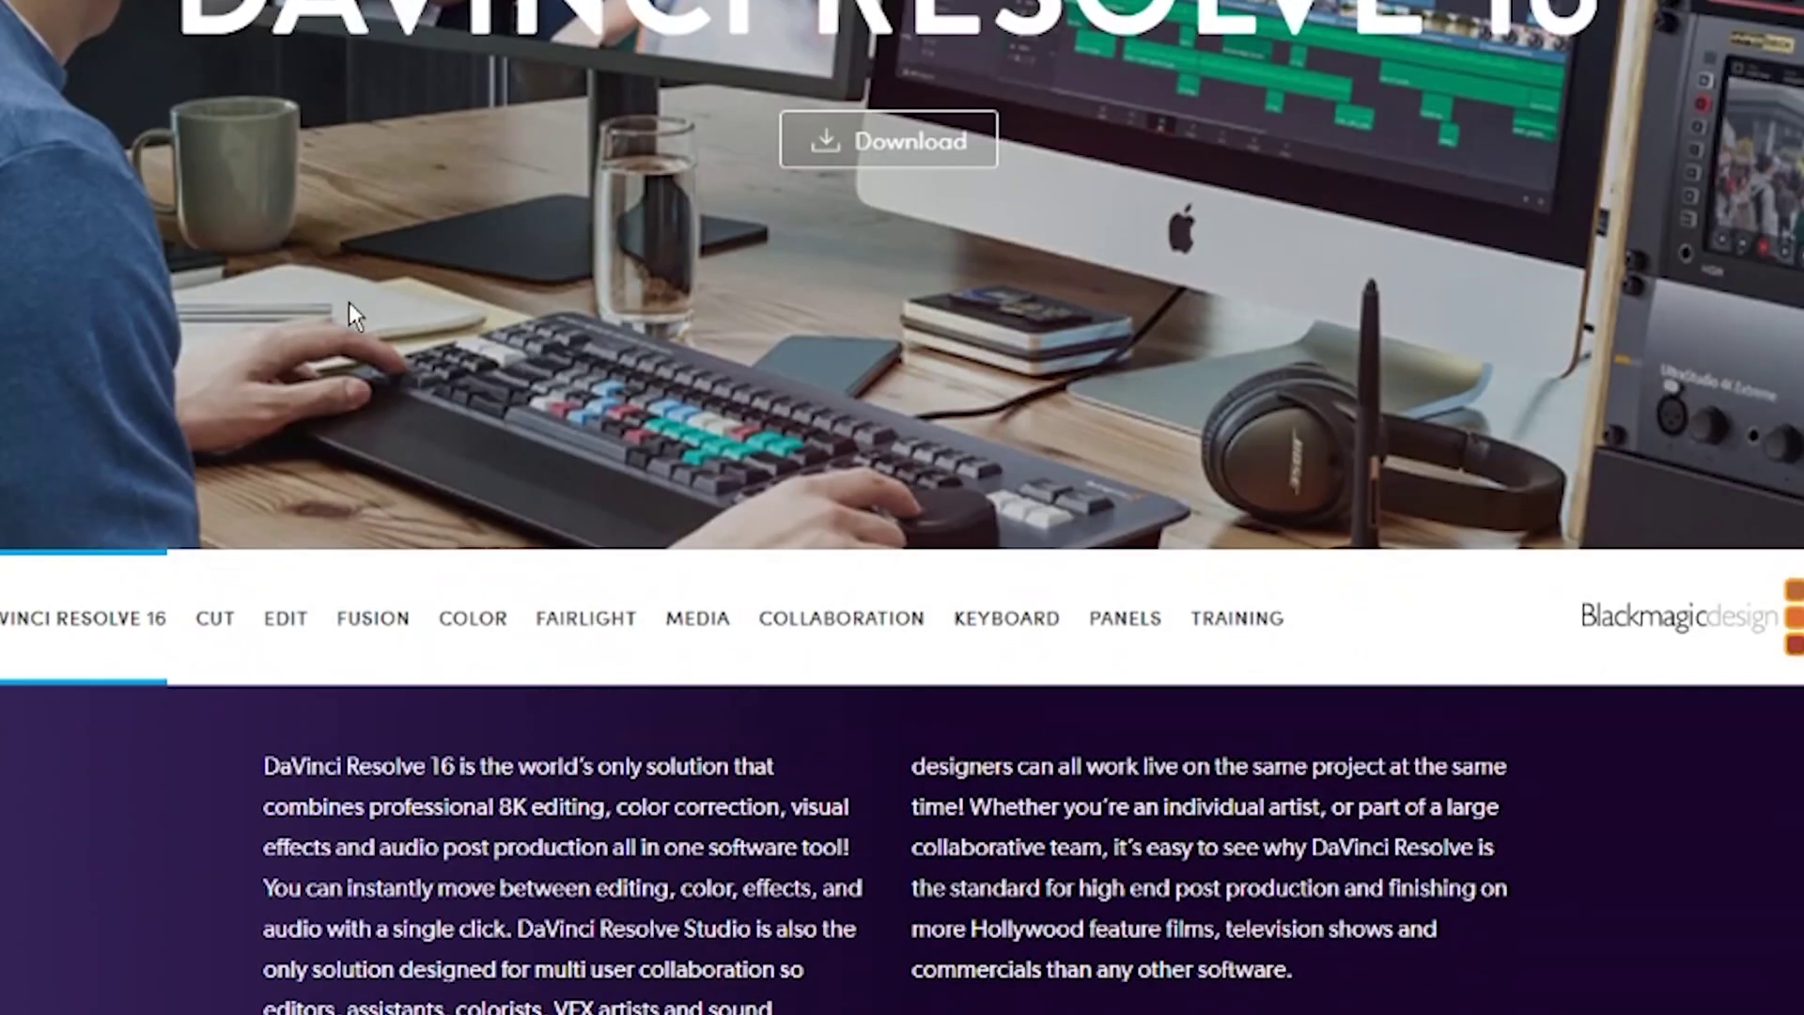
scroll(706, 583, "down", 10)
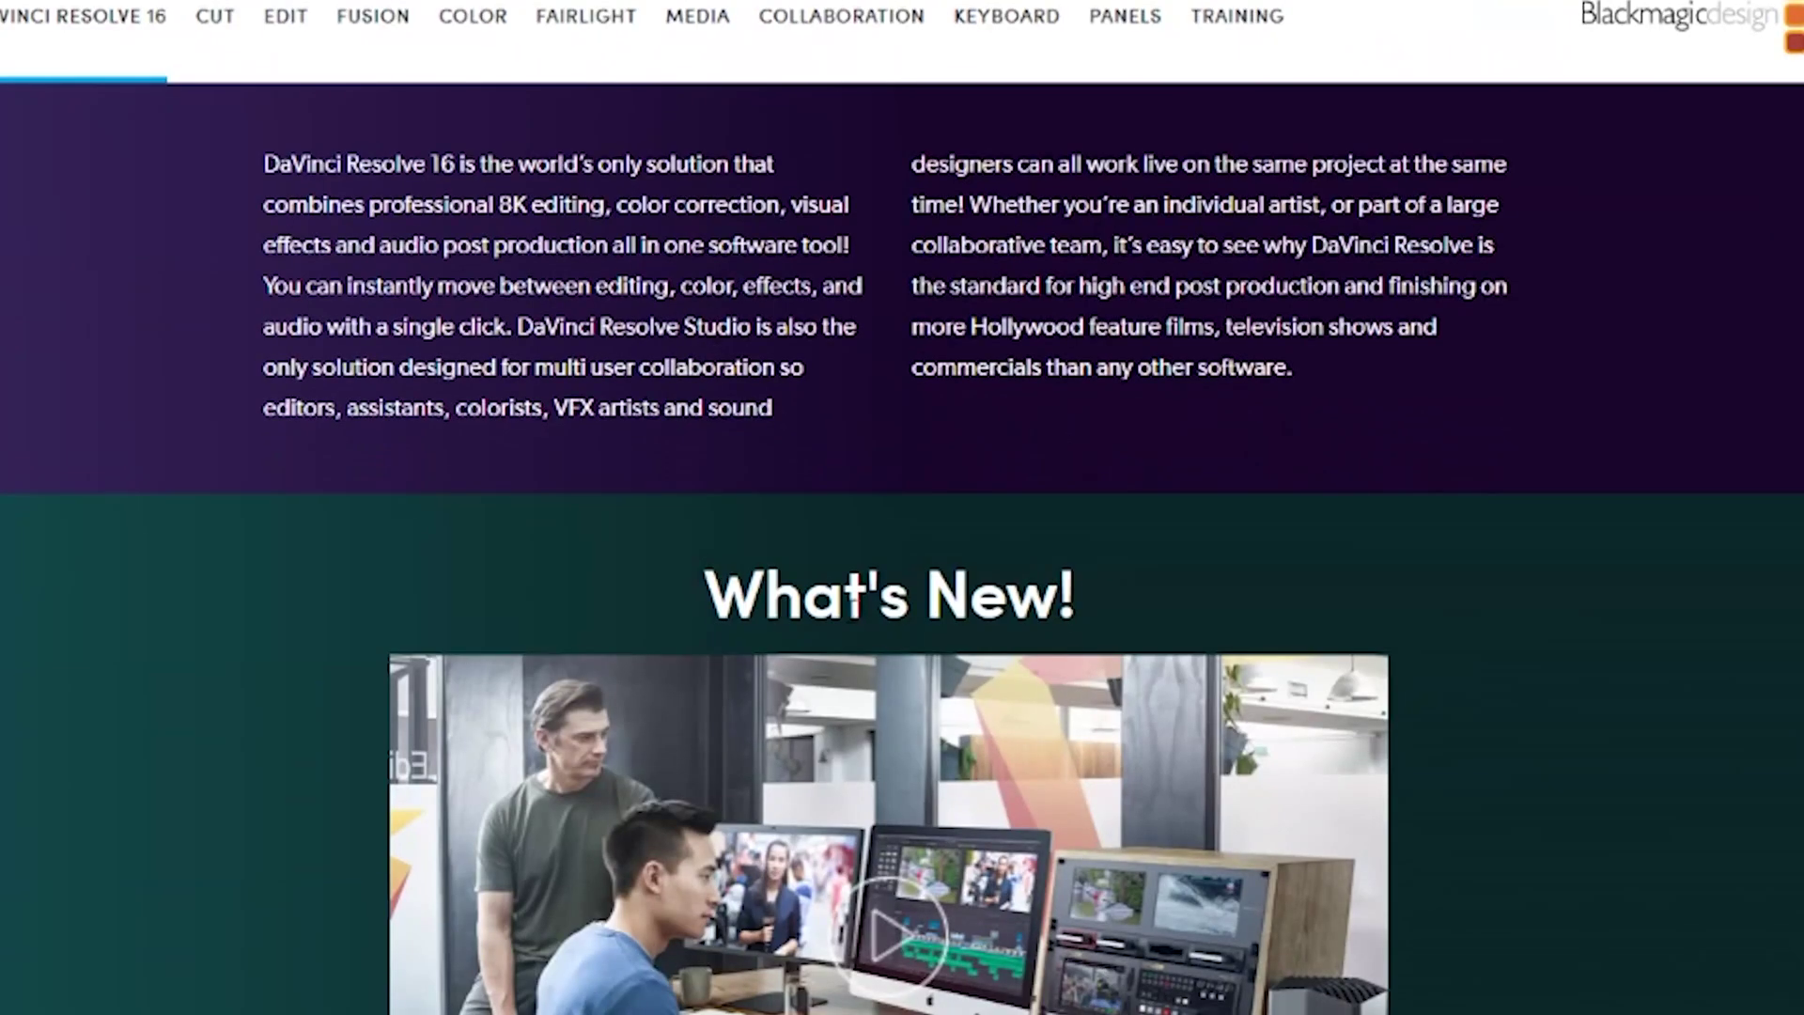
scroll(1137, 784, "up", 5)
scroll(1131, 780, "up", 8)
scroll(1018, 777, "down", 20)
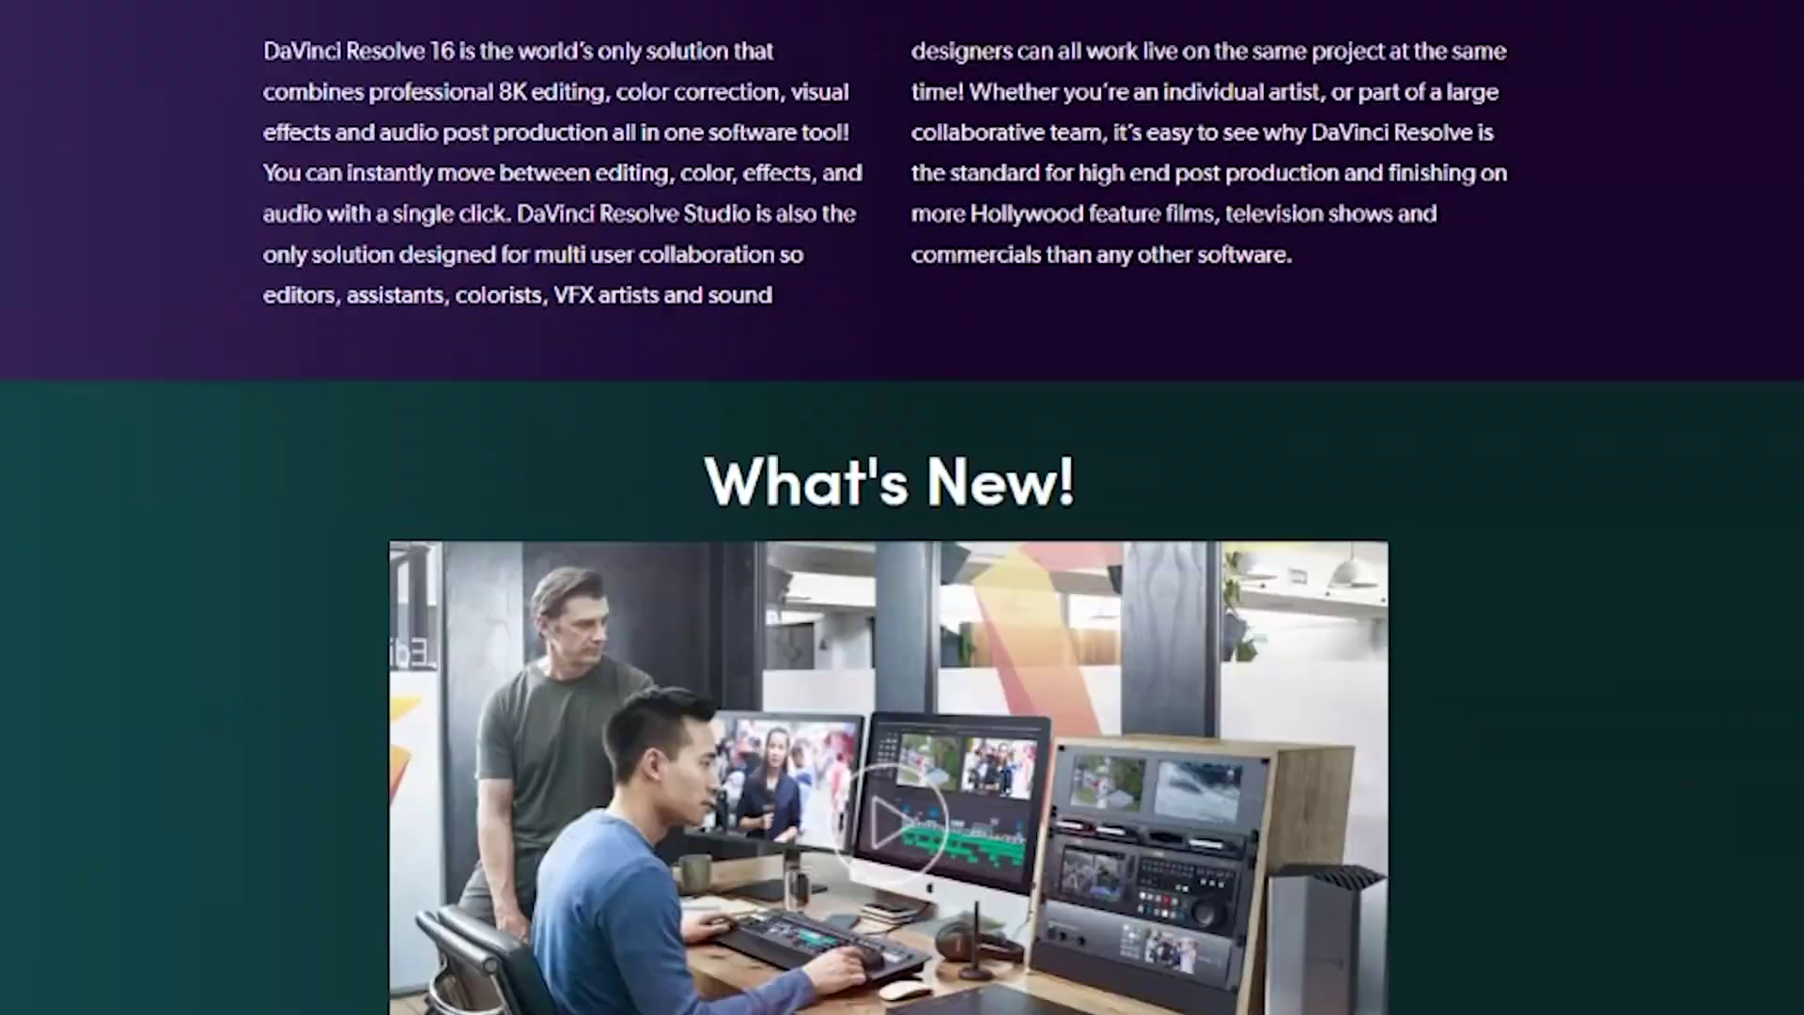
scroll(1004, 780, "down", 15)
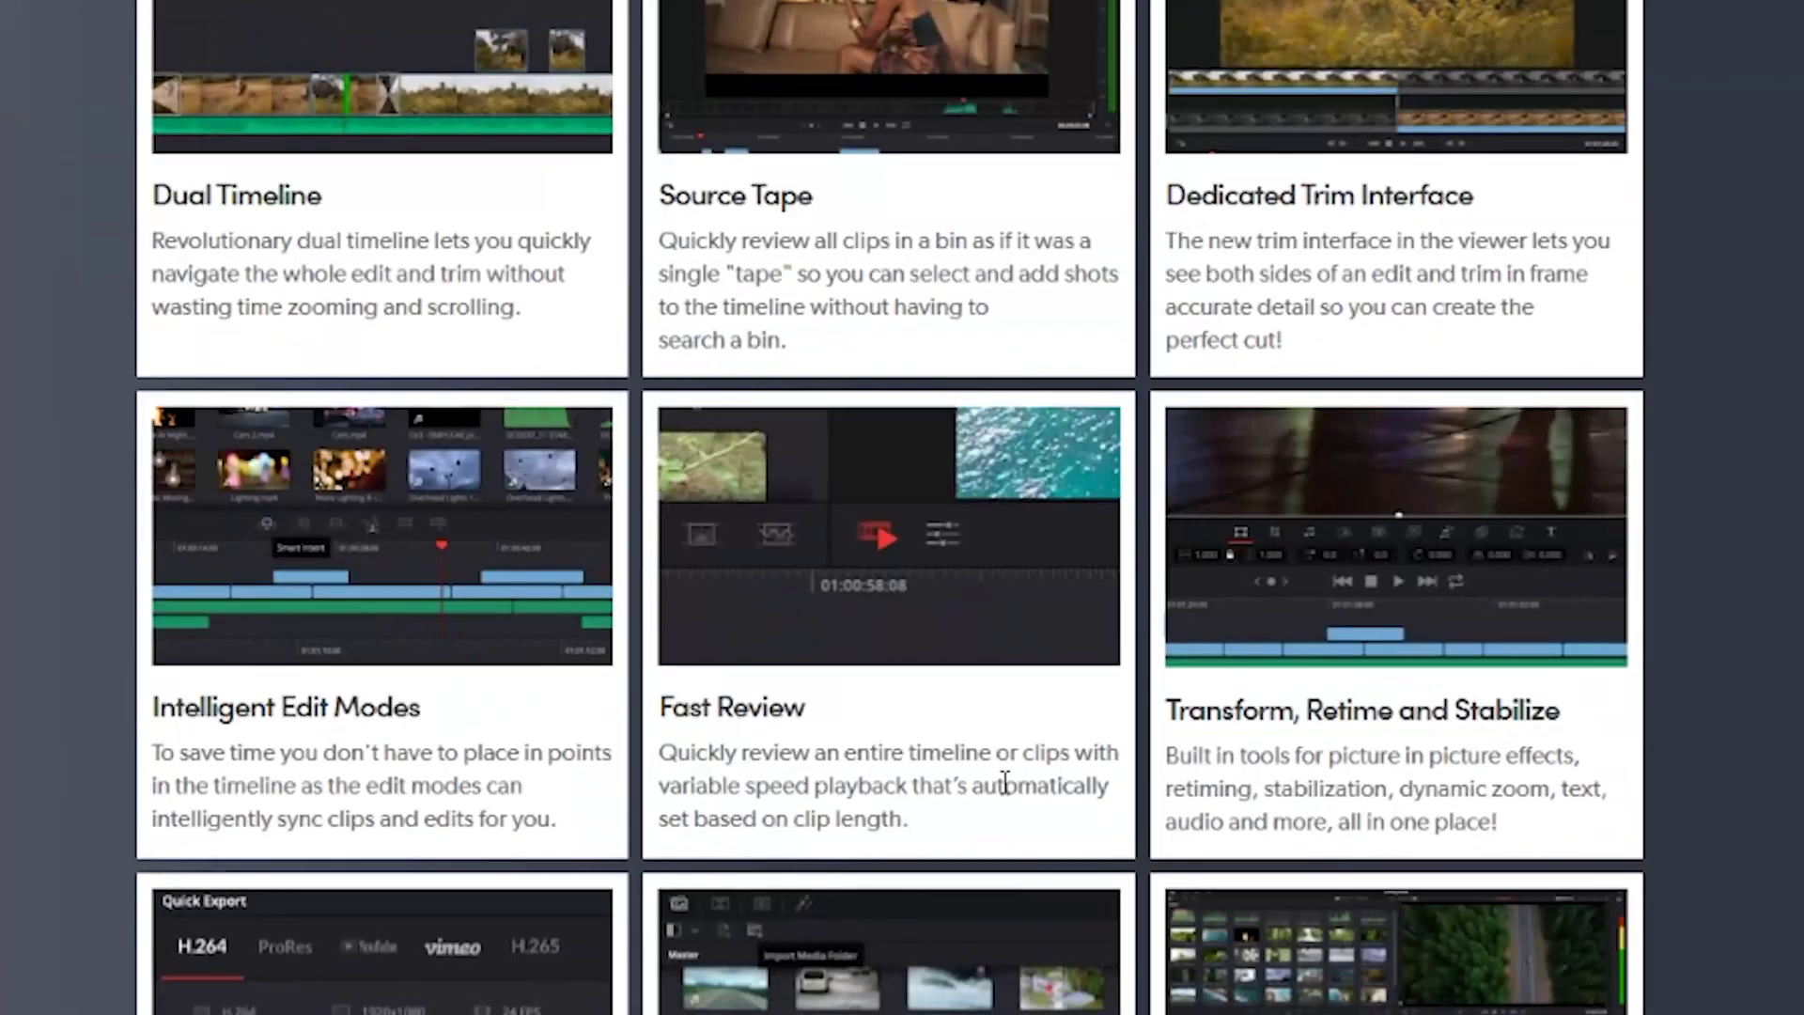
scroll(1004, 783, "down", 5)
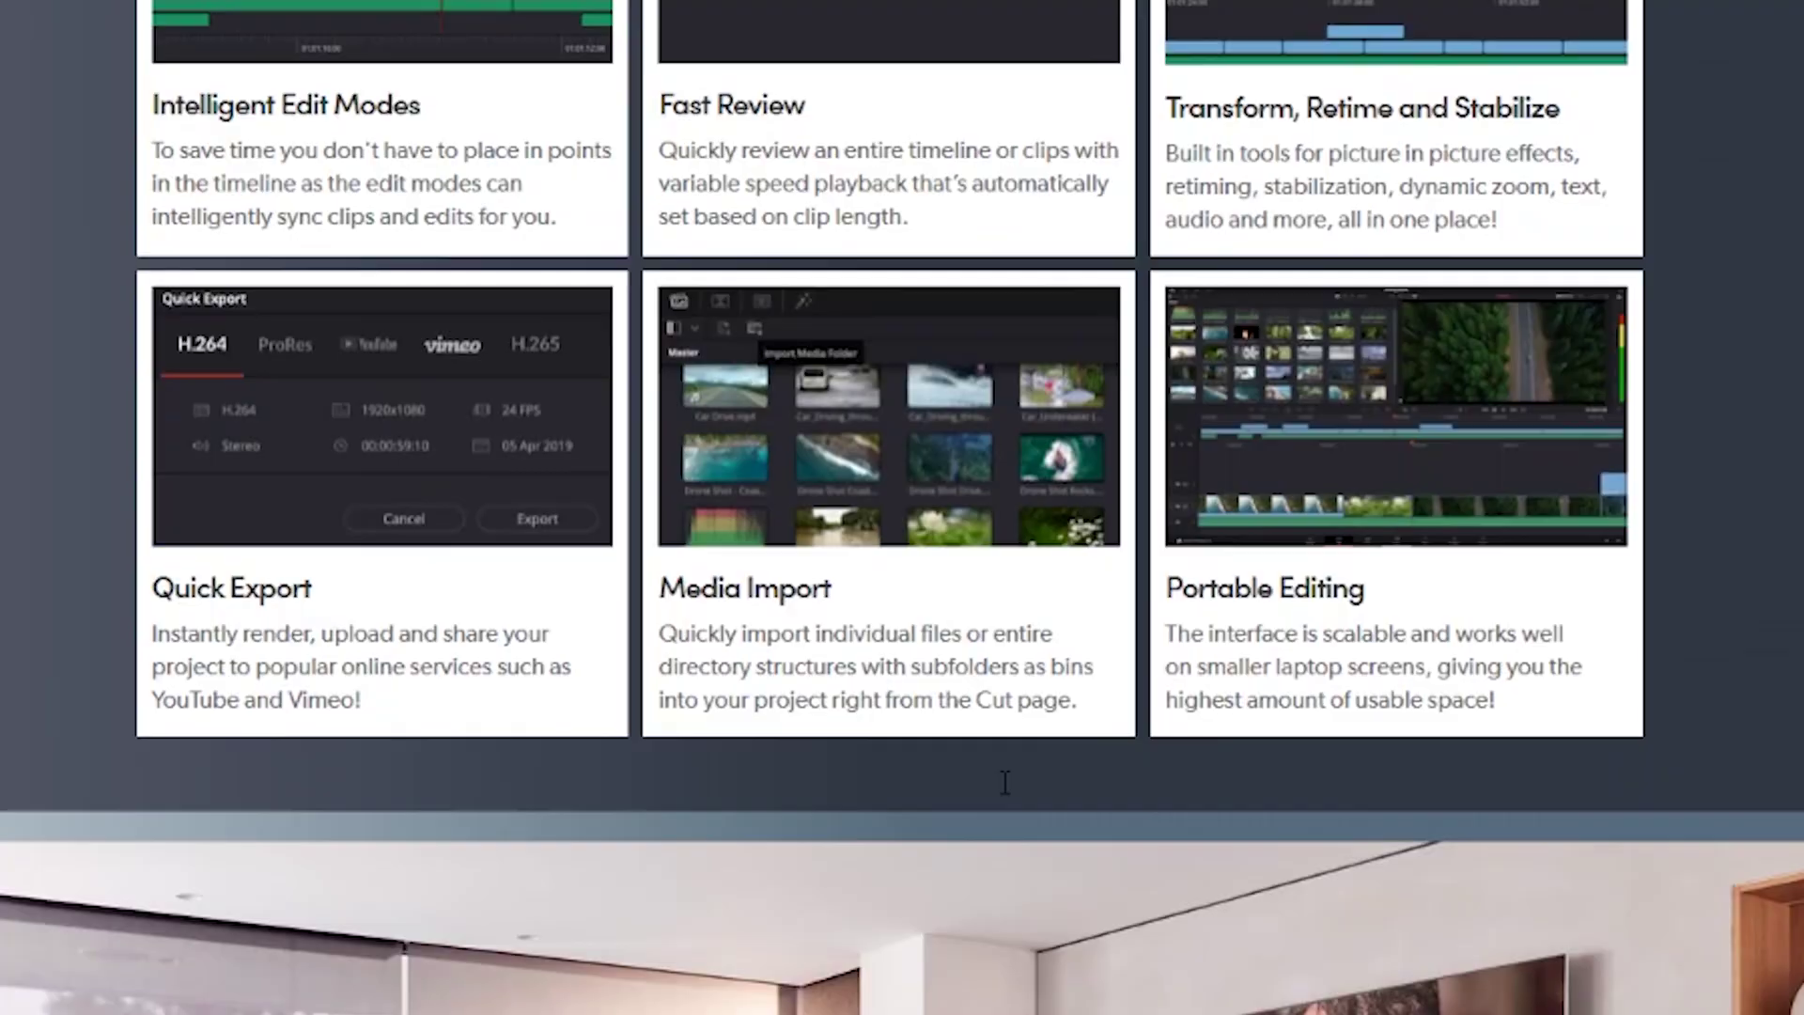
scroll(1004, 783, "down", 15)
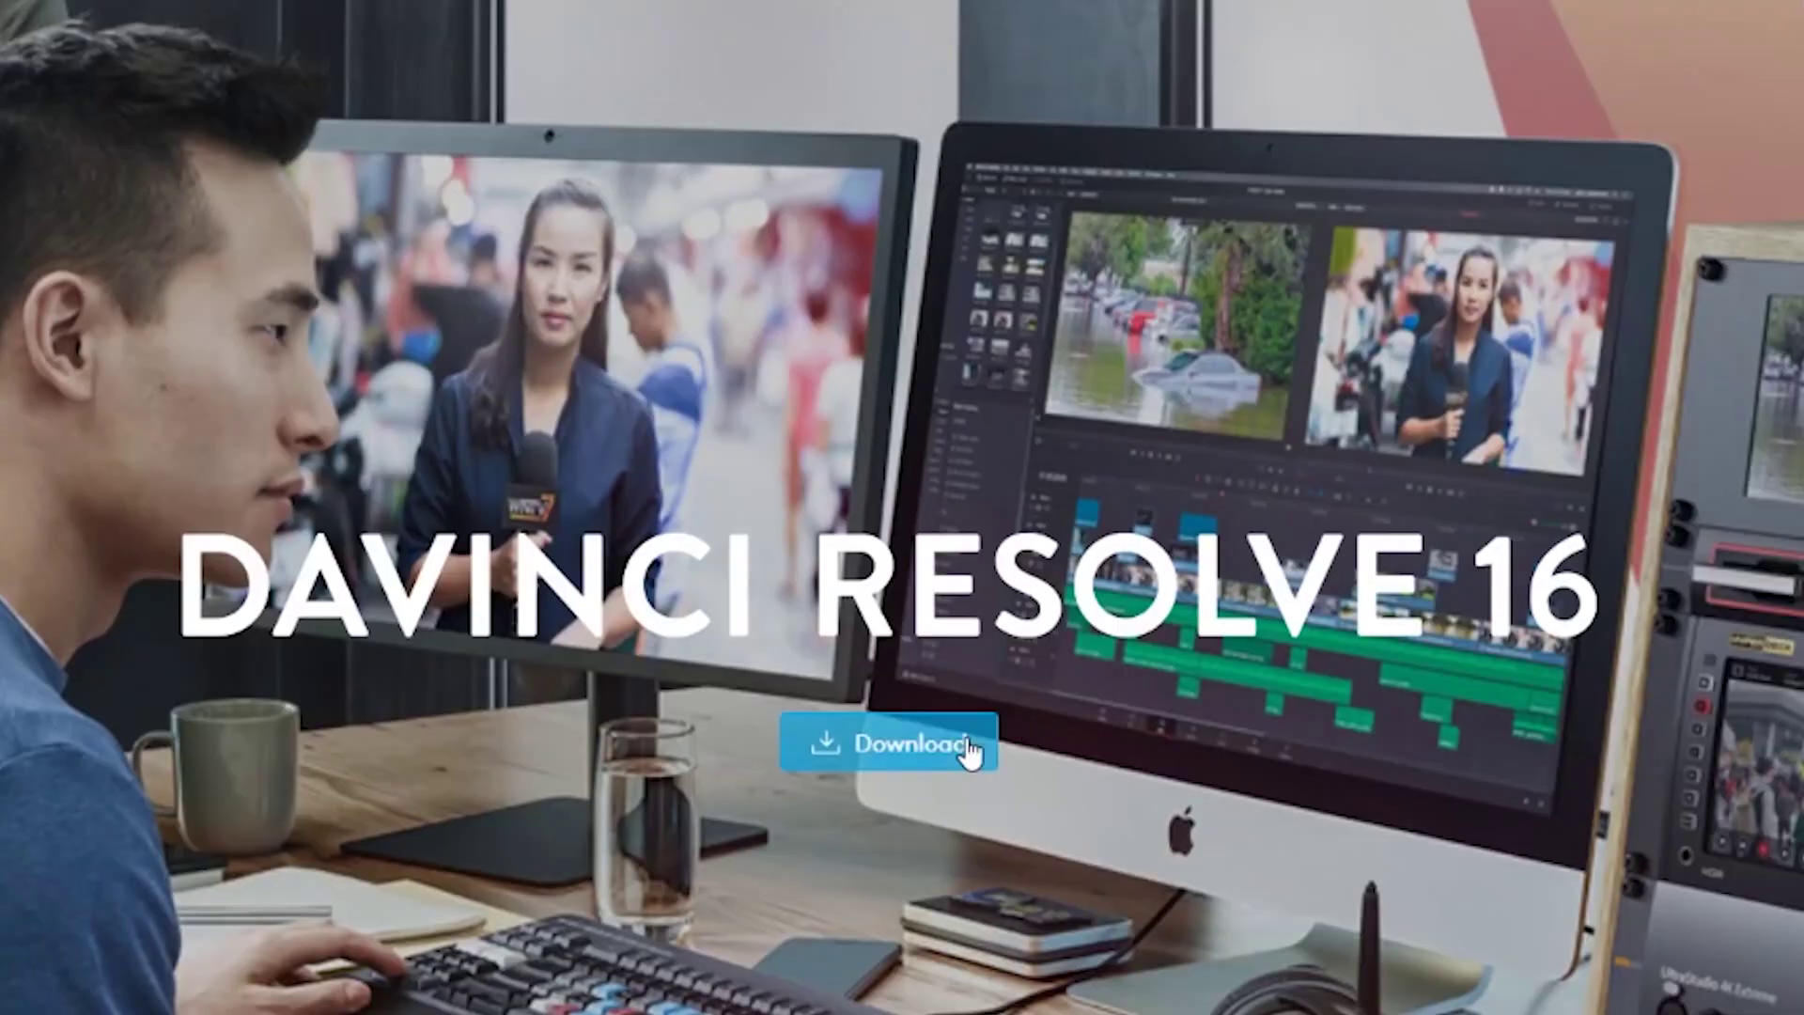
Open the DaVinci Resolve 16 download options, review the free version's description, and close them without downloading.
left_click(968, 747)
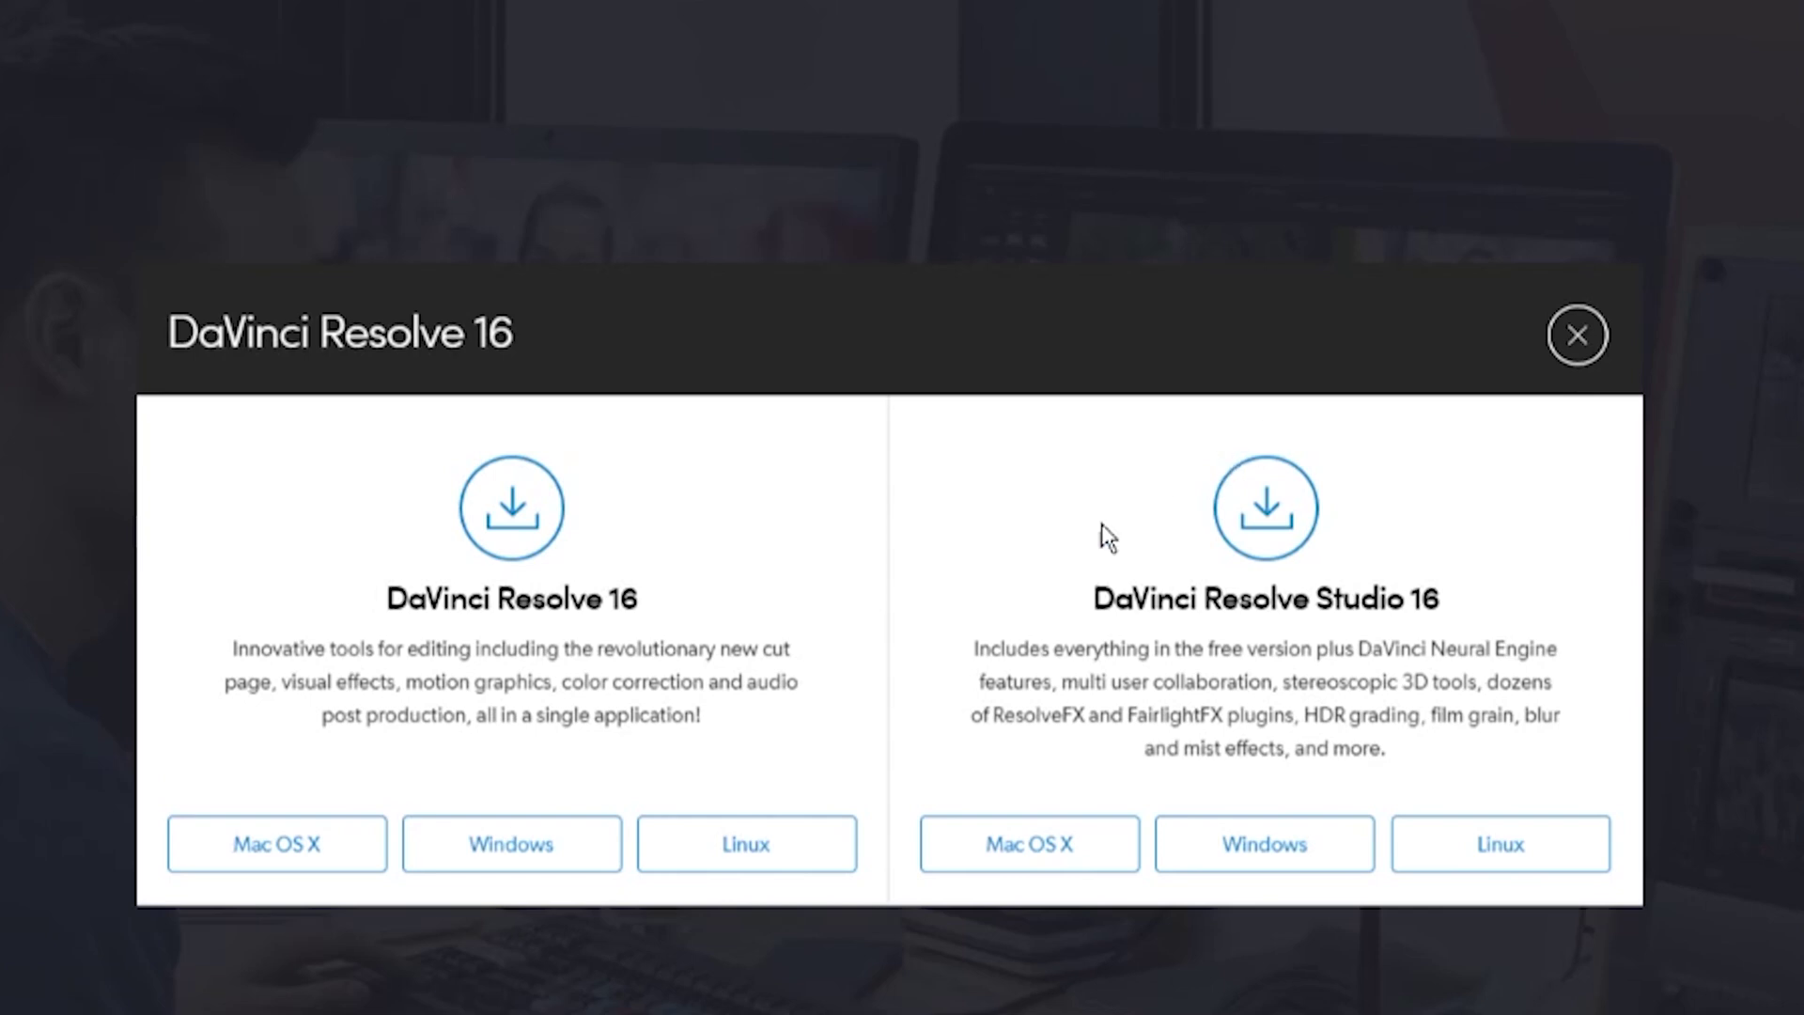
left_click_drag(232, 648, 700, 714)
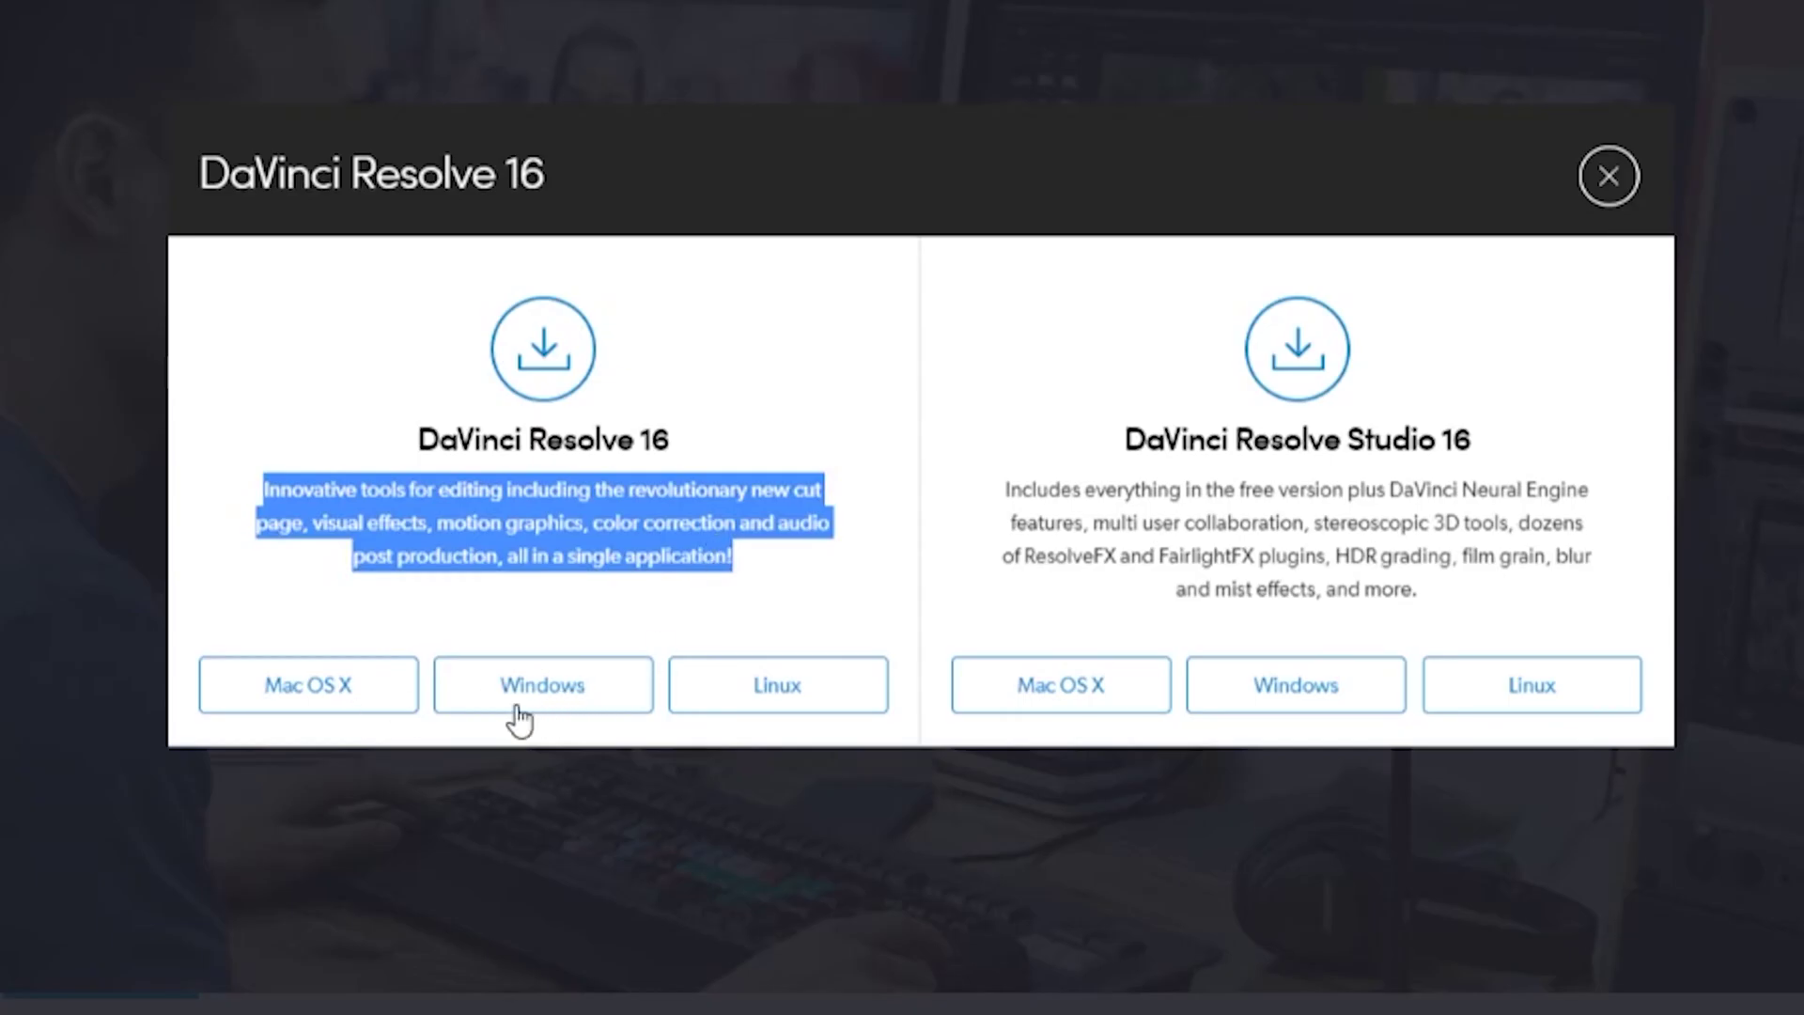
left_click(1602, 188)
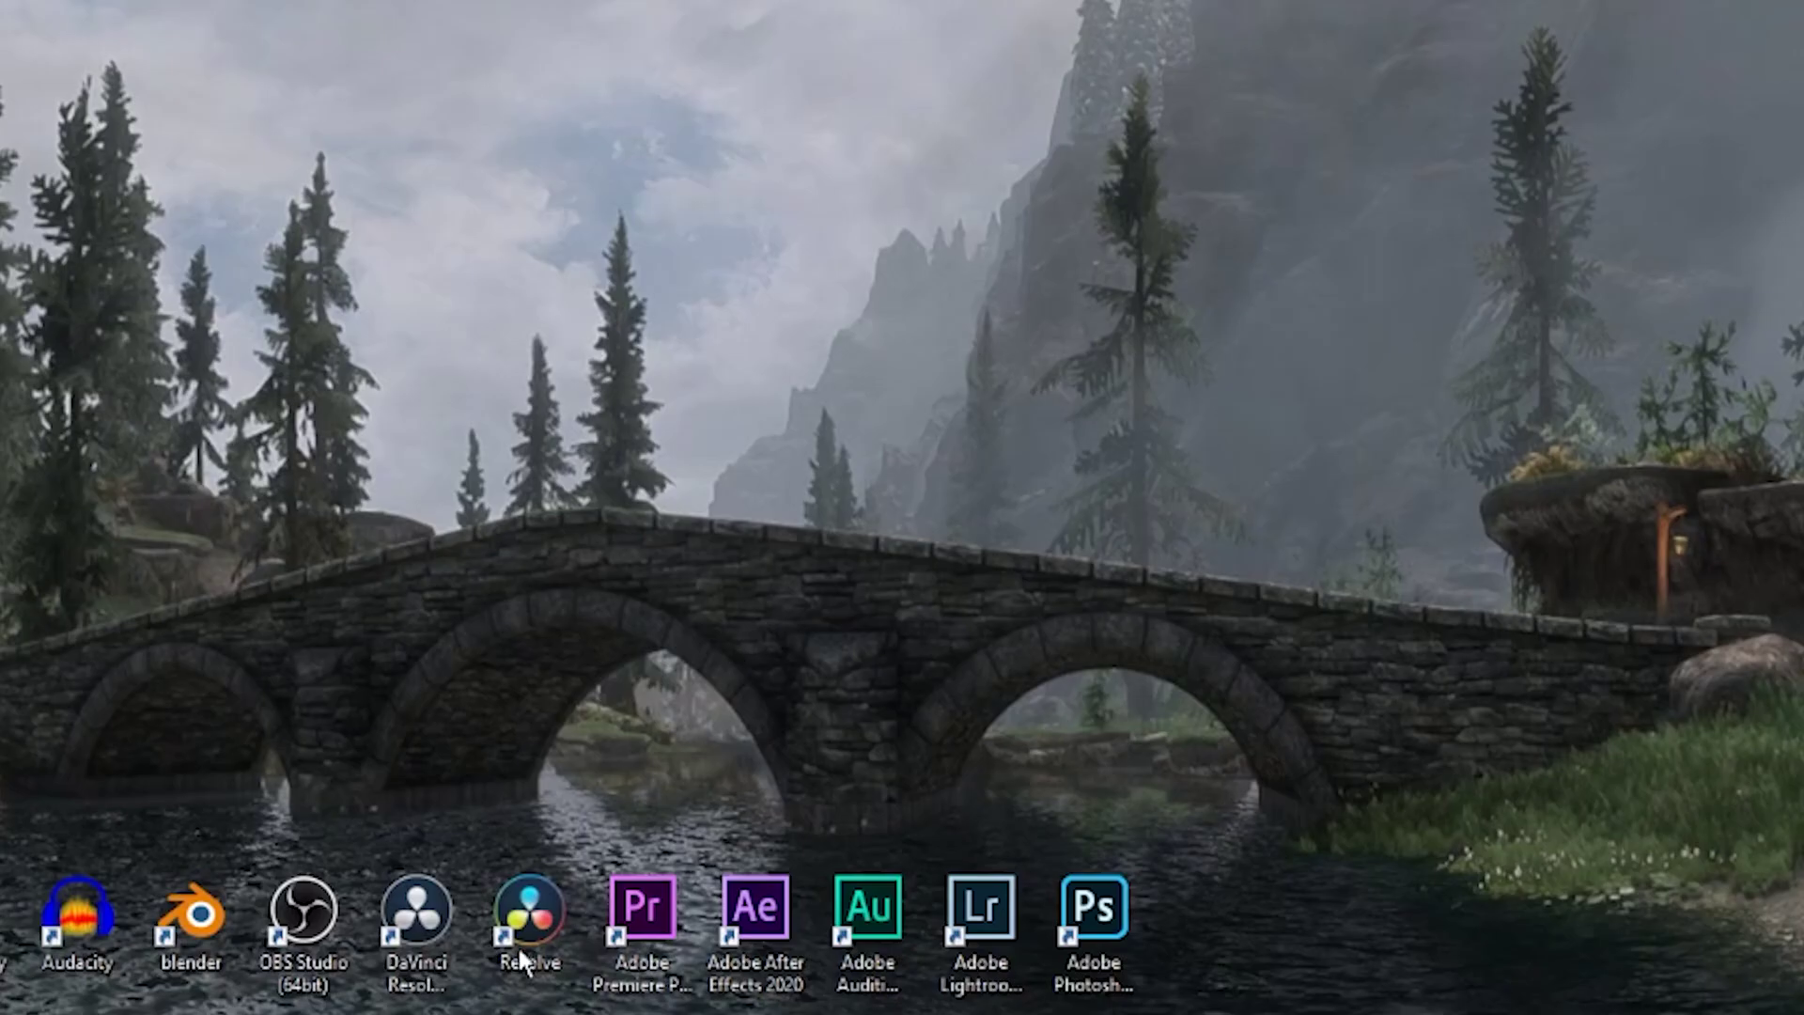
Launch DaVinci Resolve from the desktop and create a new project named "video editing basic".
left_click(559, 929)
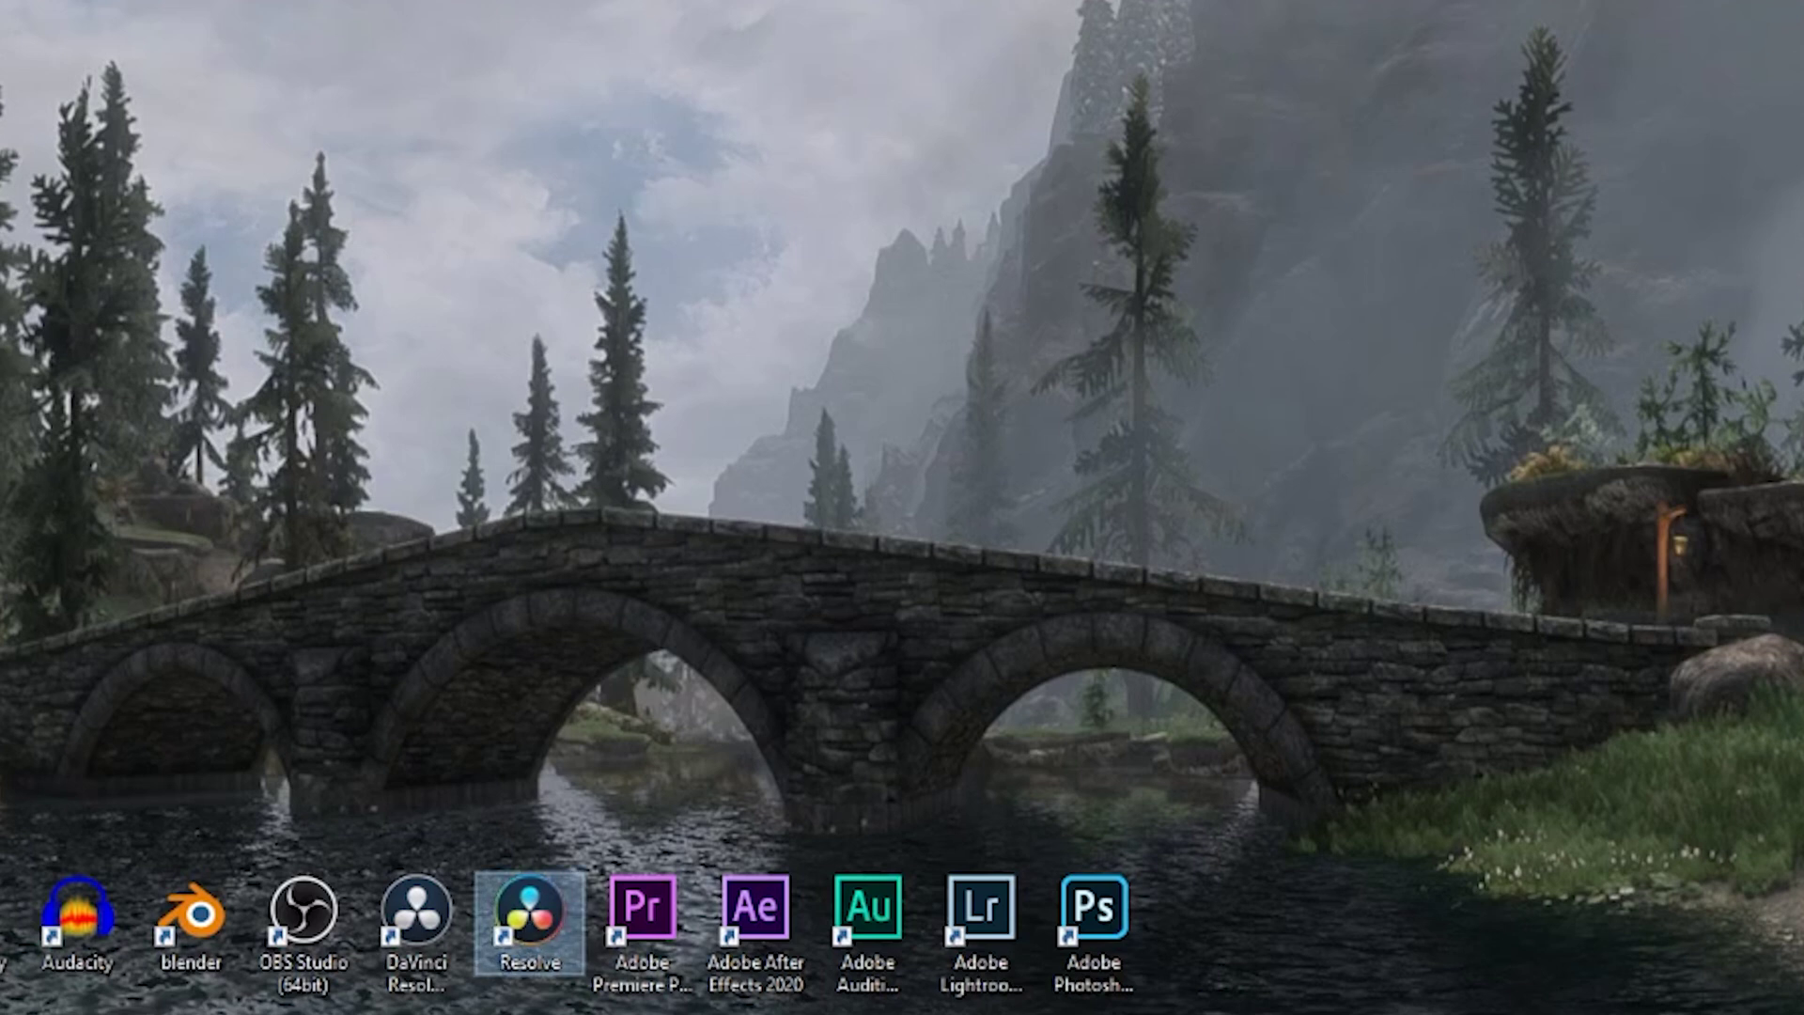
double_click(556, 917)
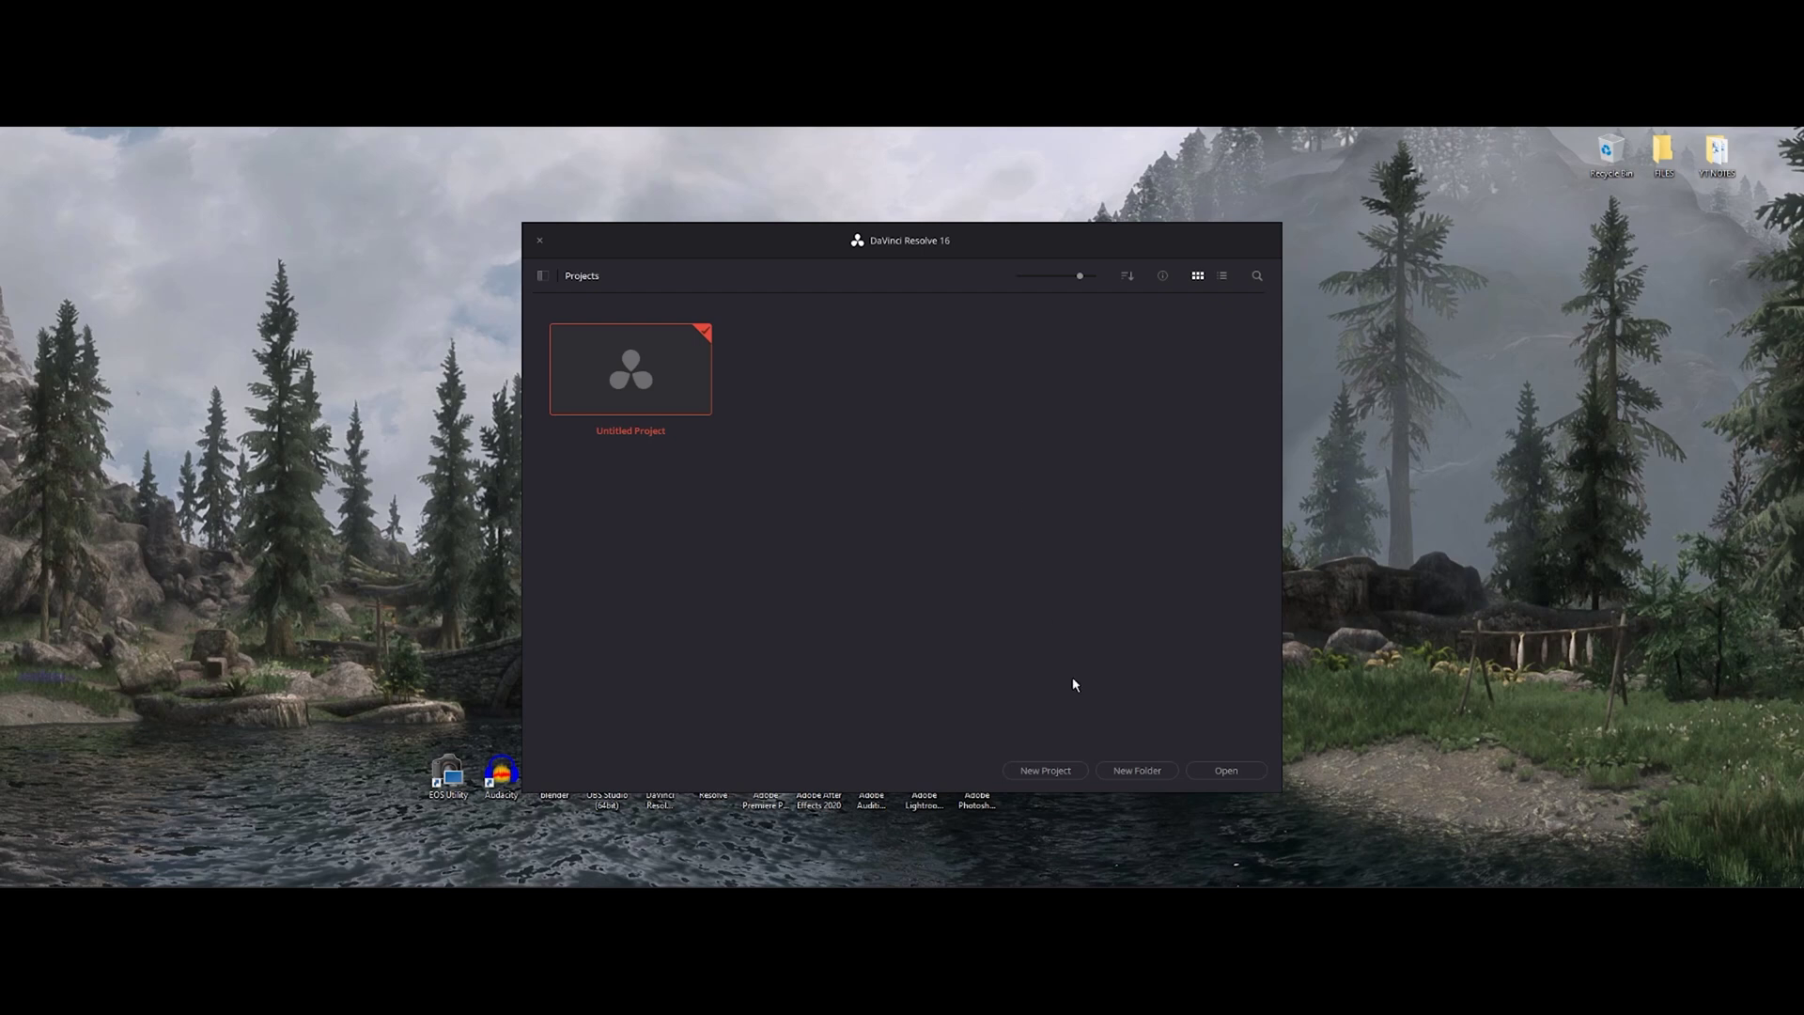
left_click(1064, 772)
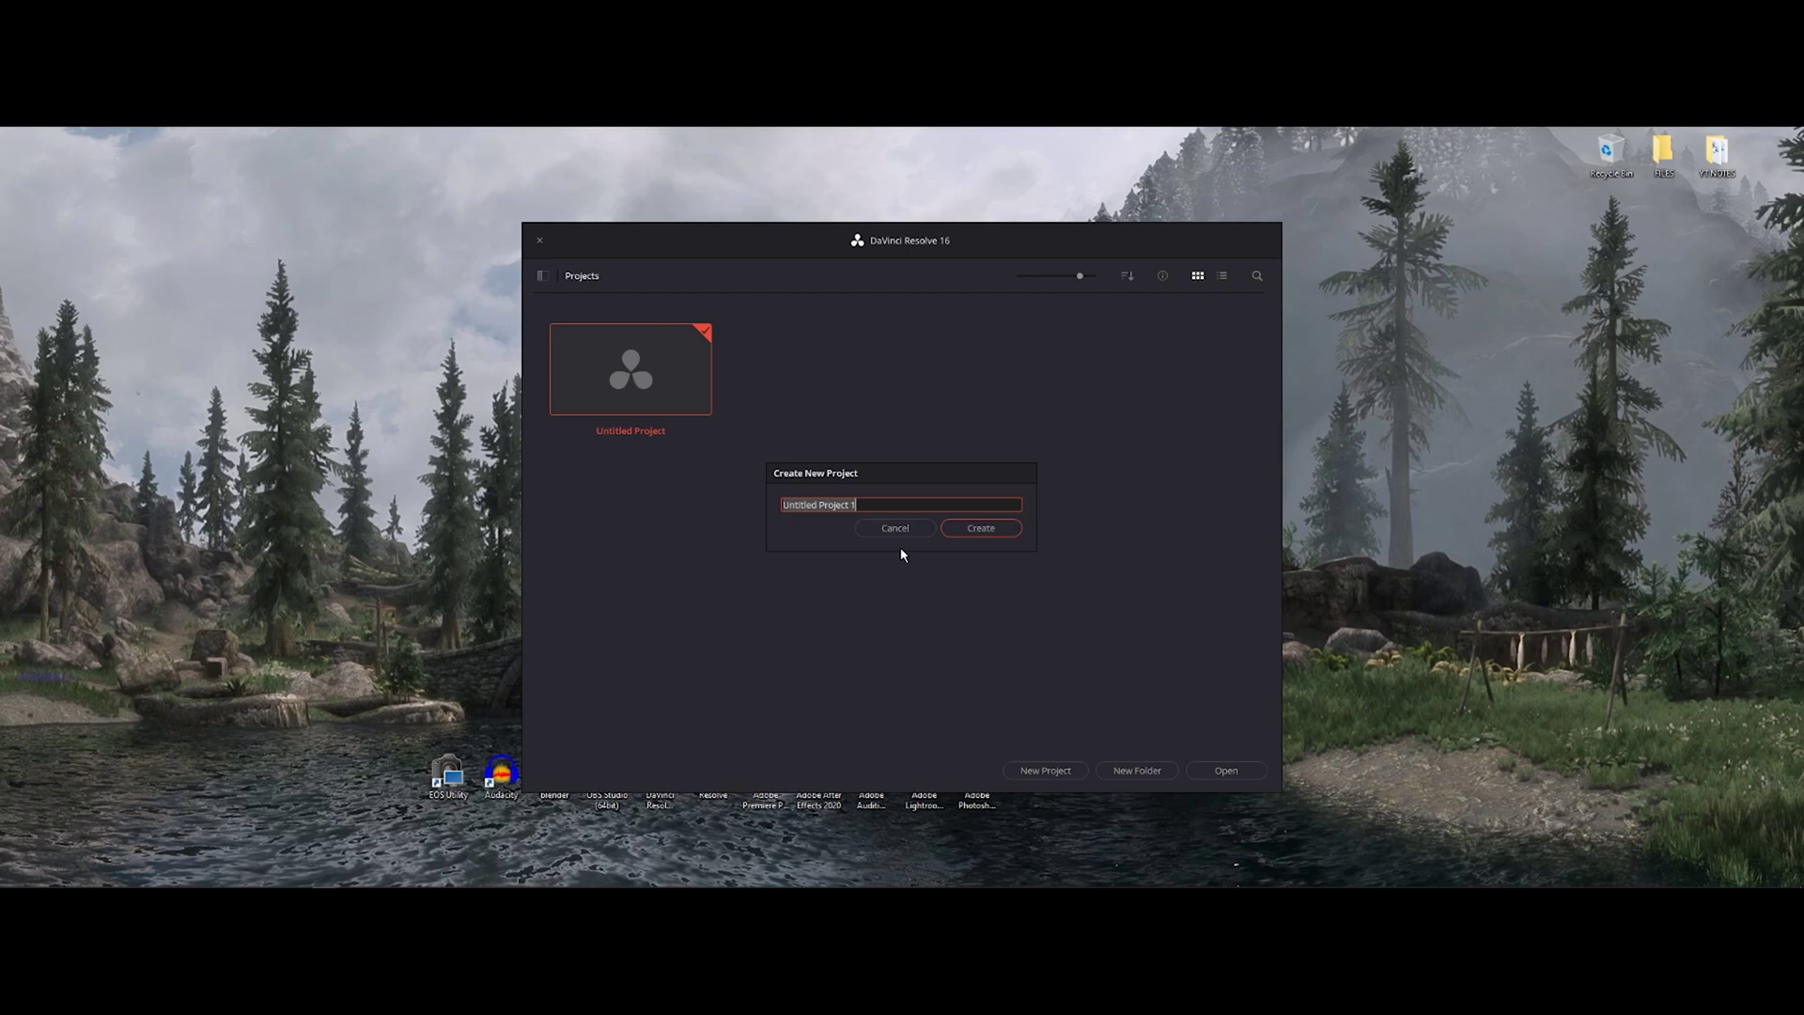
type("video editing basics")
left_click(996, 527)
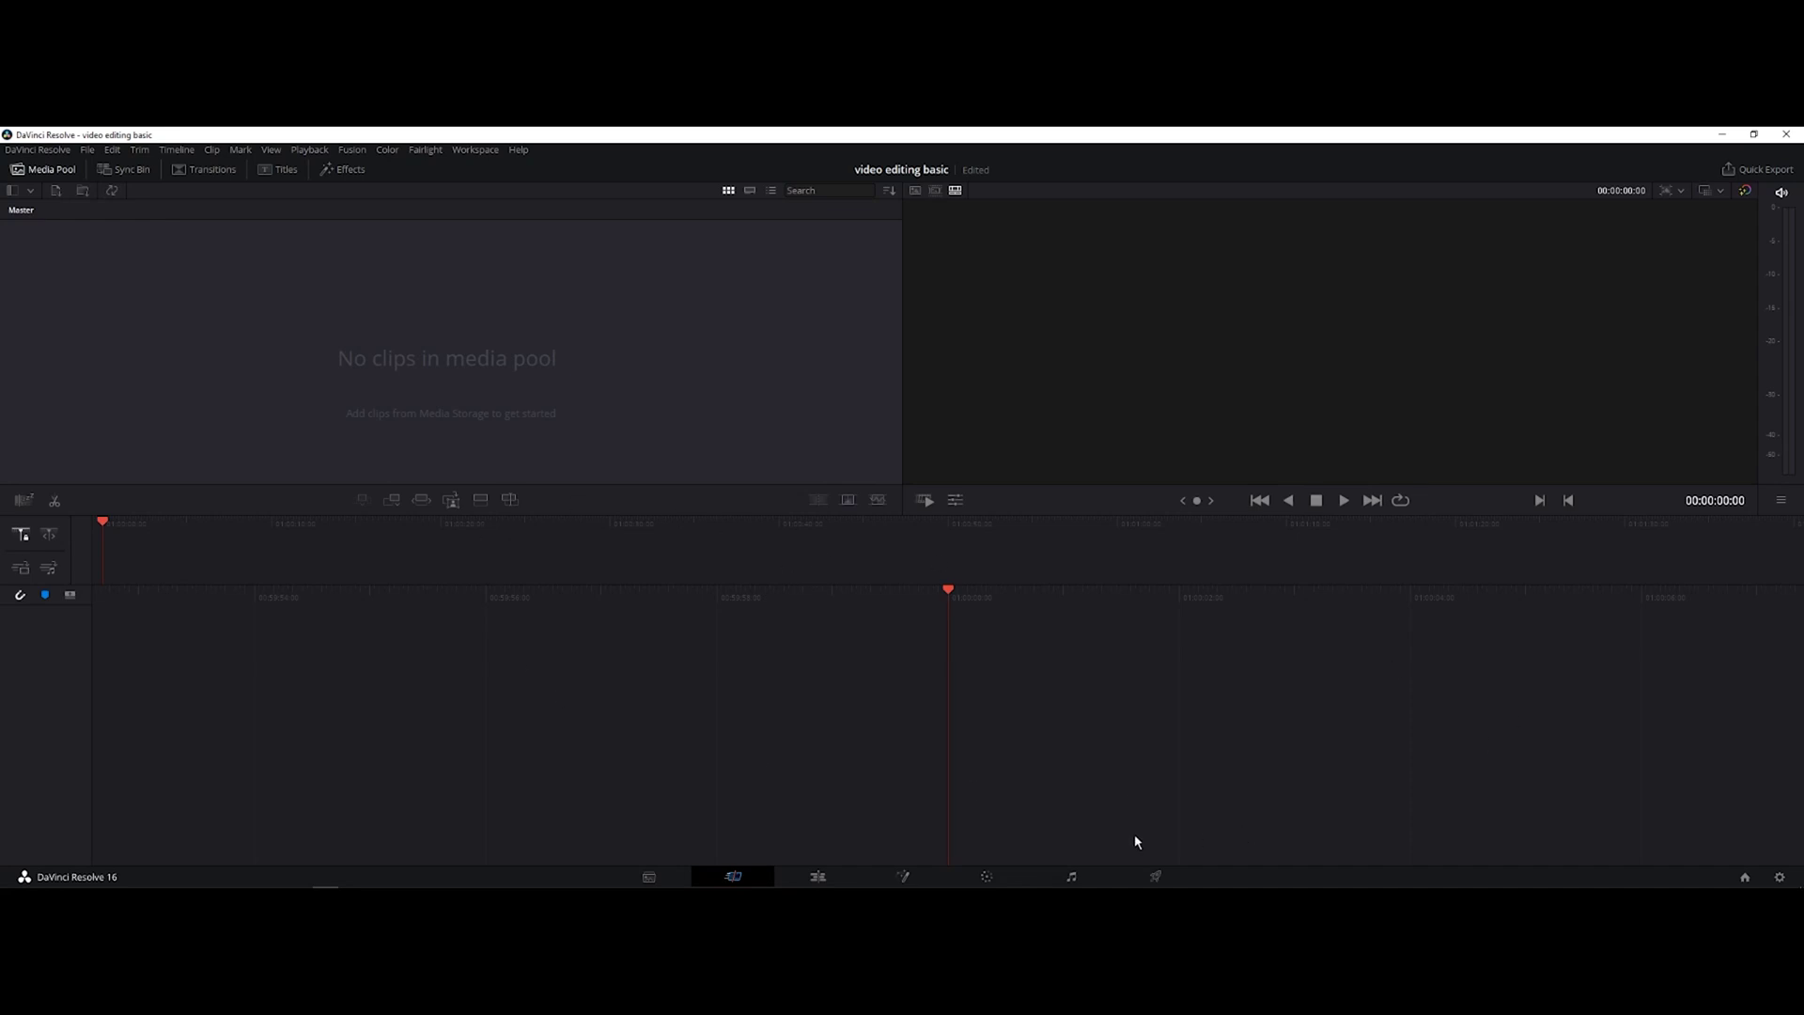
Look through the Media, Cut, Edit, Fusion, Color, Fairlight and Deliver pages and return to the Edit page.
left_click(654, 877)
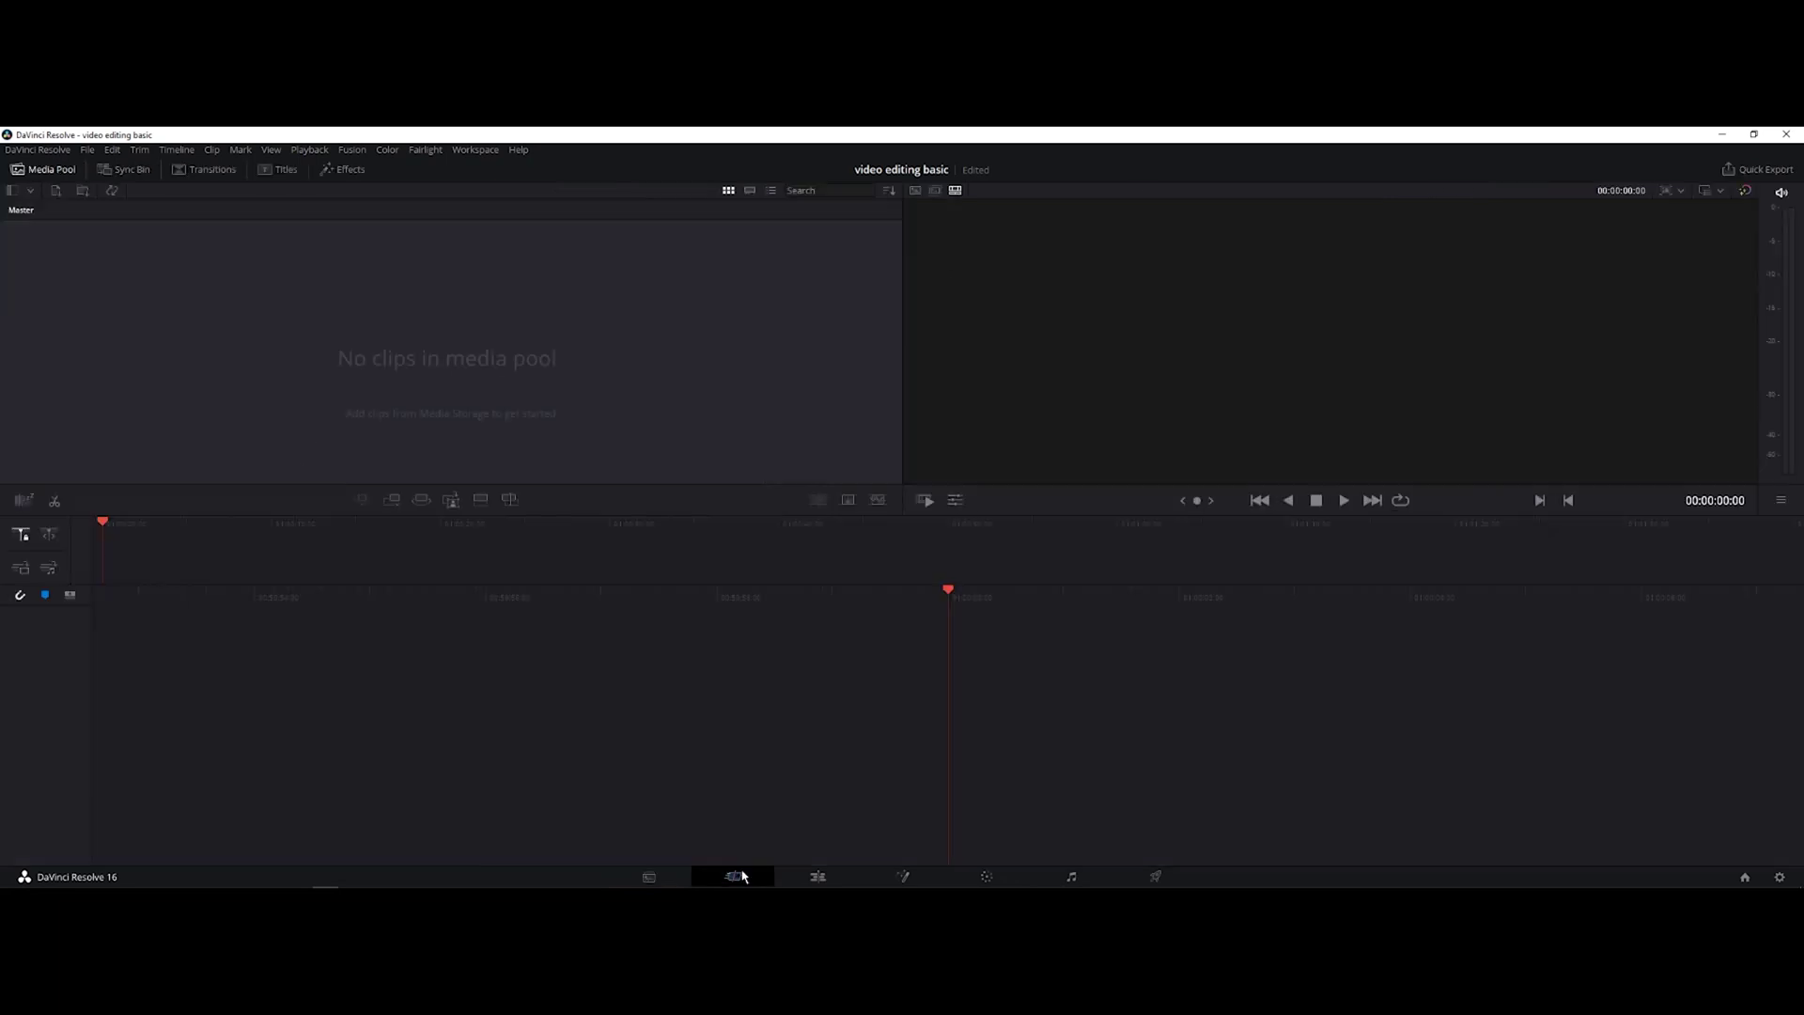
left_click(734, 876)
left_click(829, 878)
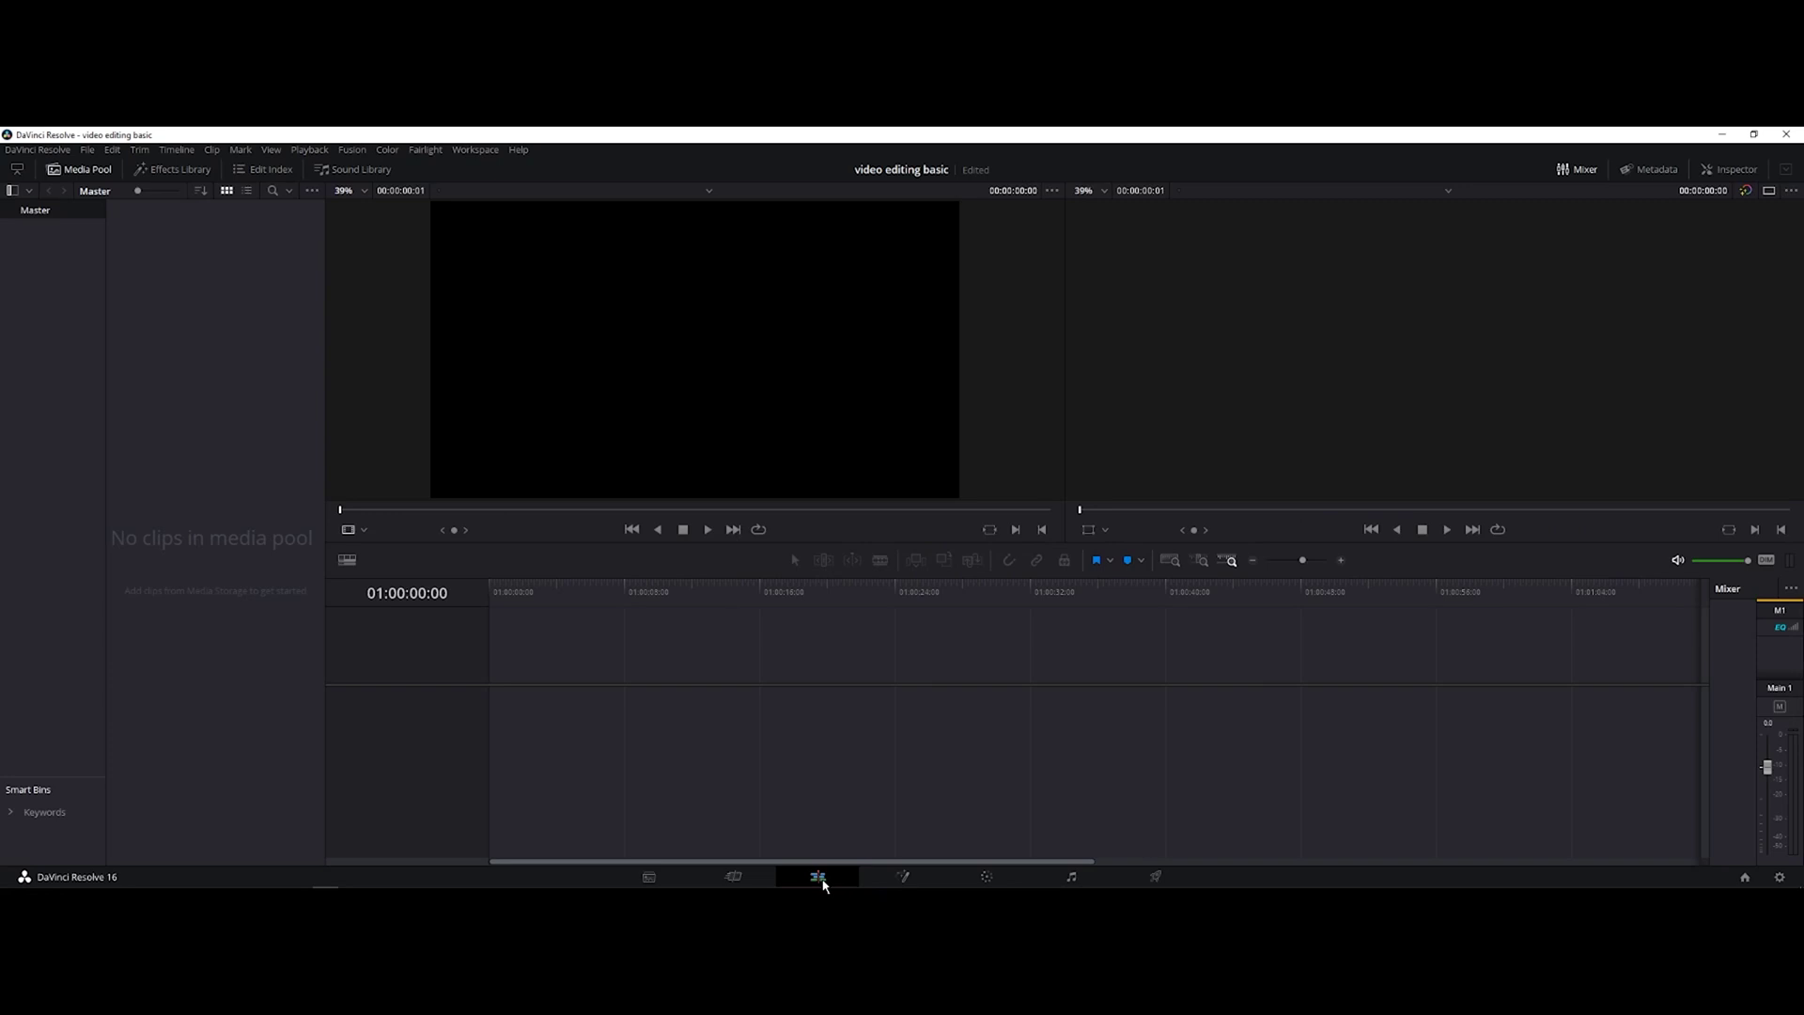
left_click(902, 878)
left_click(986, 878)
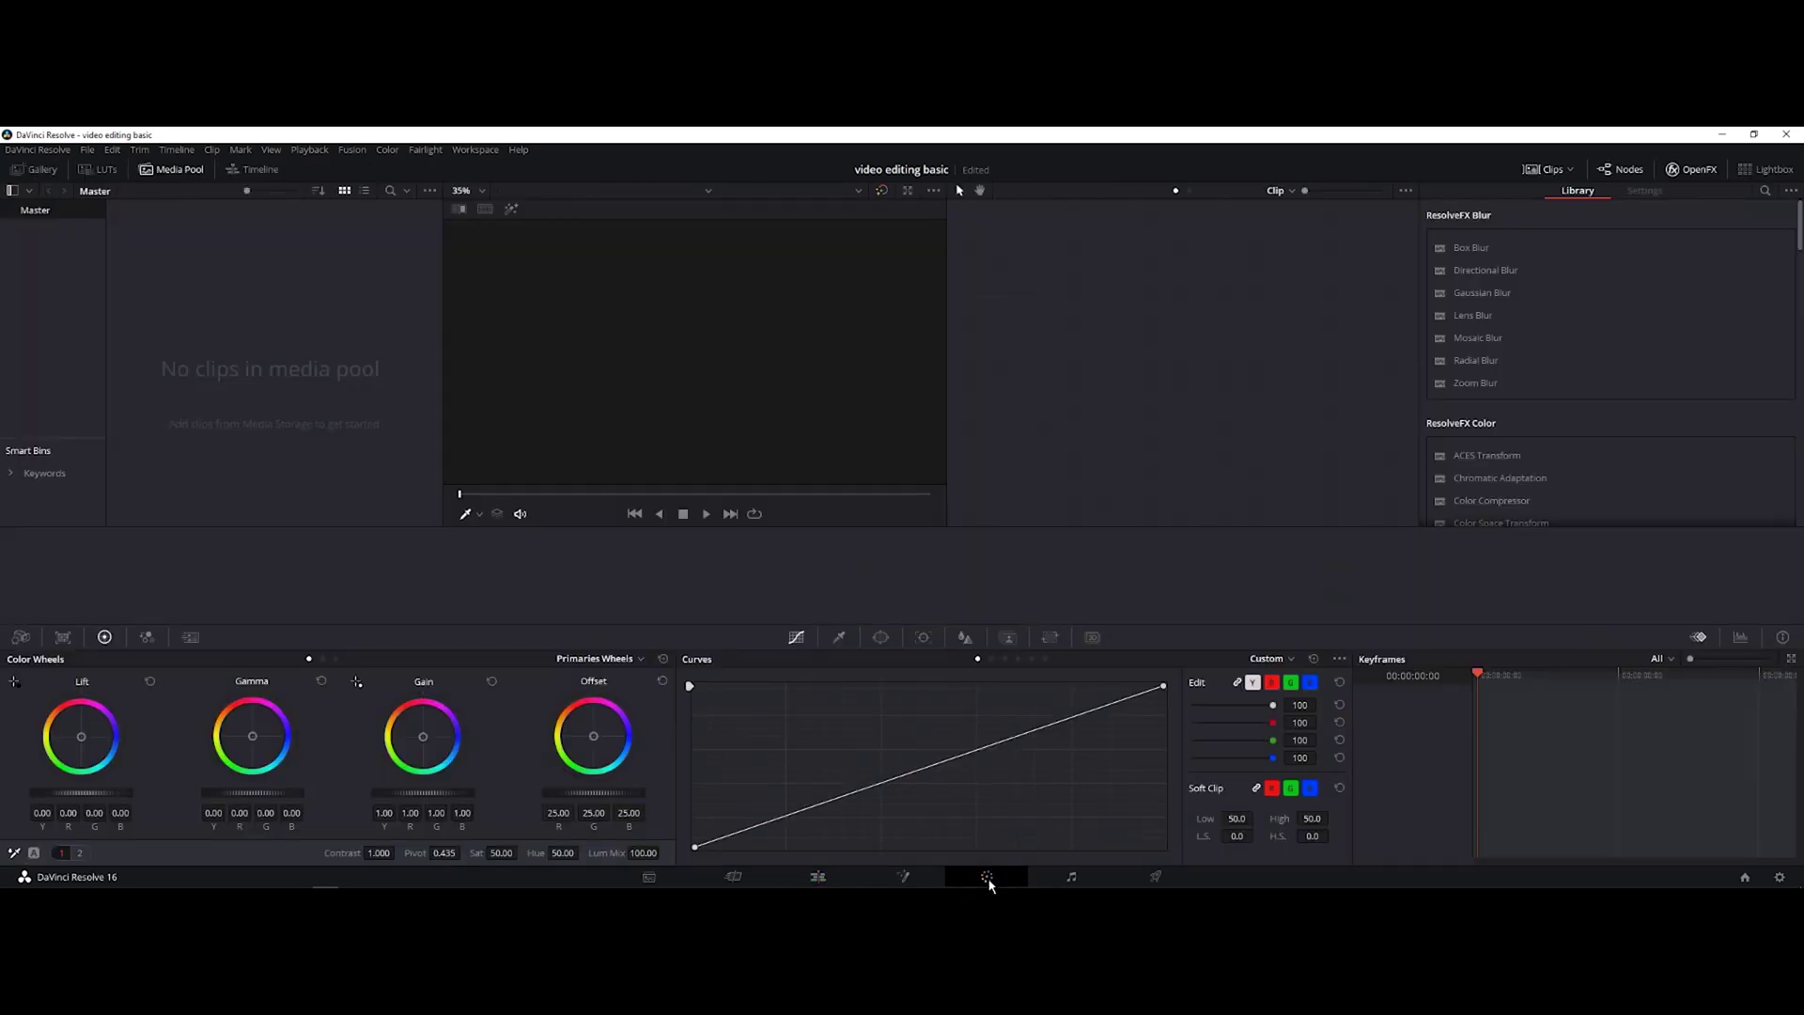
left_click(1072, 878)
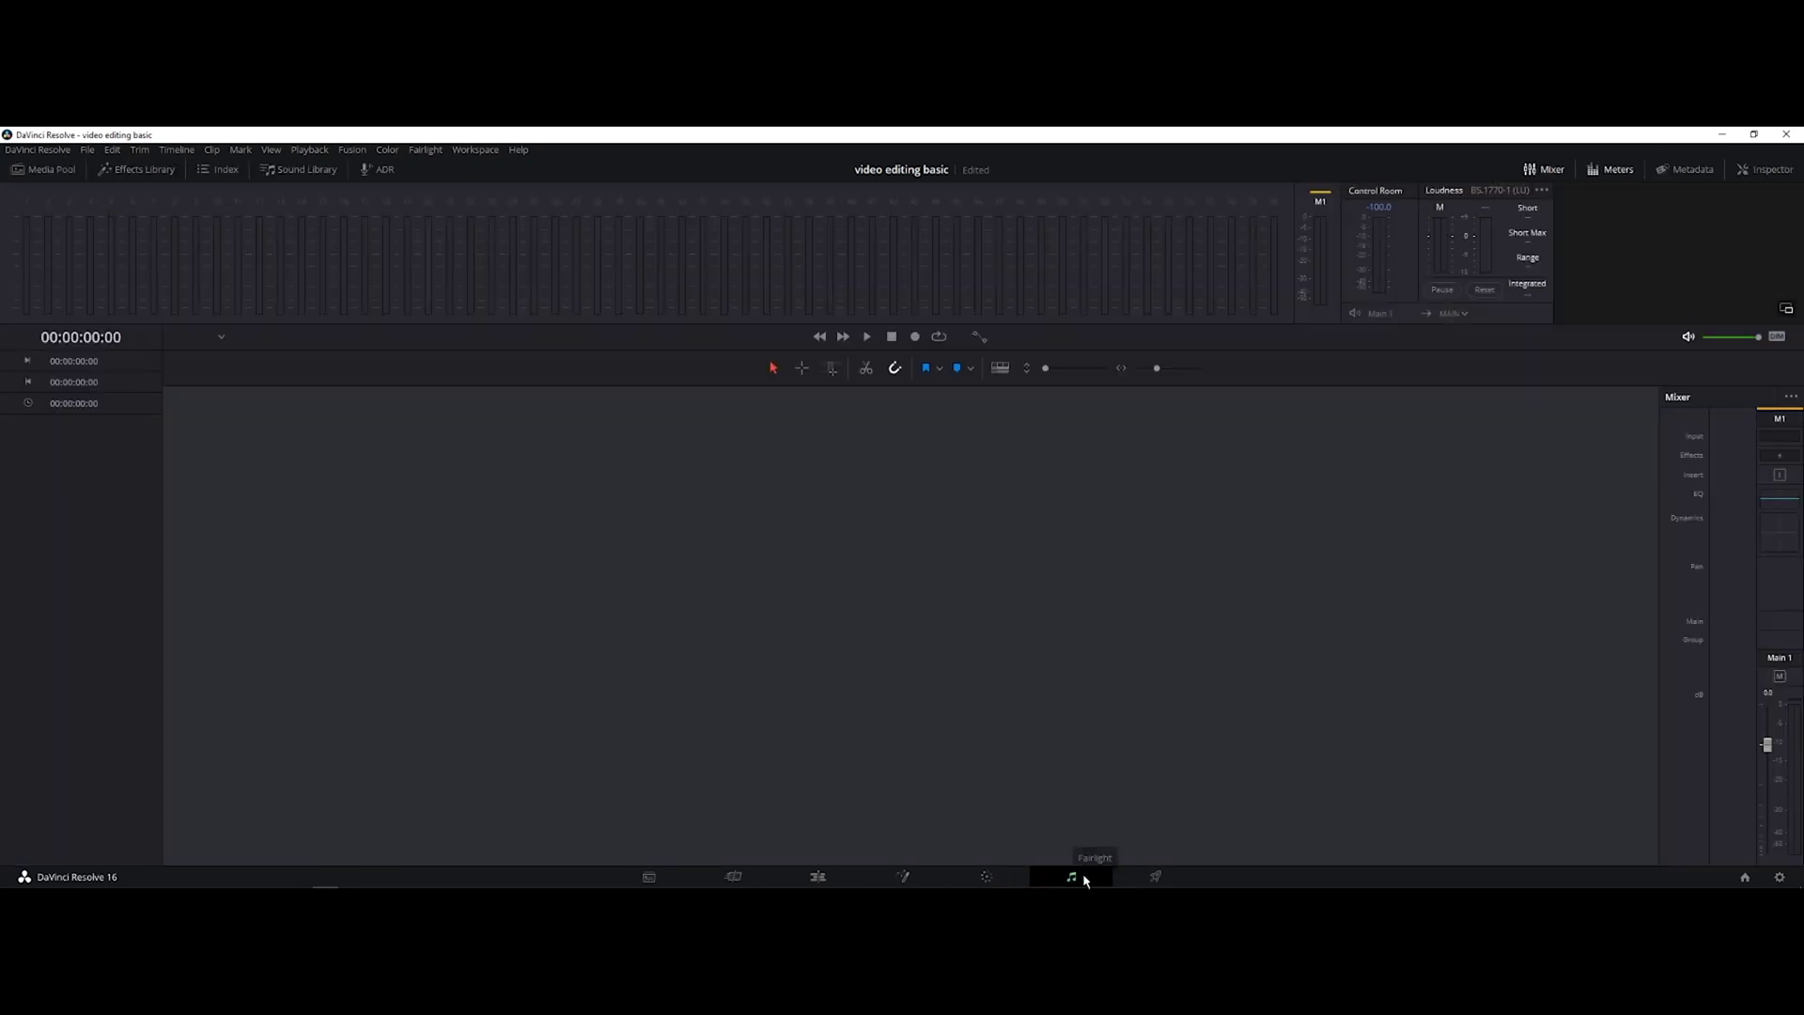
left_click(1153, 879)
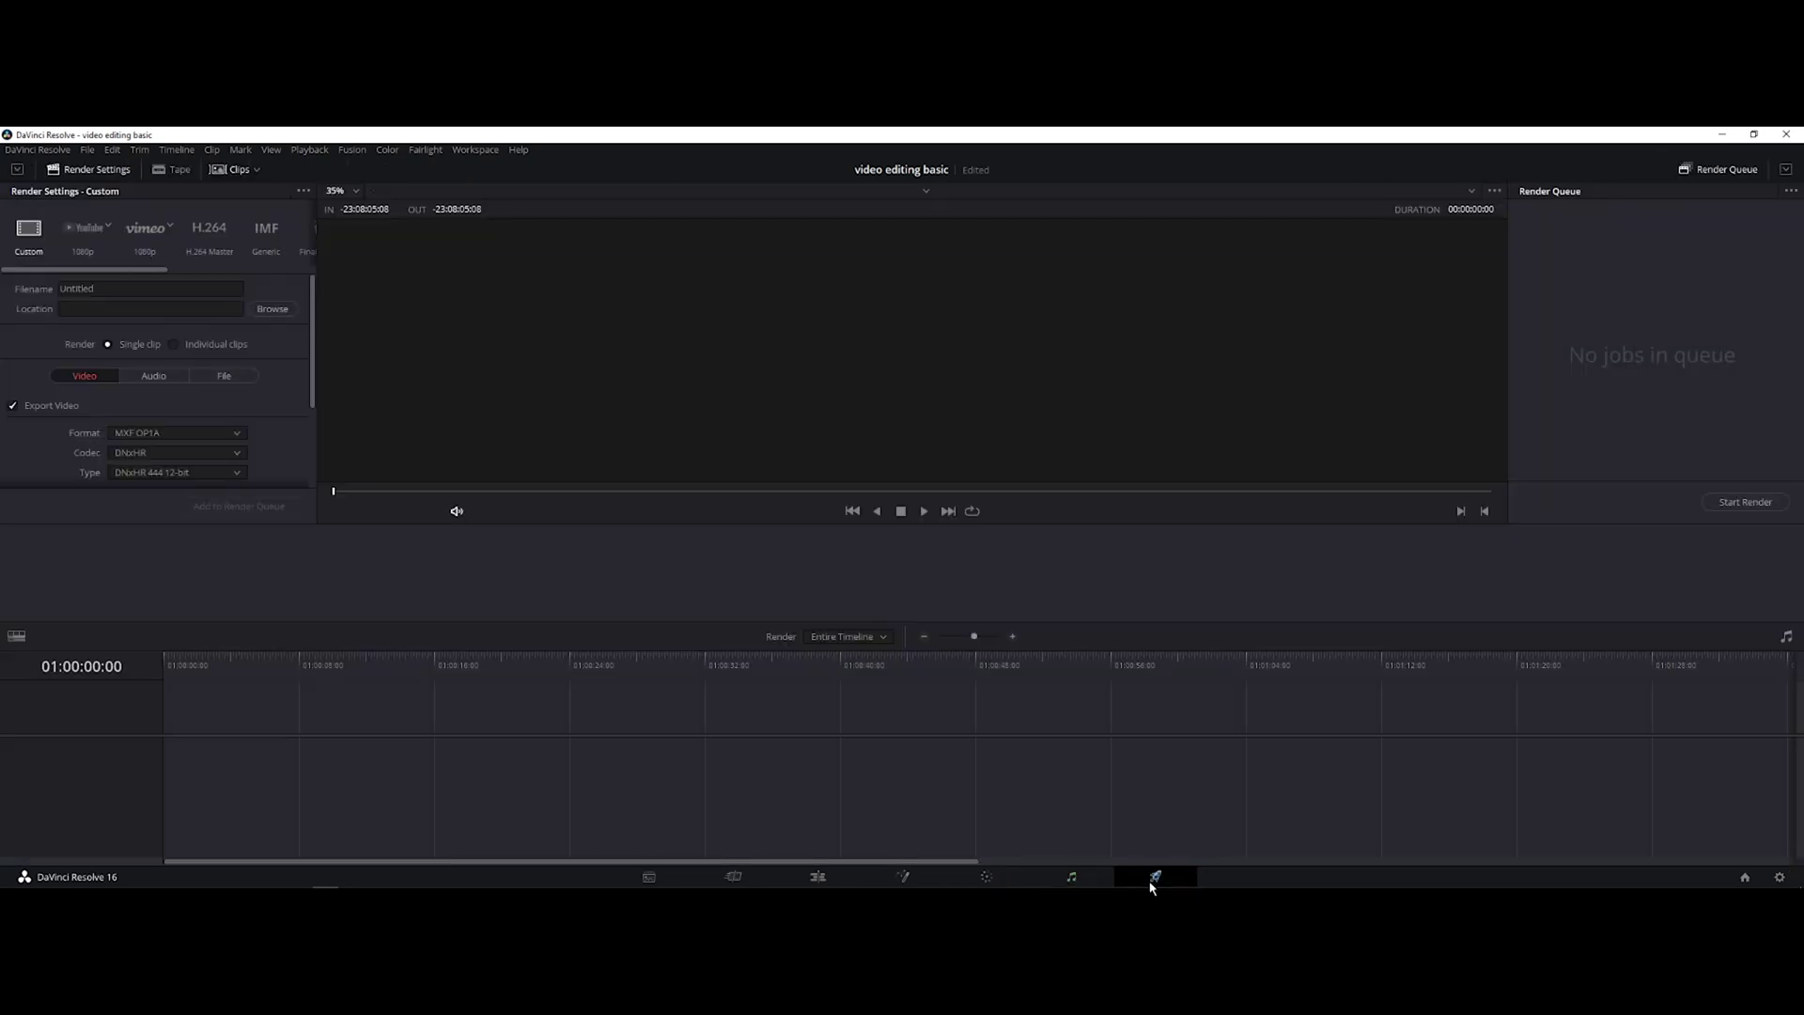
left_click(817, 878)
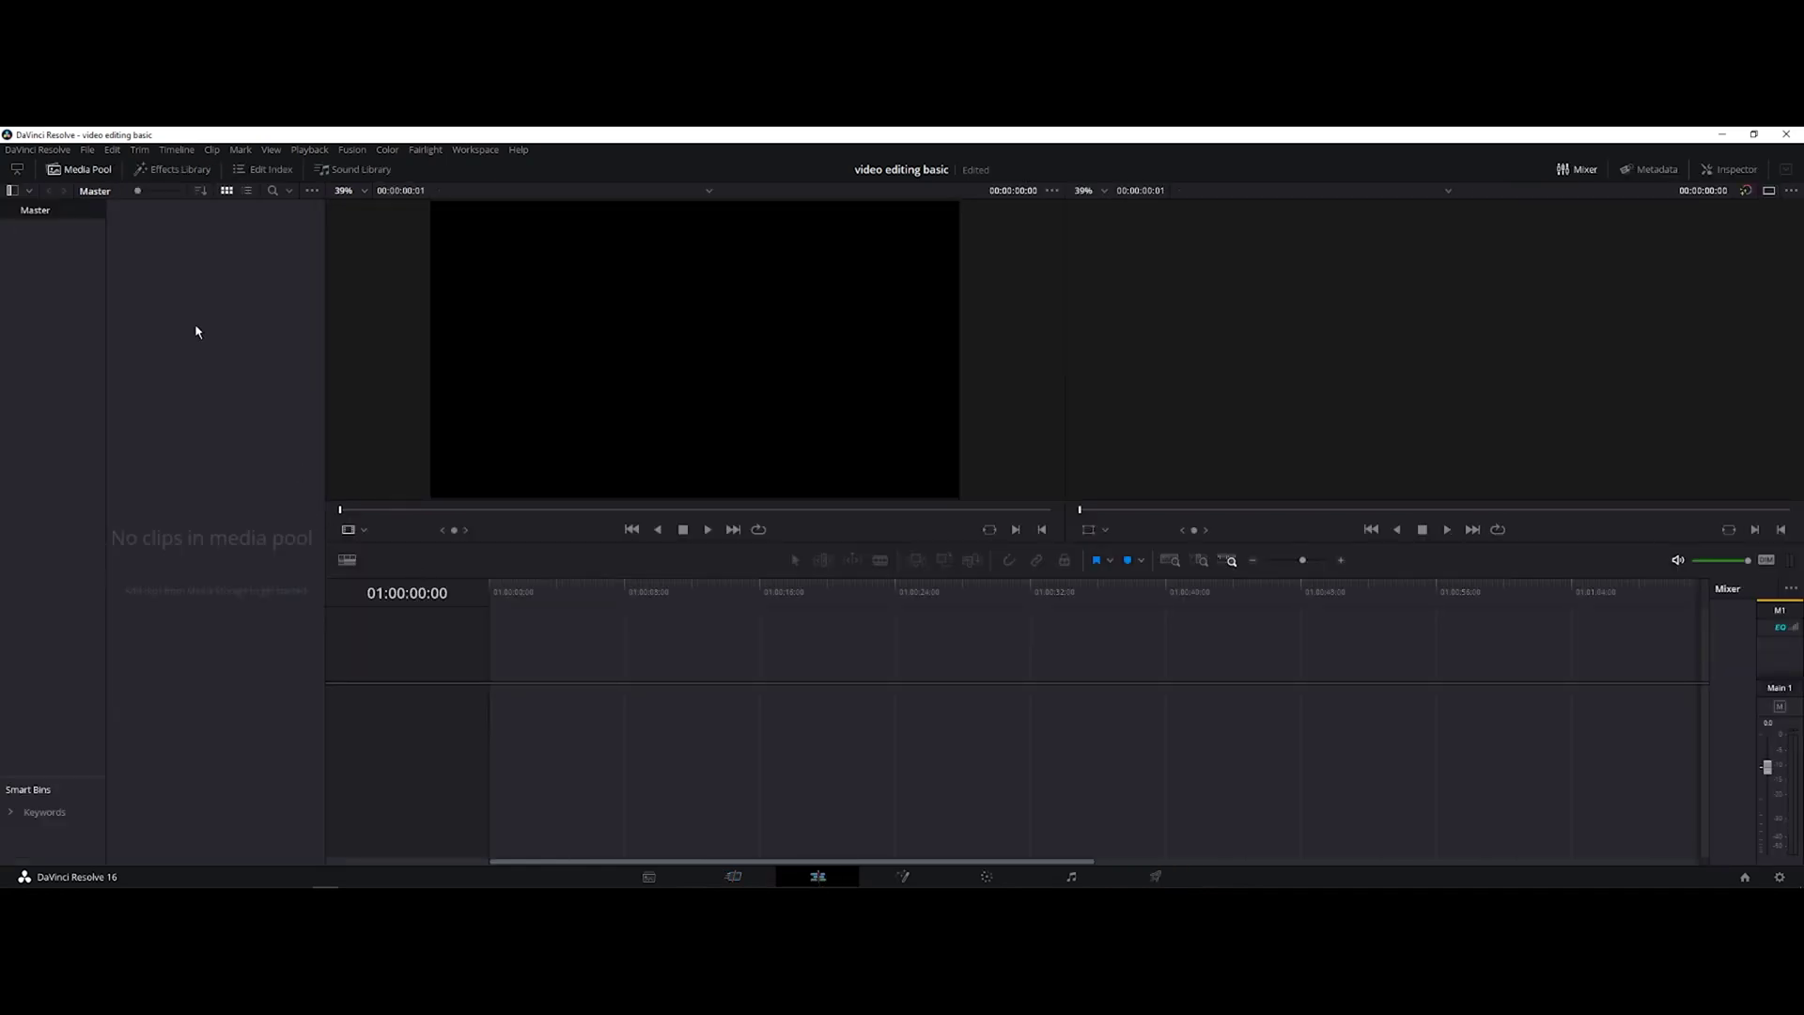
Open the project settings and inspect the available timeline resolutions and timeline frame rates without changing them.
left_click(86, 151)
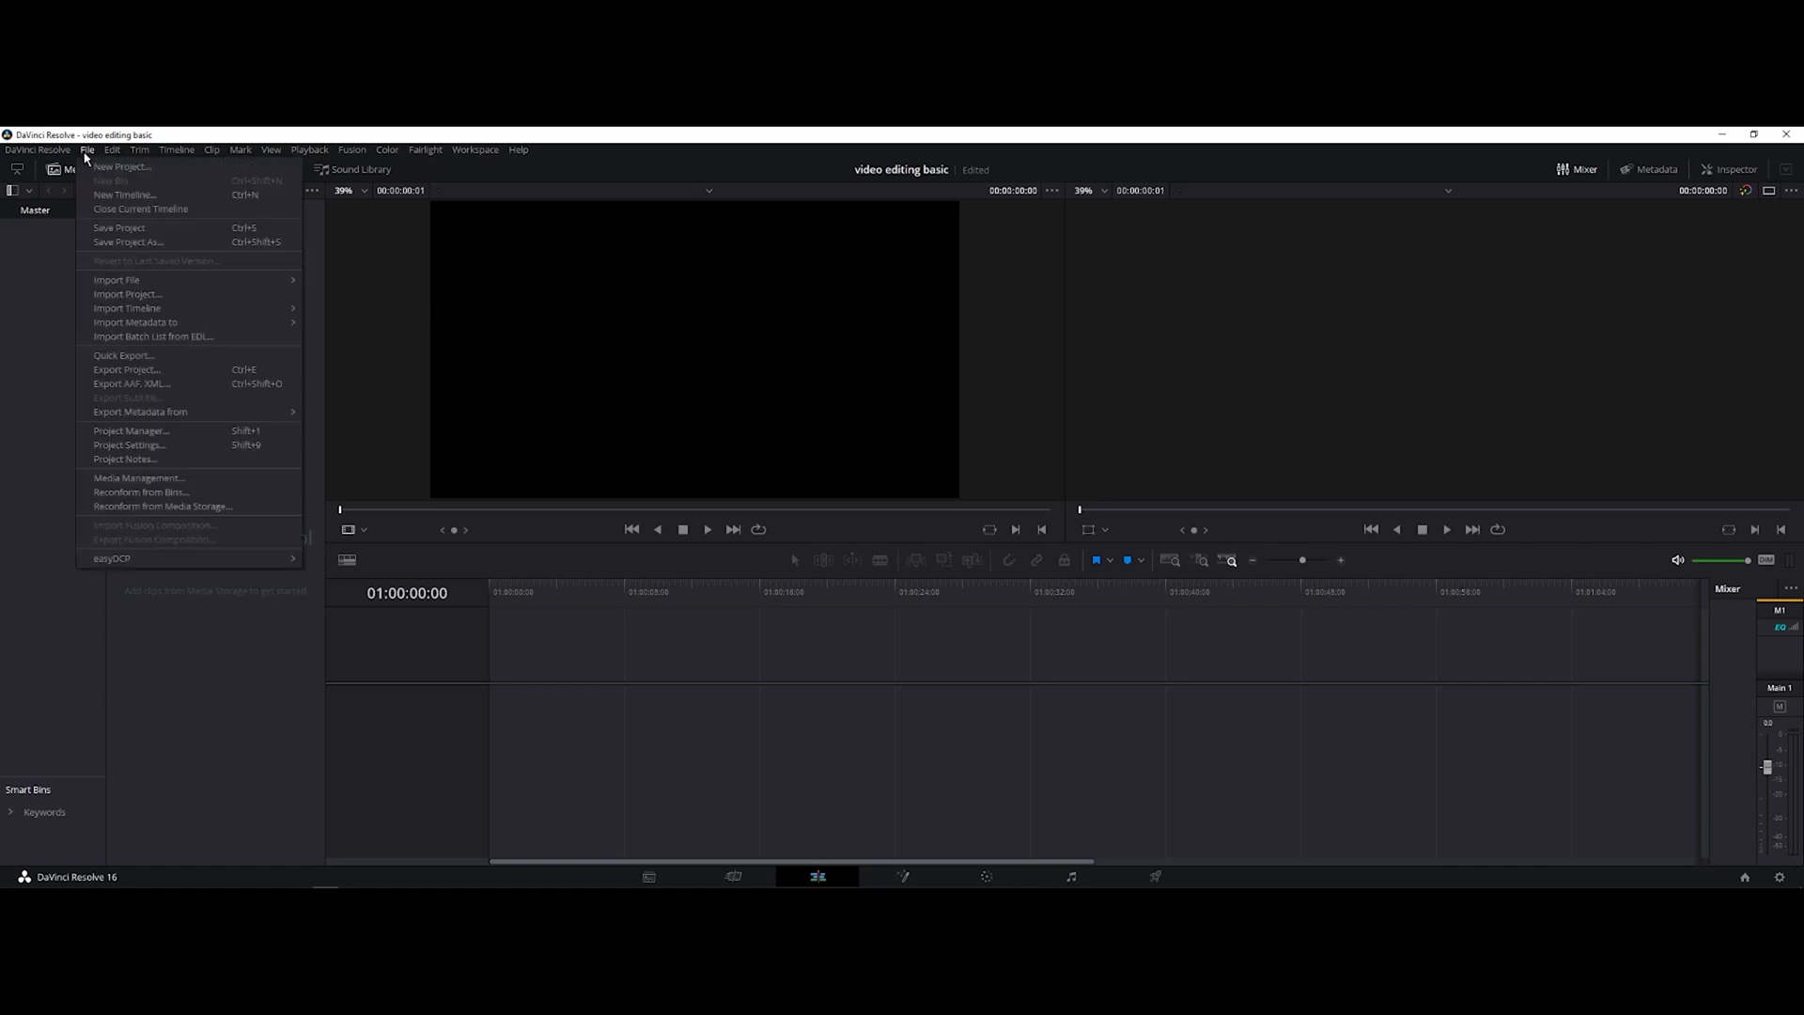
left_click(149, 446)
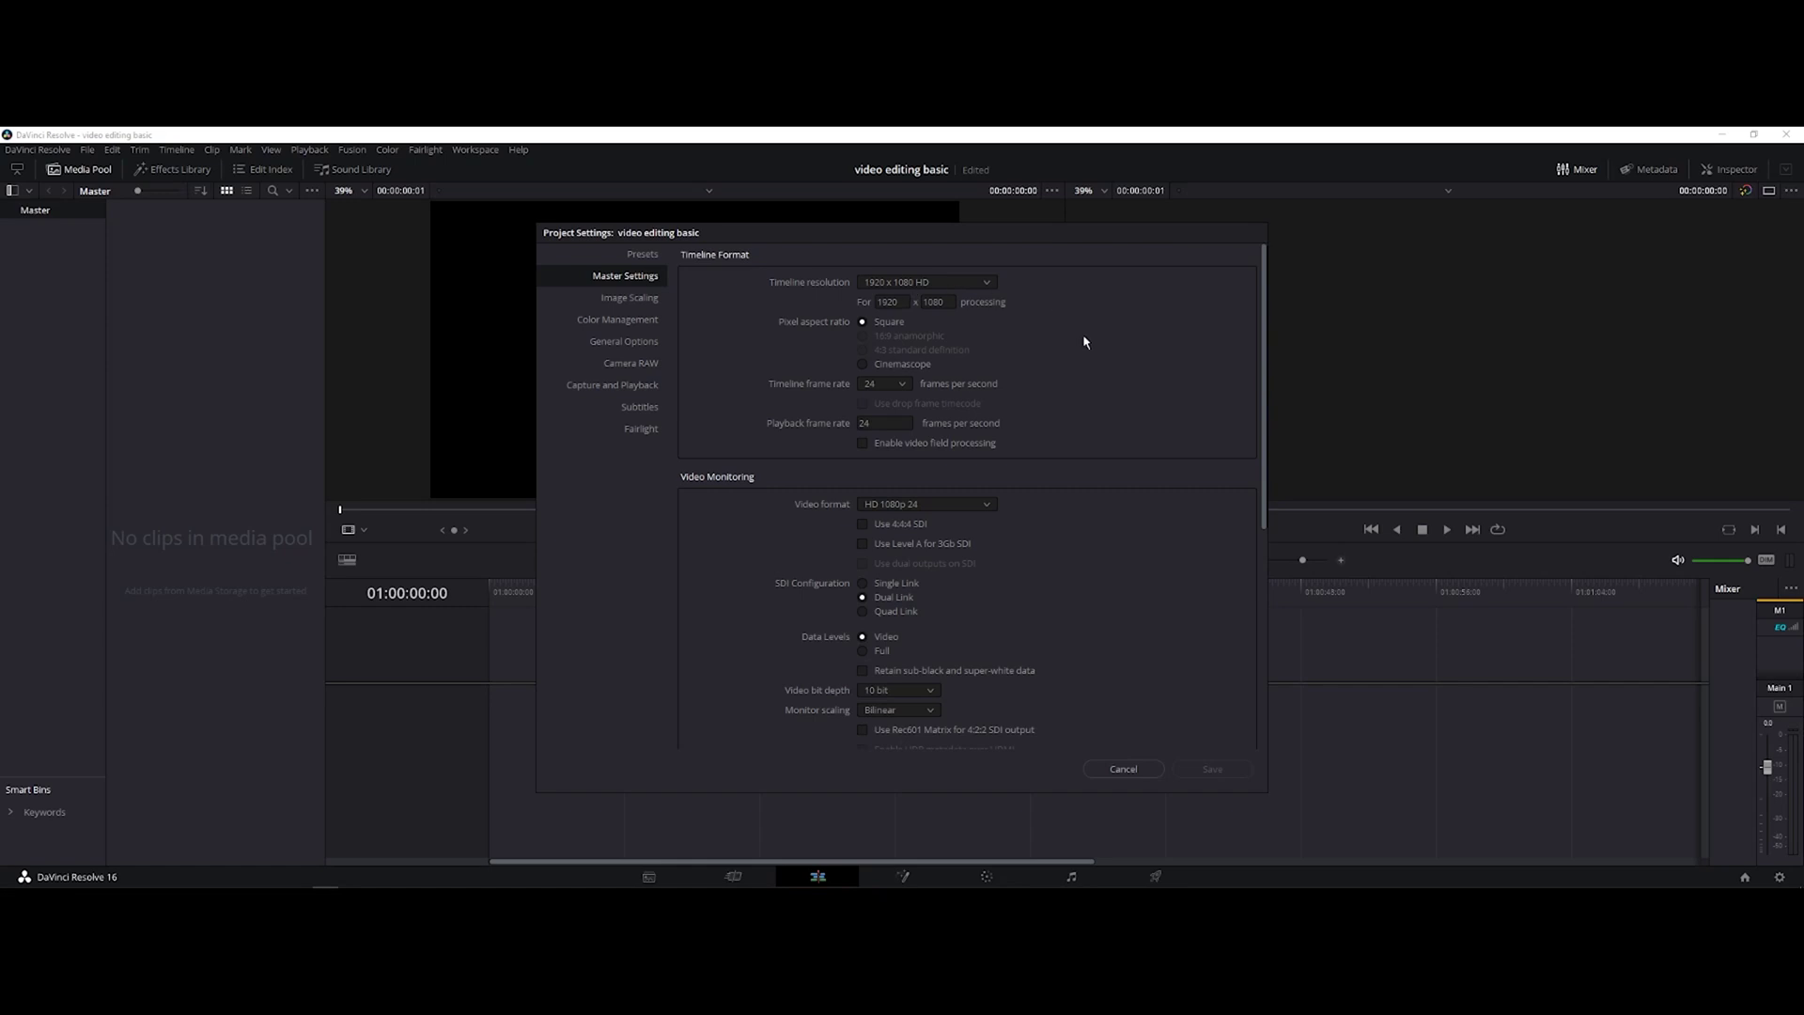
left_click(990, 285)
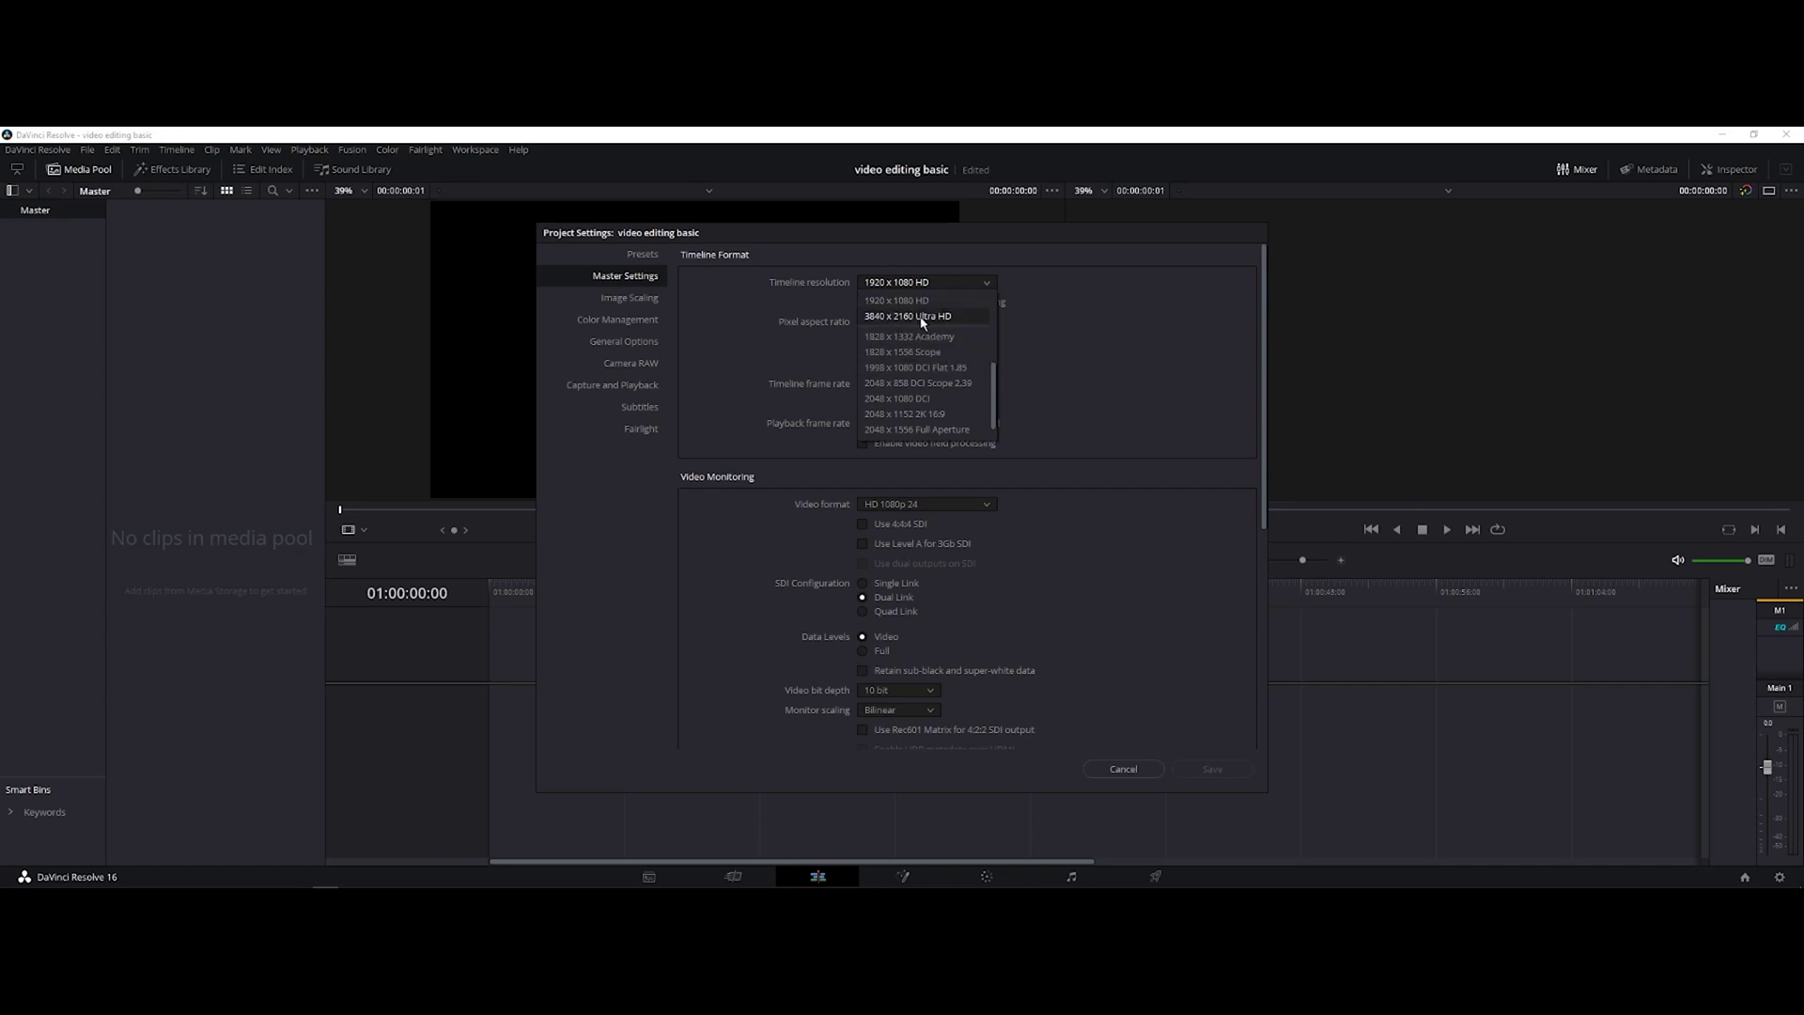
left_click(1088, 326)
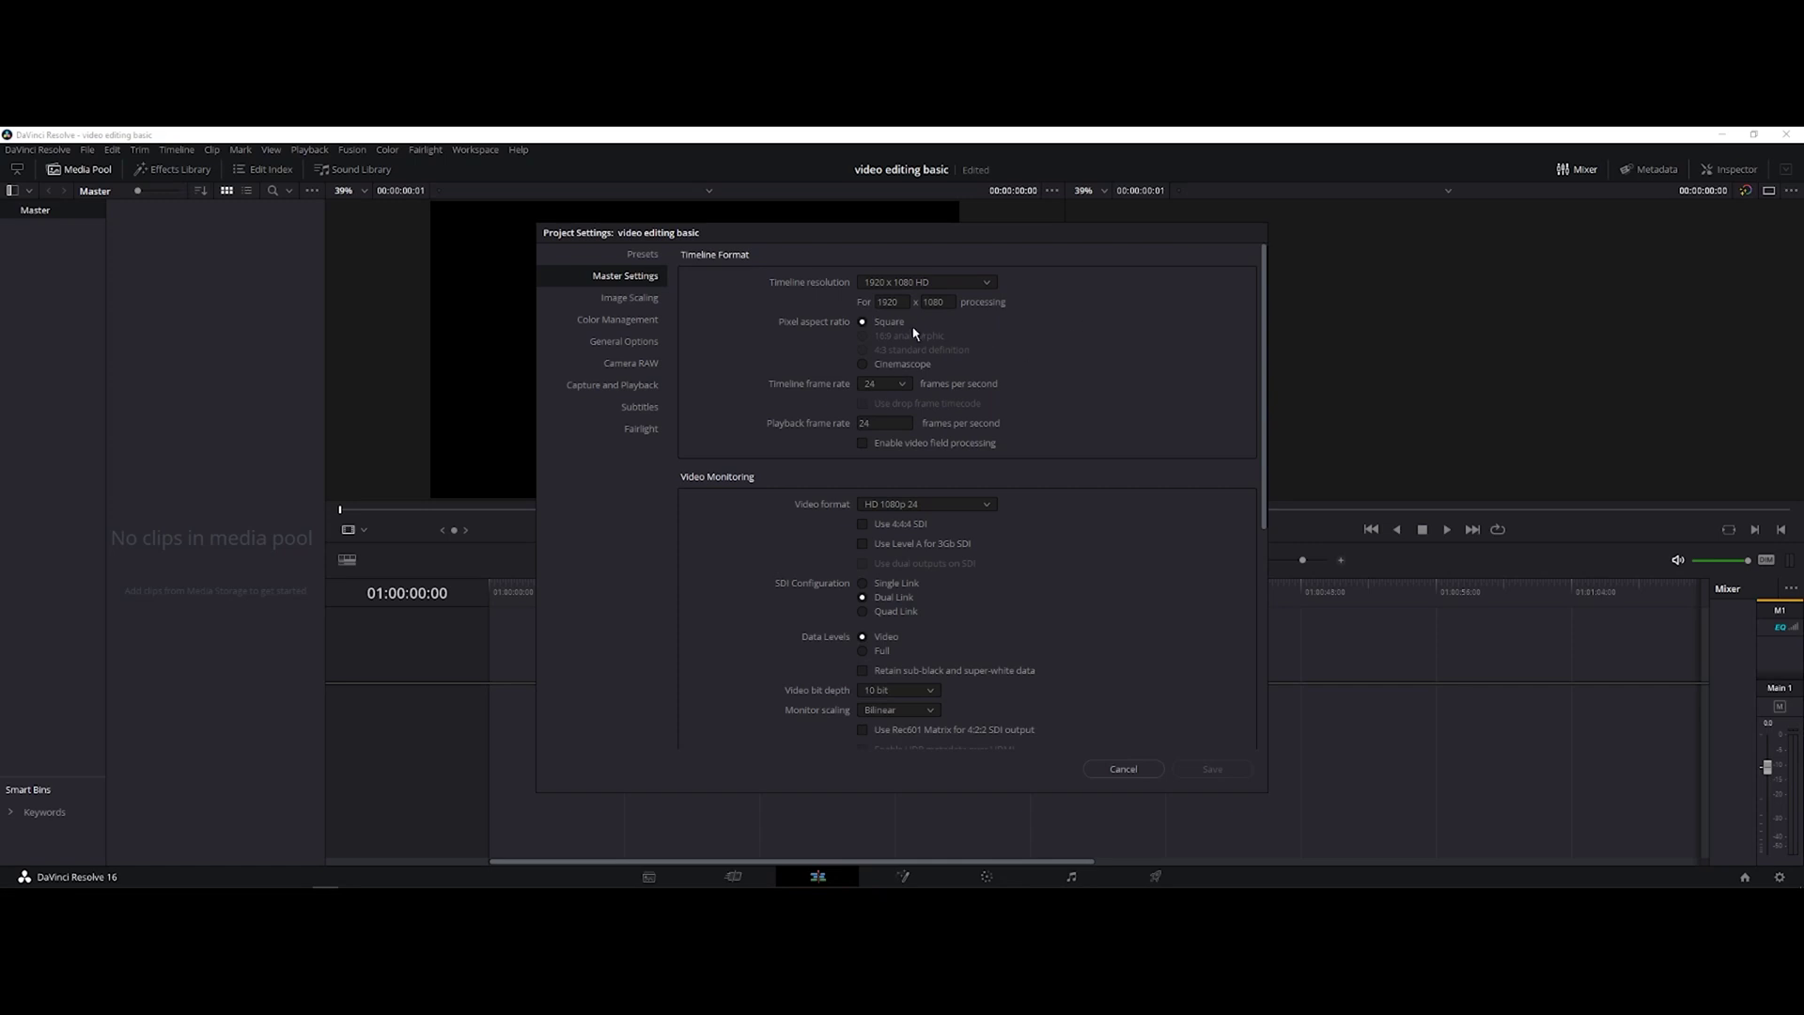
left_click(902, 384)
left_click(1011, 430)
left_click(899, 385)
left_click(1125, 431)
Examine the remaining master settings for video monitoring, render cache and working folders, and close the project settings without saving.
scroll(1057, 512, "down", 3)
scroll(1031, 664, "down", 4)
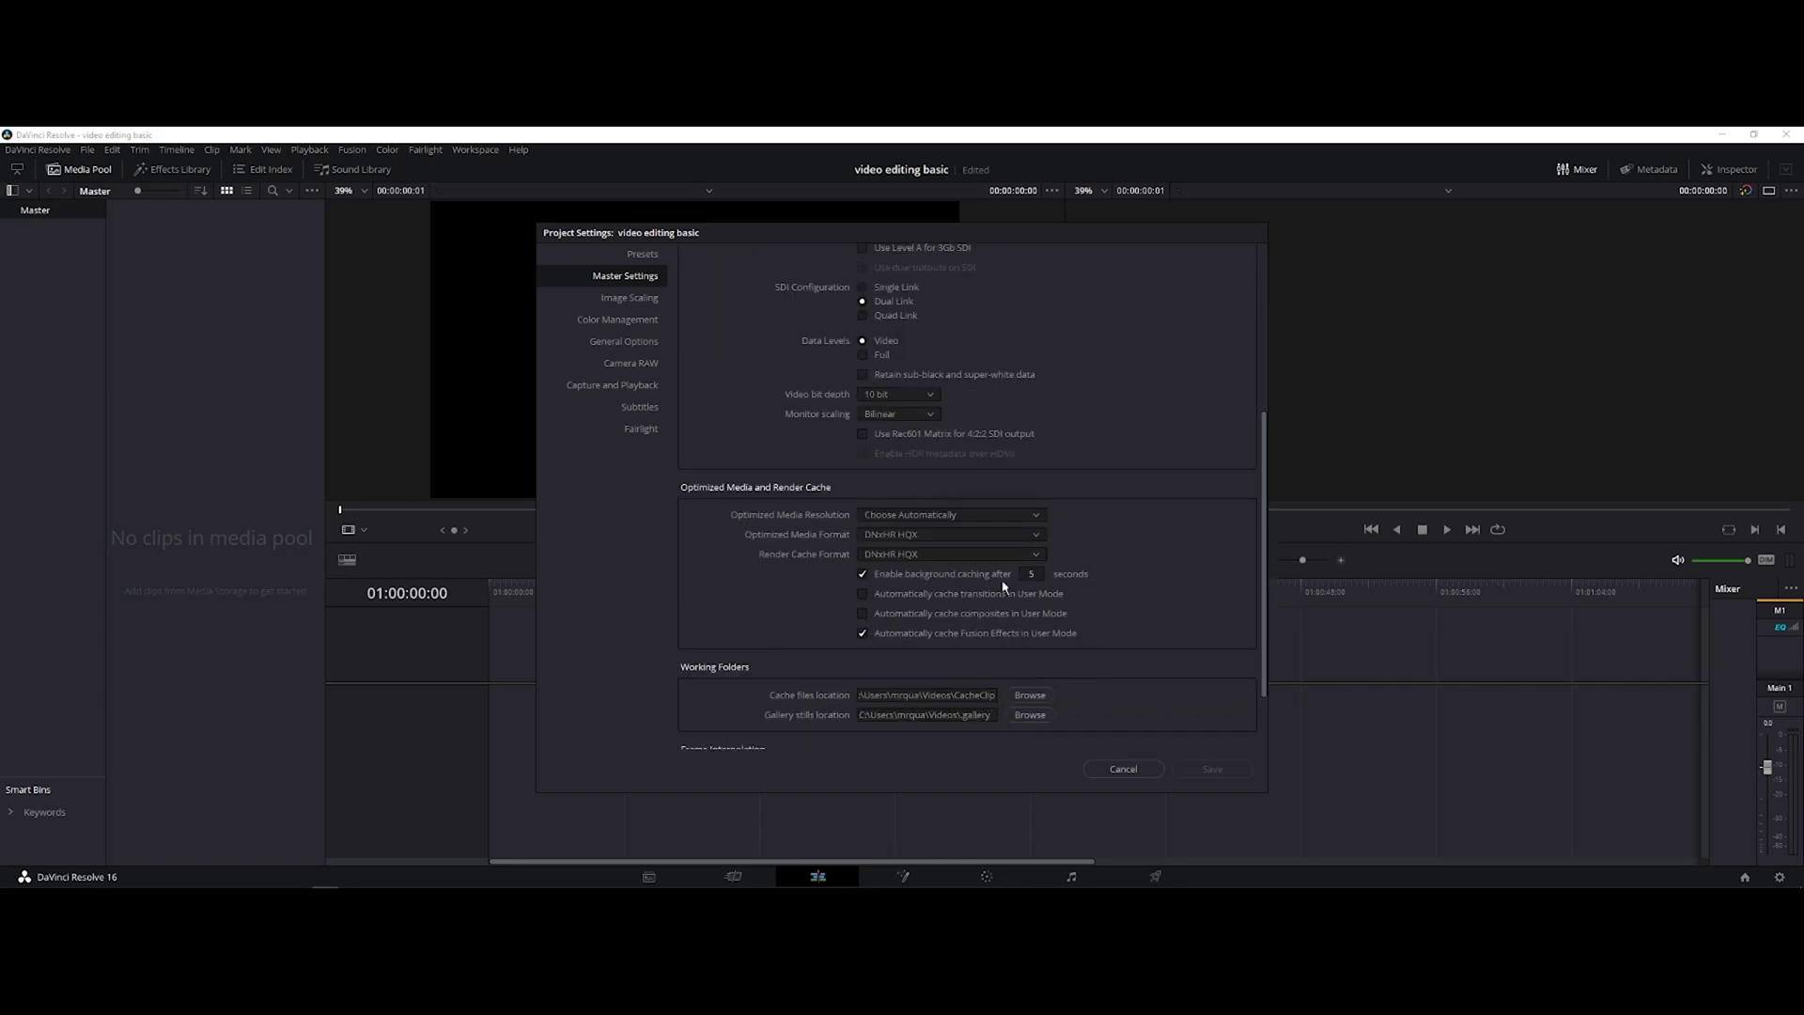
scroll(1118, 657, "down", 2)
scroll(1165, 737, "up", 3)
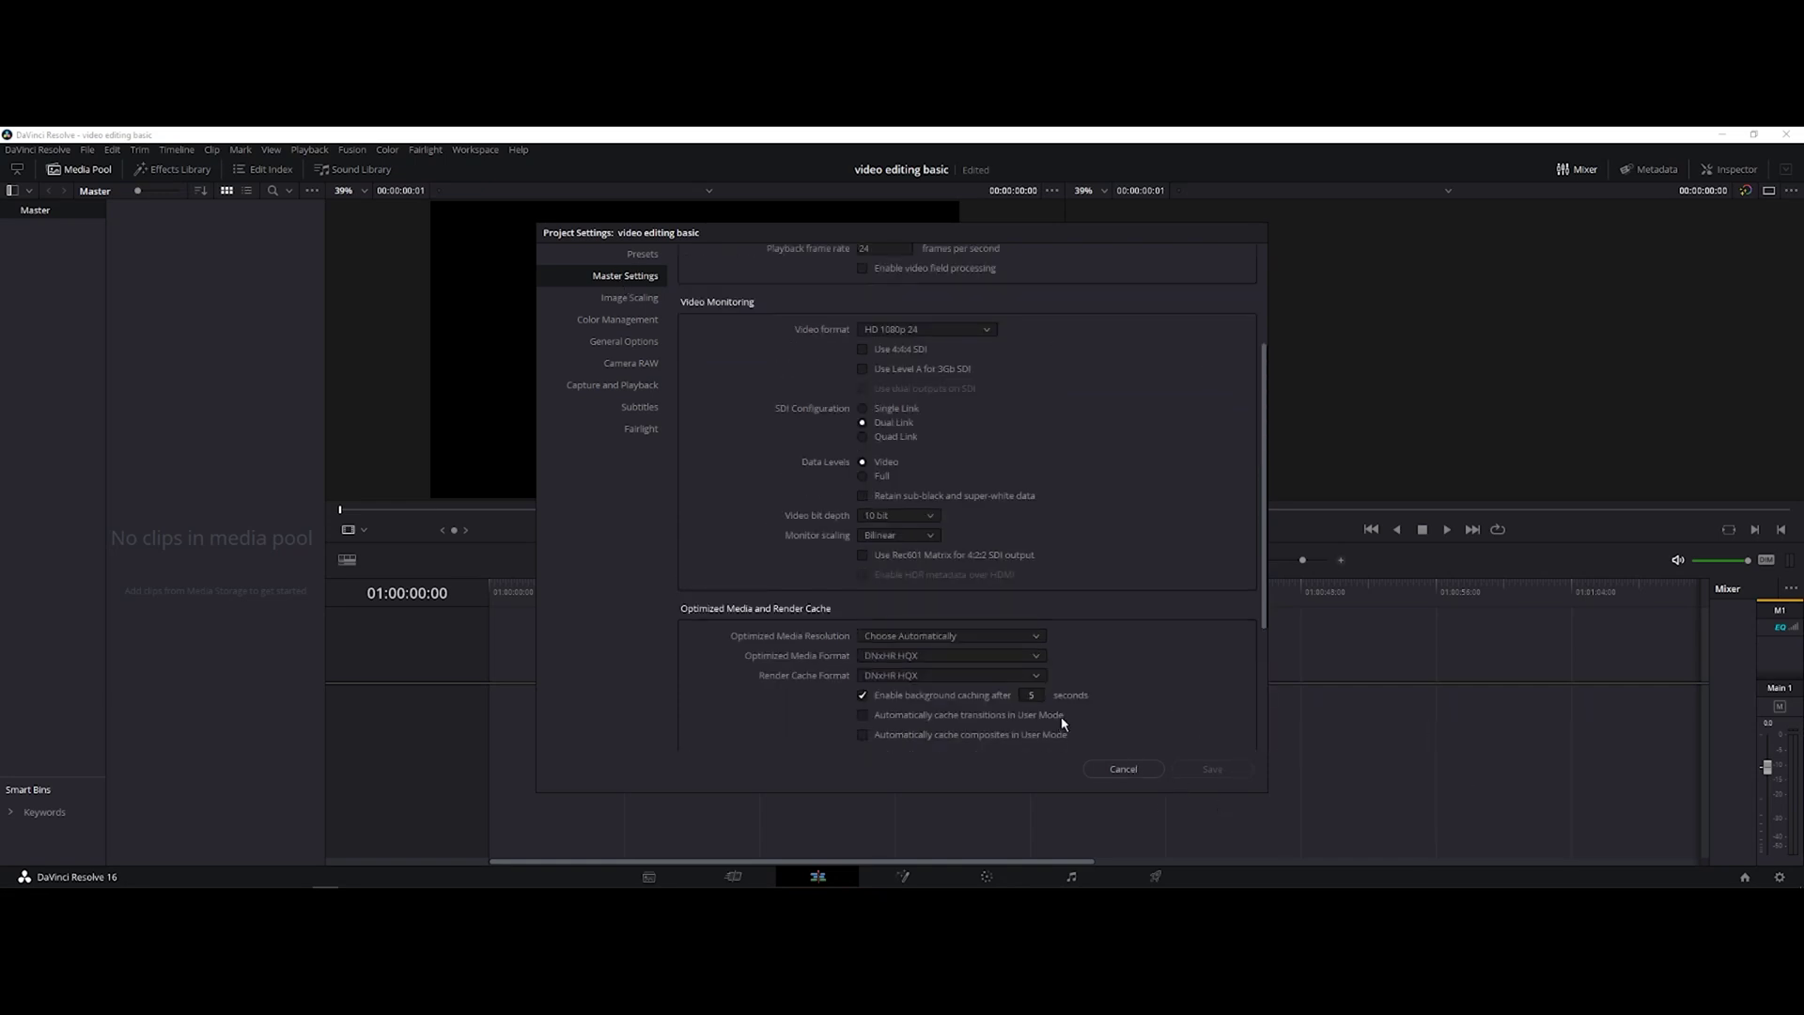
left_click(1124, 768)
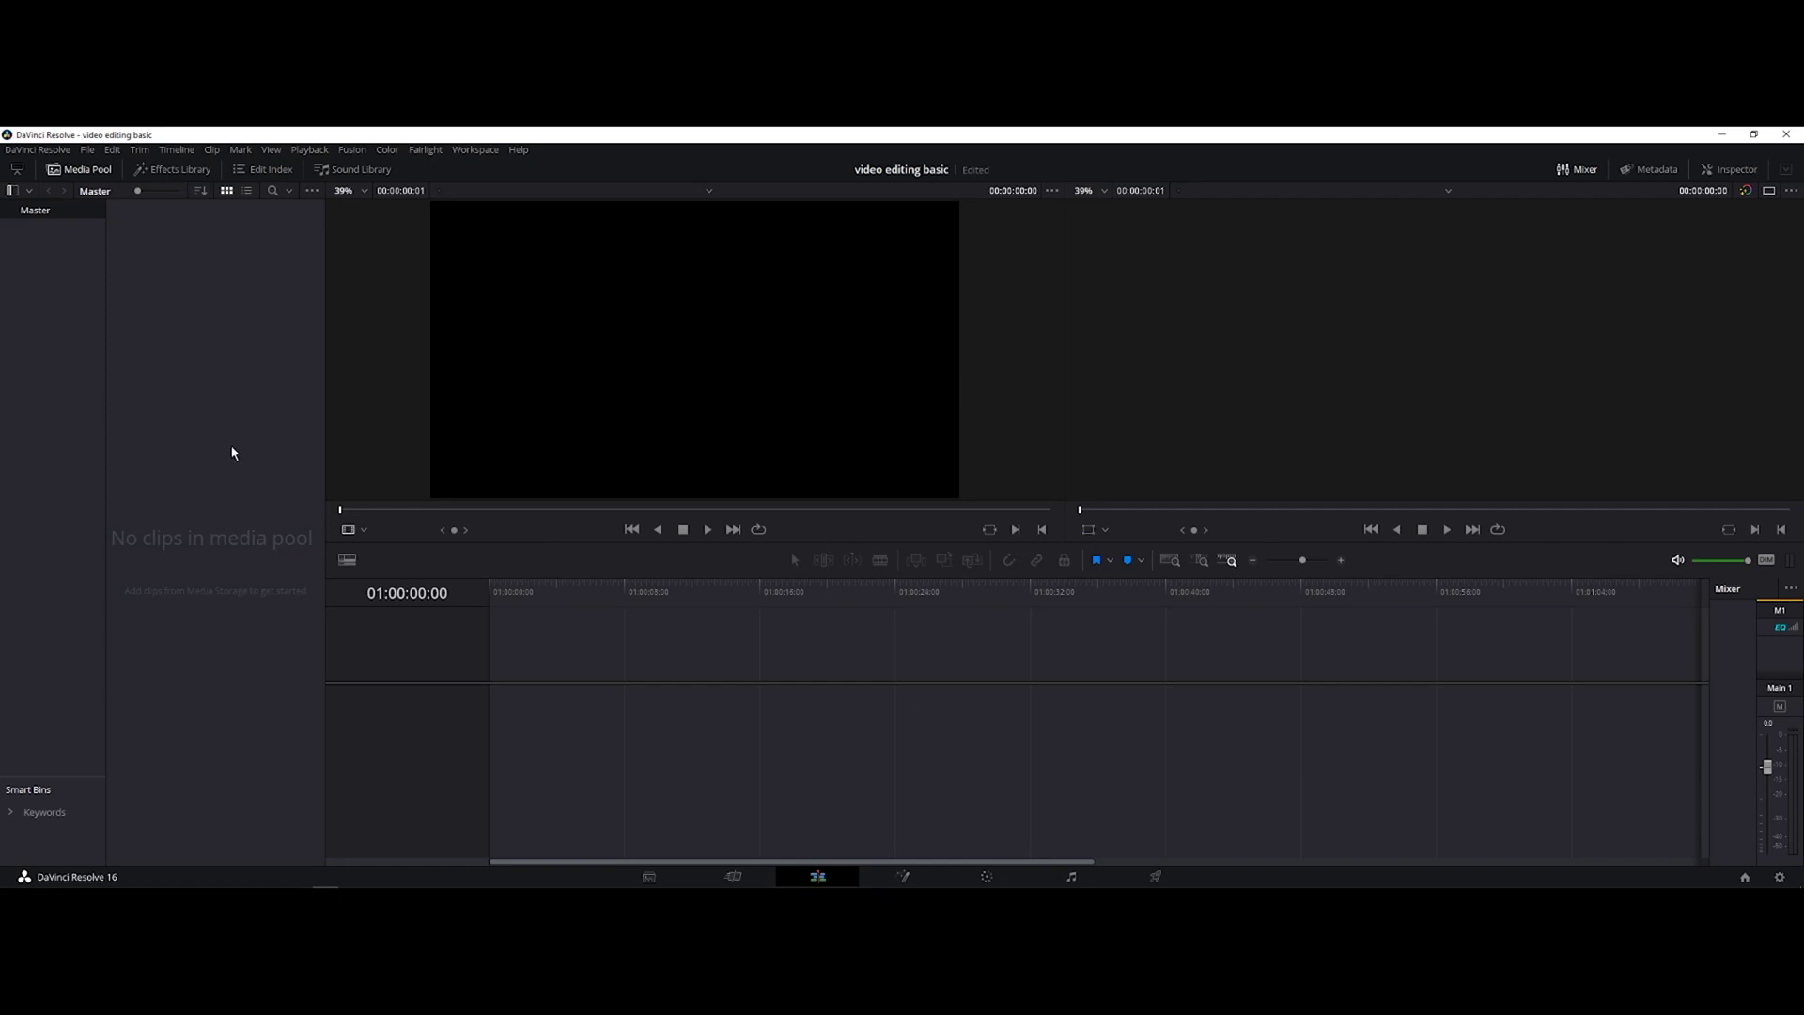
Add a bin named "Videos" to the media pool's Master bin.
right_click(219, 368)
mouse_move(226, 374)
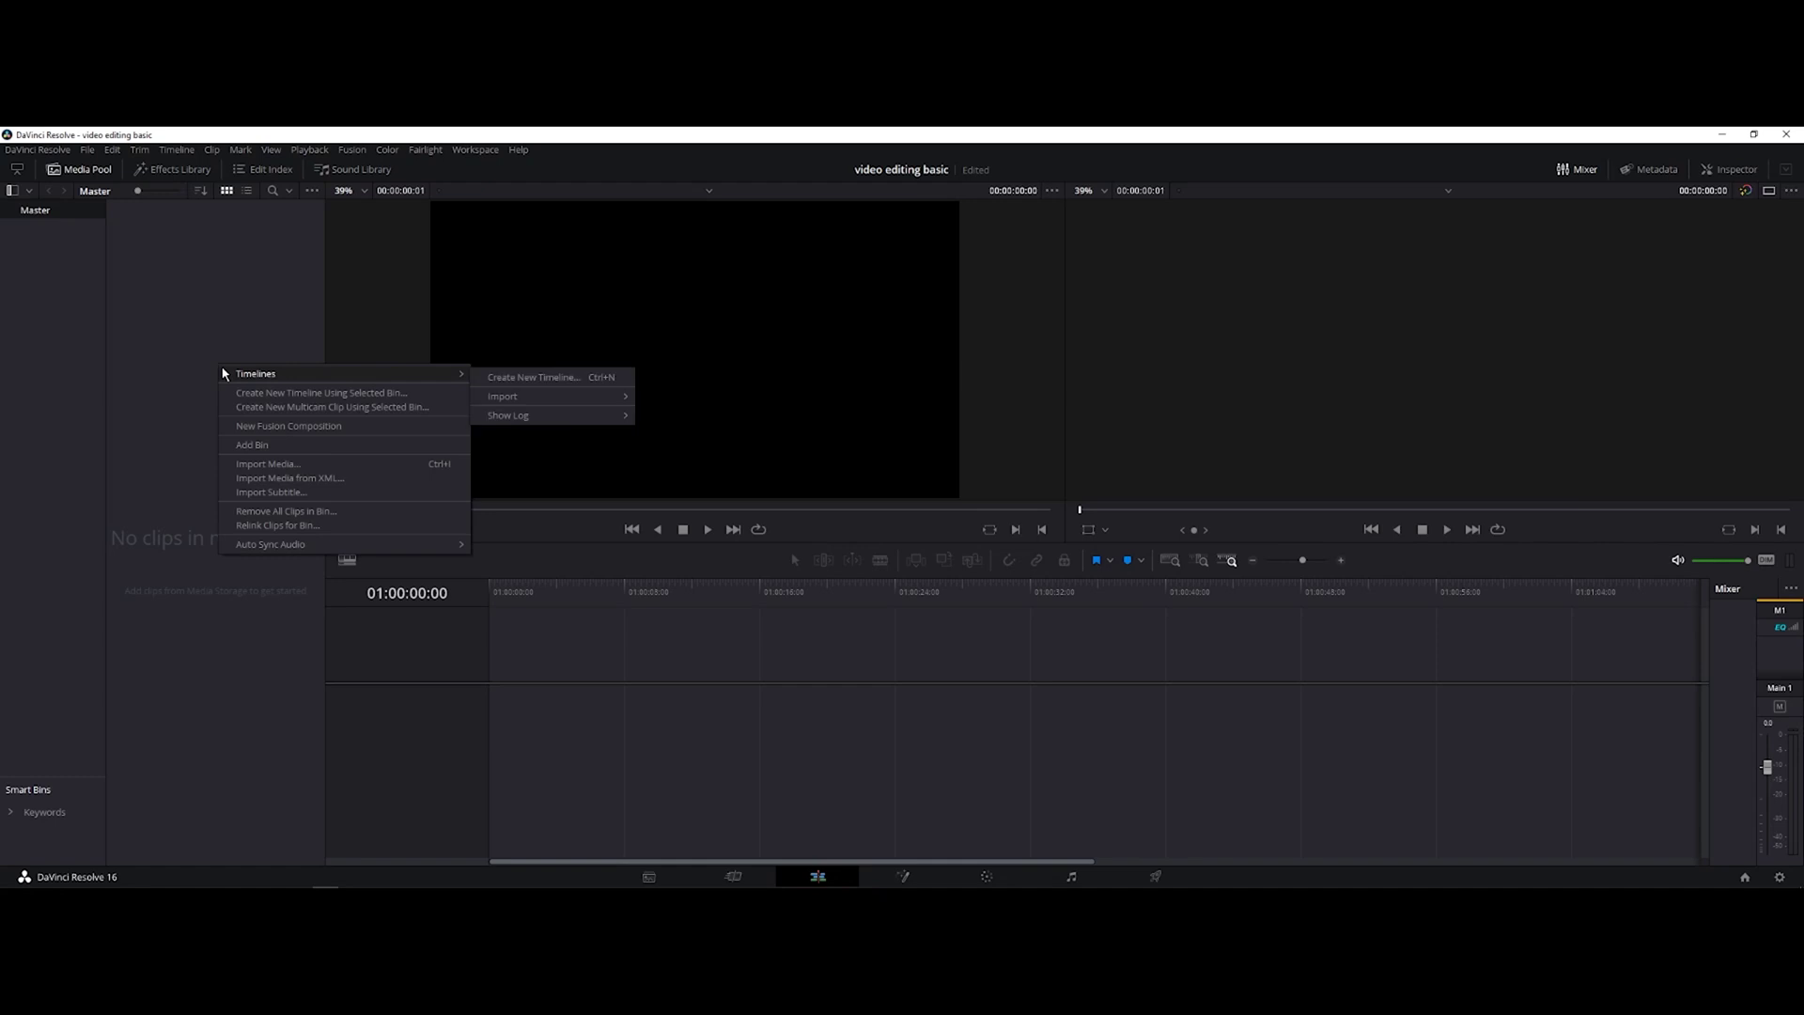
left_click(251, 445)
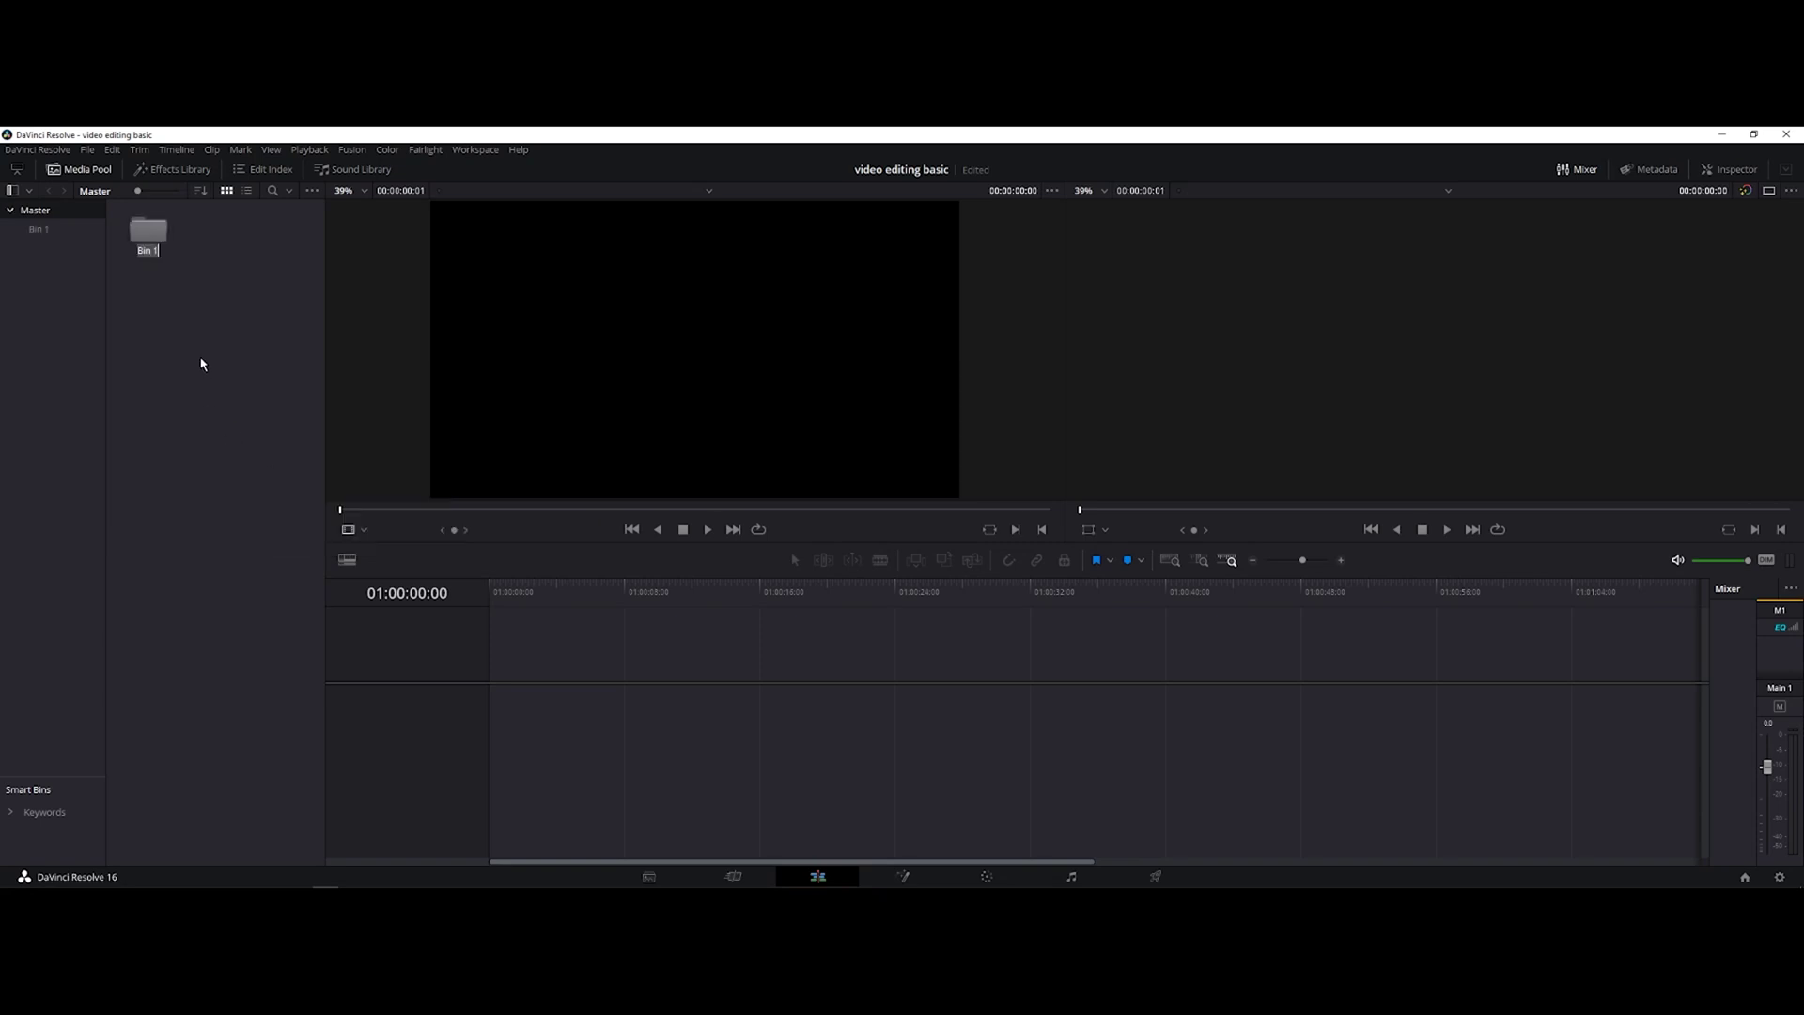
type("Videos")
key("Return")
Add a second bin named "Music" next to the Videos bin.
right_click(185, 320)
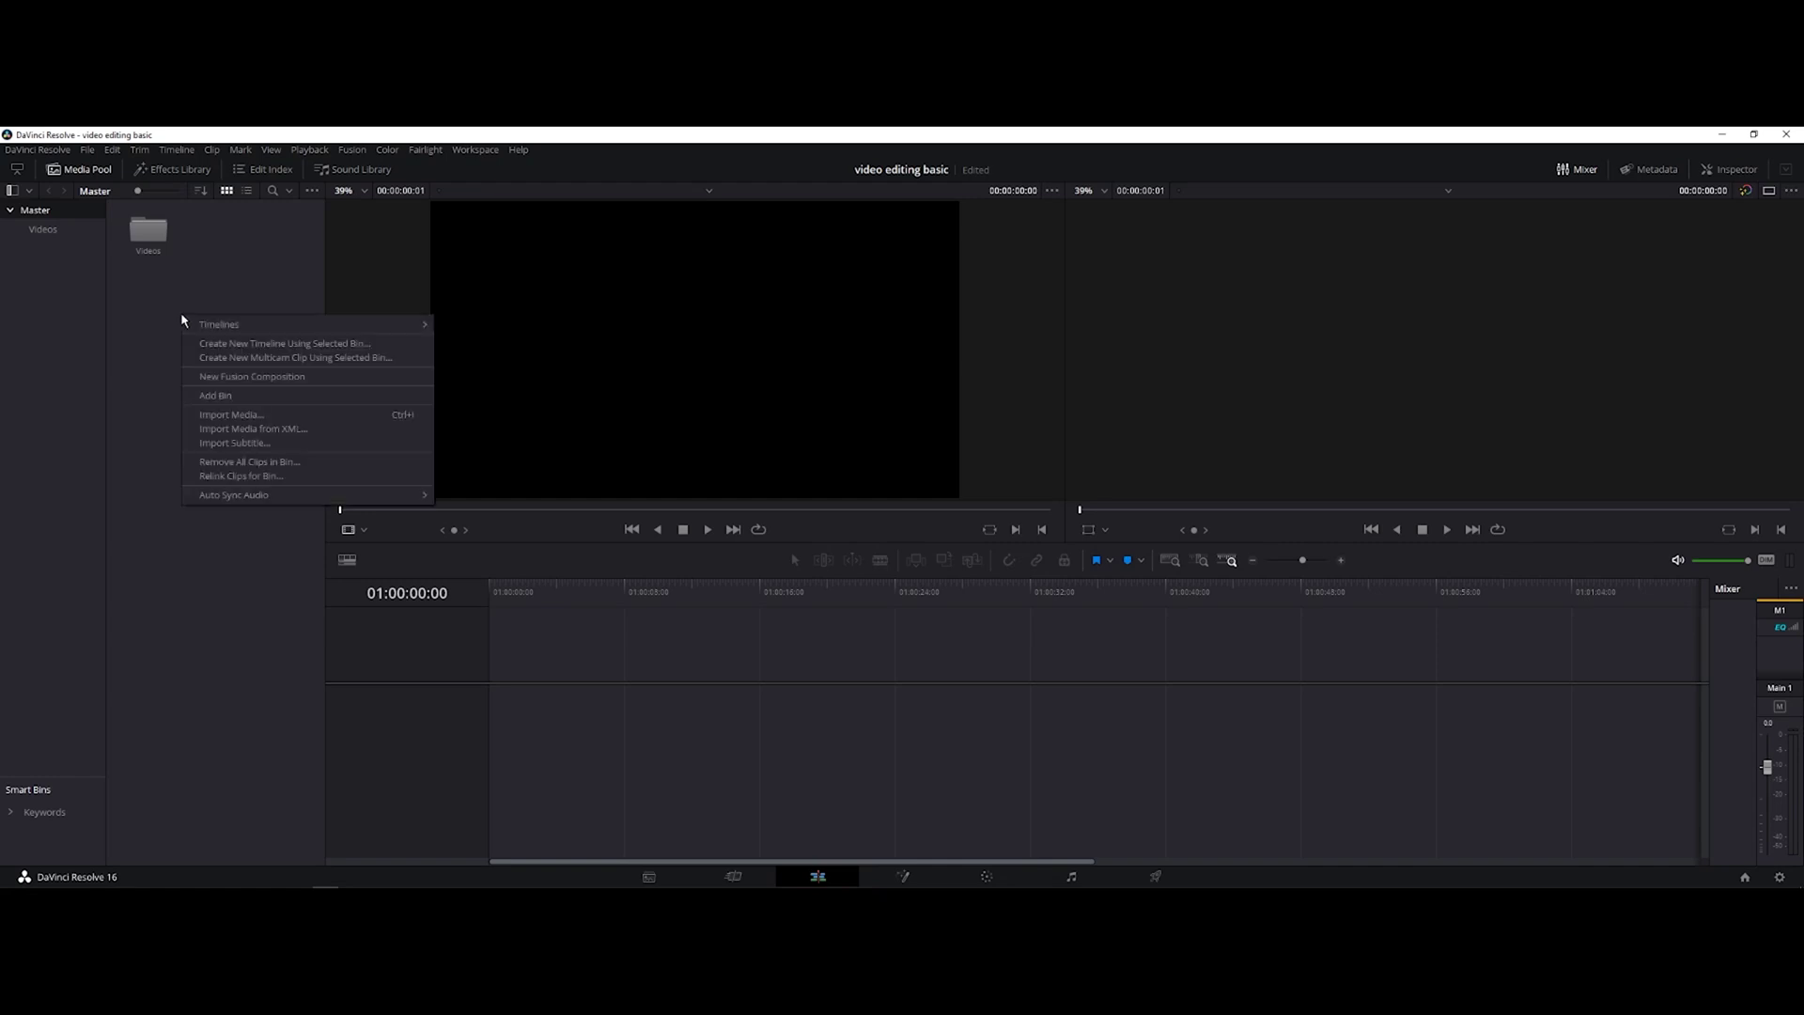
left_click(261, 399)
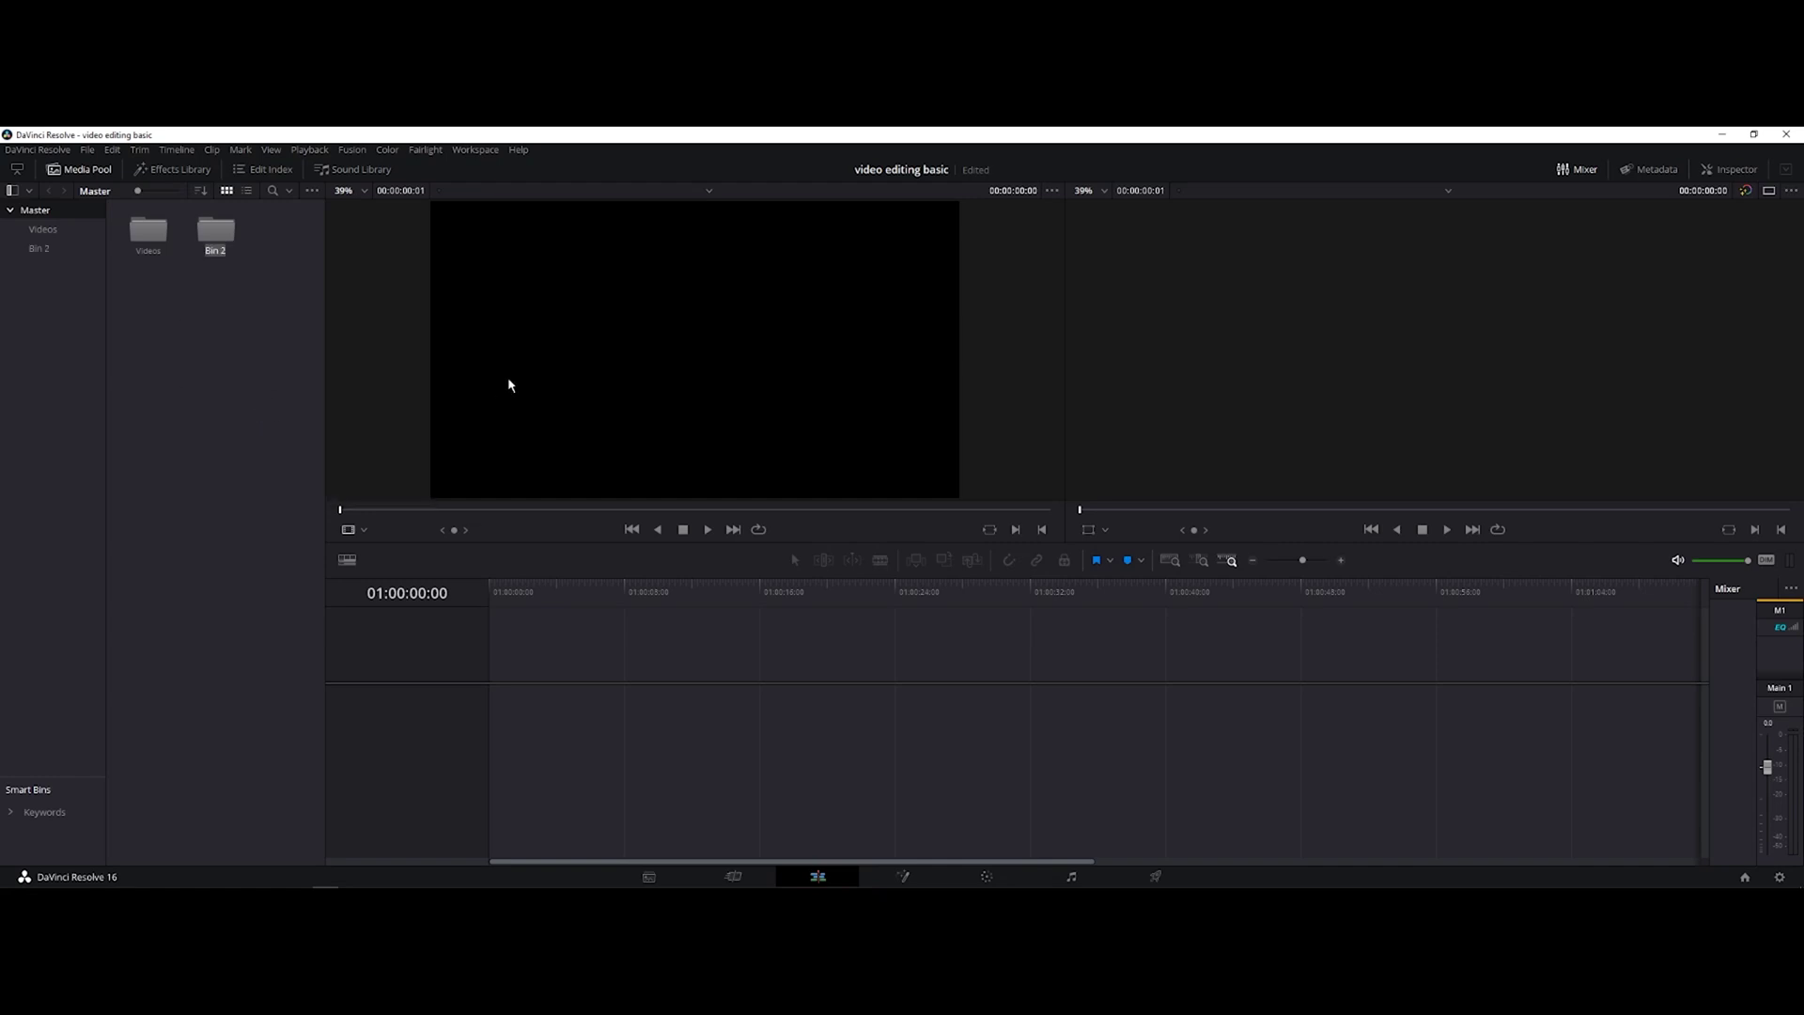
type("Music")
key("Return")
Import the clips QDCR0763, QDCR0764, QDCR0769 and QDCR0819 into the Videos bin, keeping the project's current frame rate.
double_click(149, 232)
right_click(196, 365)
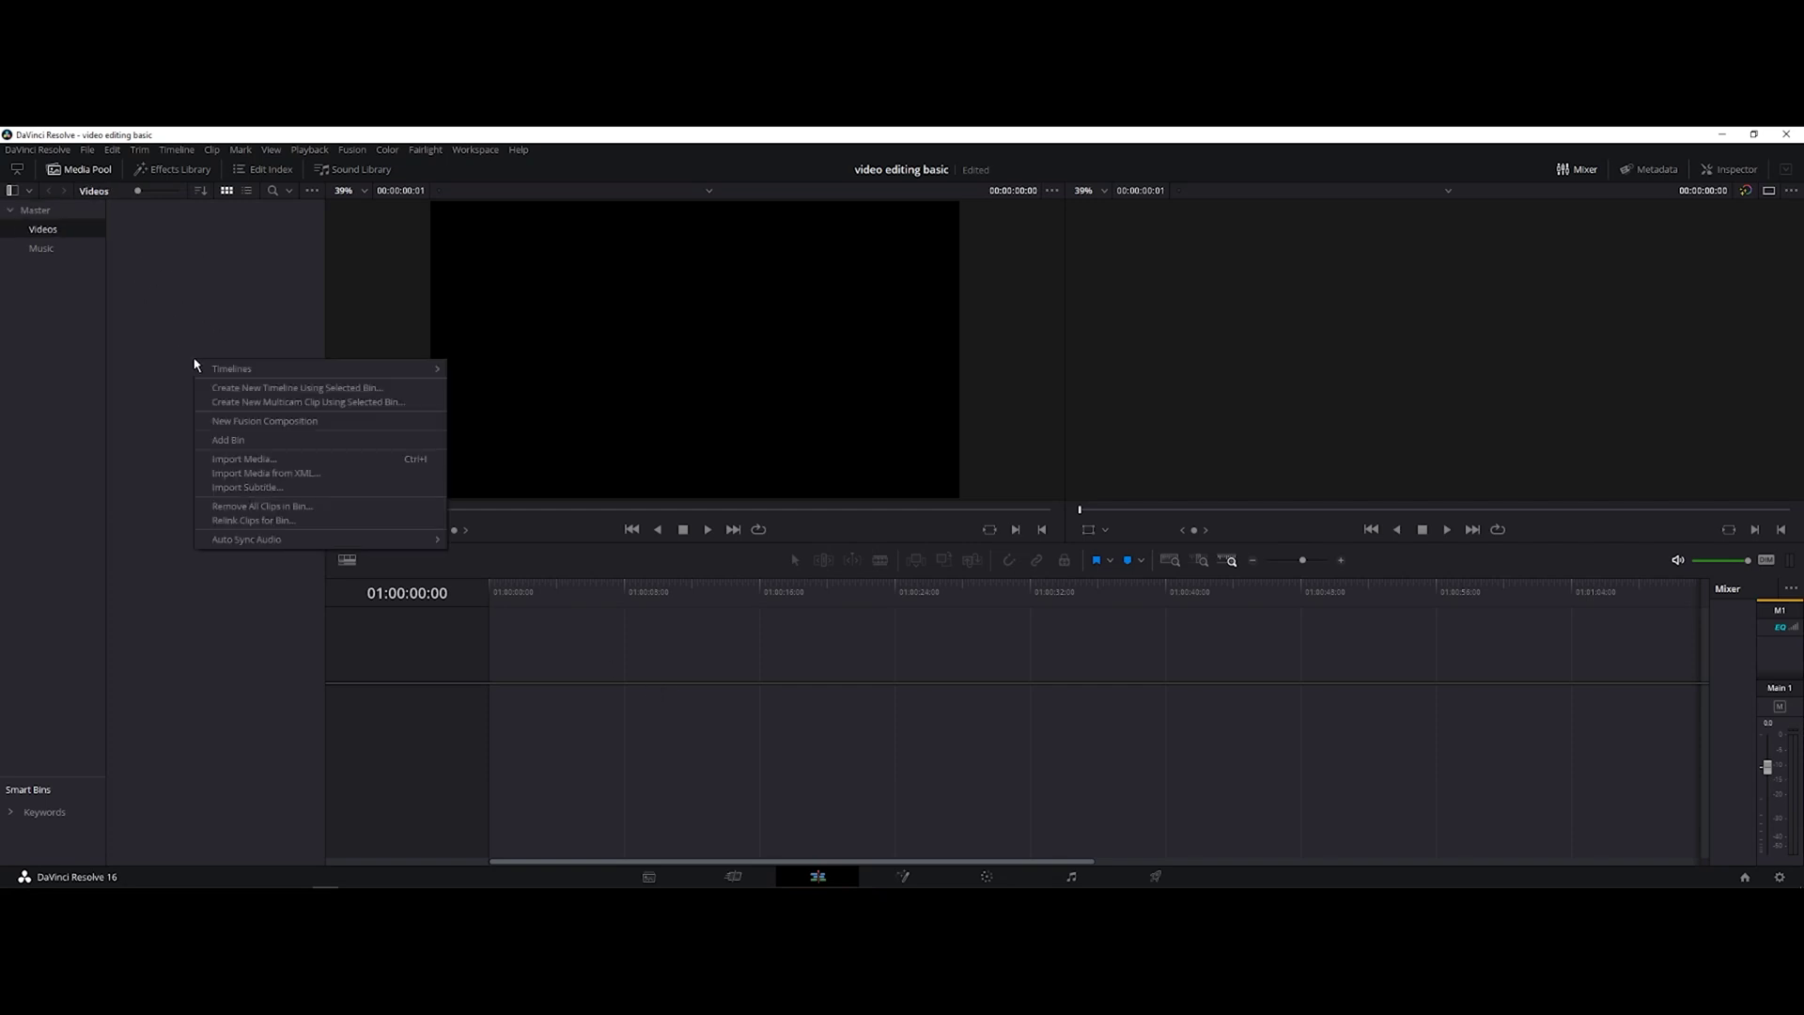
left_click(252, 458)
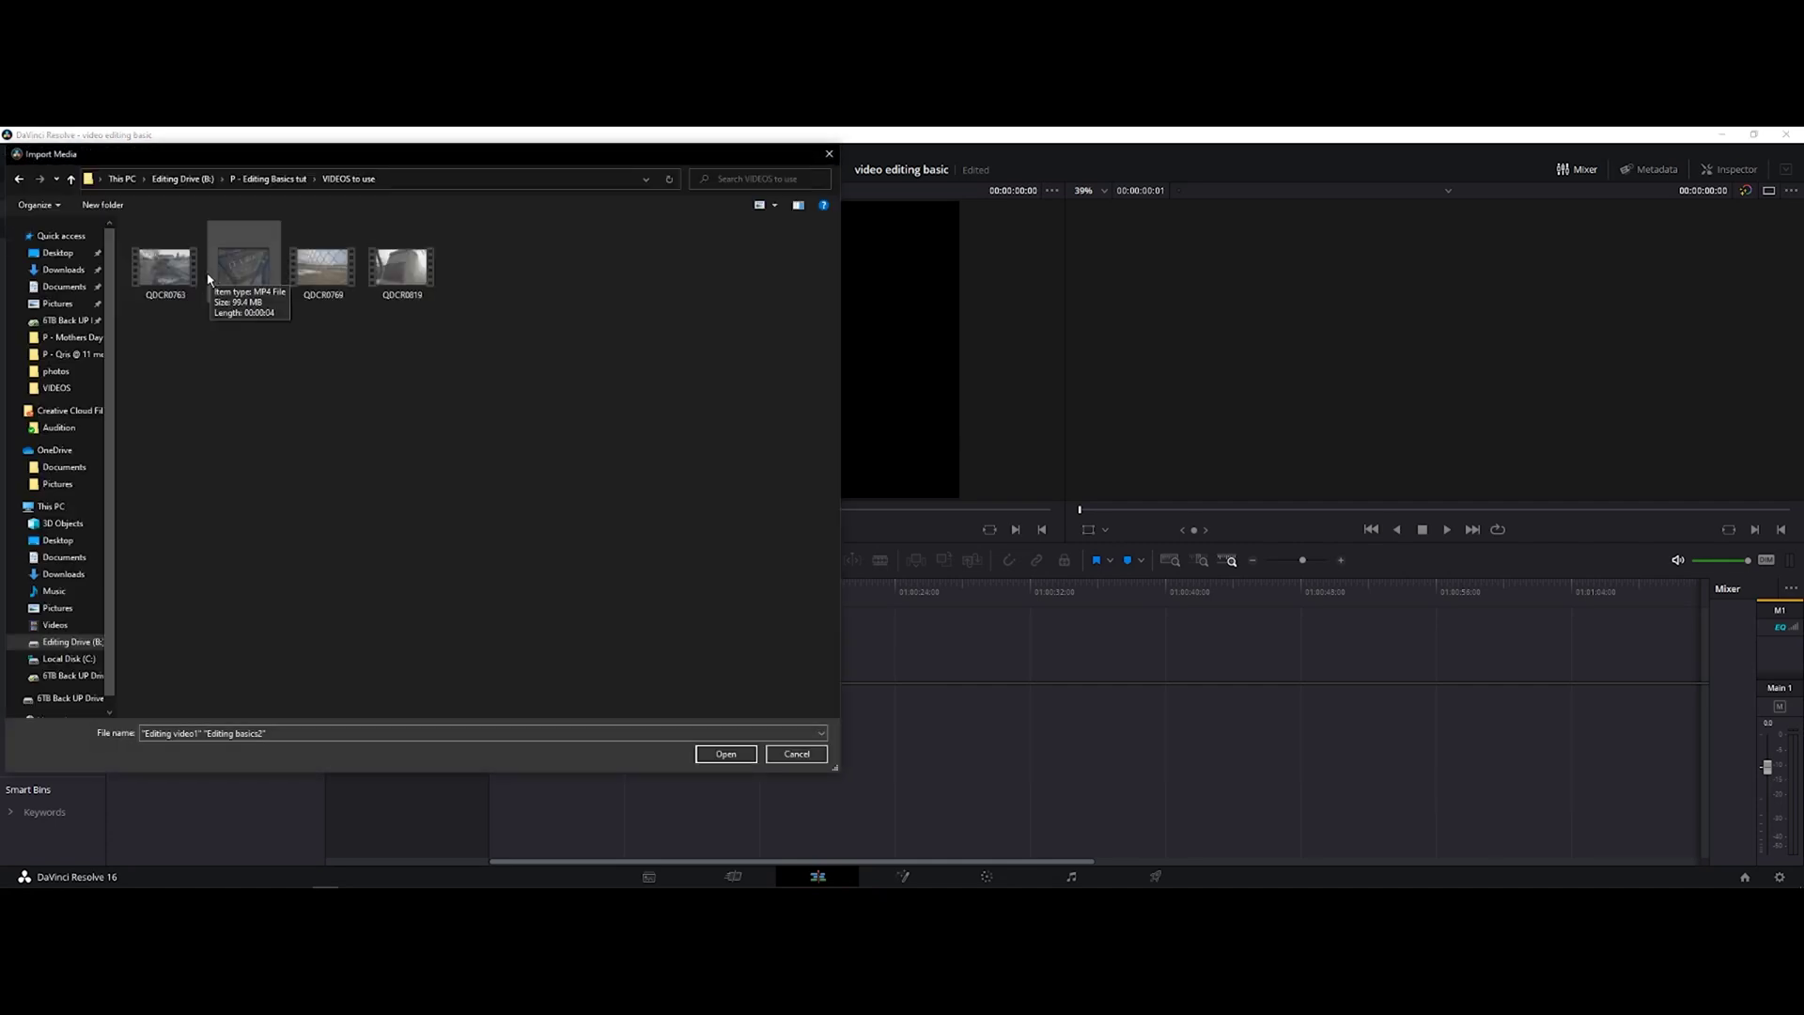
left_click(165, 268)
left_click(256, 276, "ctrl")
left_click(322, 267, "ctrl")
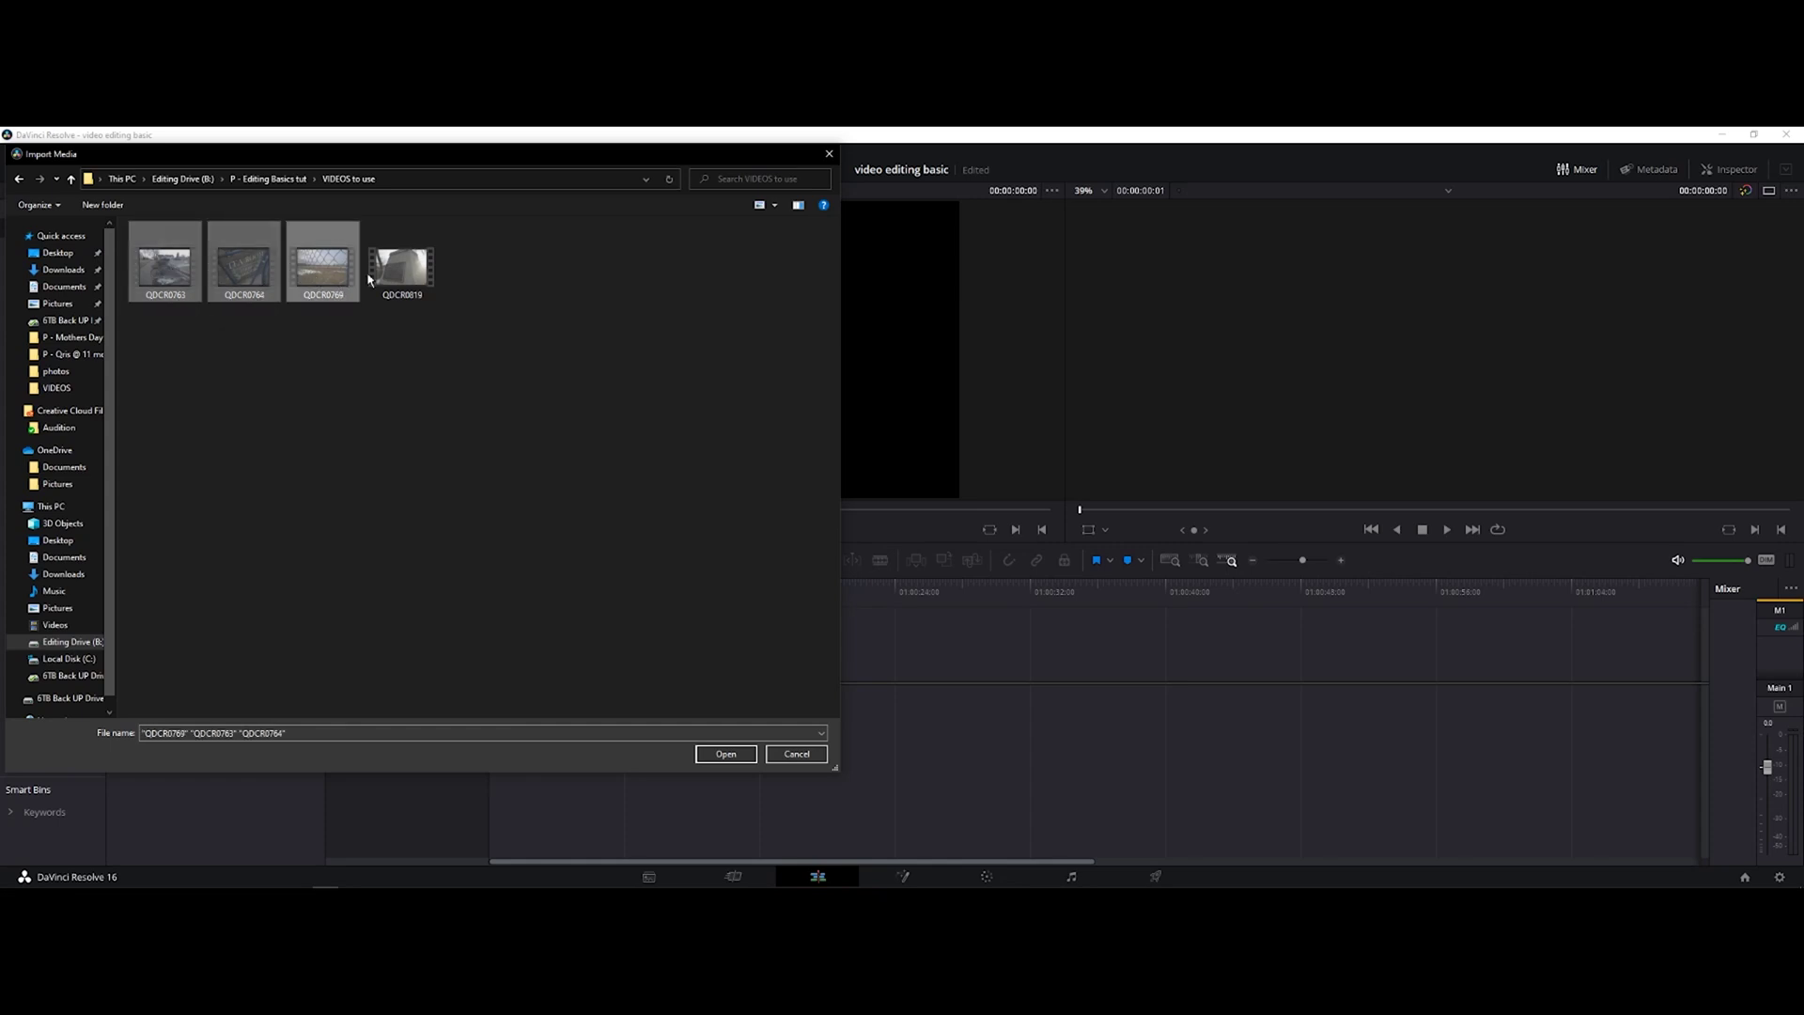
left_click(401, 267, "ctrl")
left_click(746, 752)
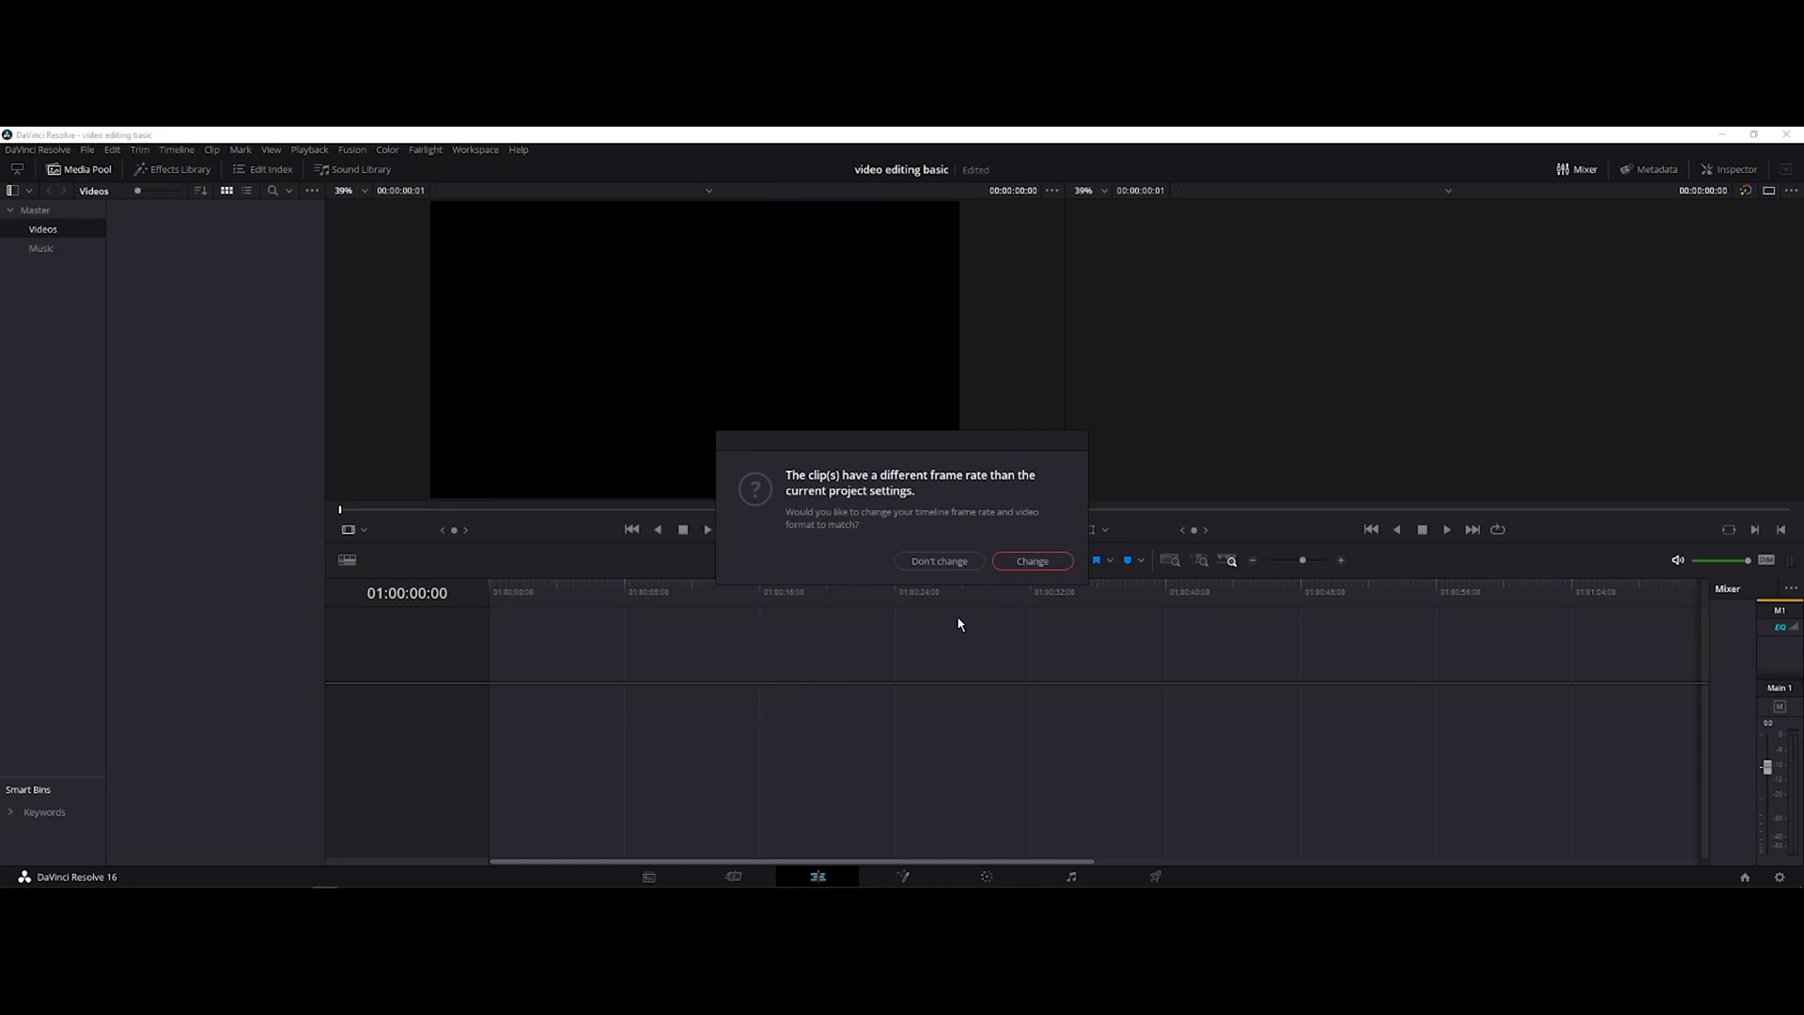
left_click(925, 561)
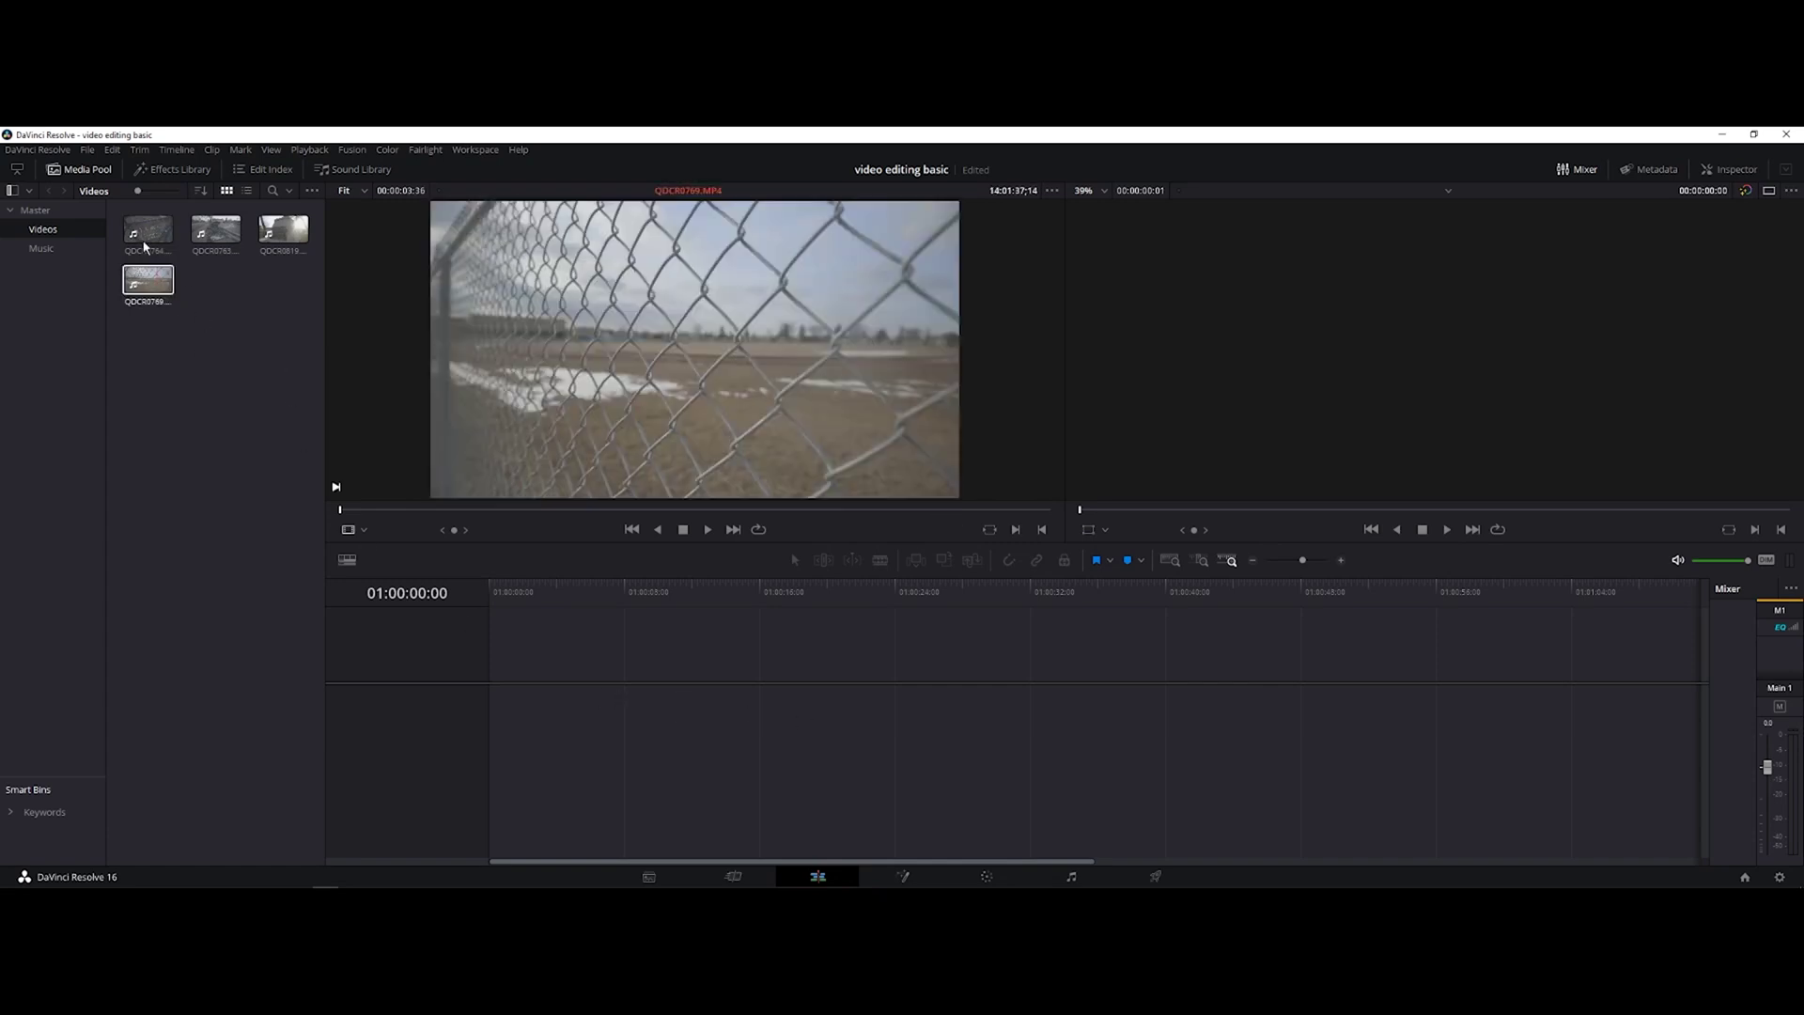
Import the "your-love" MP3 track from the project's MUSIC folder into the Music bin.
left_click(75, 250)
right_click(193, 362)
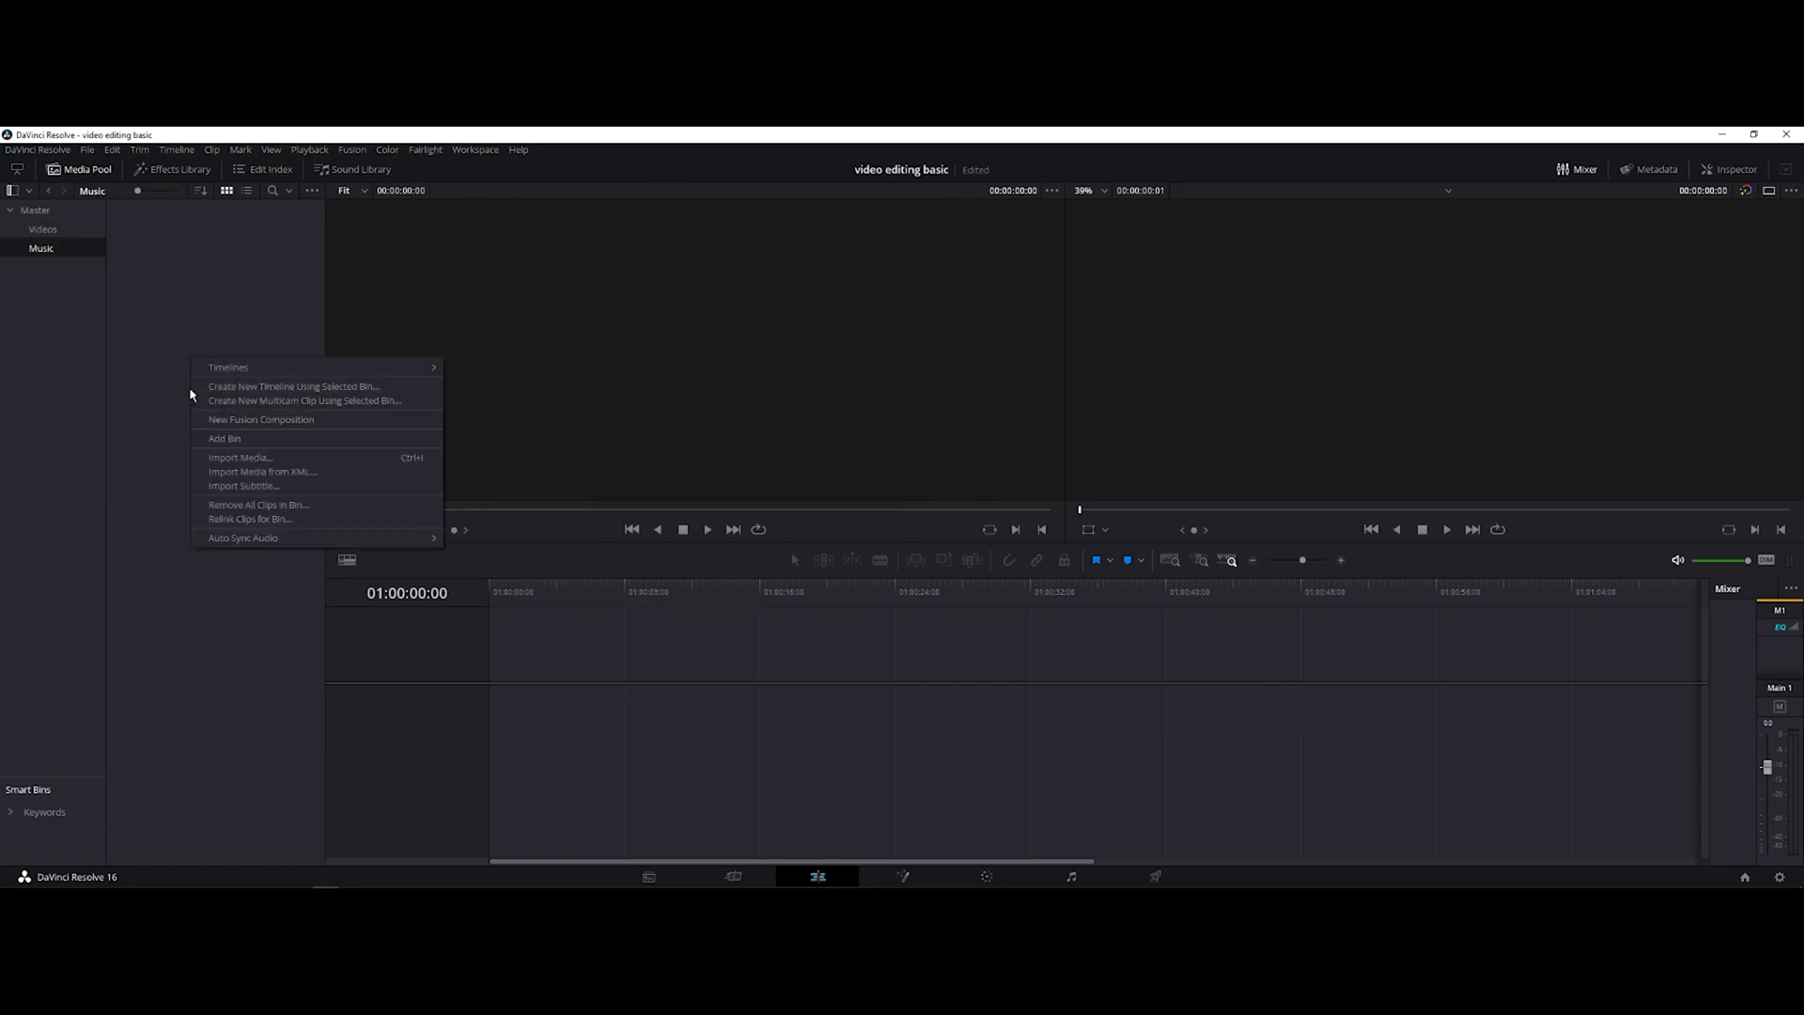
left_click(271, 462)
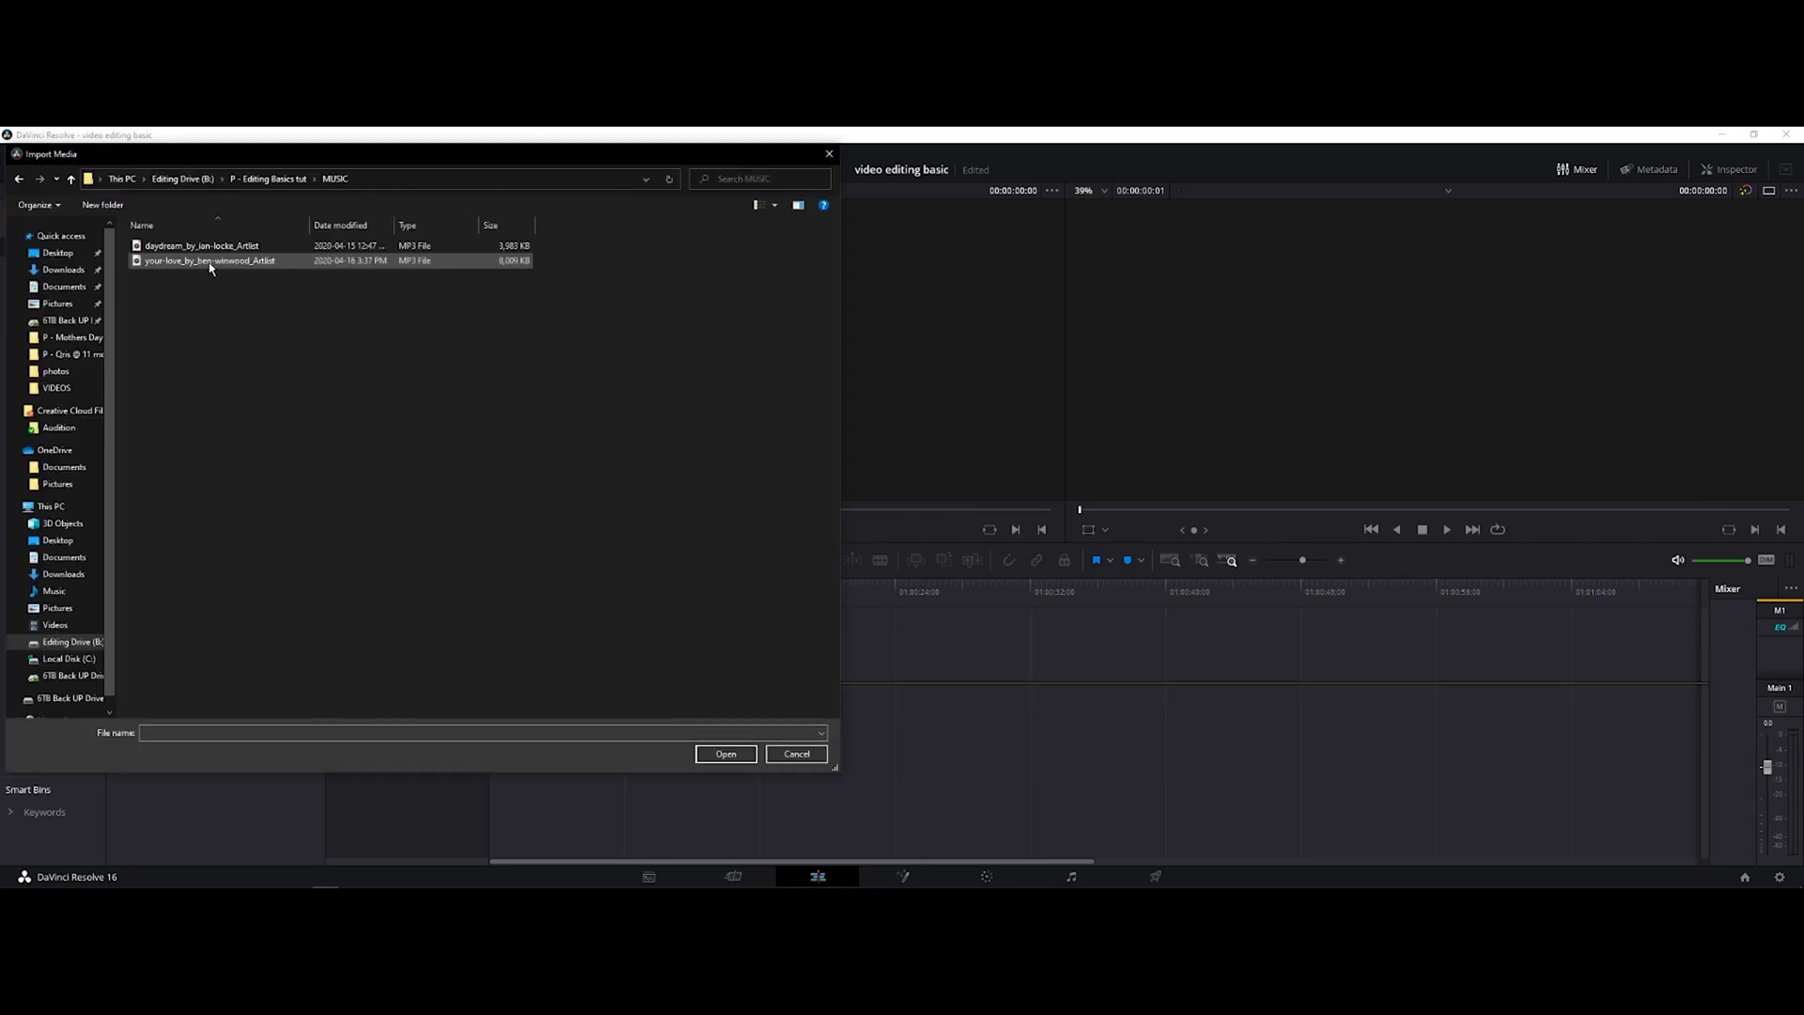
double_click(230, 264)
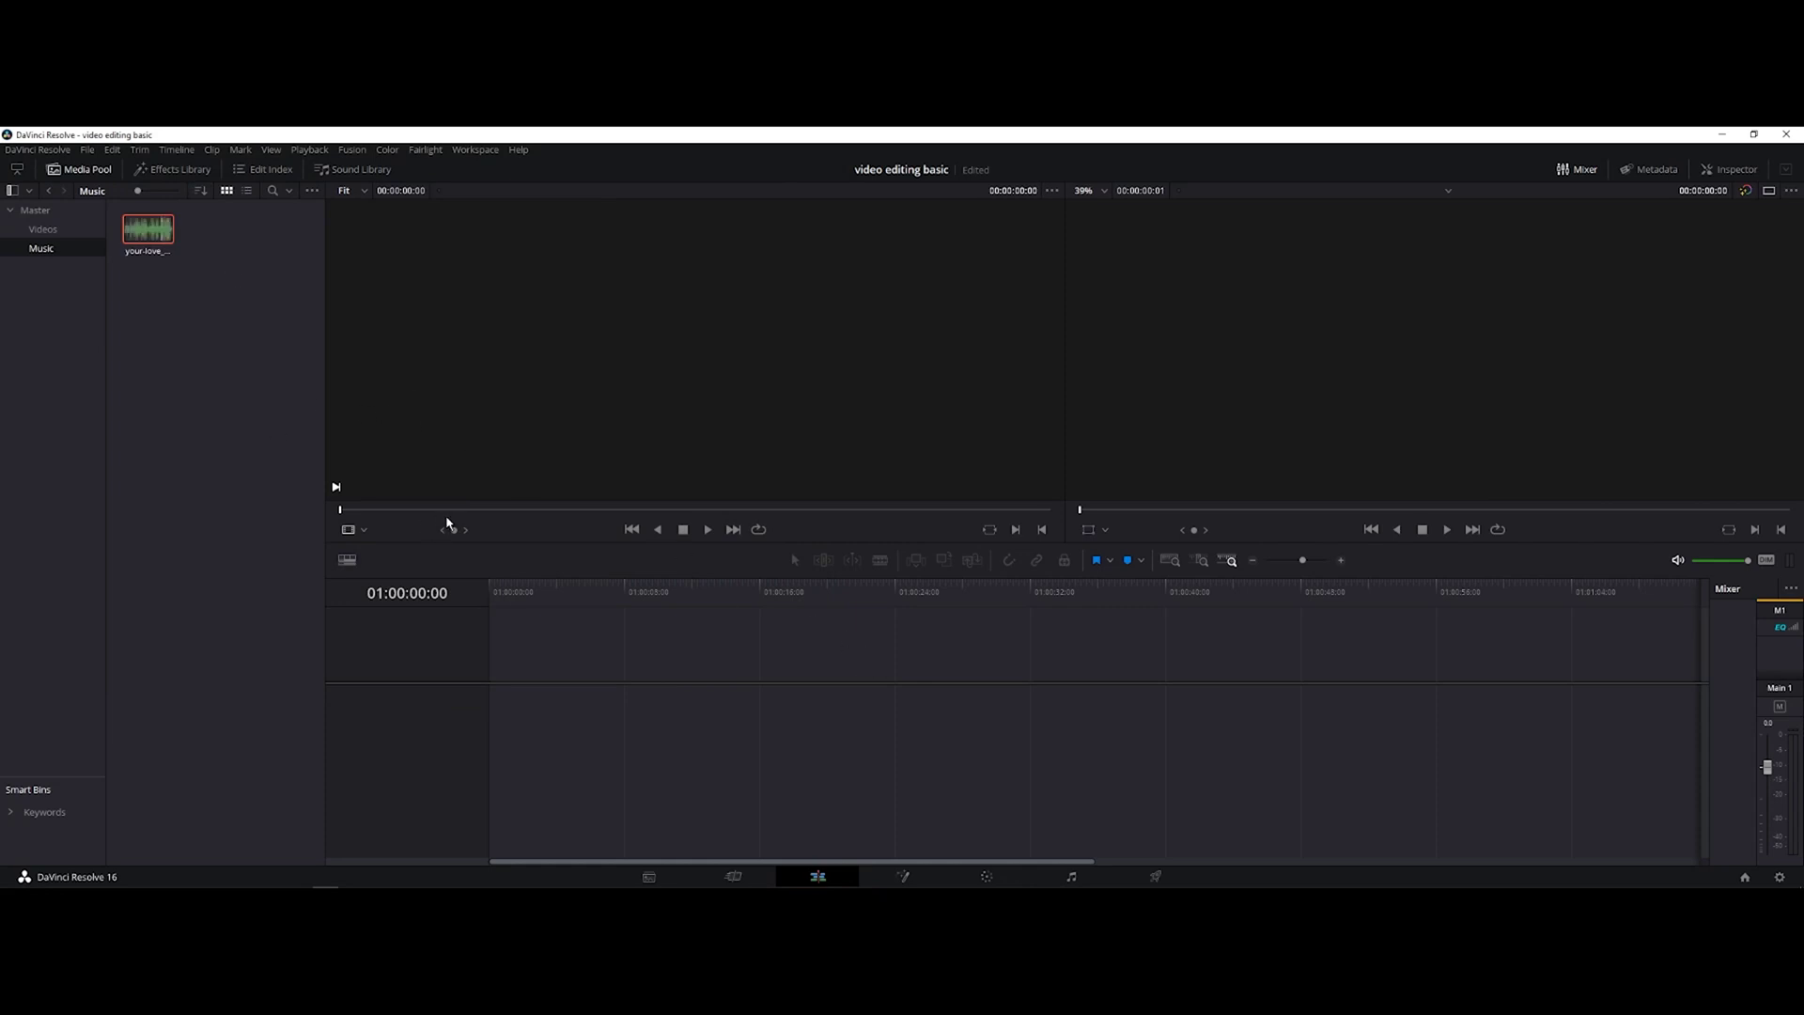
Mark a portion about 1 second 12 frames long in QDCR0769 from the Videos bin and place only its video at the start of a new timeline.
key("Up")
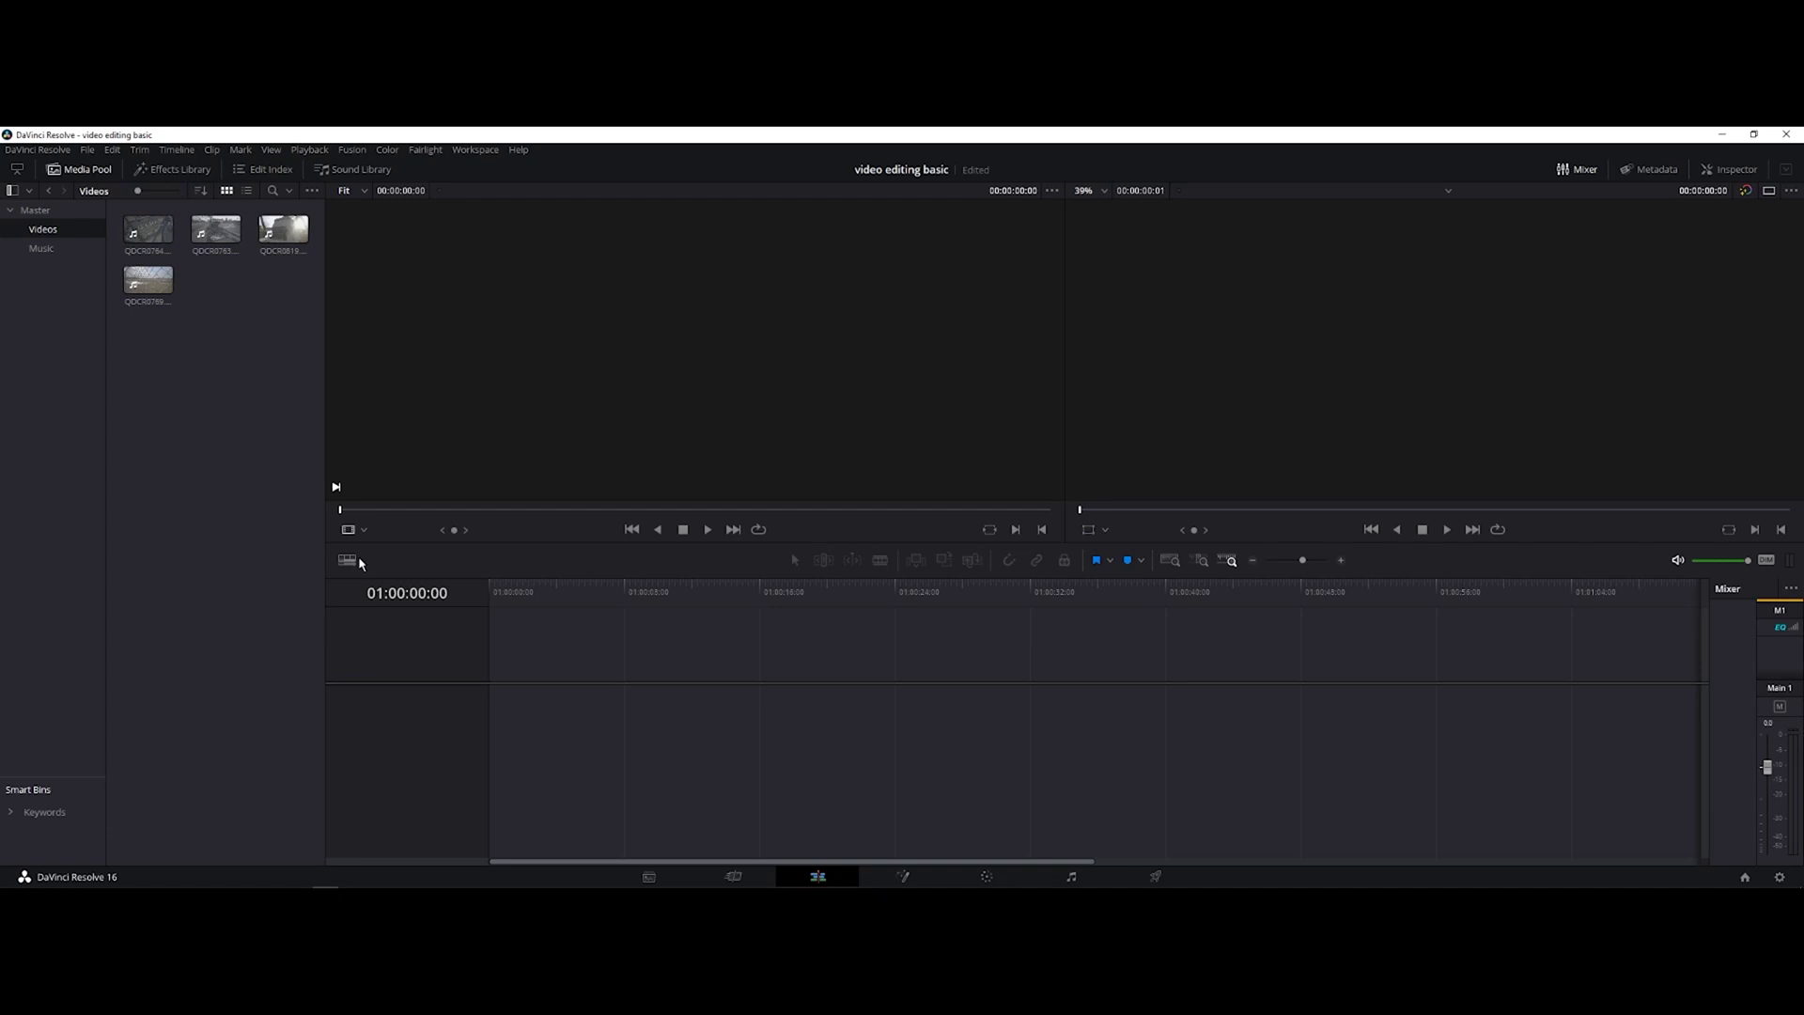
left_click(36, 250)
left_click(44, 231)
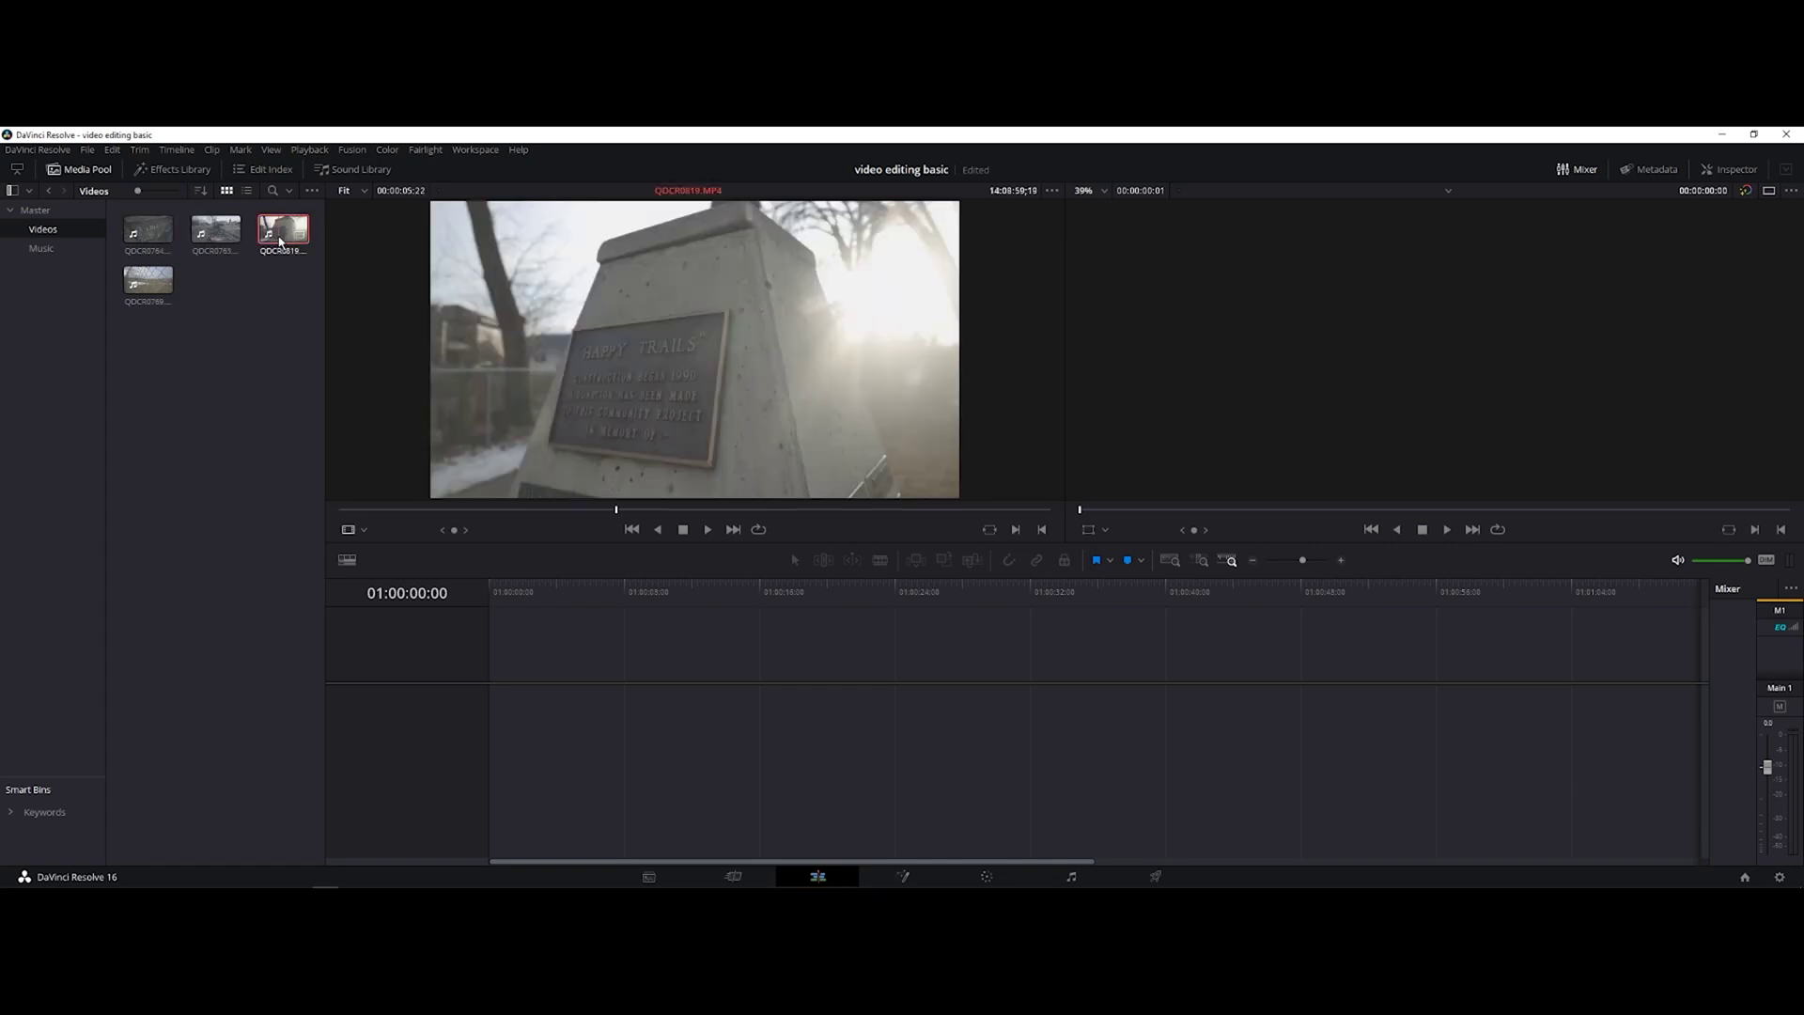
left_click(204, 243)
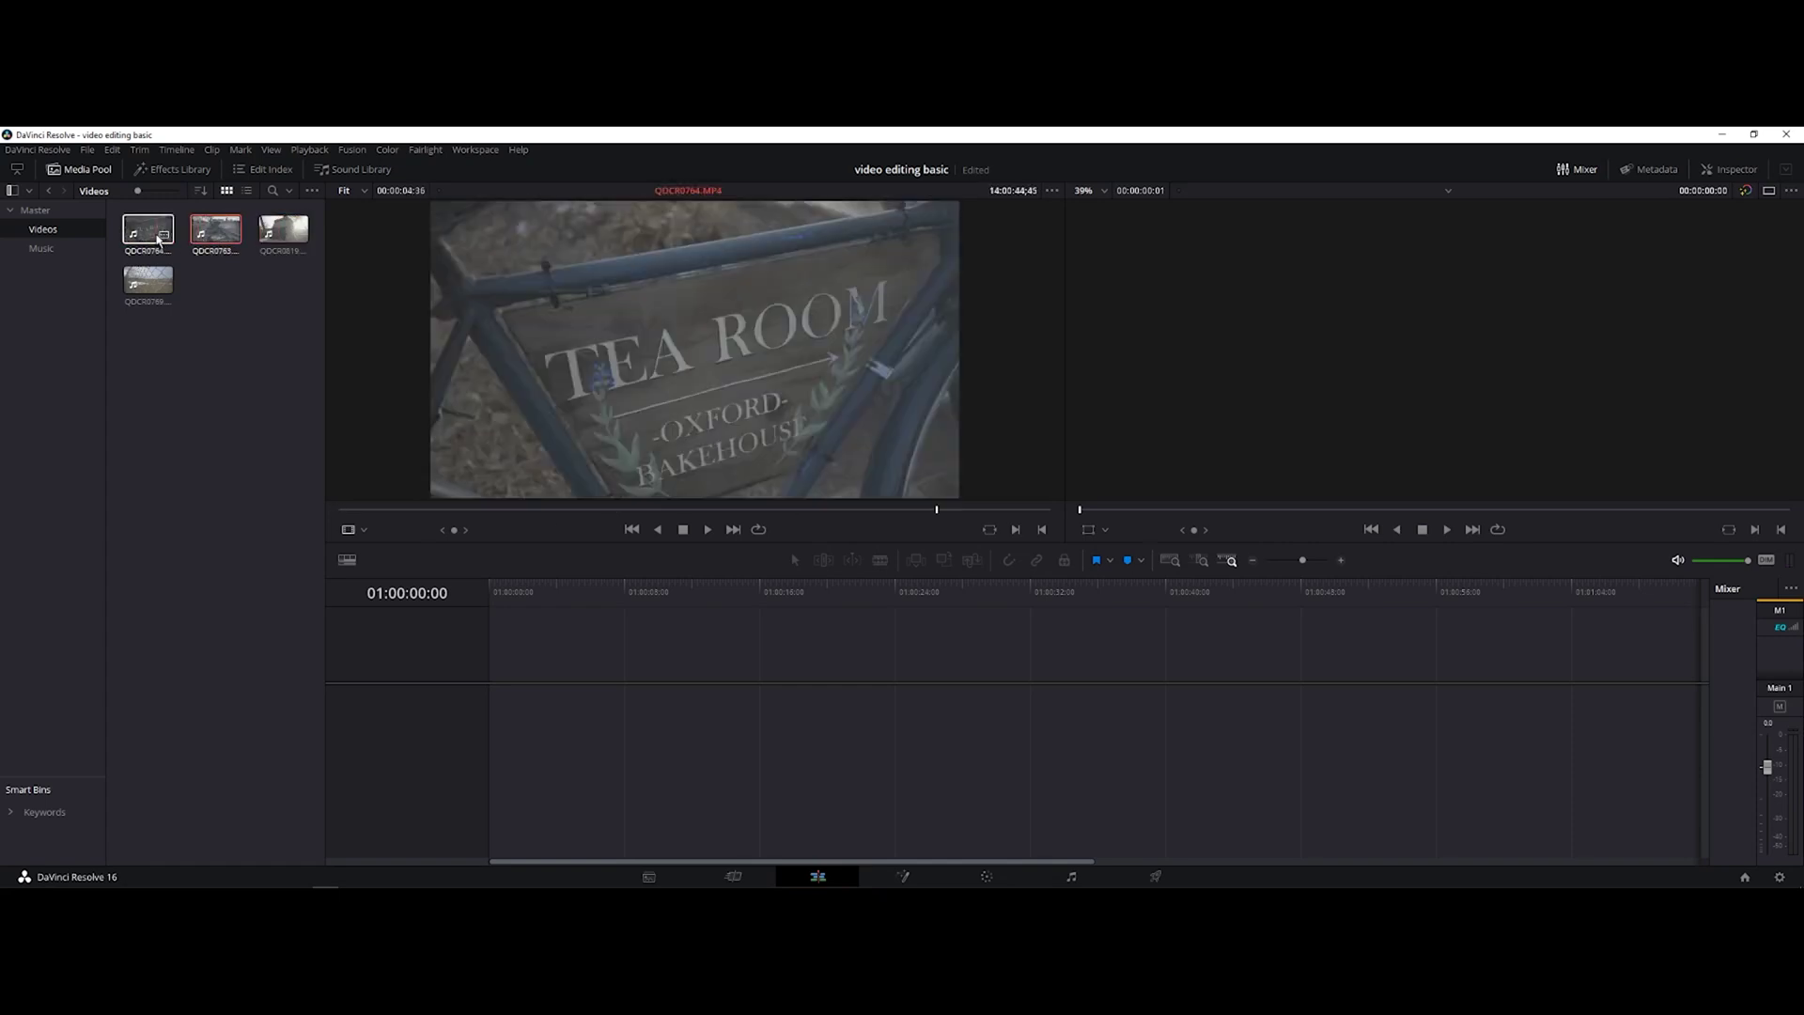
left_click(147, 286)
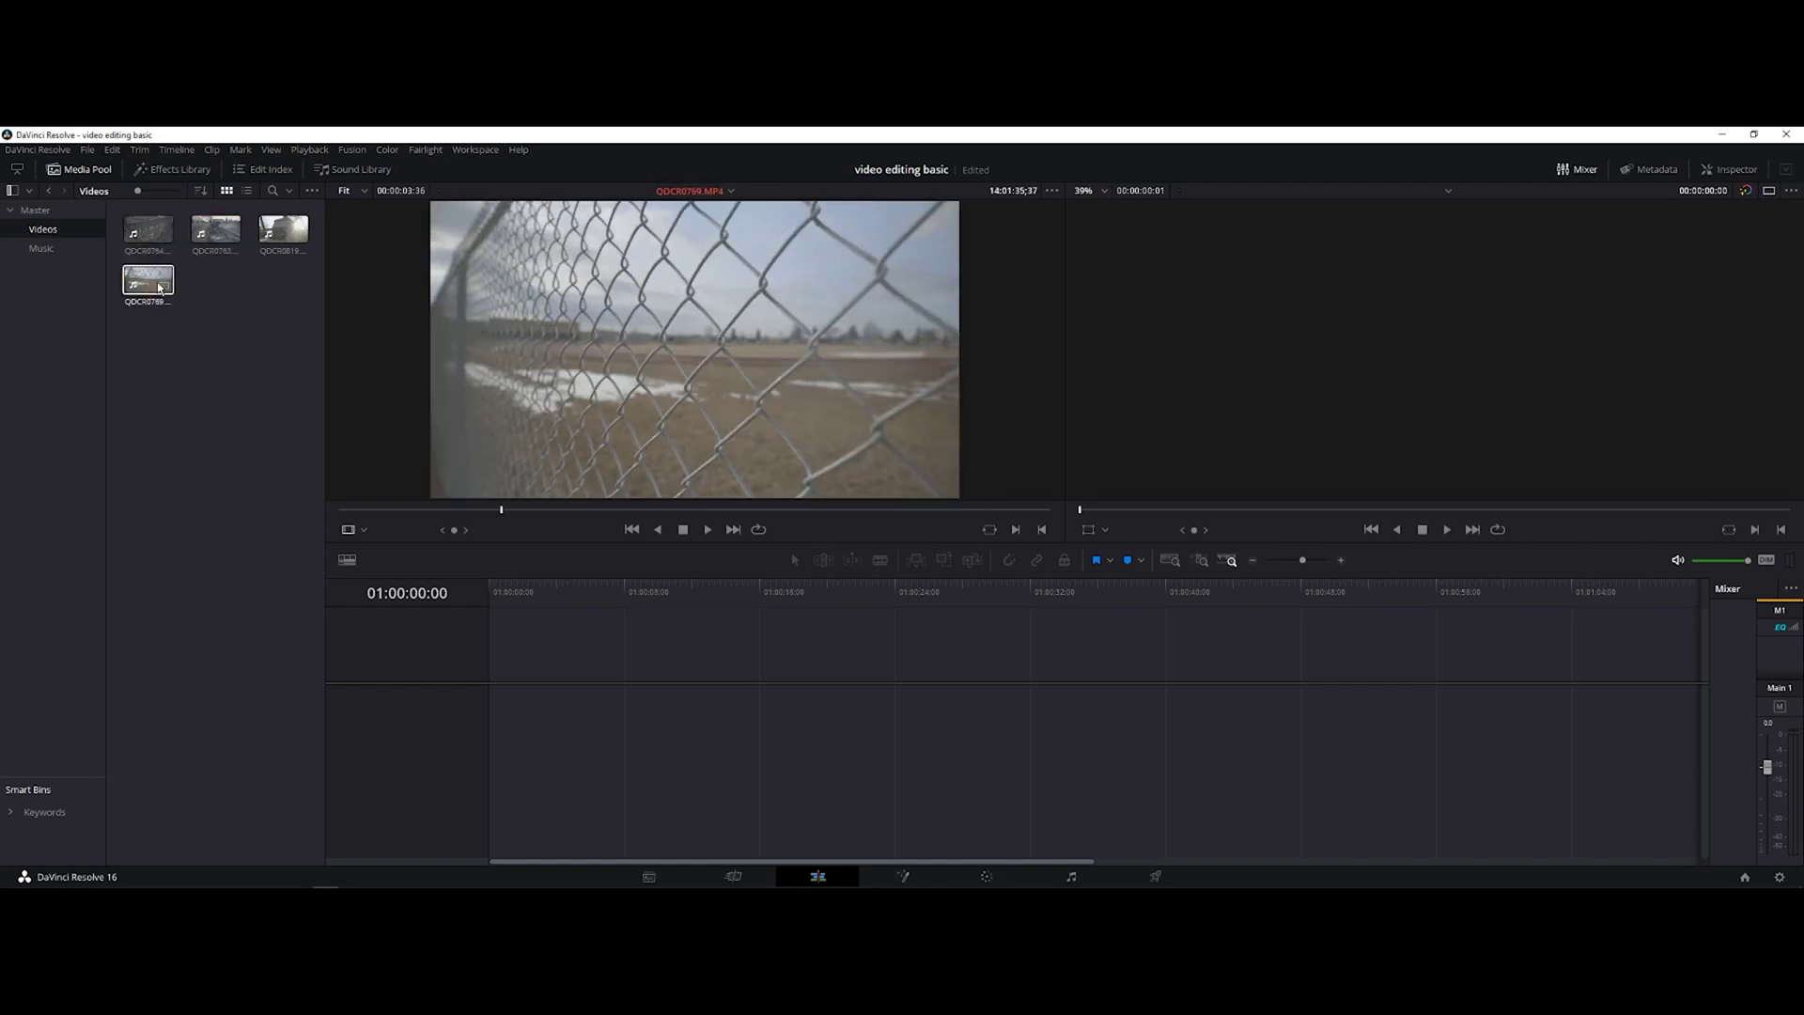
left_click_drag(635, 508, 868, 509)
key("i")
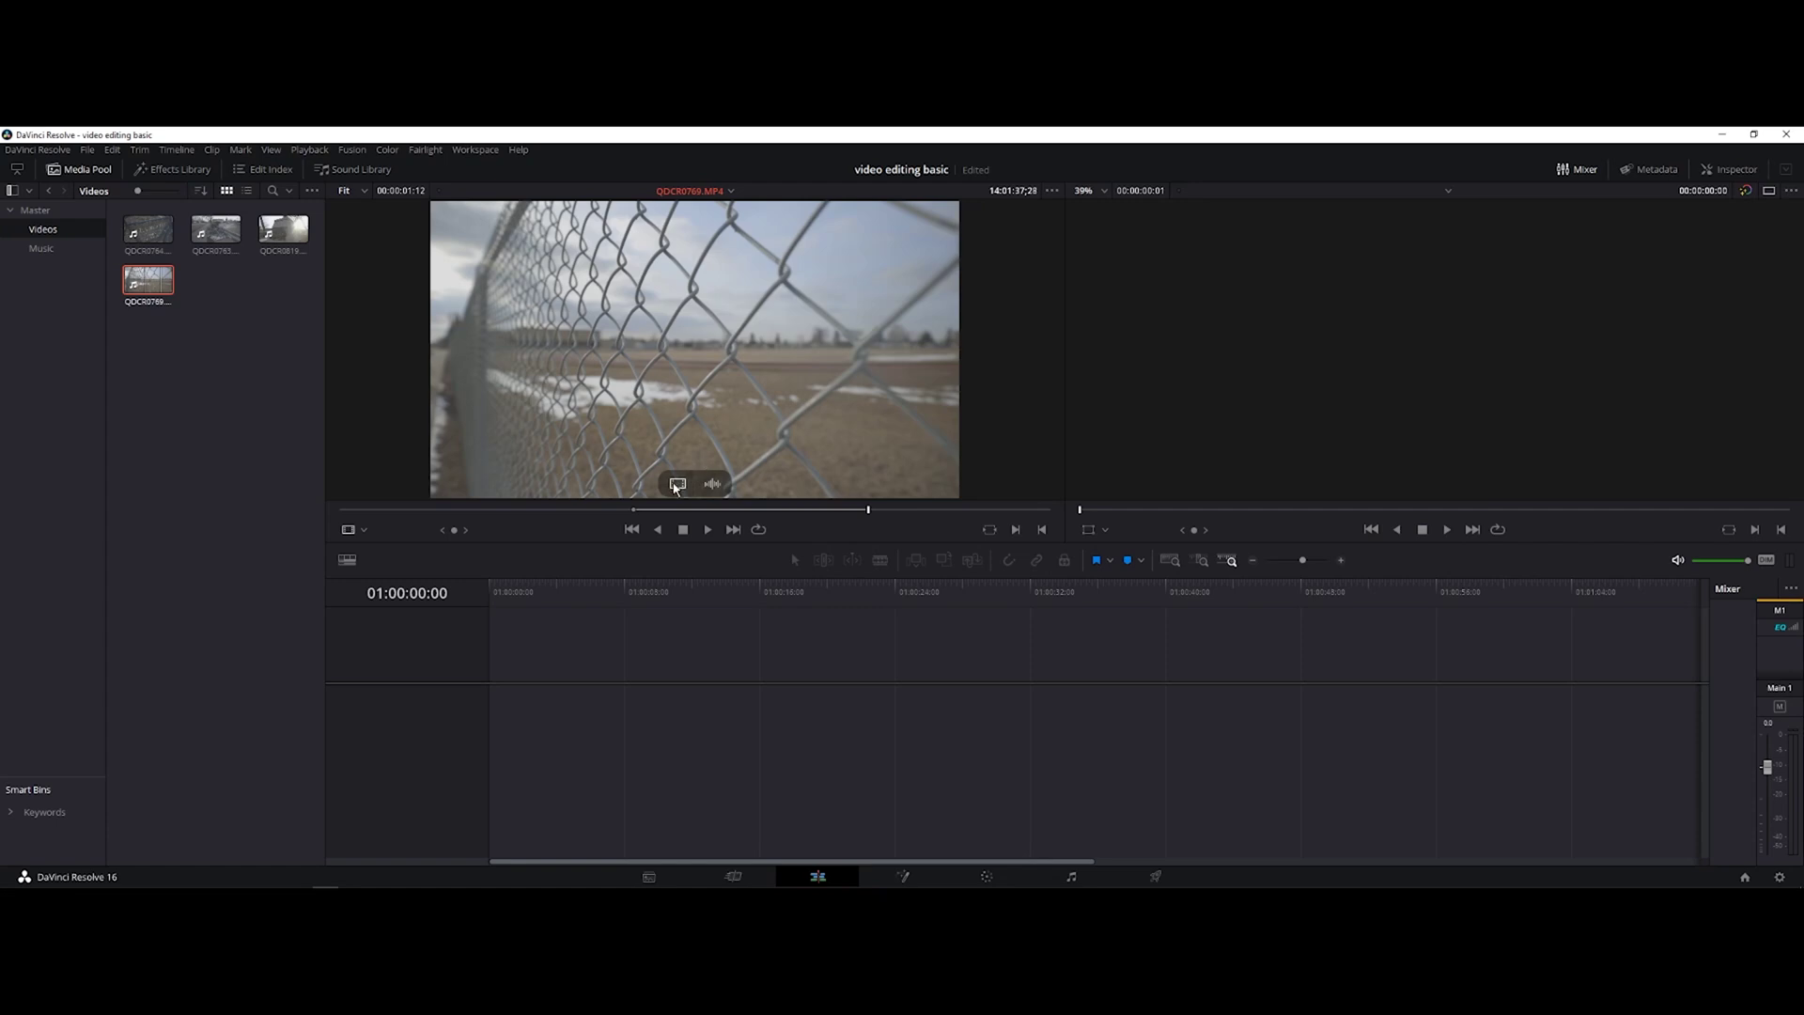
left_click_drag(676, 483, 498, 694)
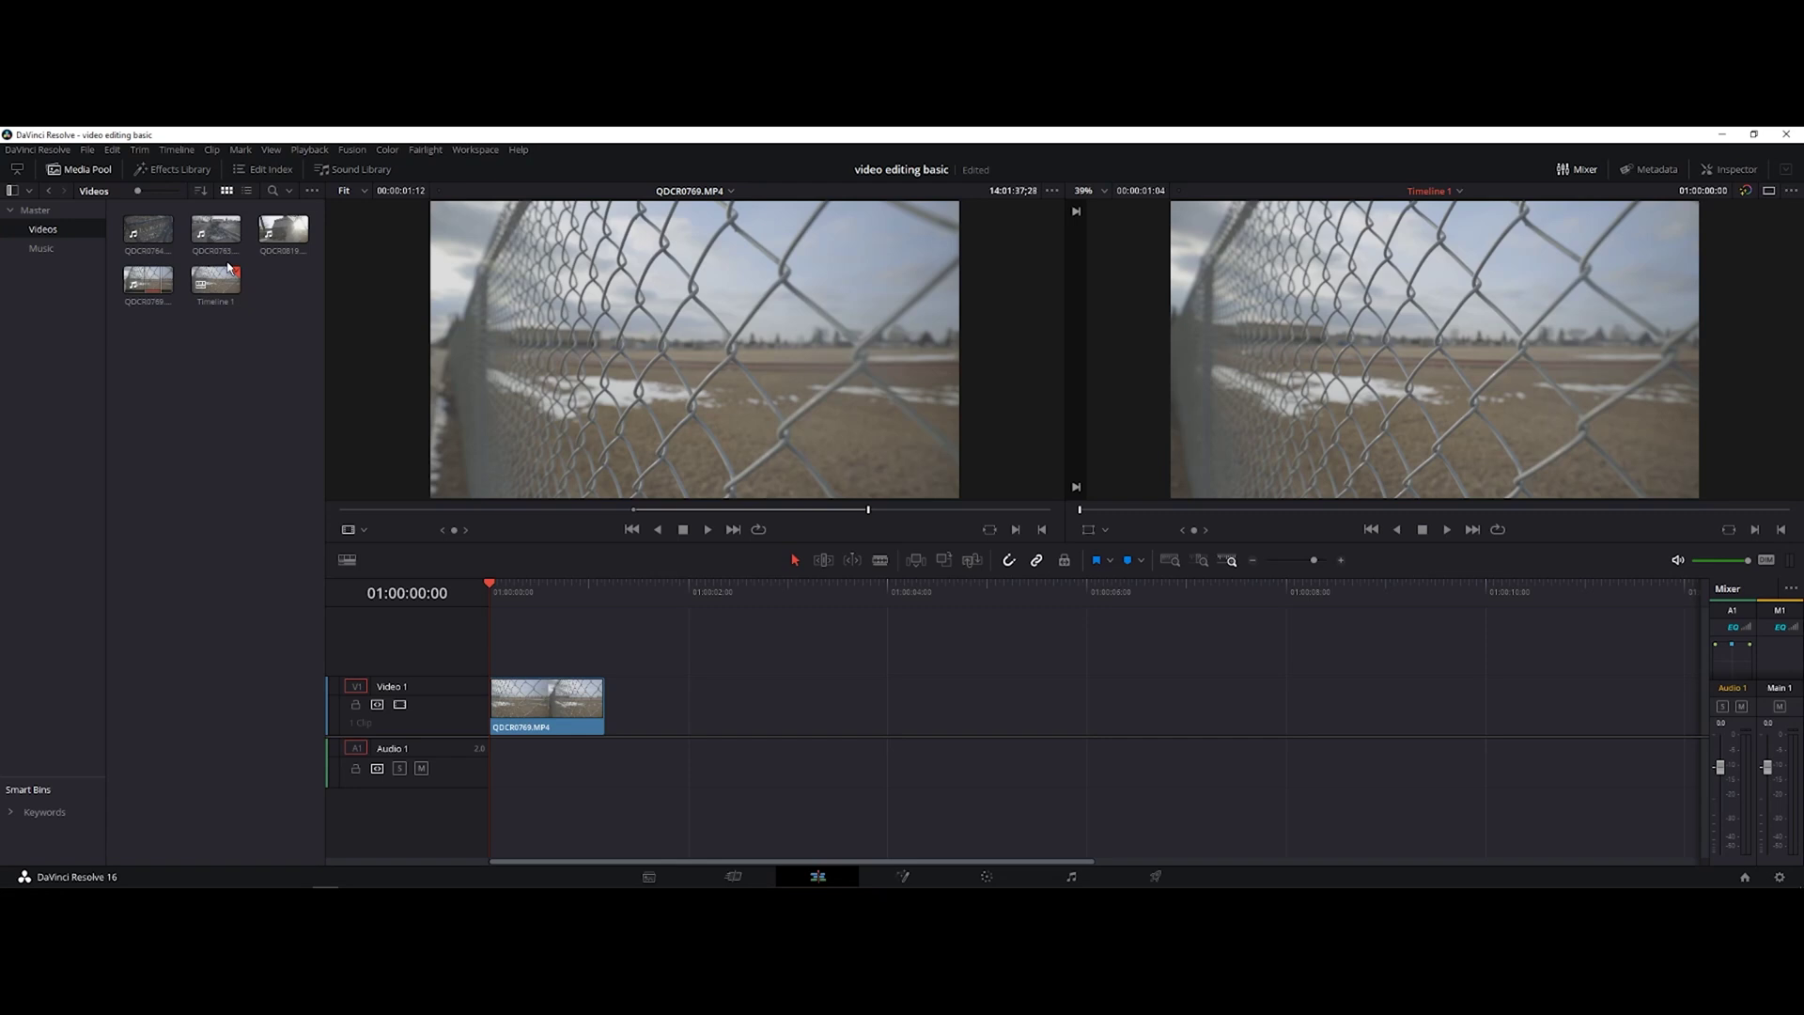
Add a third bin named "TIMELINES" to the Master bin.
left_click(86, 213)
right_click(198, 377)
left_click(223, 449)
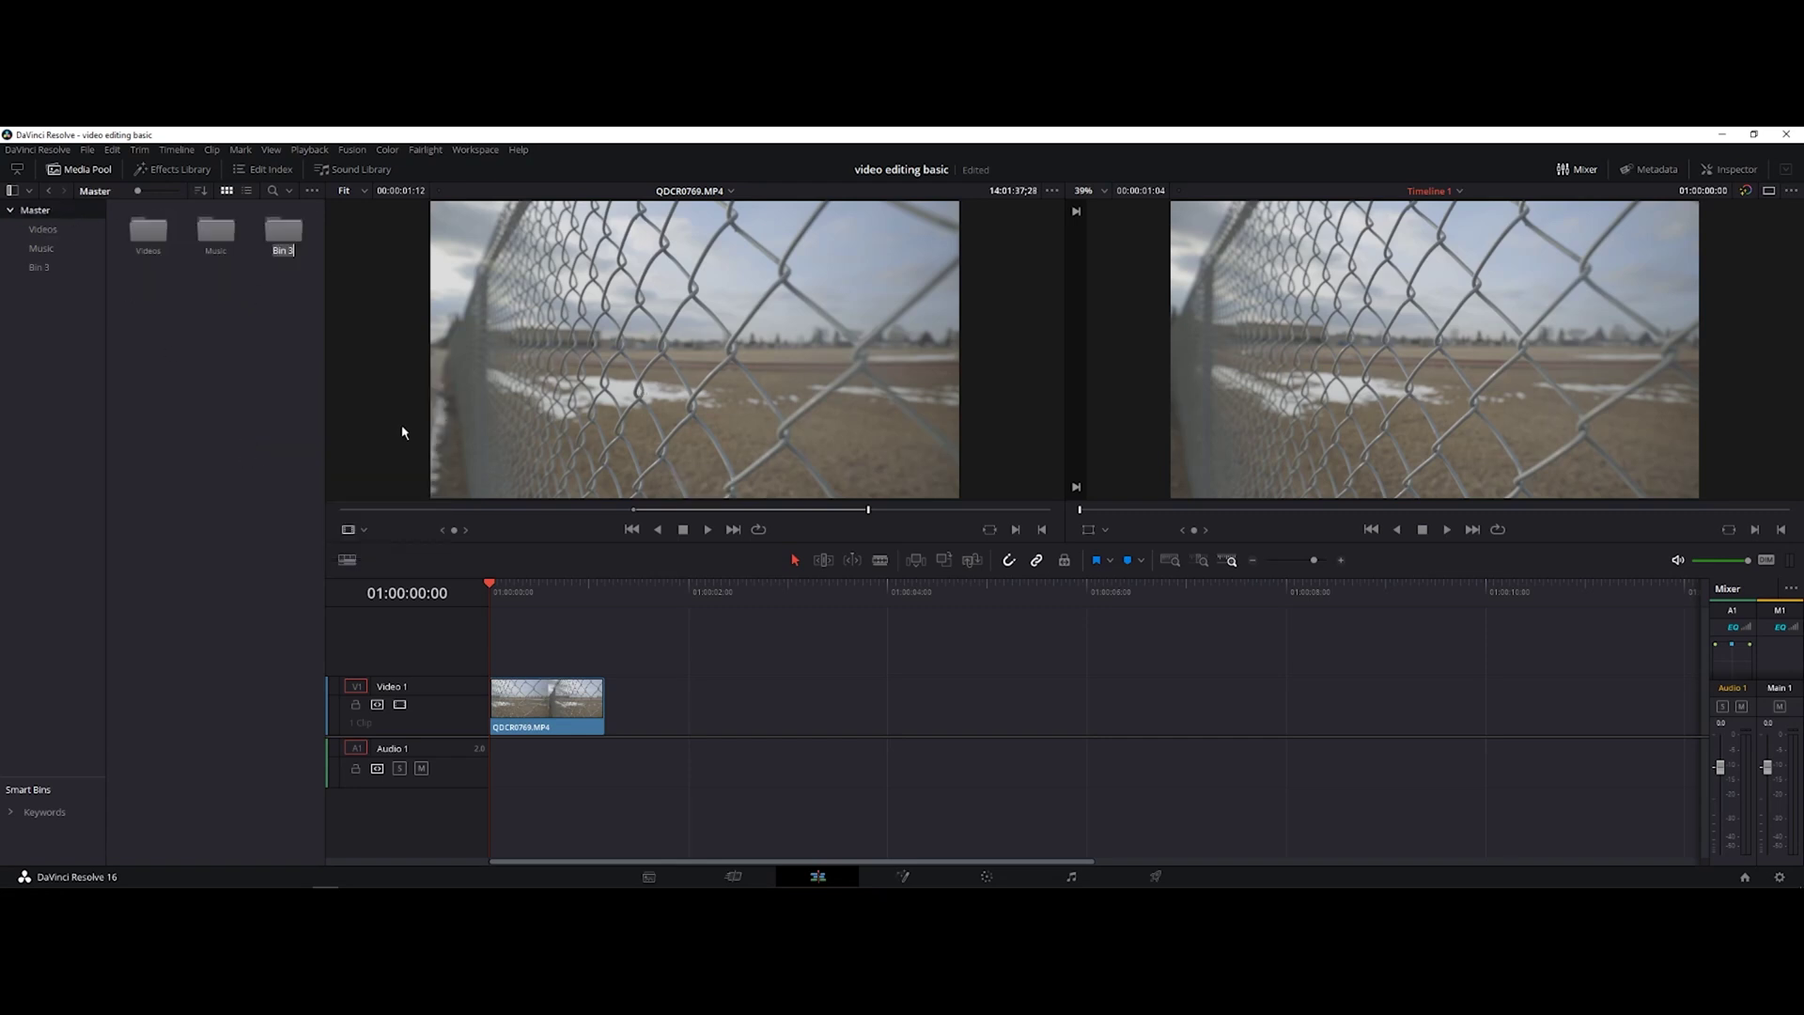
type("TIMELINES")
key("Return")
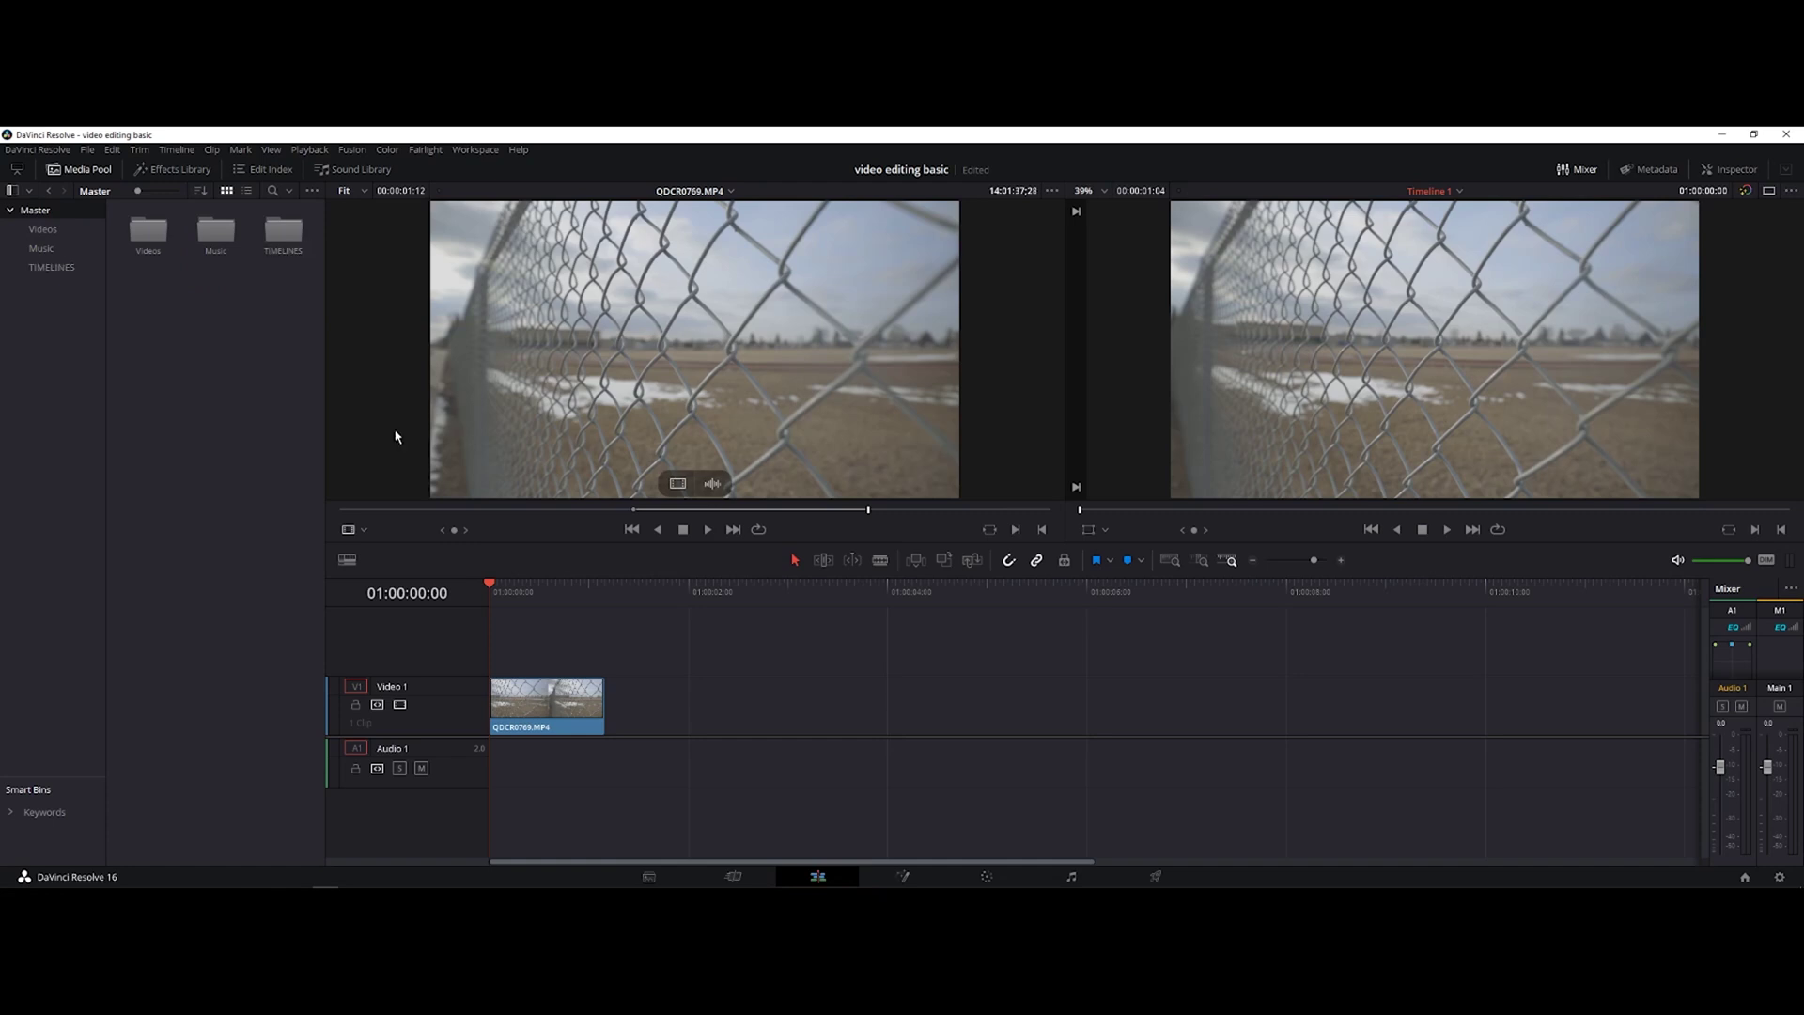
Move Timeline 1 from the Videos bin into the TIMELINES bin, check the bins, and return to the Videos bin.
left_click(45, 232)
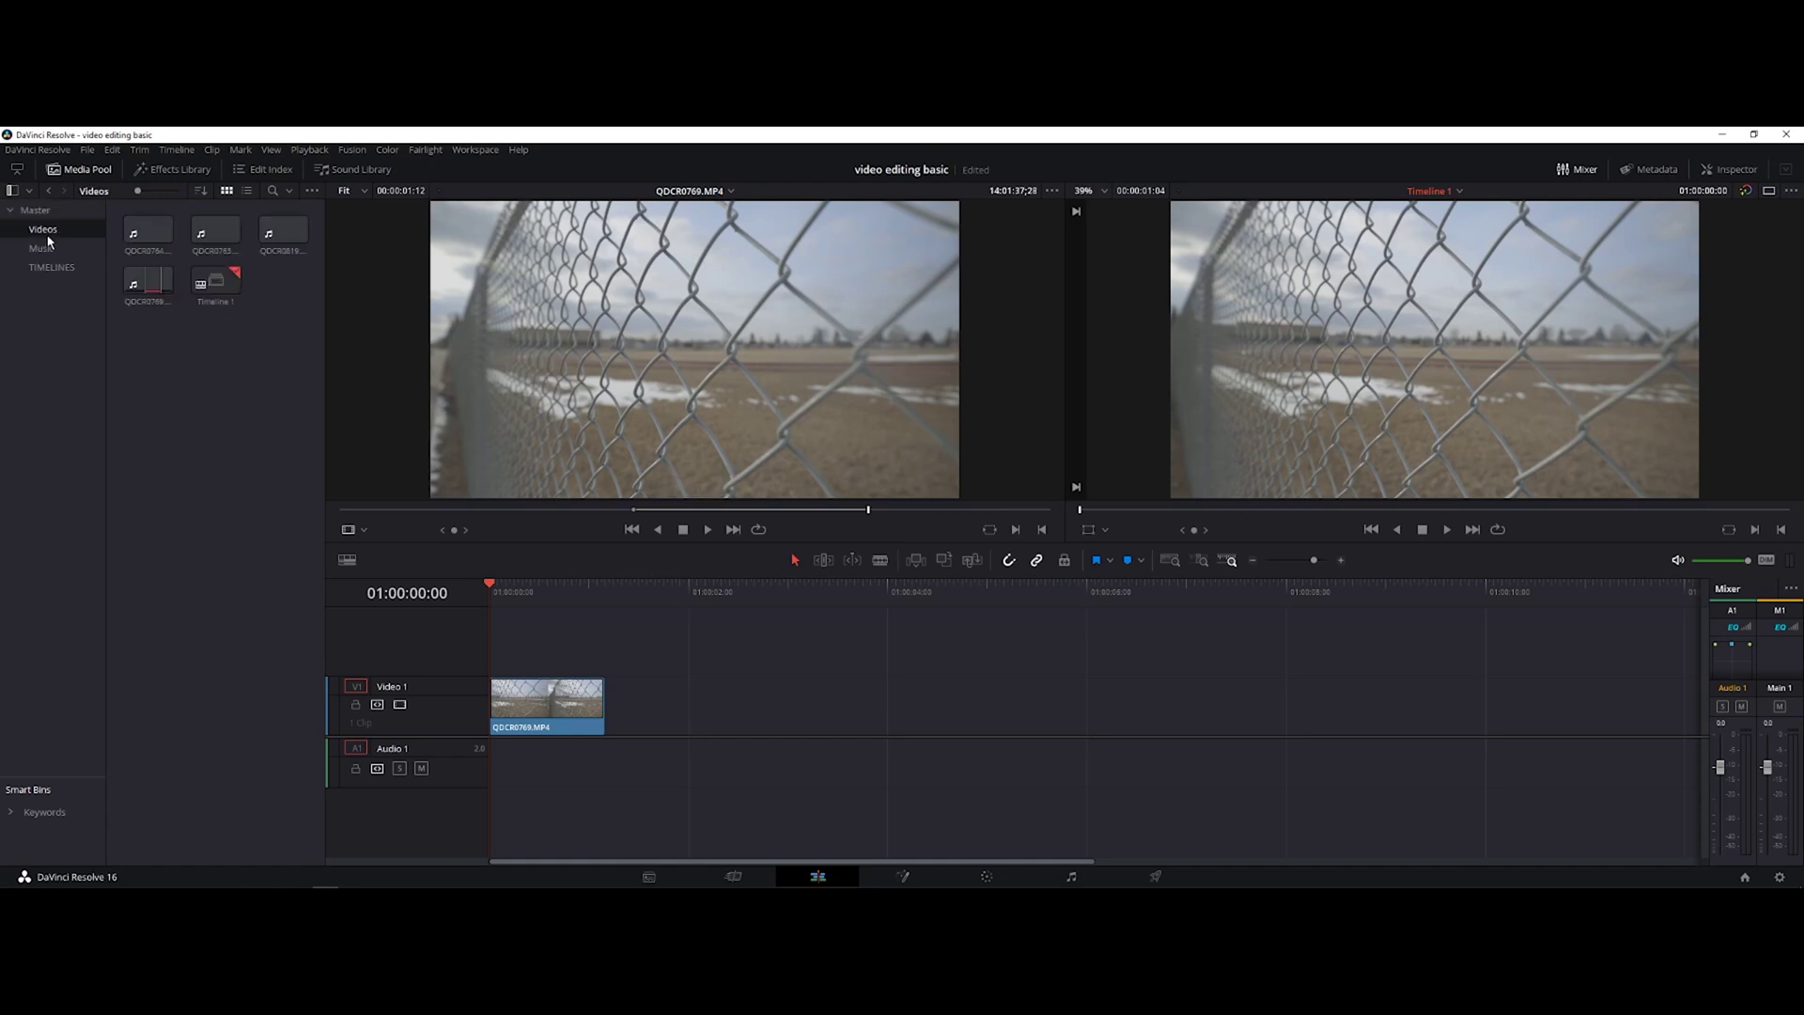
left_click_drag(216, 282, 51, 267)
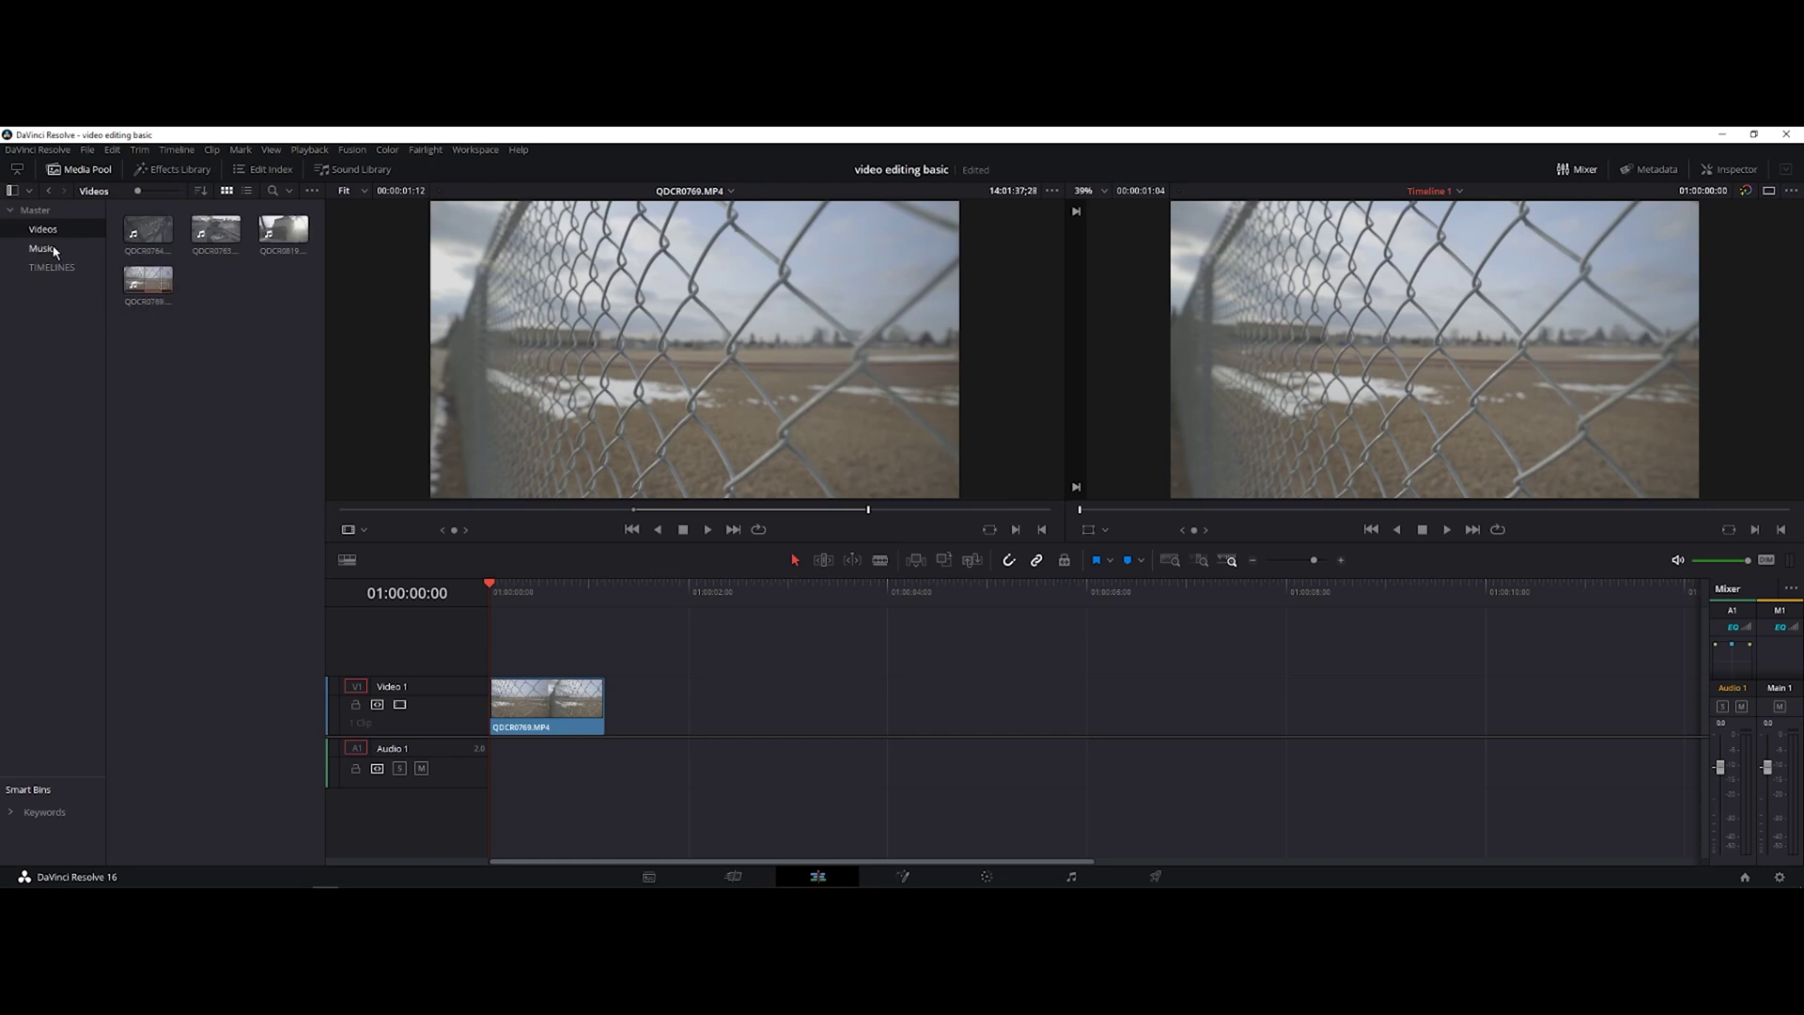
left_click(42, 267)
left_click(41, 248)
left_click(45, 231)
Mark a portion about 43 frames long in QDCR0763 and add only its video directly after the QDCR0769 clip.
left_click_drag(491, 590, 596, 602)
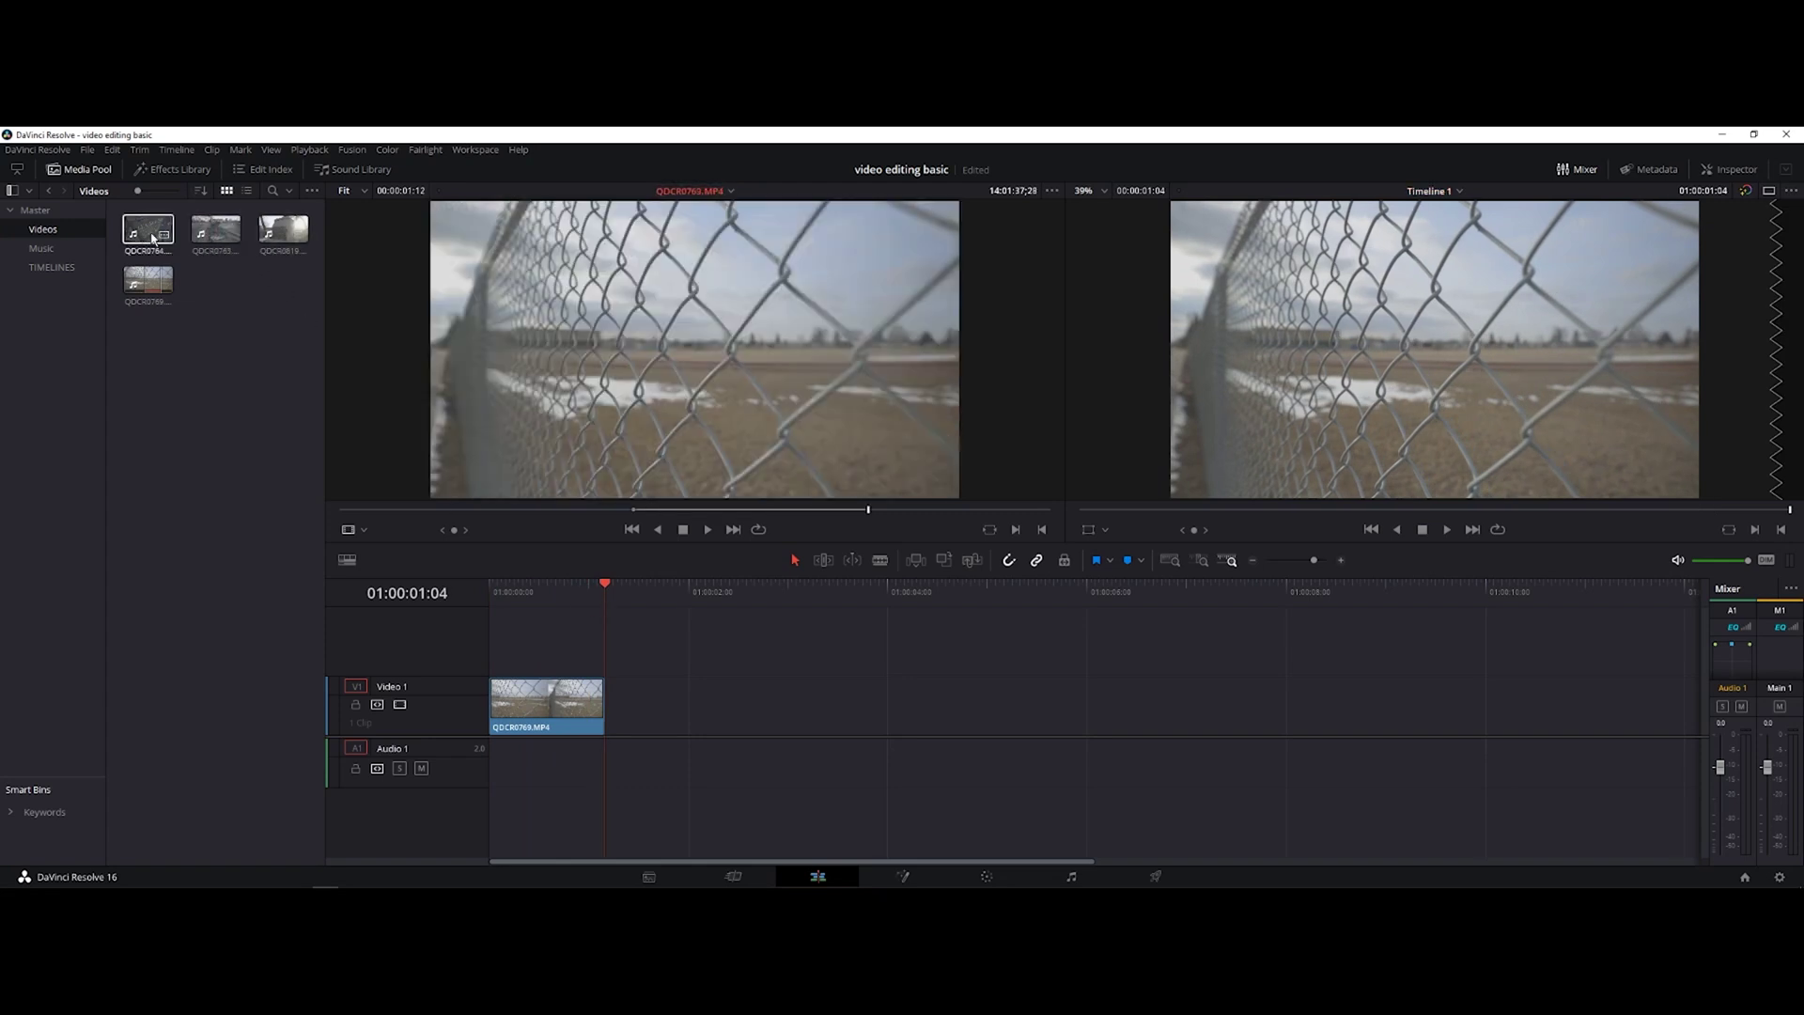
double_click(218, 237)
key("space")
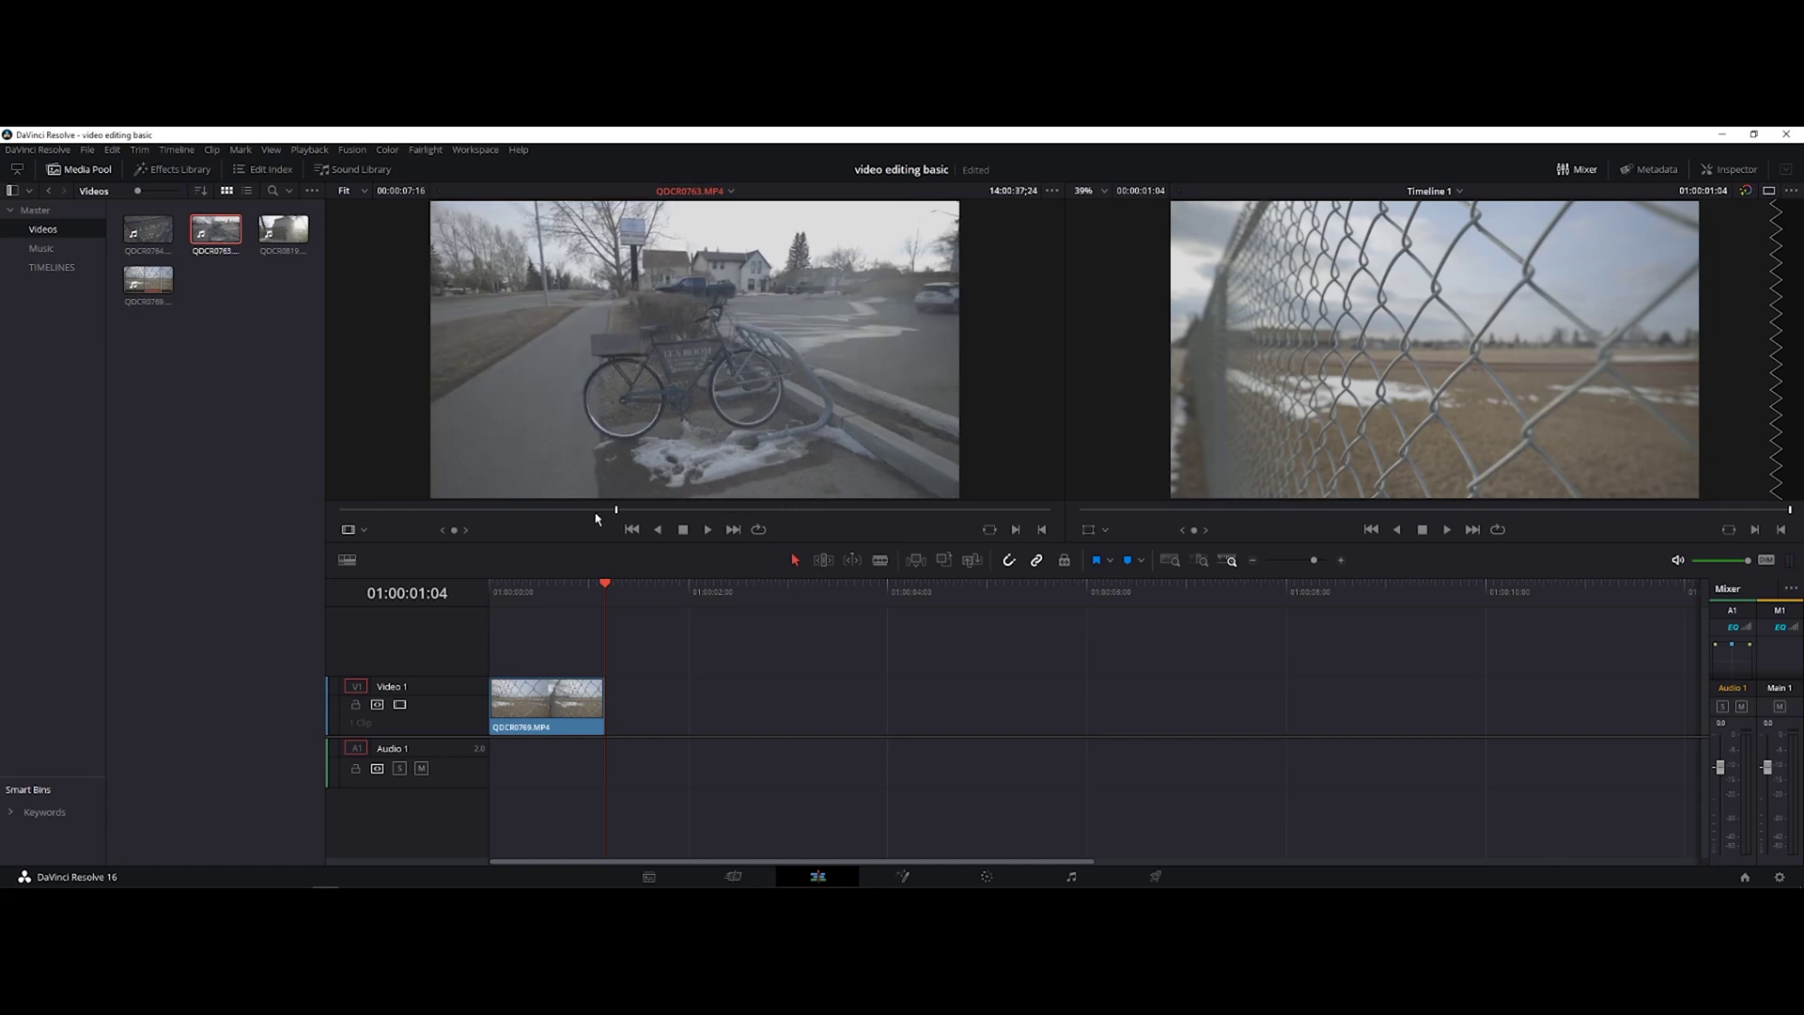
left_click(923, 514)
key("space")
key("i")
key("space")
left_click(1014, 528)
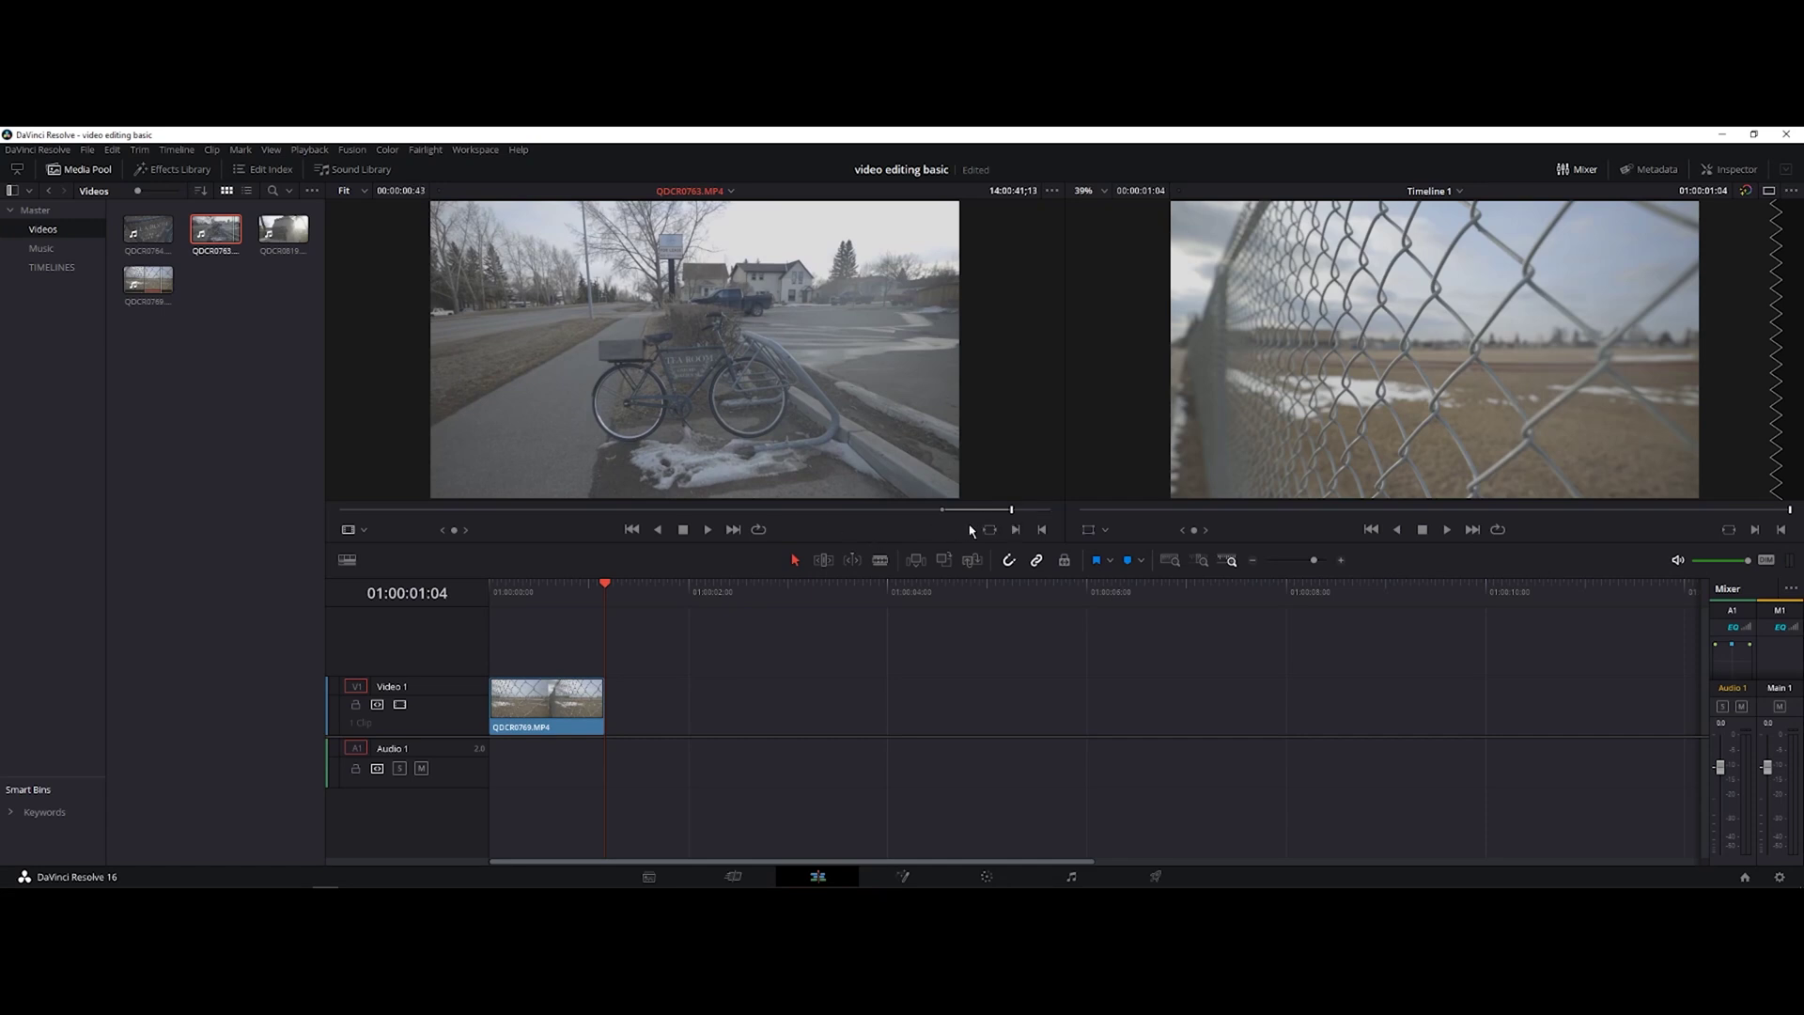
left_click_drag(680, 486, 616, 736)
Mark a portion about 50 frames long in QDCR0764, add only its video after the QDCR0763 clip, and review the sequence.
double_click(148, 233)
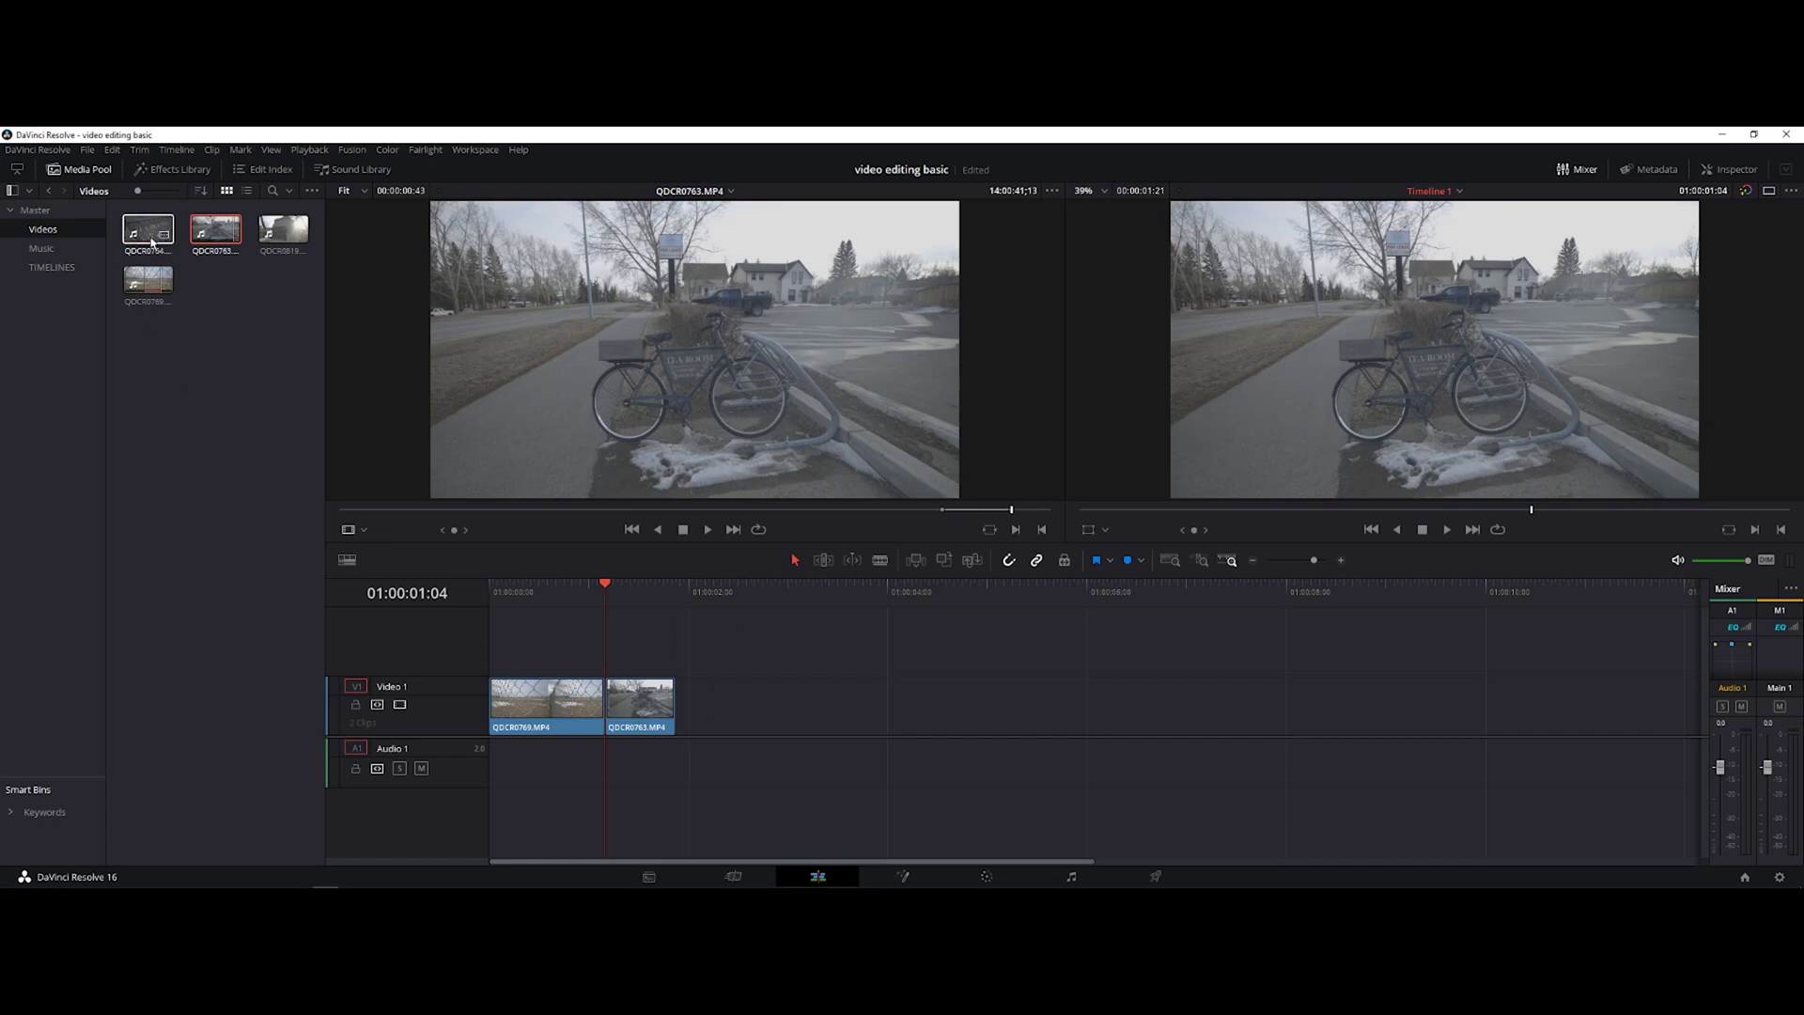
key("space")
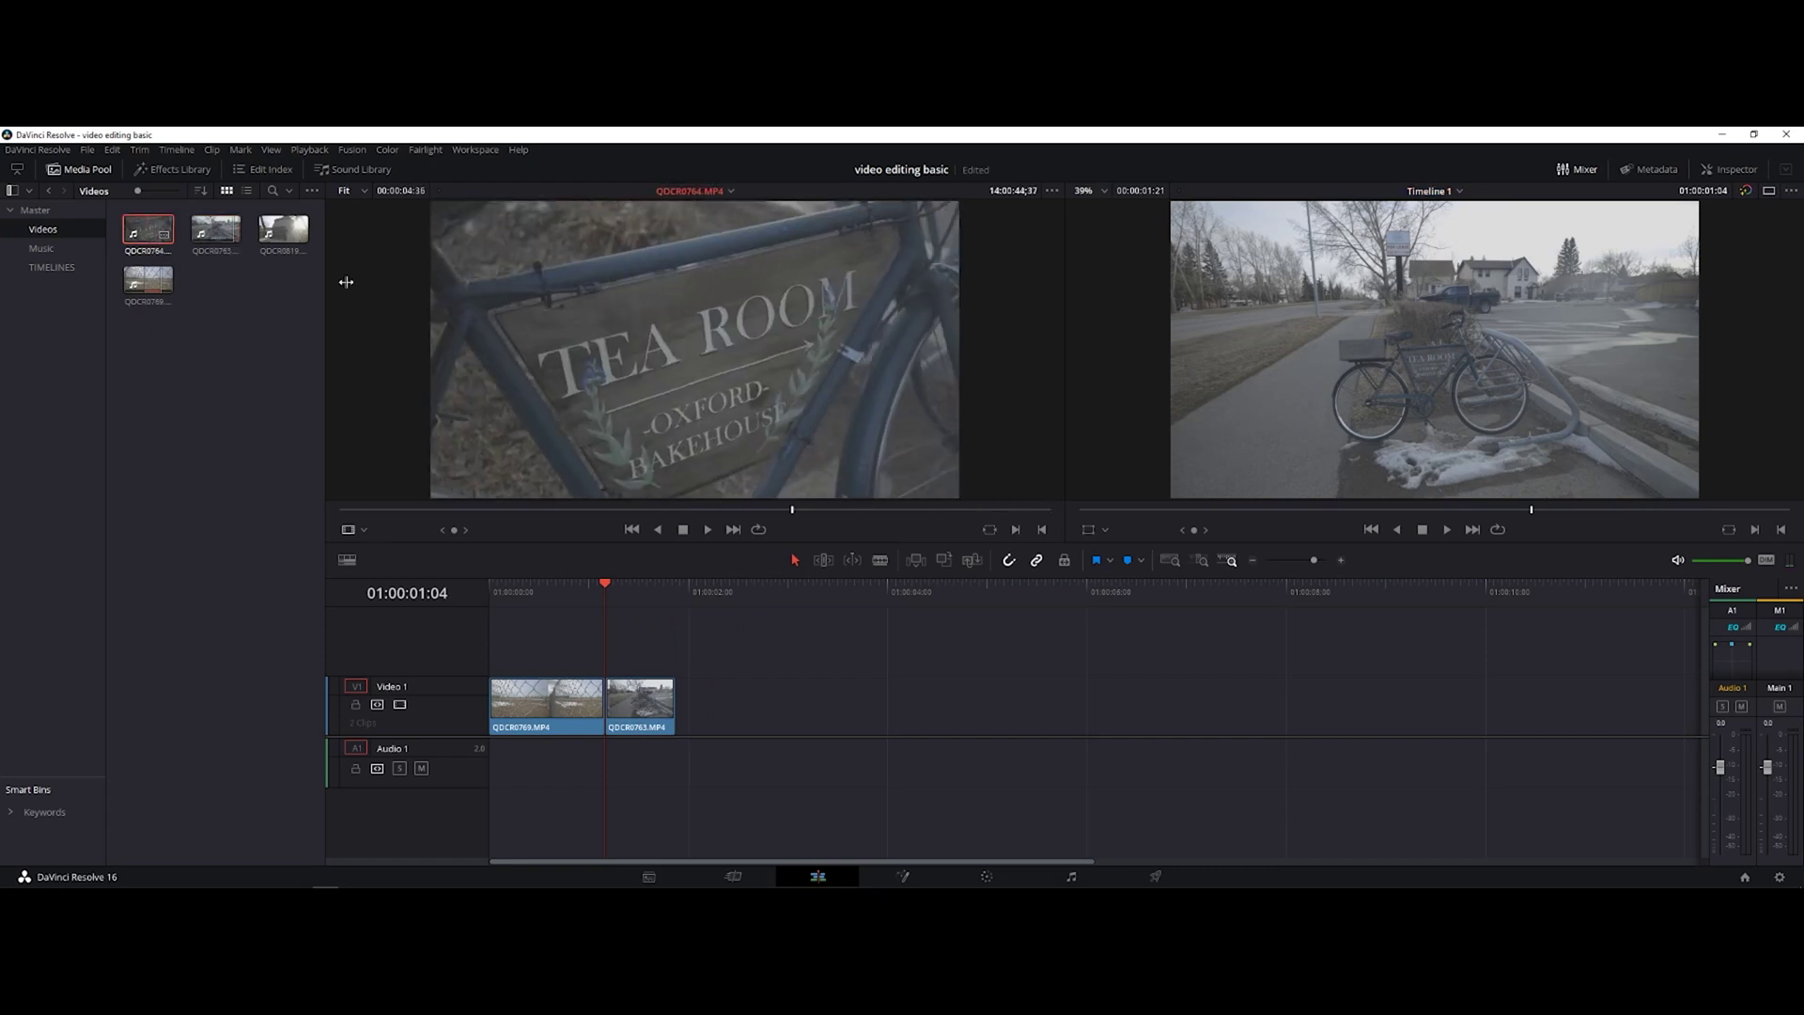
left_click_drag(662, 514, 980, 537)
key("i")
key("o")
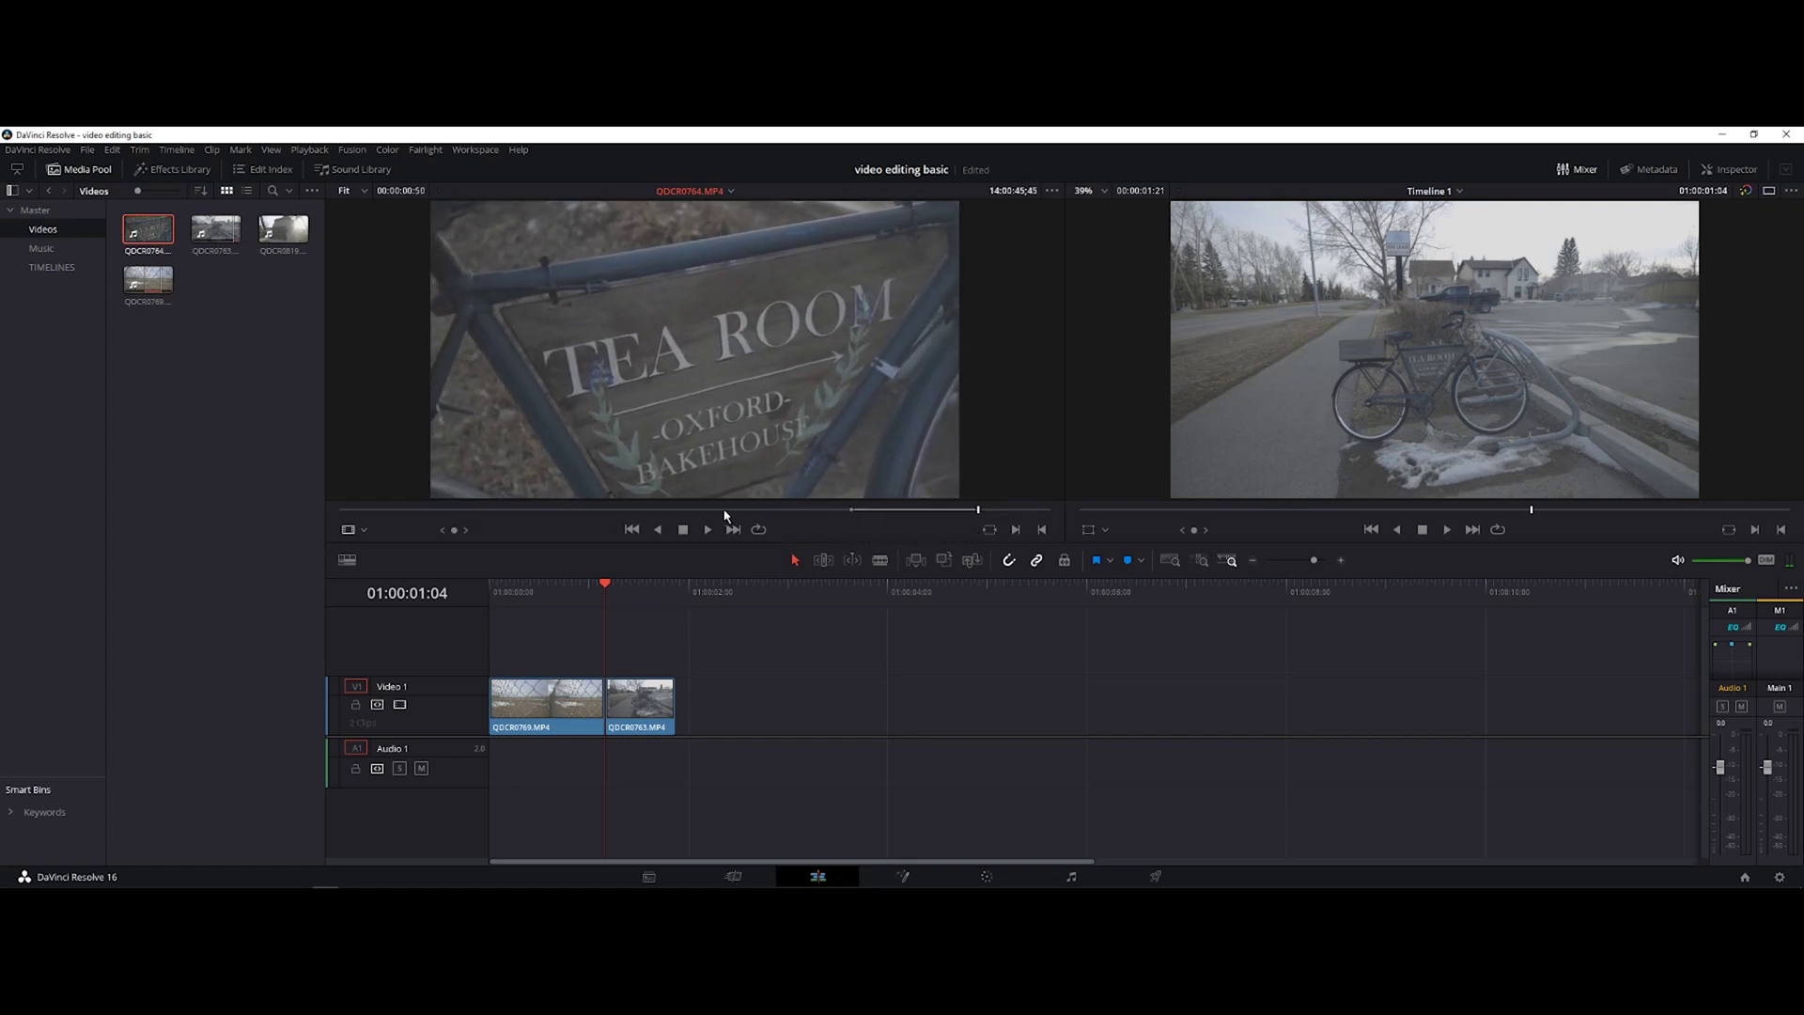
left_click_drag(677, 486, 684, 741)
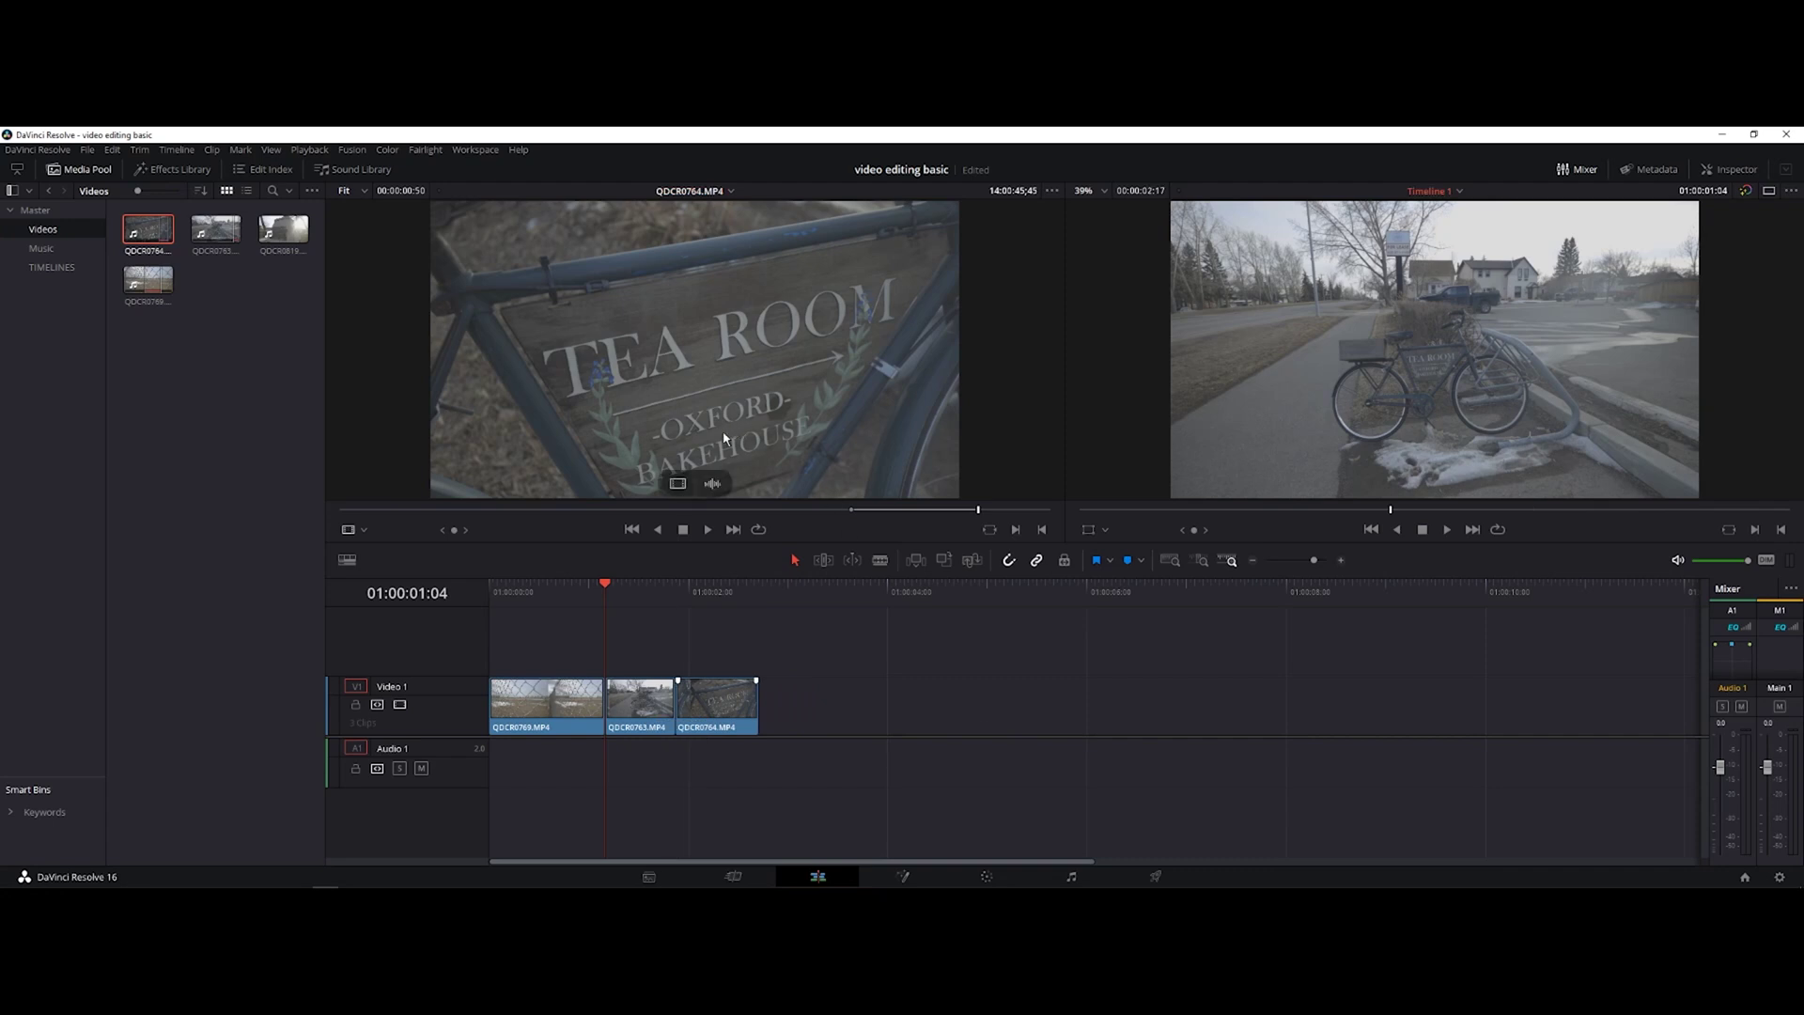
left_click_drag(681, 352, 750, 451)
key("v")
left_click(607, 624)
key("space")
left_click(730, 614)
Mark a portion about 1 second 35 frames long in QDCR0819 and add only its video after the QDCR0764 clip.
left_click(285, 243)
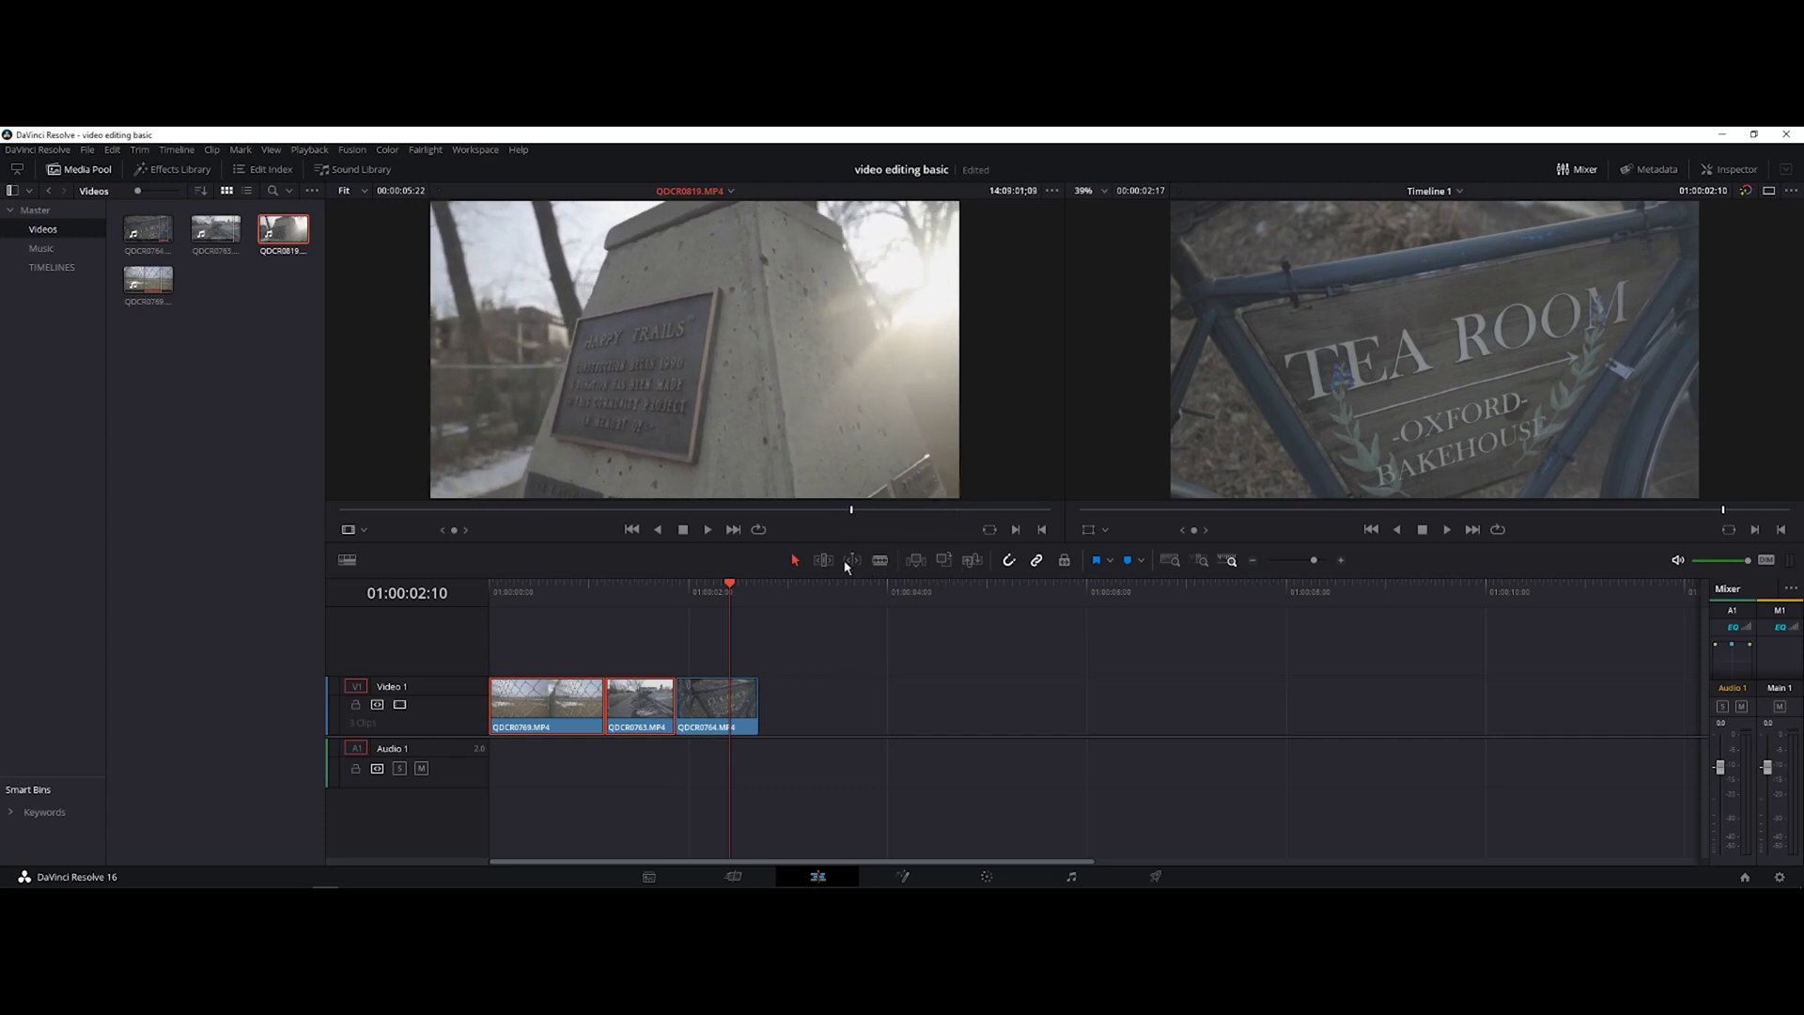
key("i")
key("space")
key("o")
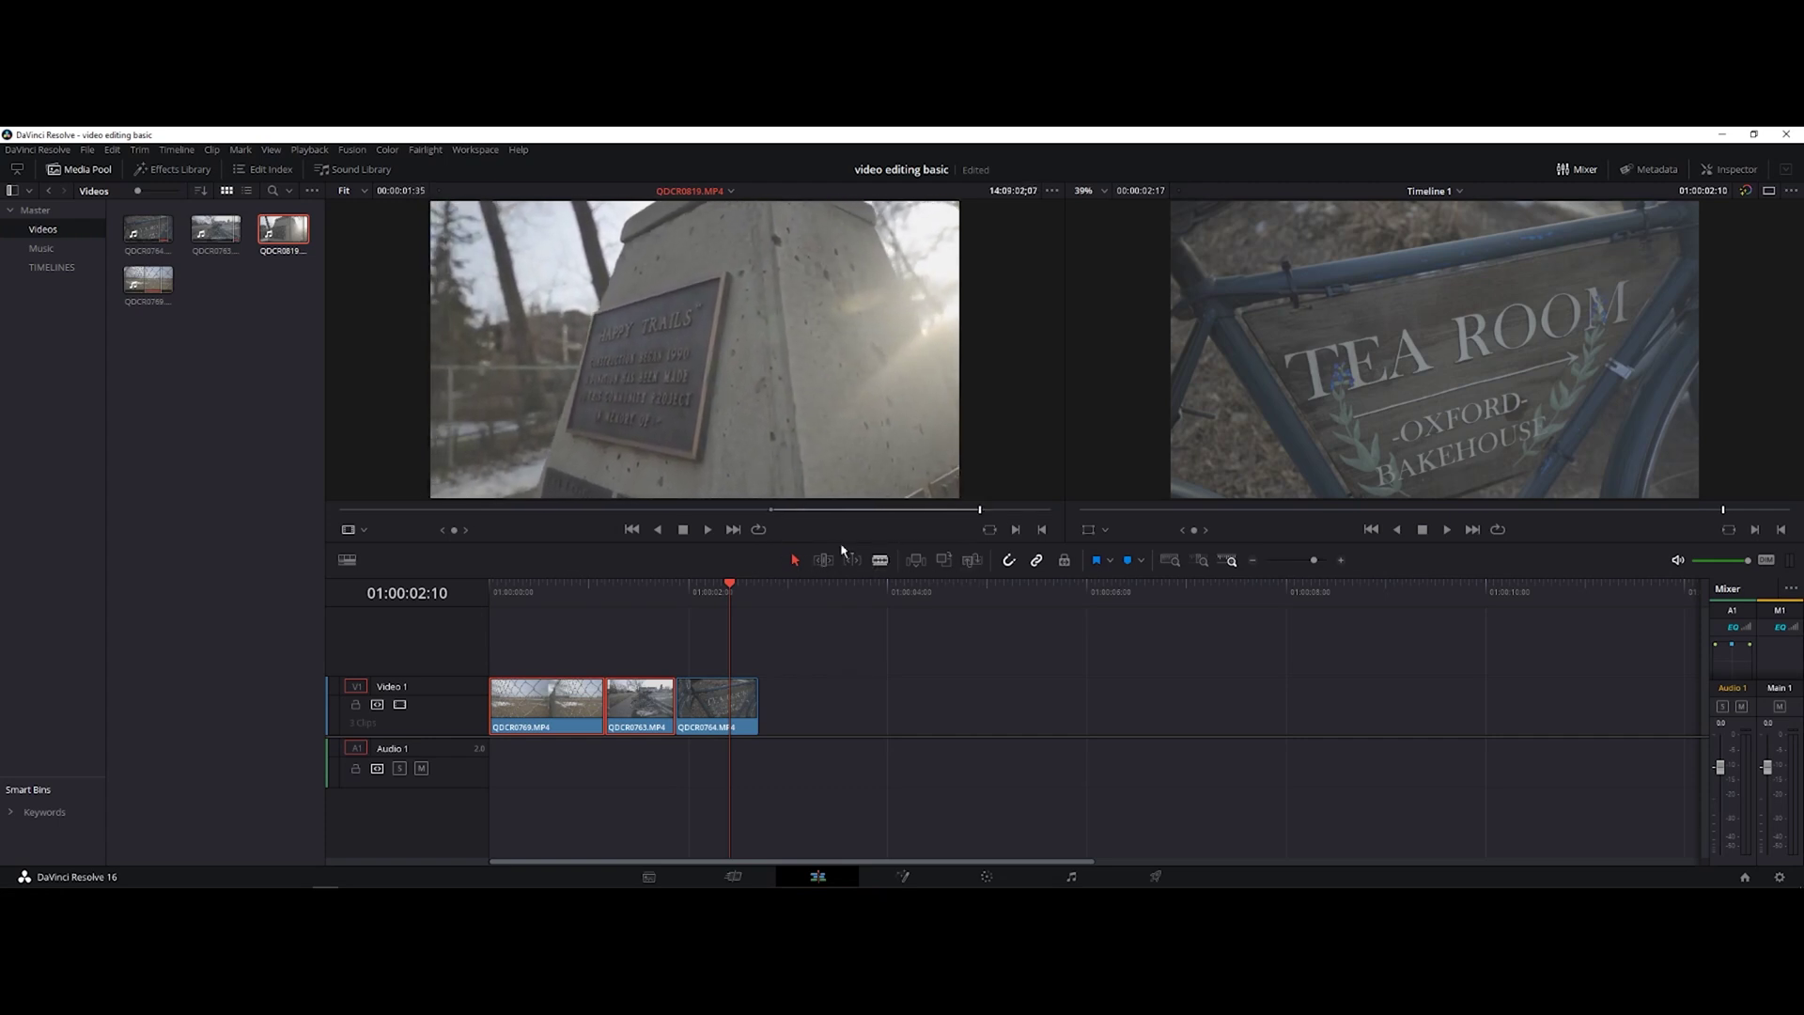
left_click_drag(676, 481, 767, 737)
Place the "your-love" track from the Music bin on Audio 1, starting at the beginning of the timeline.
left_click_drag(735, 591, 527, 601)
left_click(41, 248)
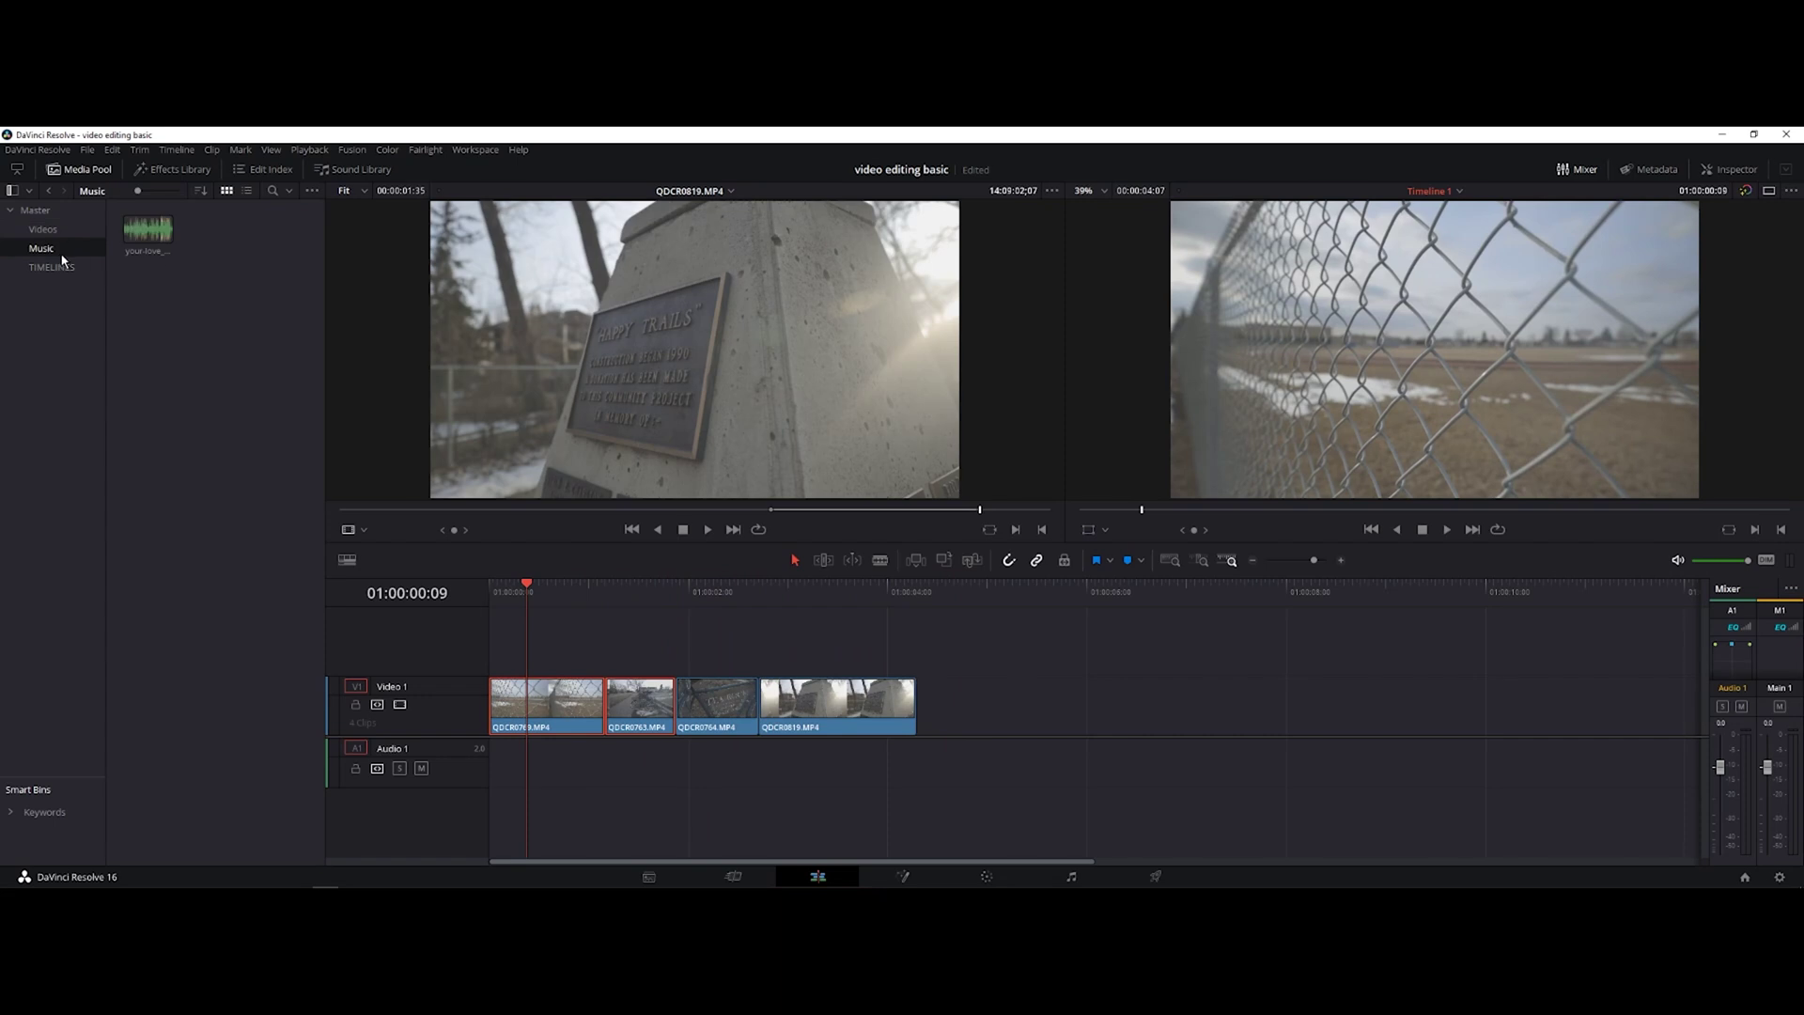
left_click(140, 239)
left_click_drag(140, 241, 495, 782)
left_click(147, 239)
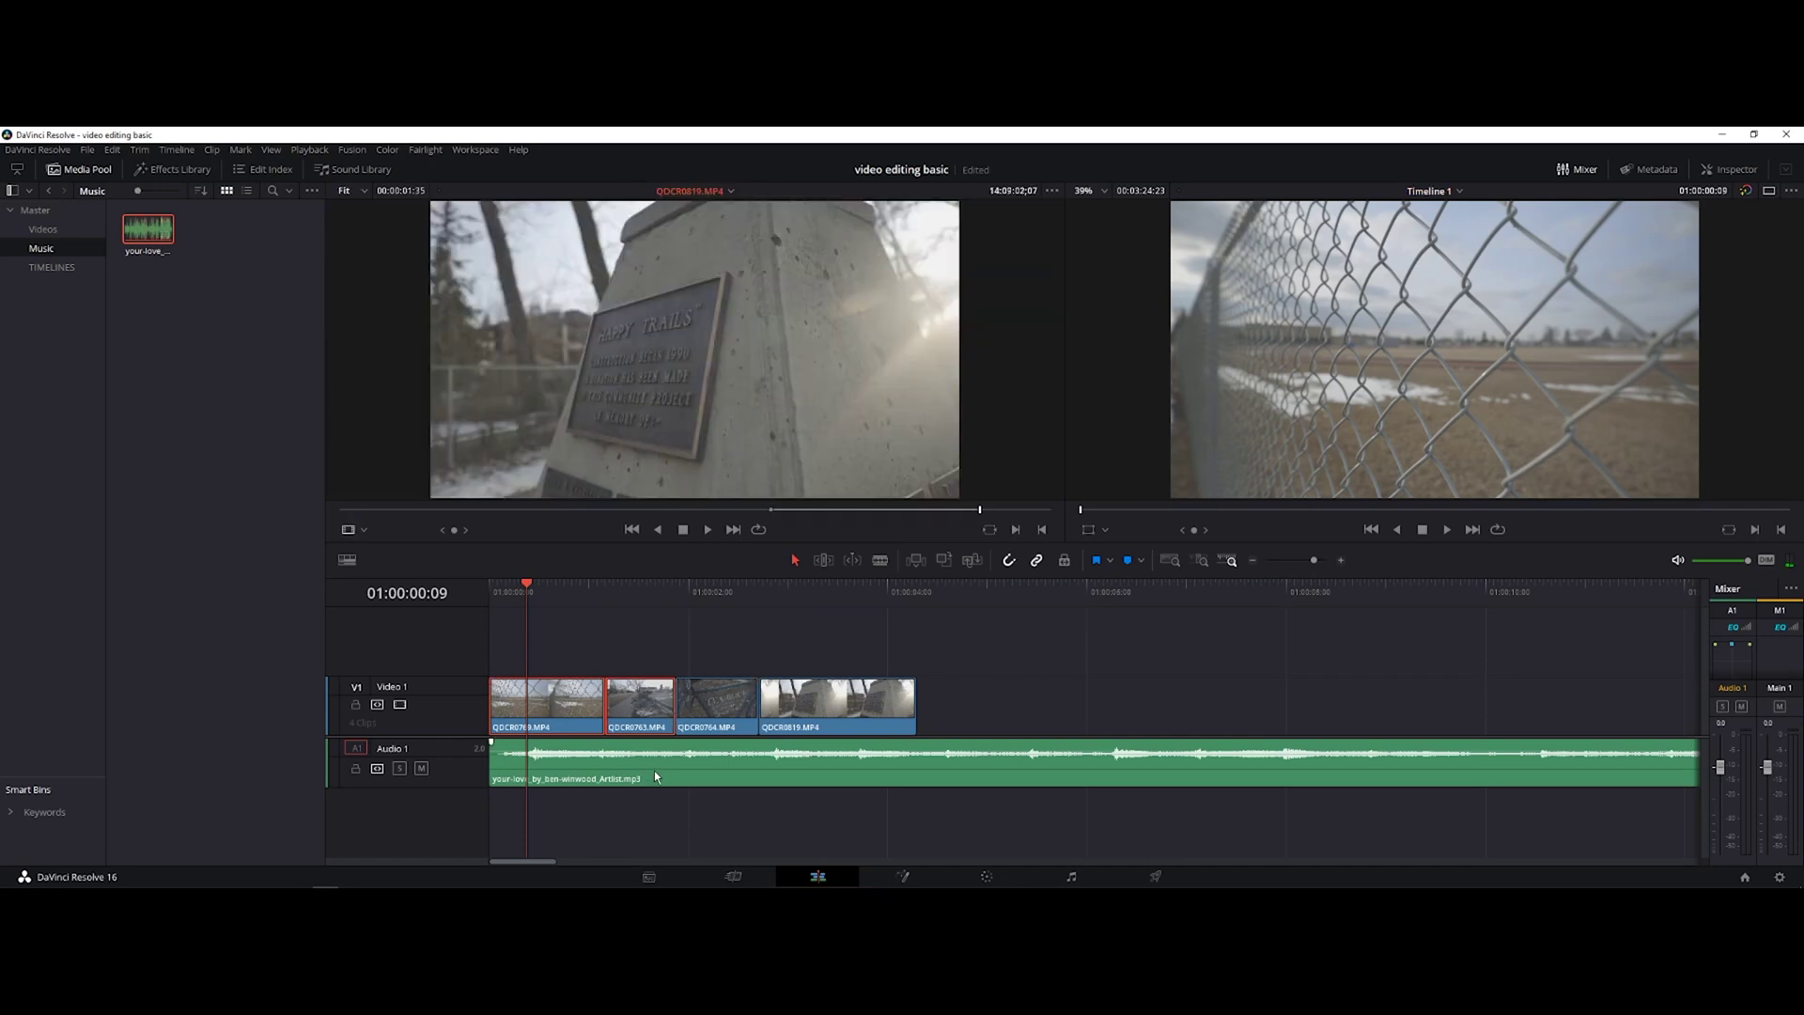
Split the music with the blade at 01:00:04:07, where the last video clip ends, and delete the part after the cut.
key("ctrl+minus")
left_click_drag(515, 592, 743, 603)
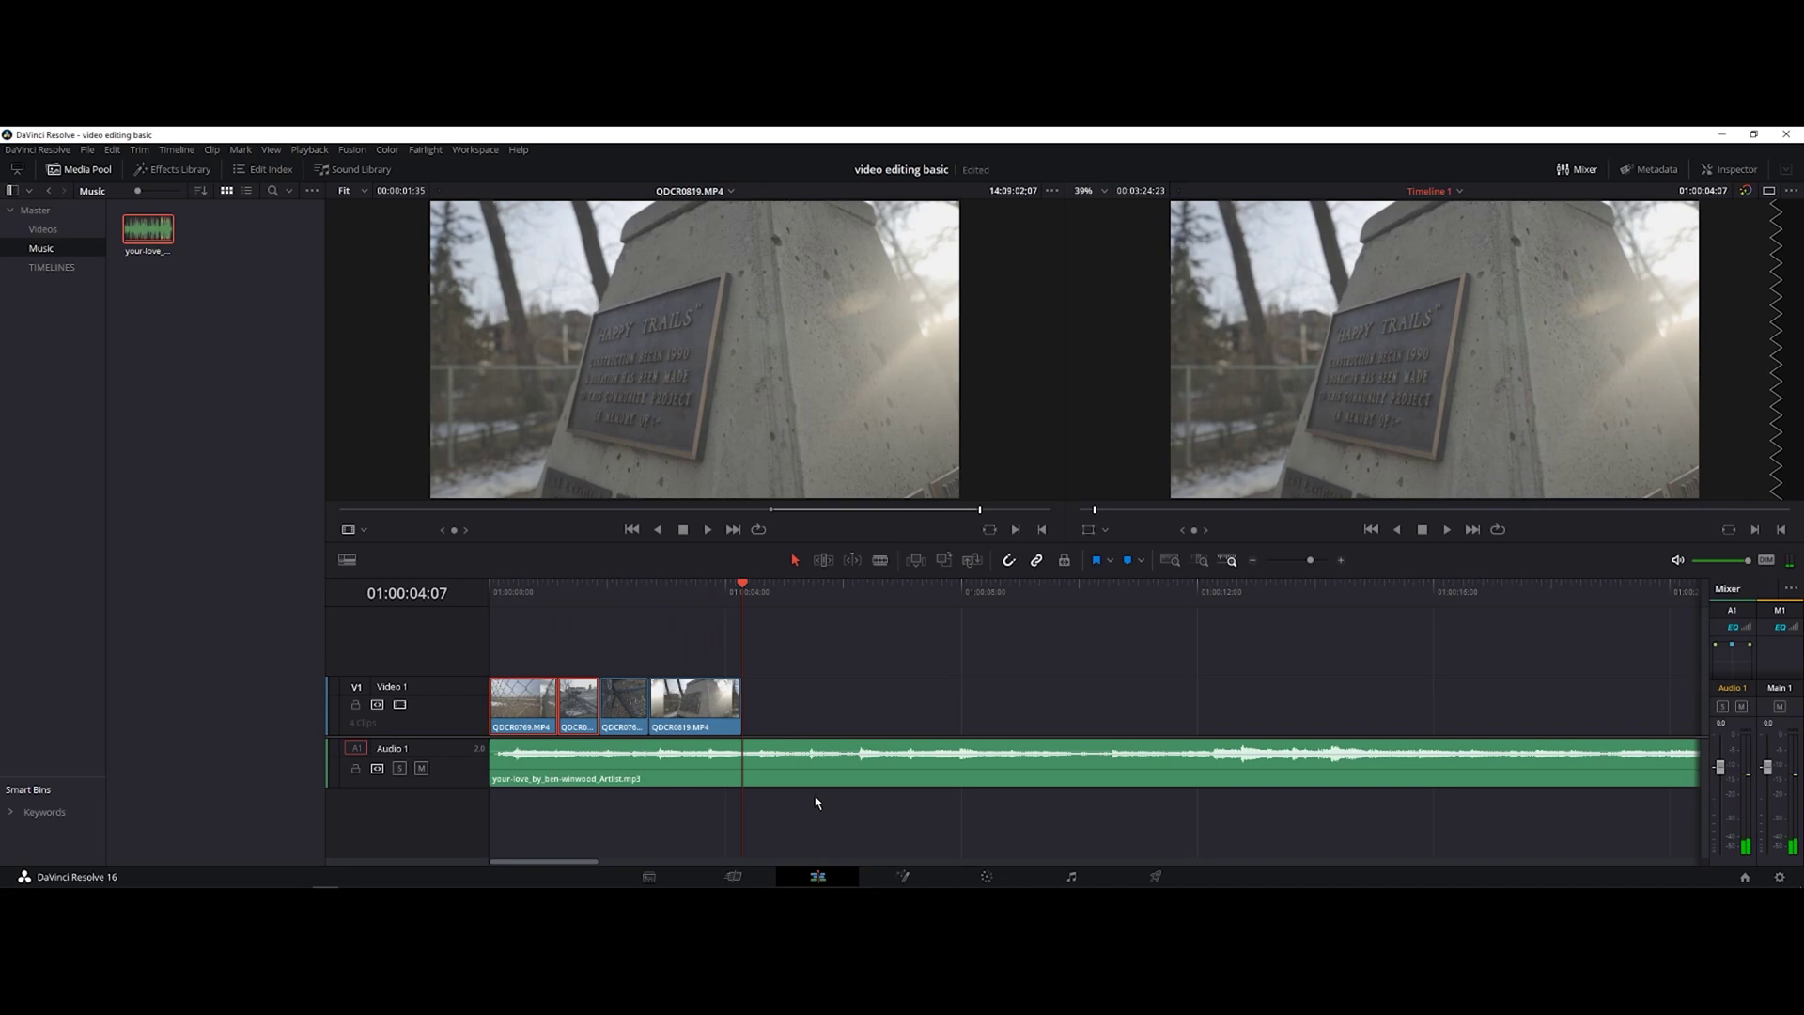
left_click(879, 560)
left_click(742, 761)
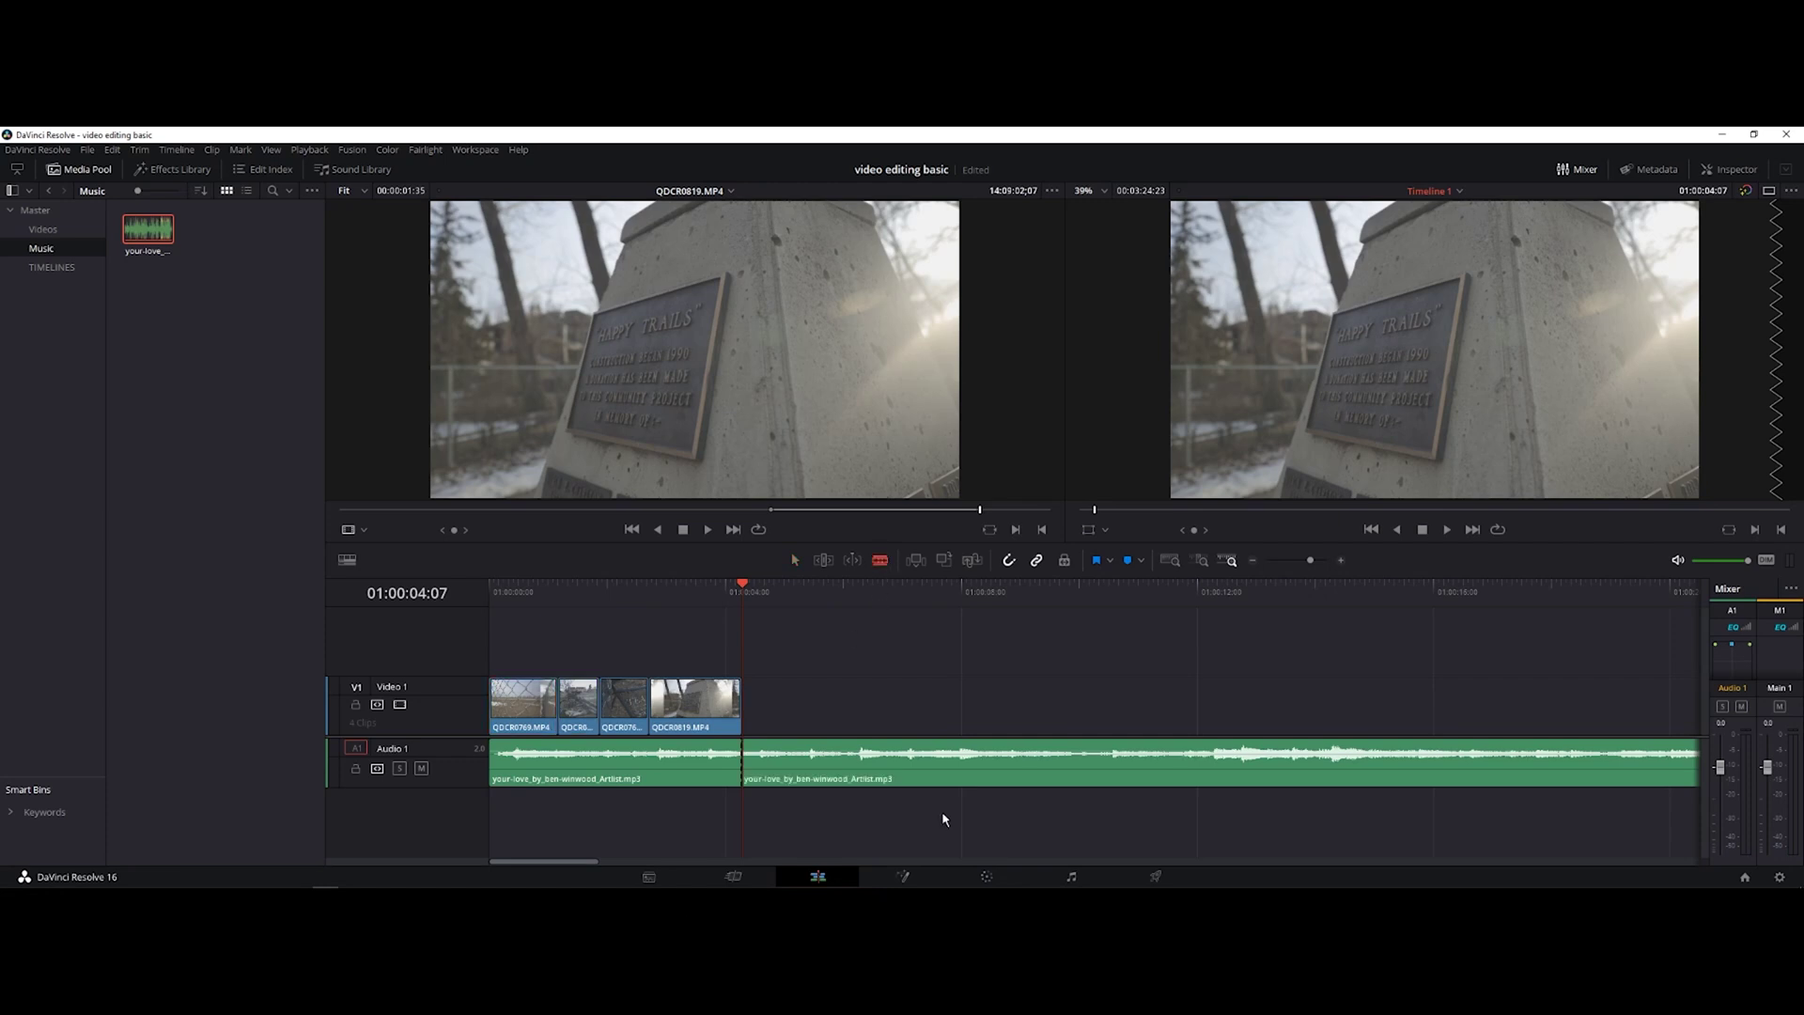
left_click_drag(744, 589, 708, 590)
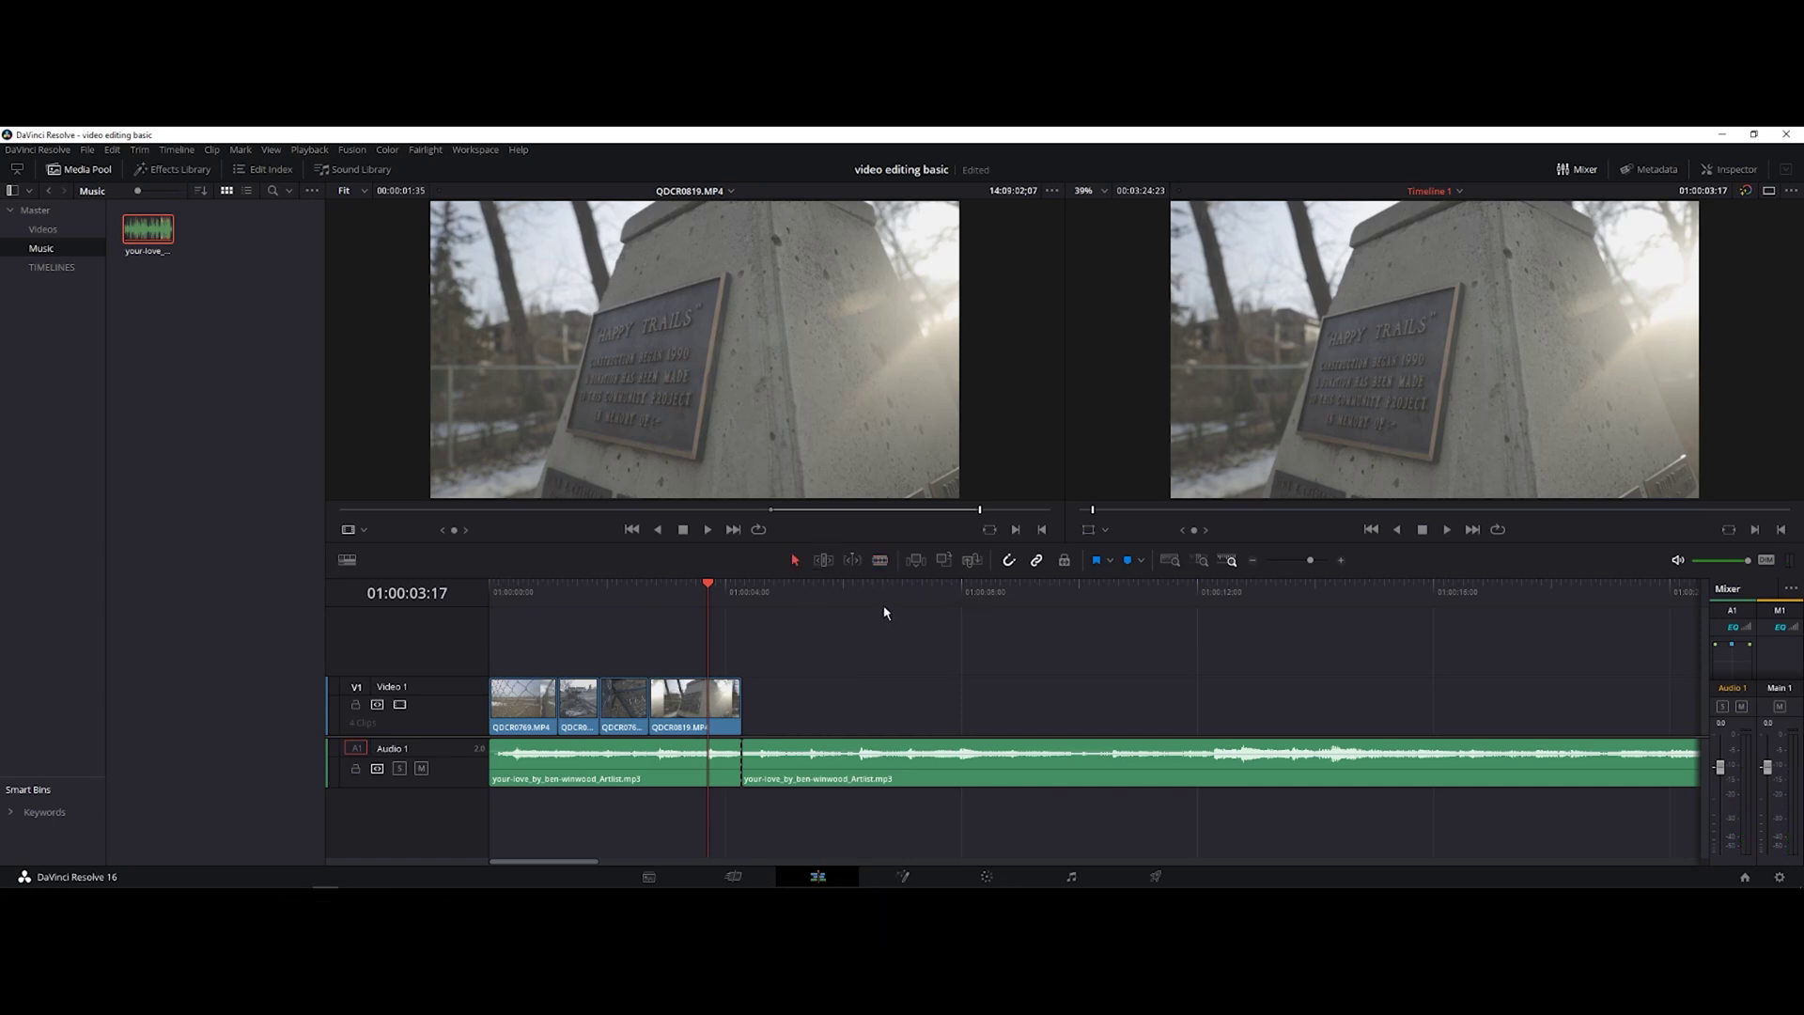
left_click(781, 774)
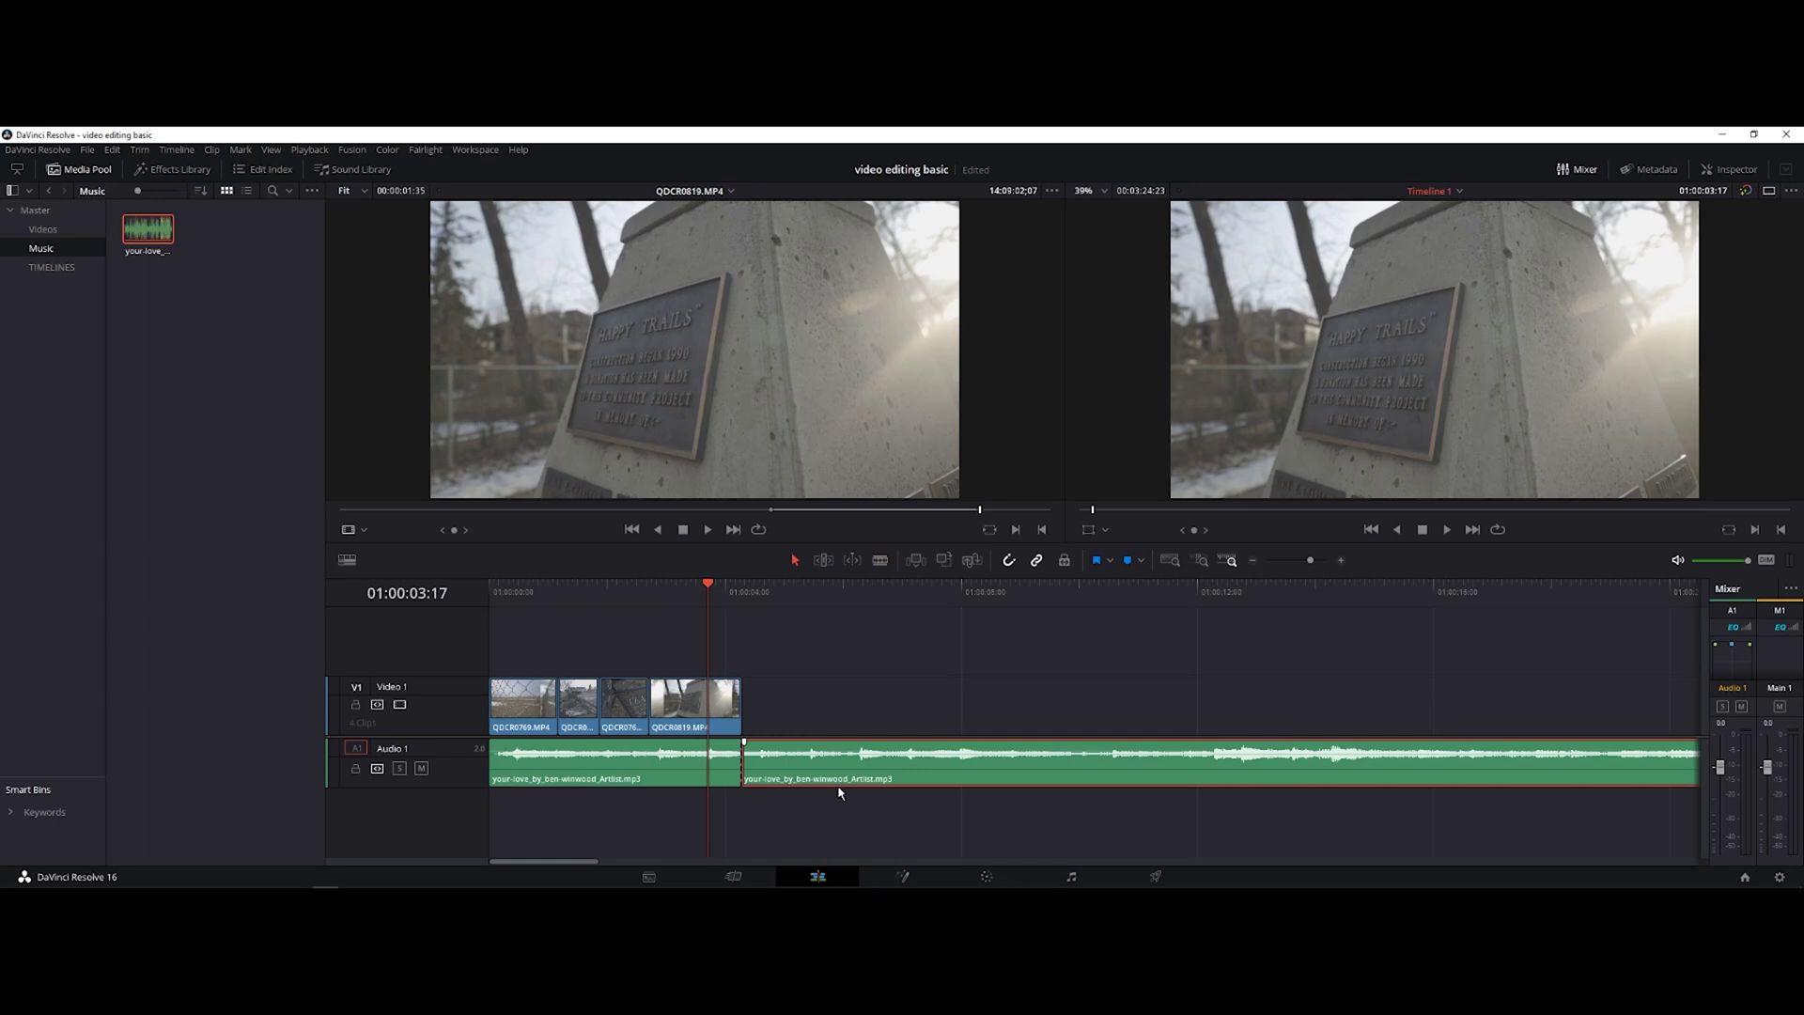
key("Delete")
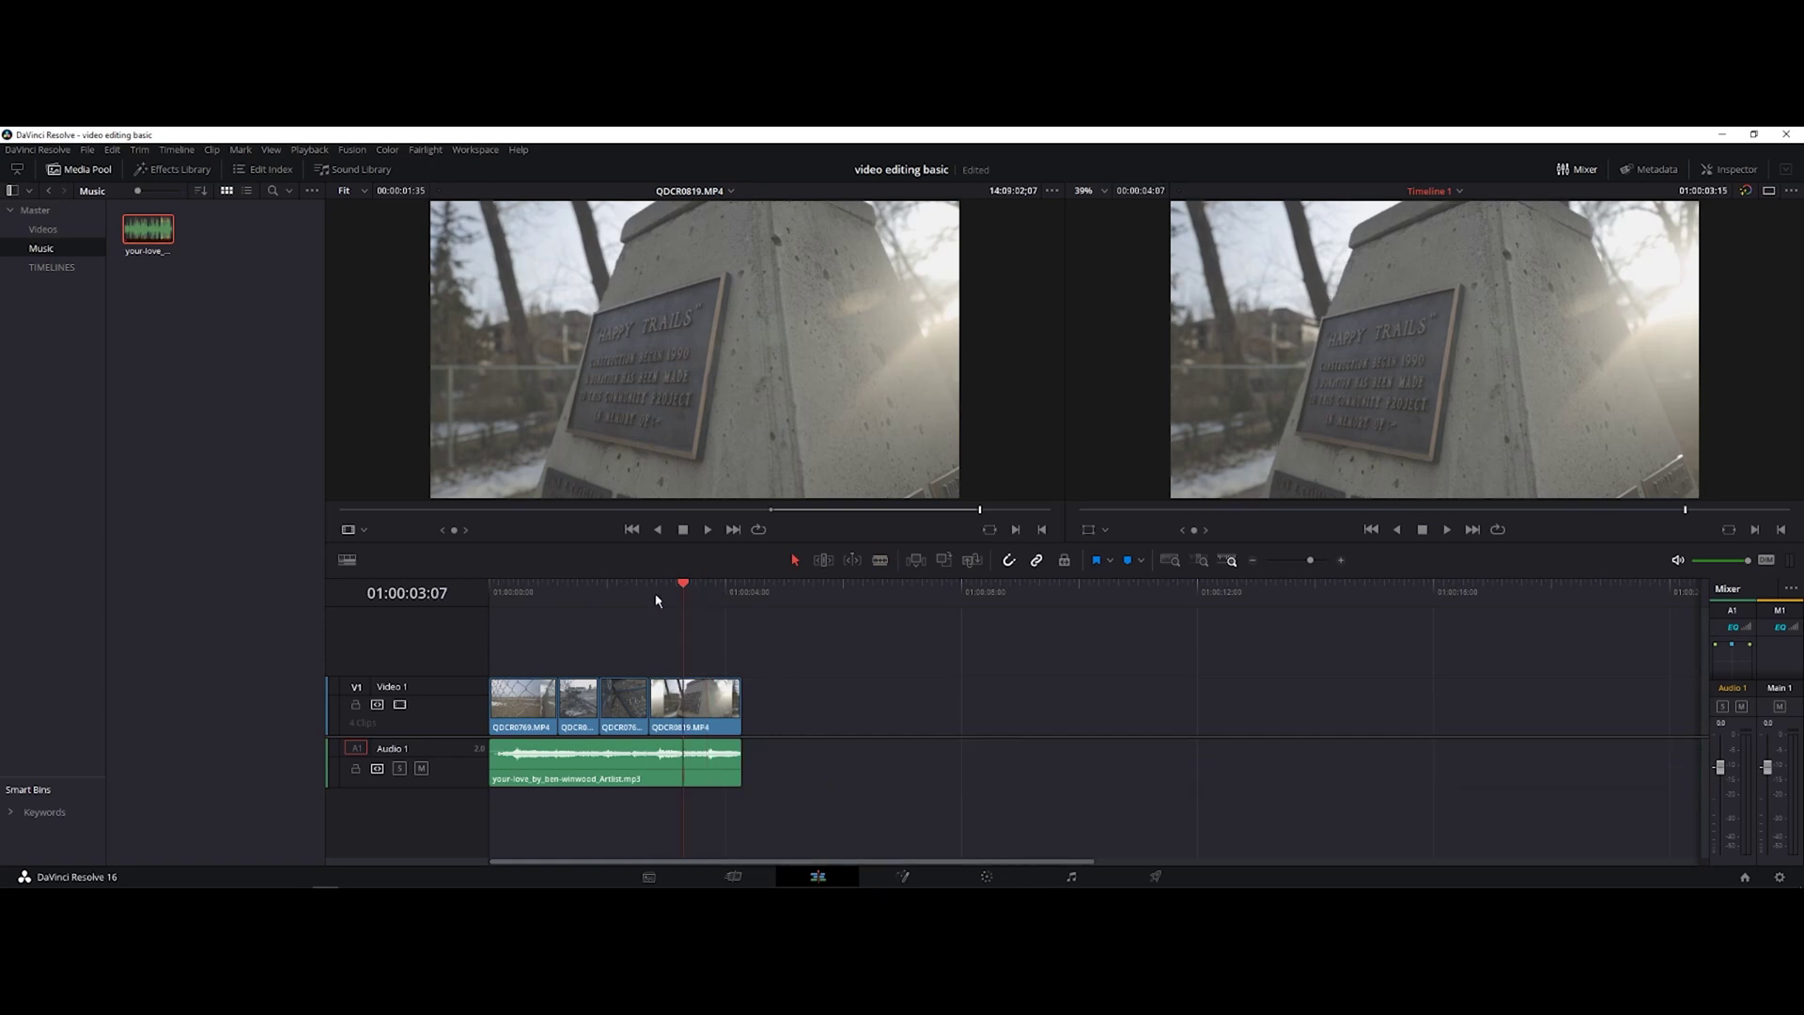
Play back the edited timeline from its start to review the clips together with the music.
key("Home")
key("space")
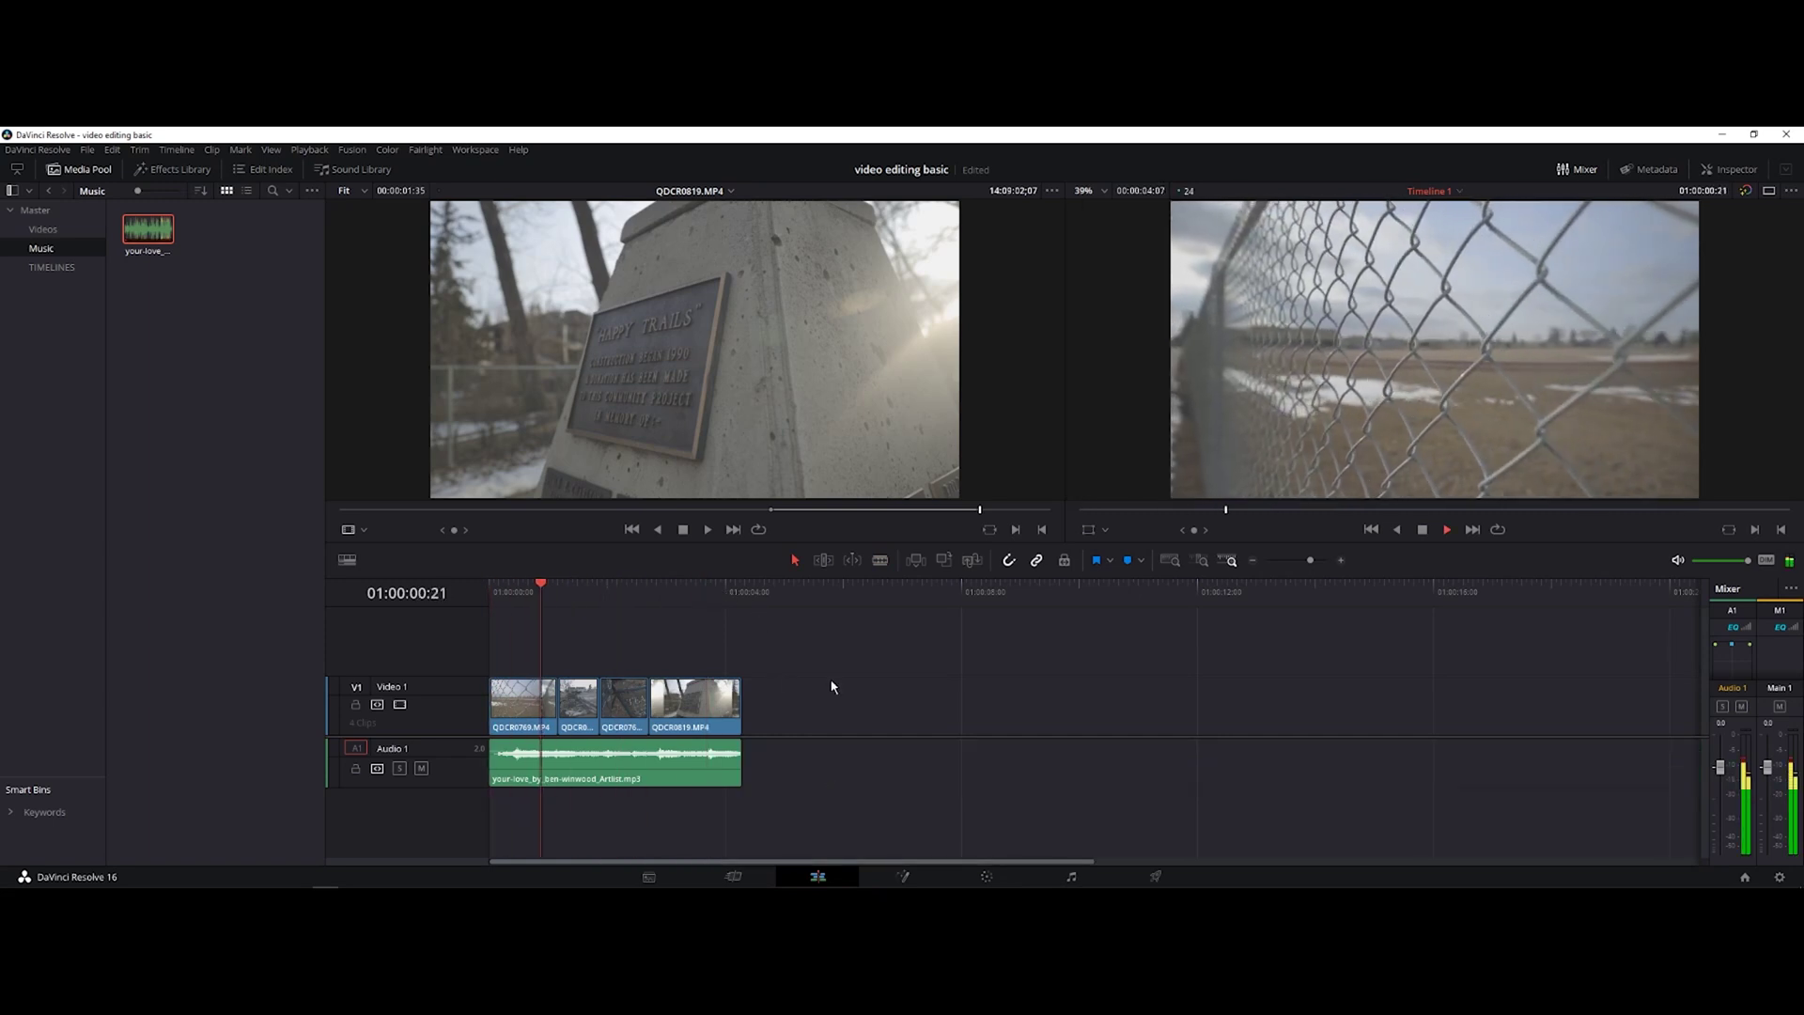
key("space")
key("End")
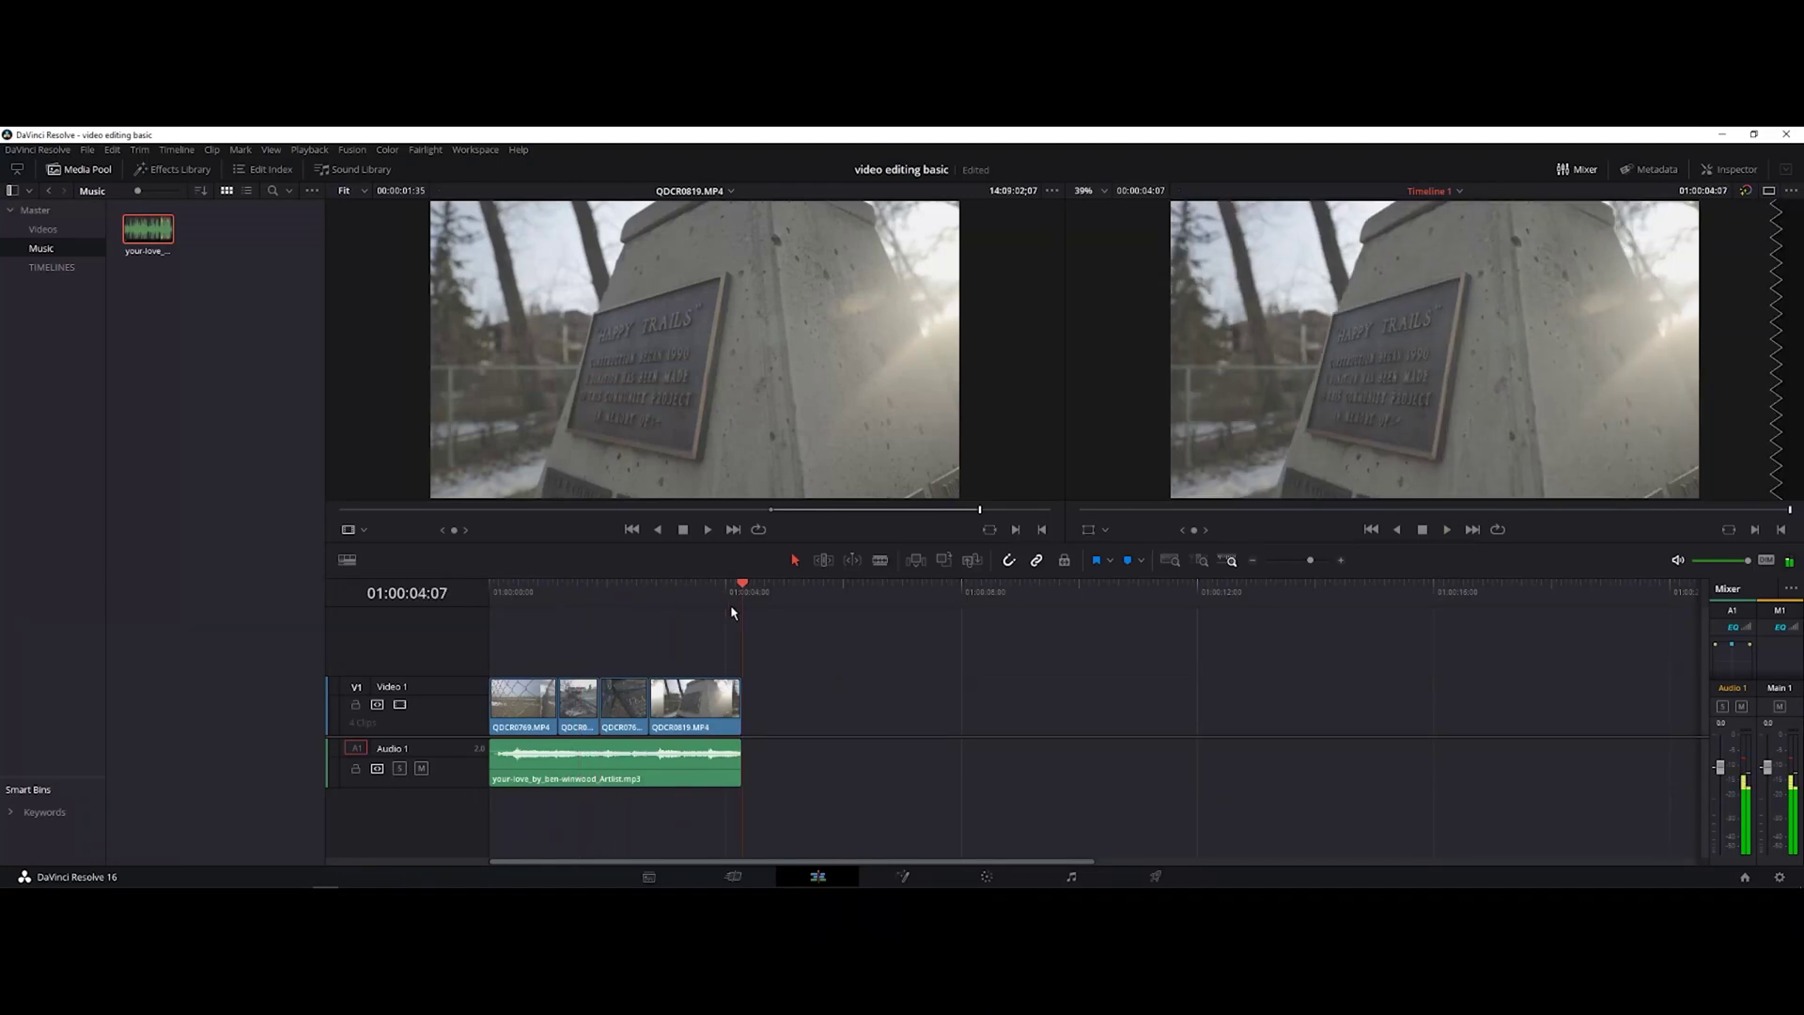
key("Home")
key("space")
key("Home")
key("space")
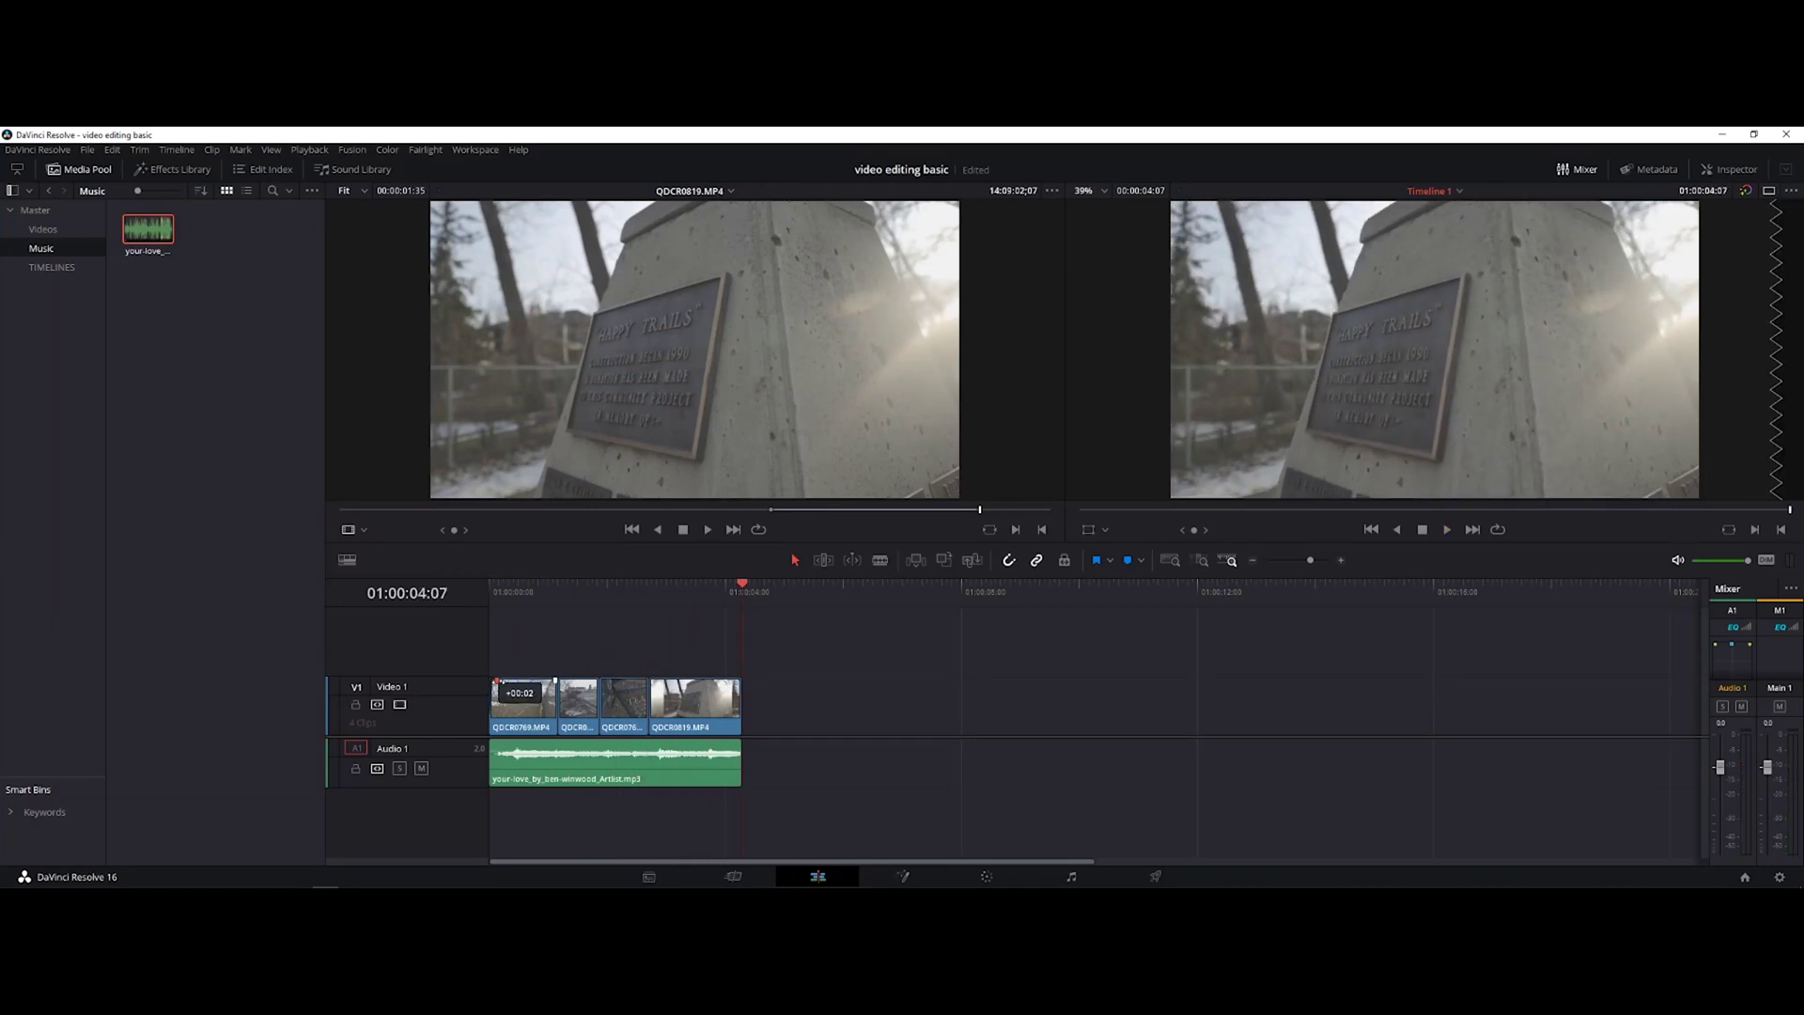
Add a short fade-in to the first video clip and a short fade-out to the last one, and play back the result.
left_click_drag(740, 679, 736, 681)
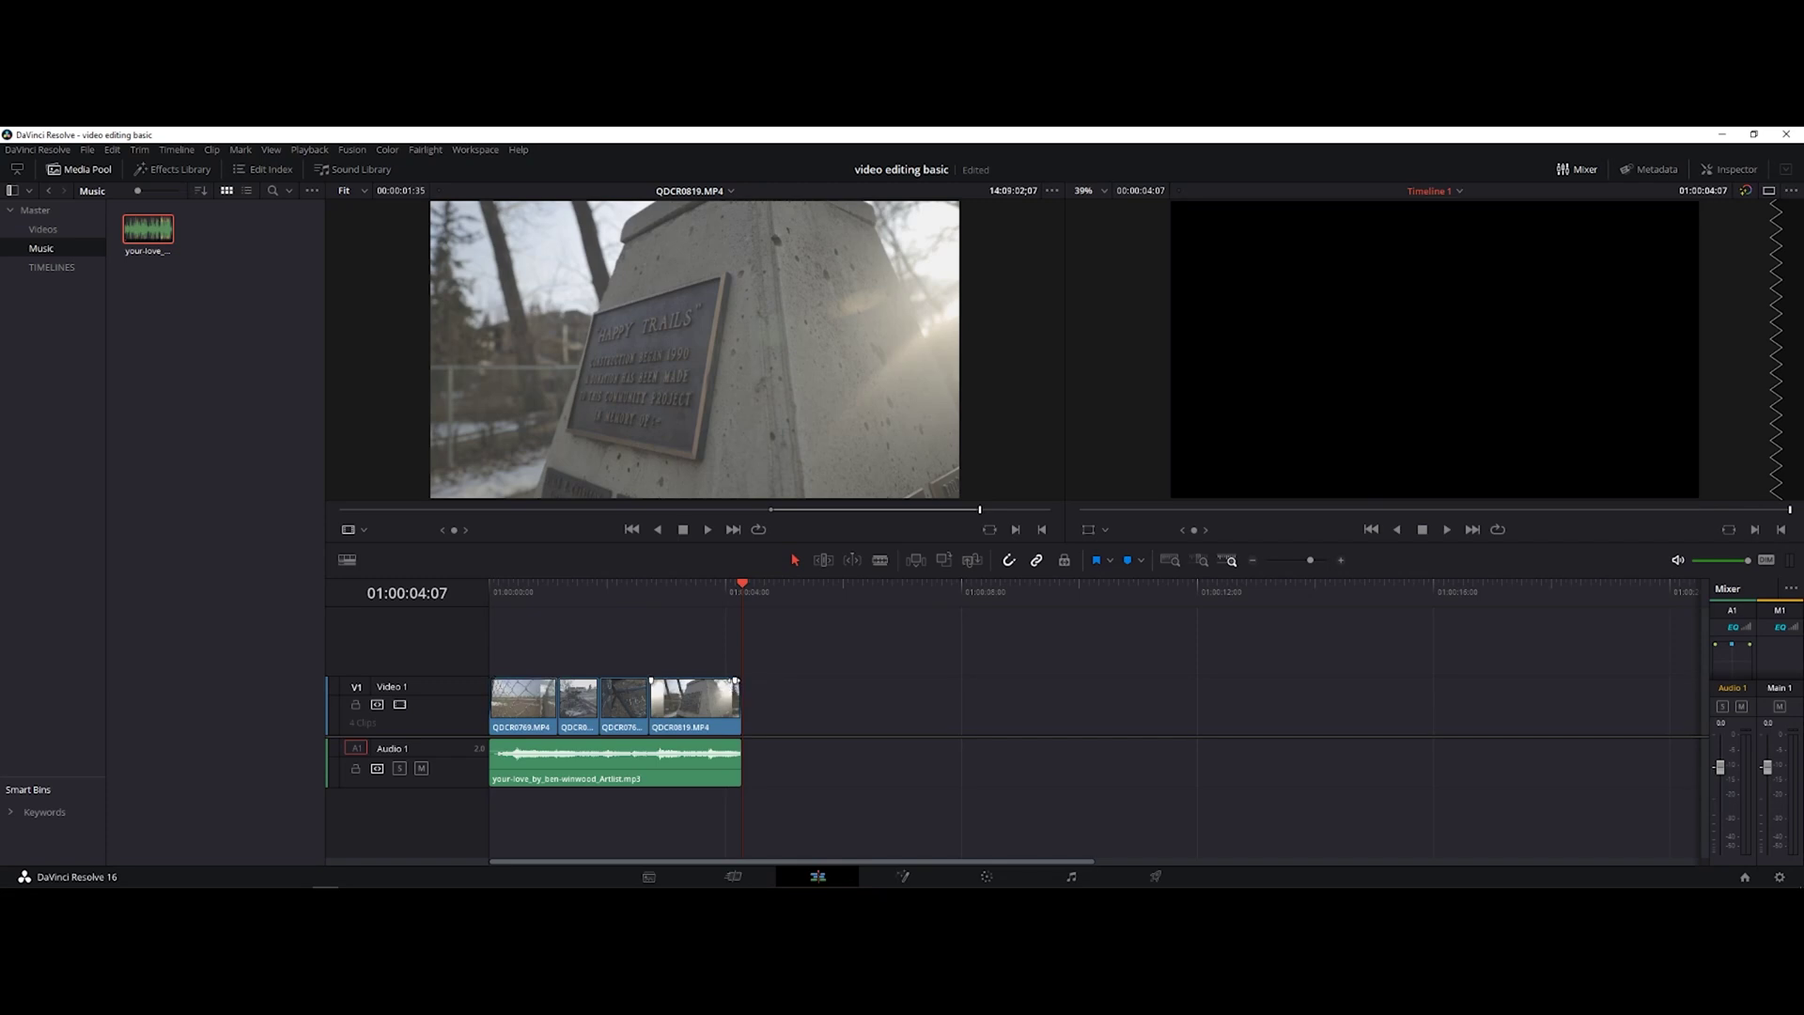
left_click_drag(743, 580, 492, 628)
key("space")
left_click_drag(742, 585, 491, 613)
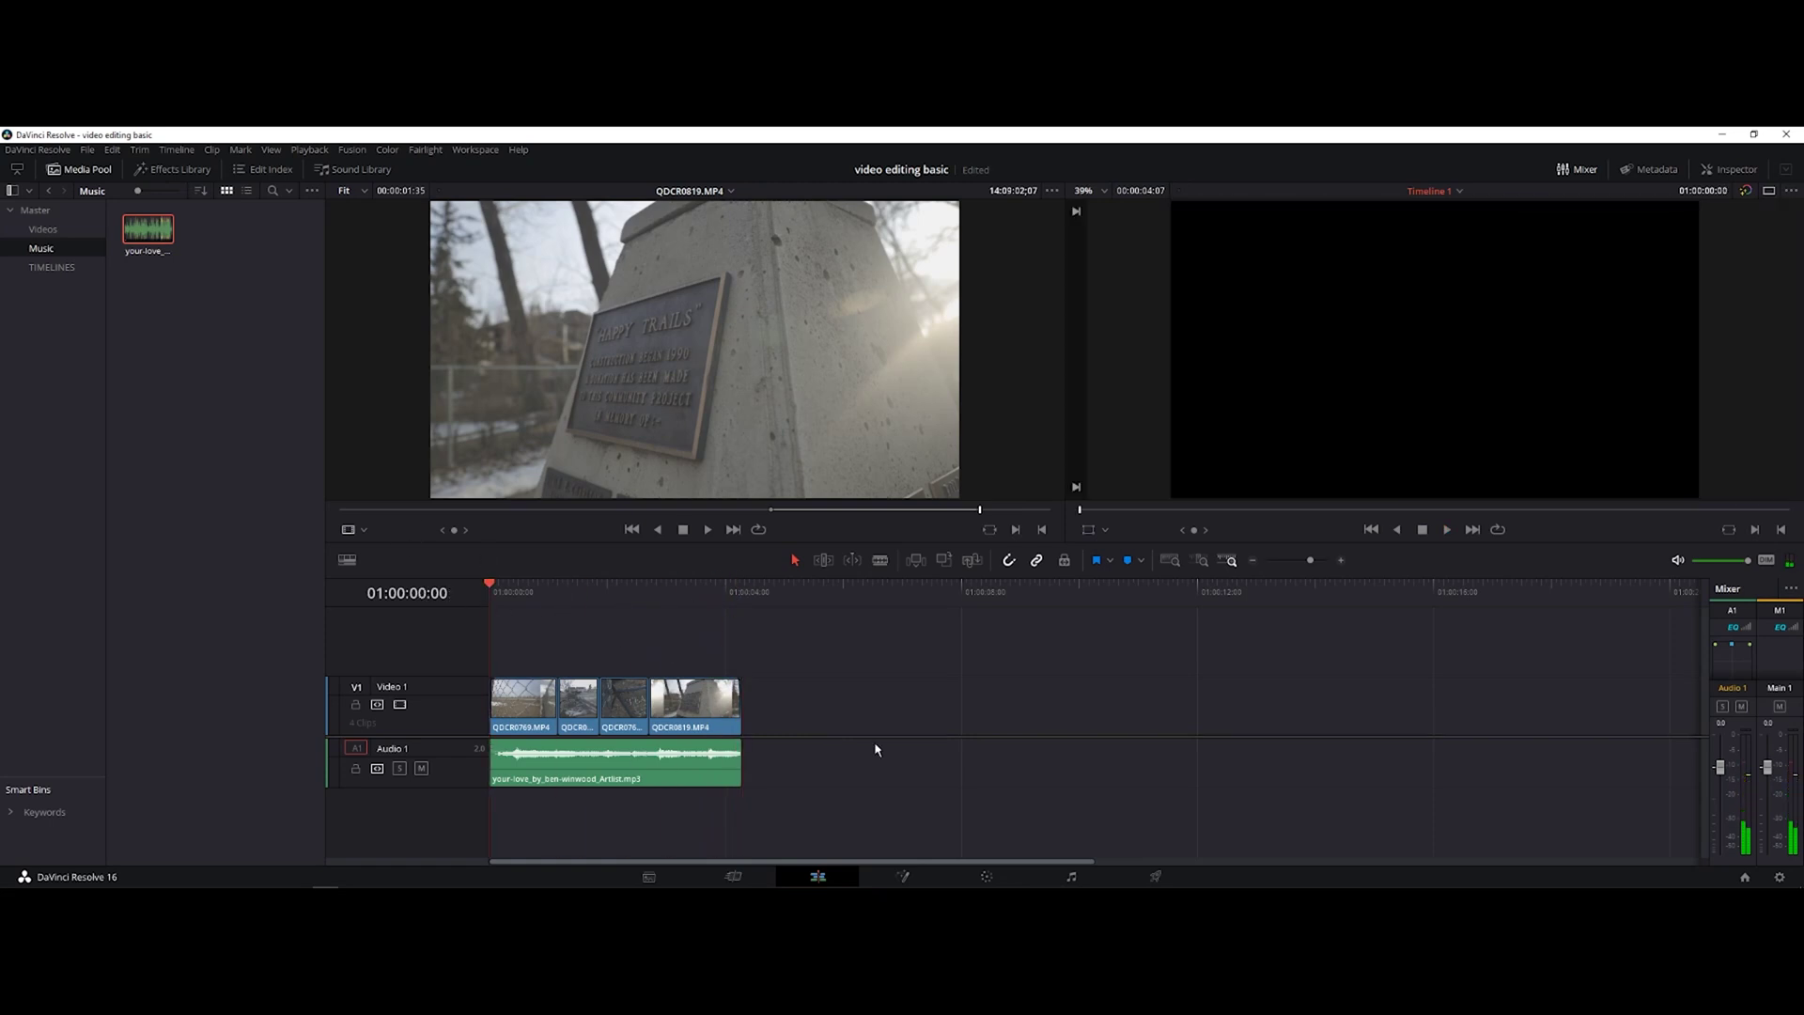
Place a Text title on Video 2 at the start of the timeline and shorten it to less than the first video clip's length.
left_click(173, 169)
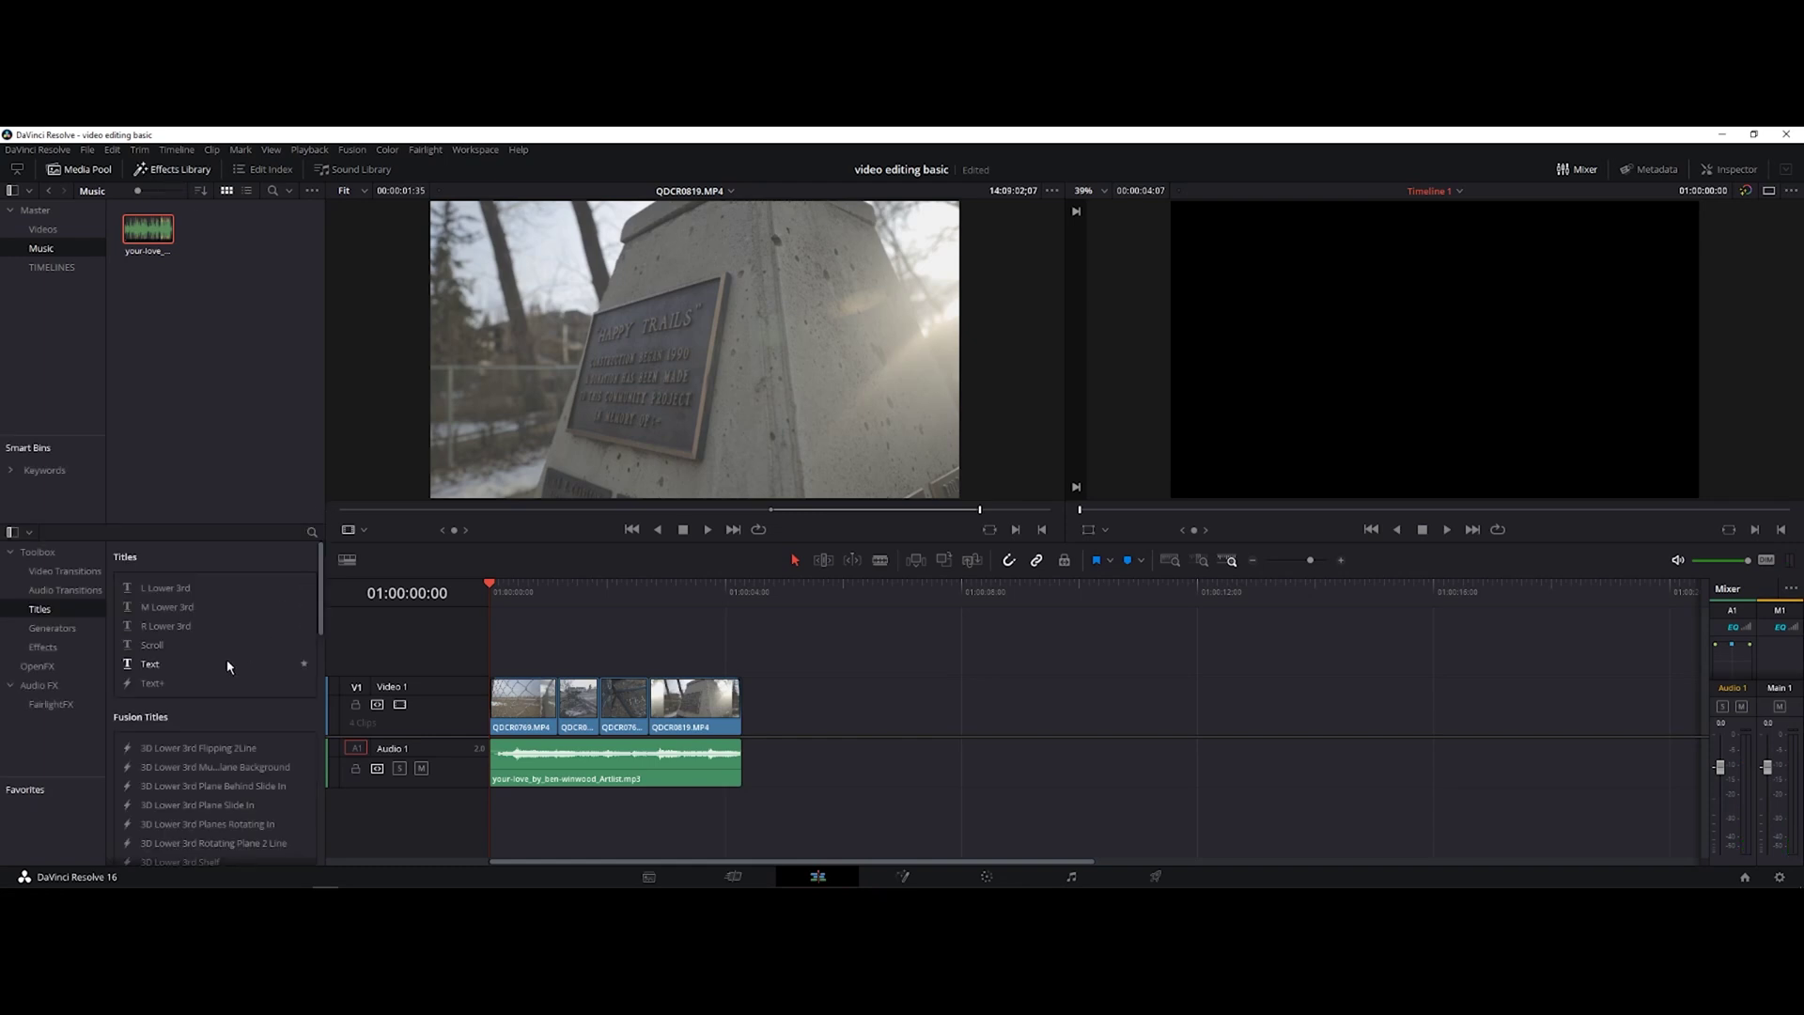
left_click(151, 668)
left_click_drag(146, 669, 502, 666)
left_click_drag(782, 644, 533, 645)
left_click(508, 626)
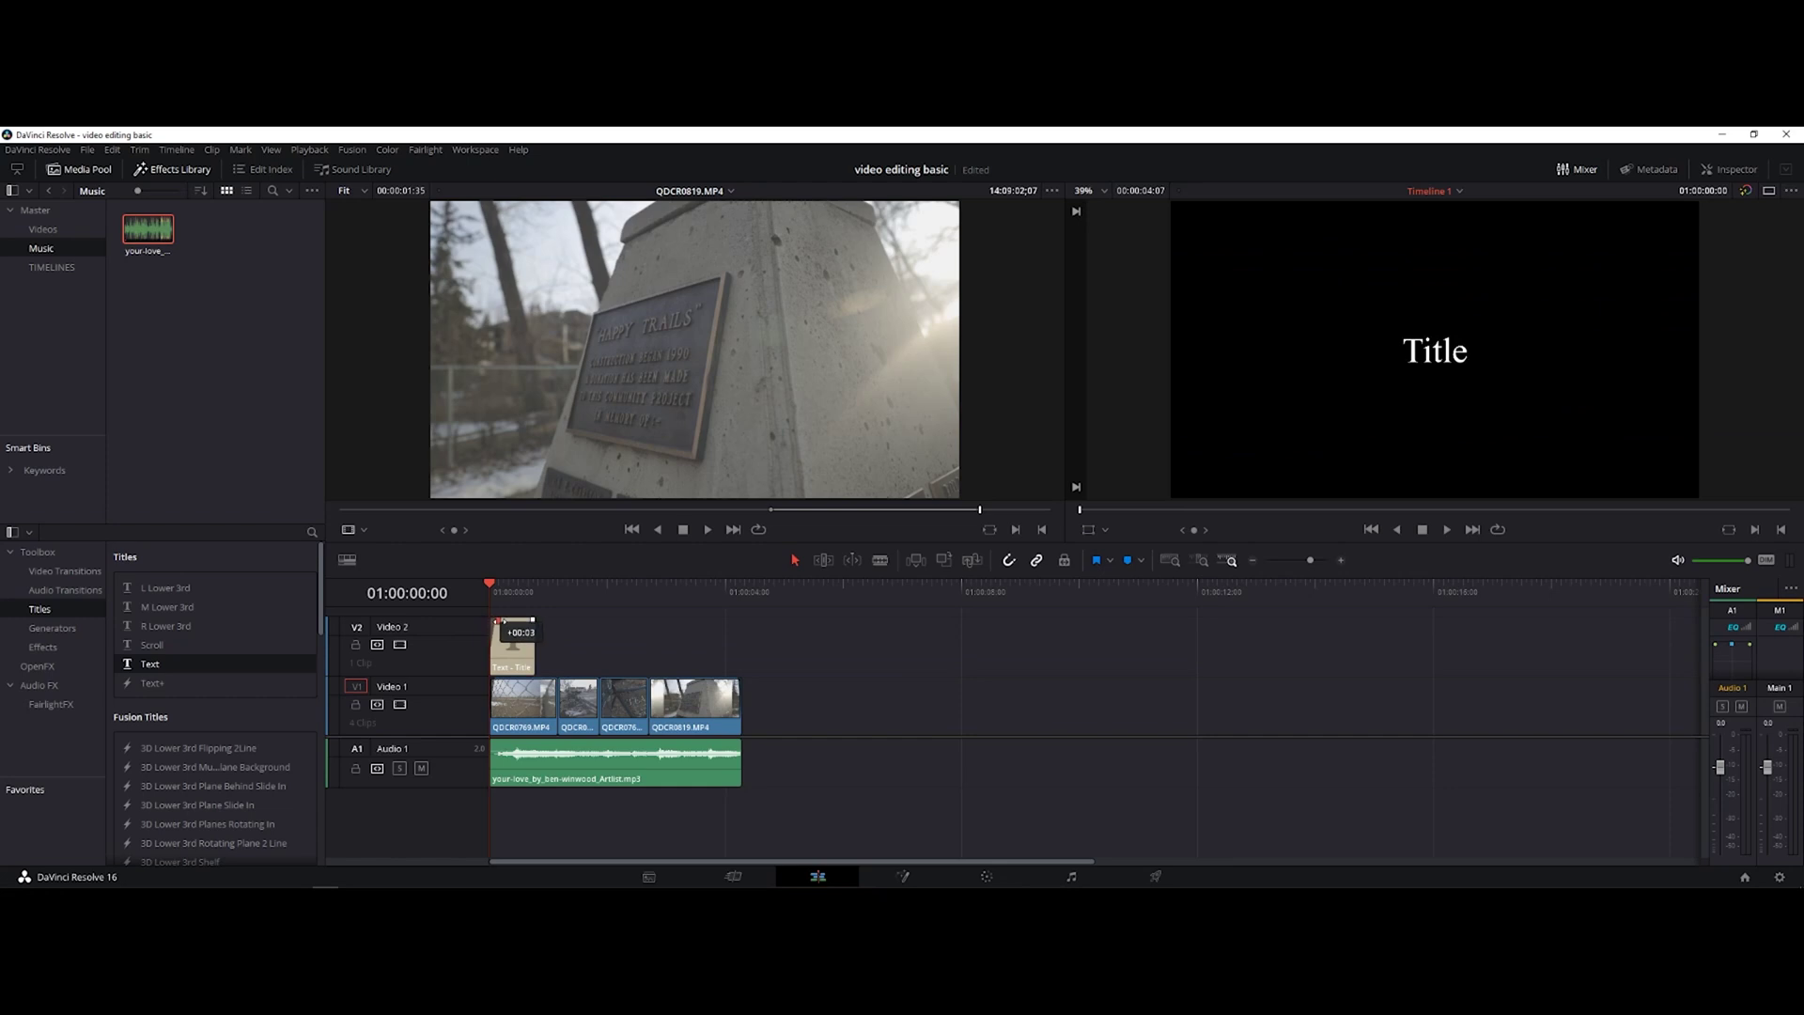
left_click_drag(535, 633, 531, 627)
left_click(488, 589)
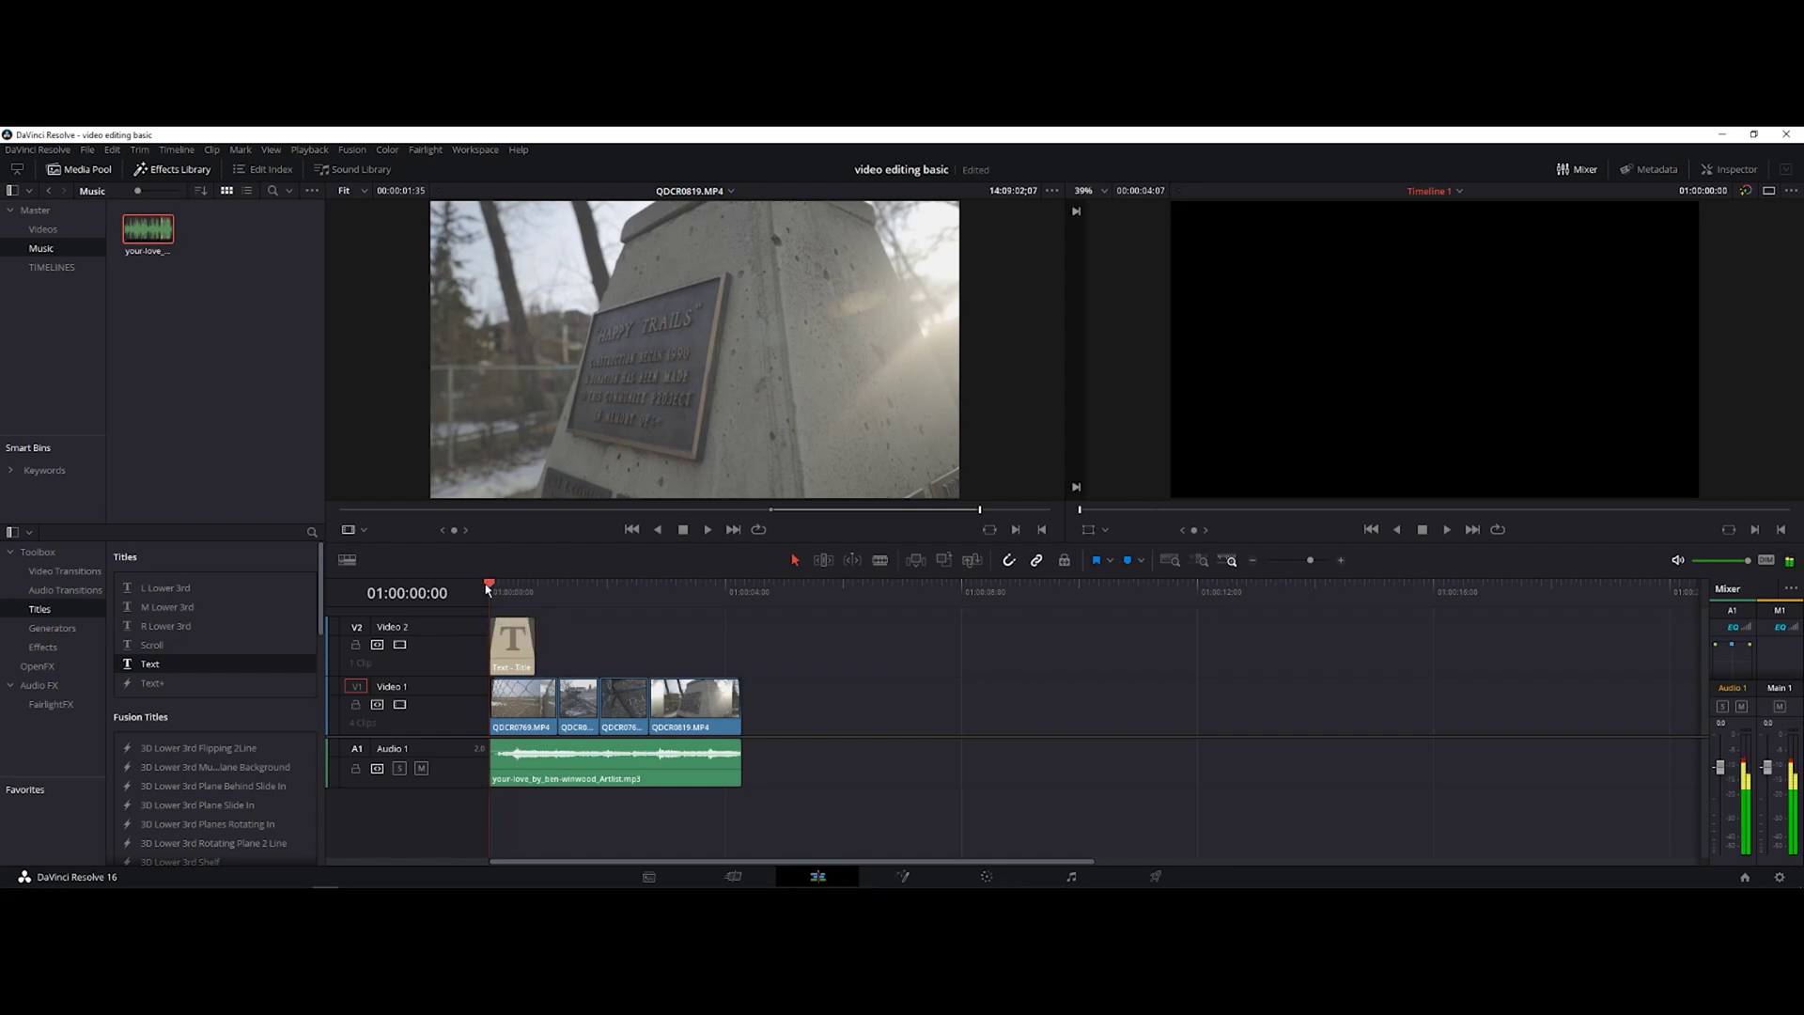
Replace the placeholder wording of the title over the first clip with "TOWN".
left_click(509, 646)
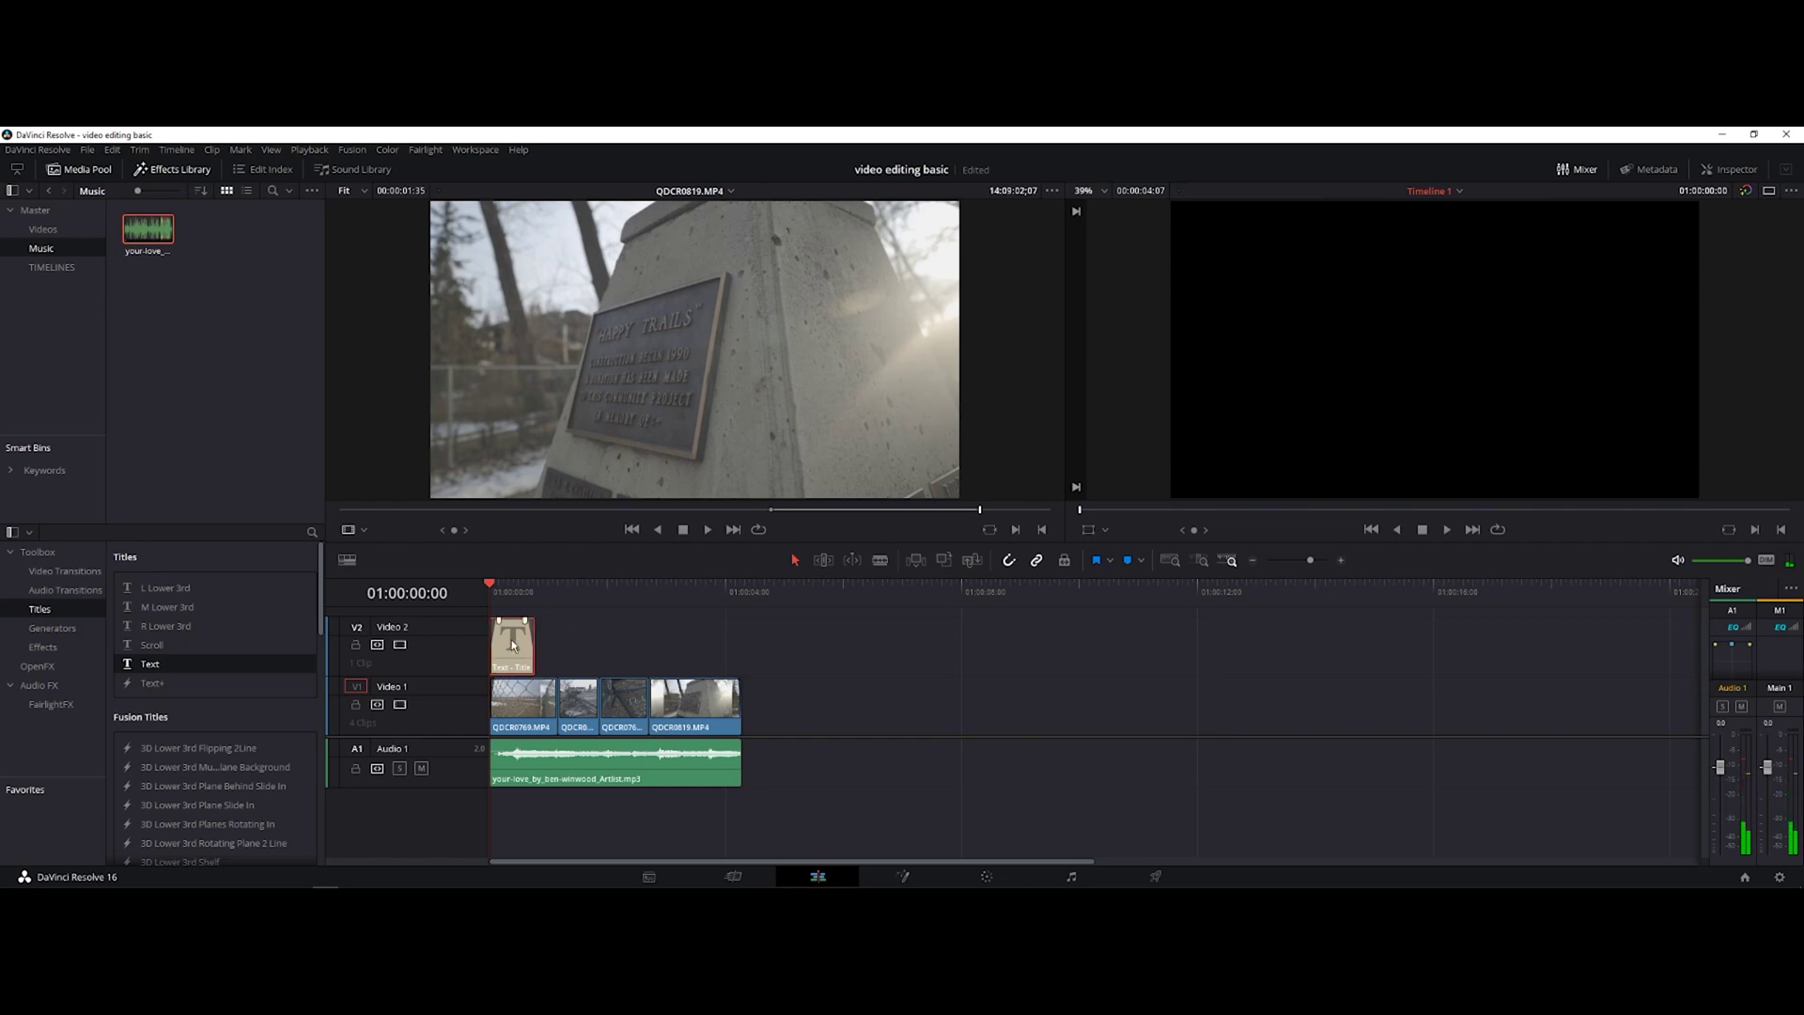
key("space")
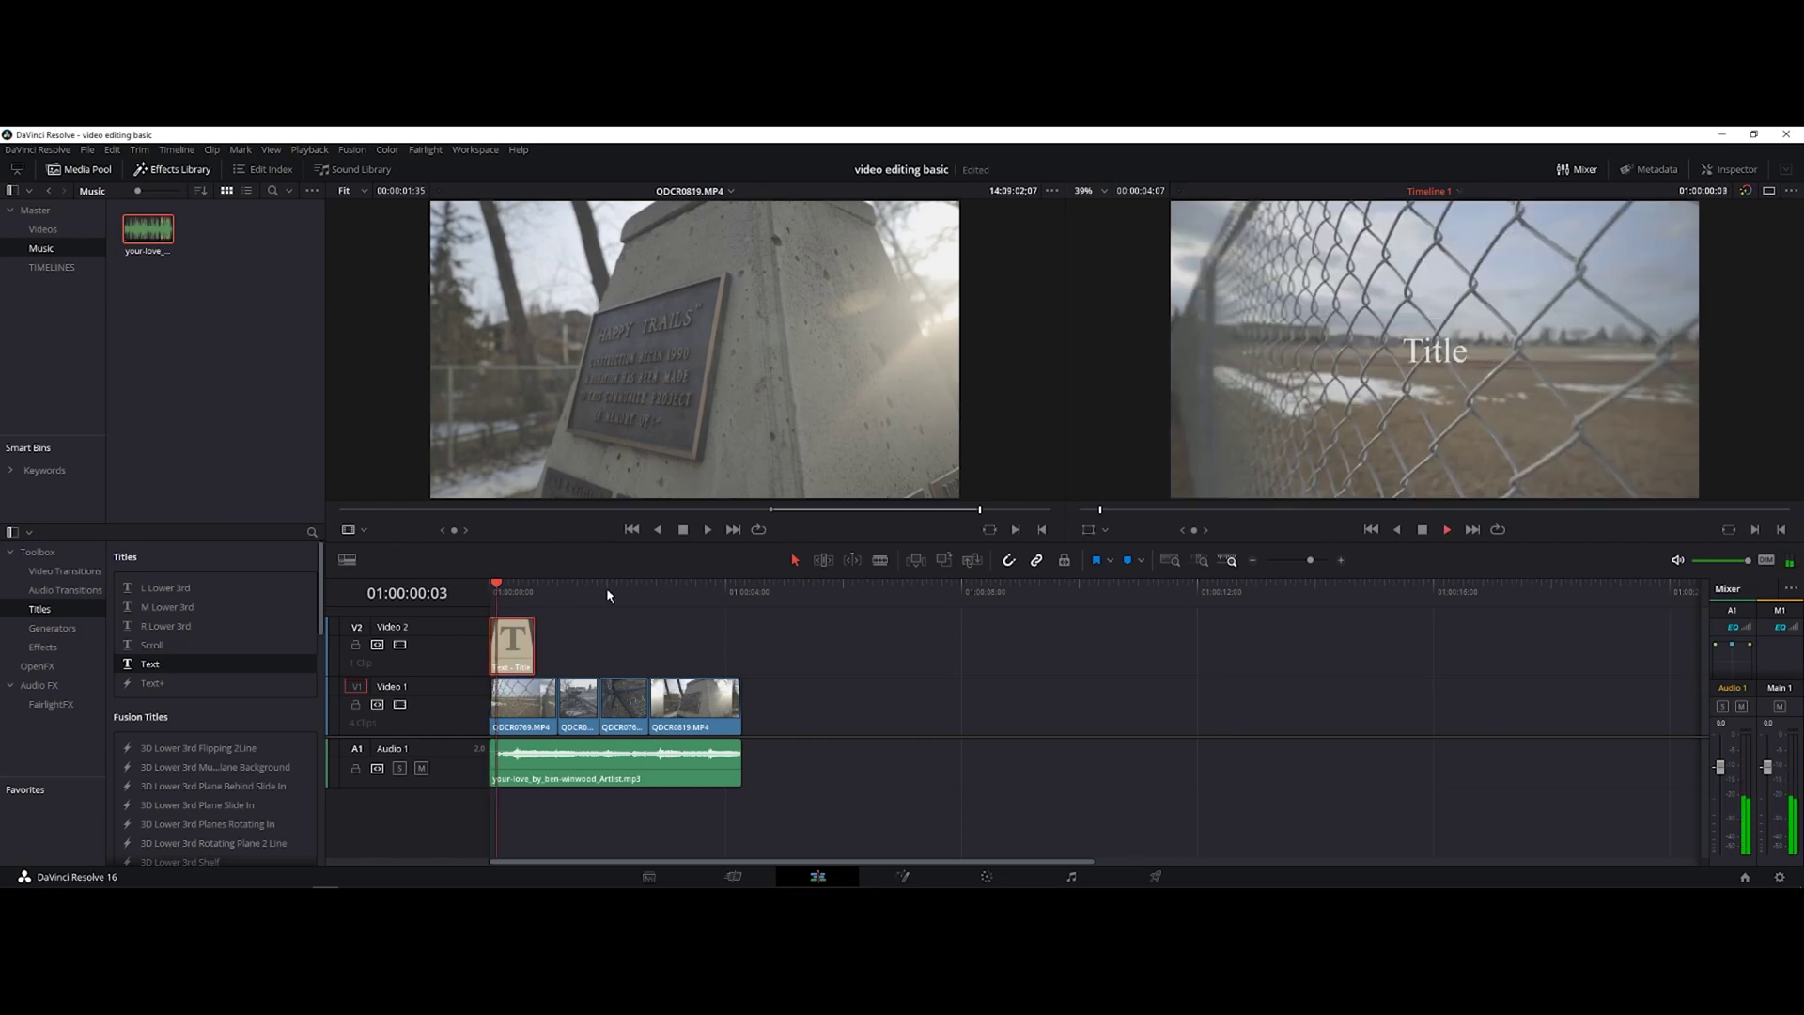
double_click(1459, 360)
key("BackSpace")
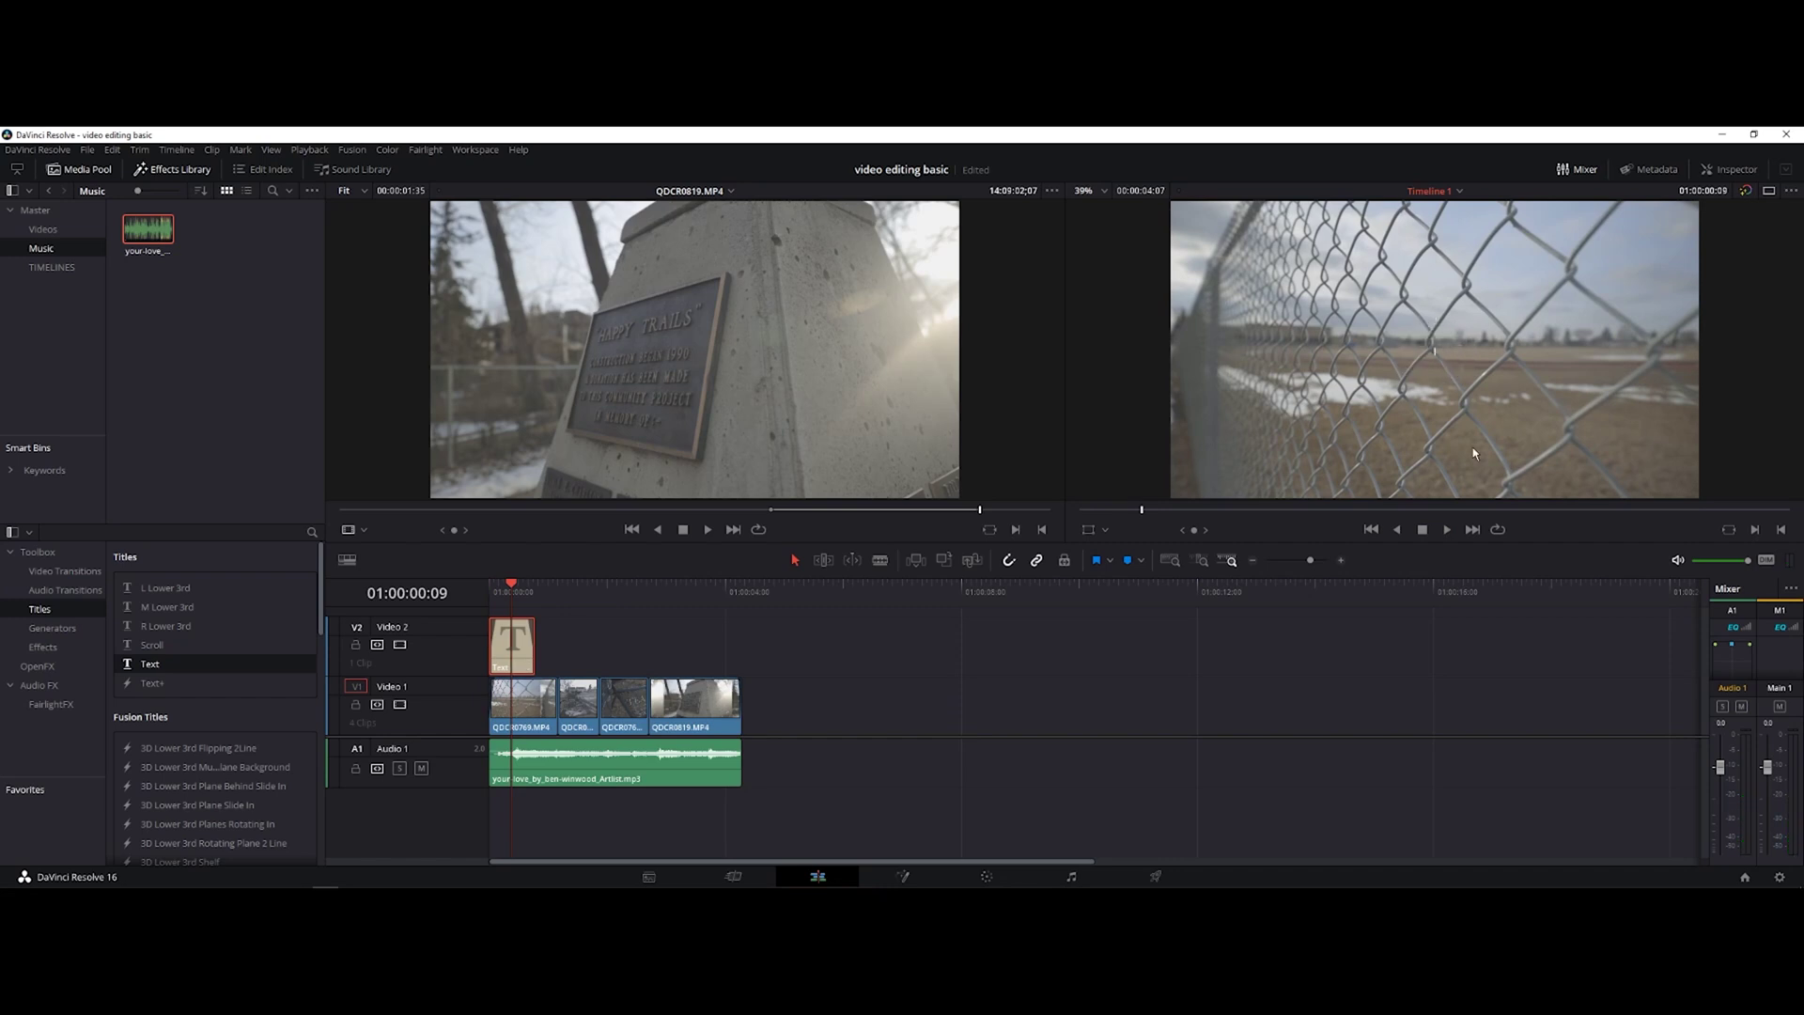
type("TOWN")
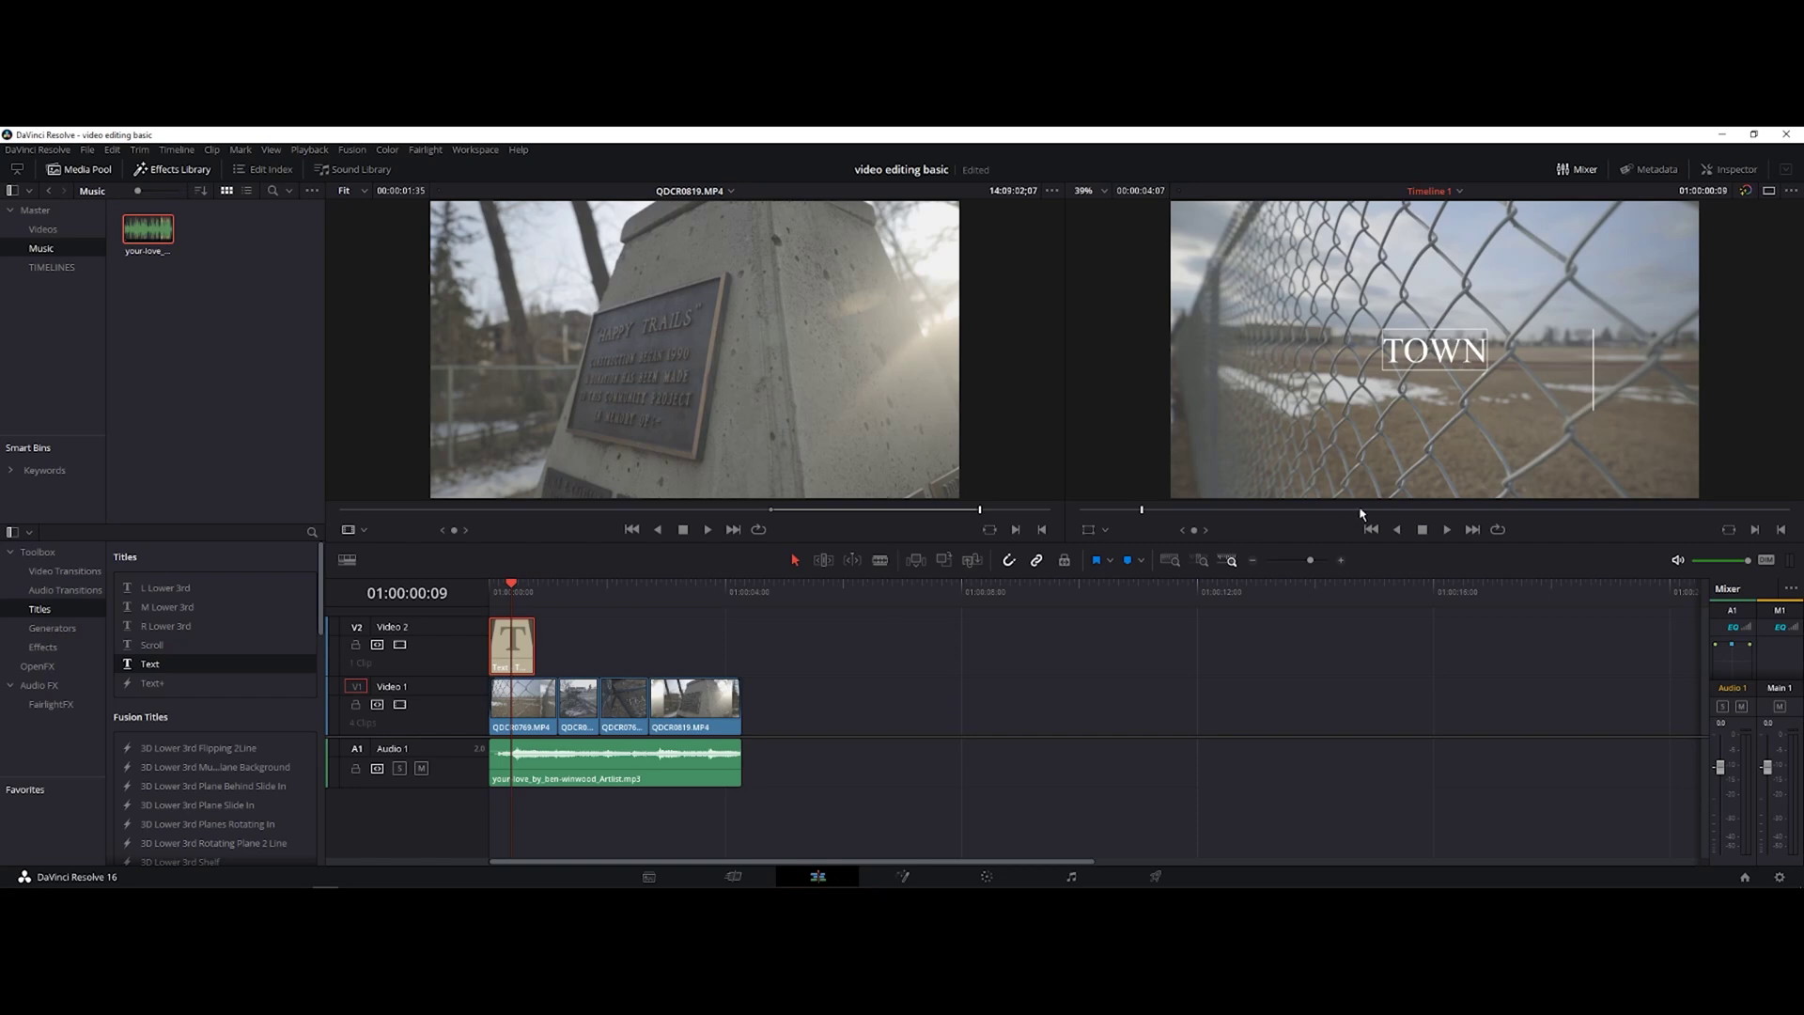
Open the title's properties in the Inspector and examine its font, position, drop shadow, stroke and background options.
left_click(1394, 358)
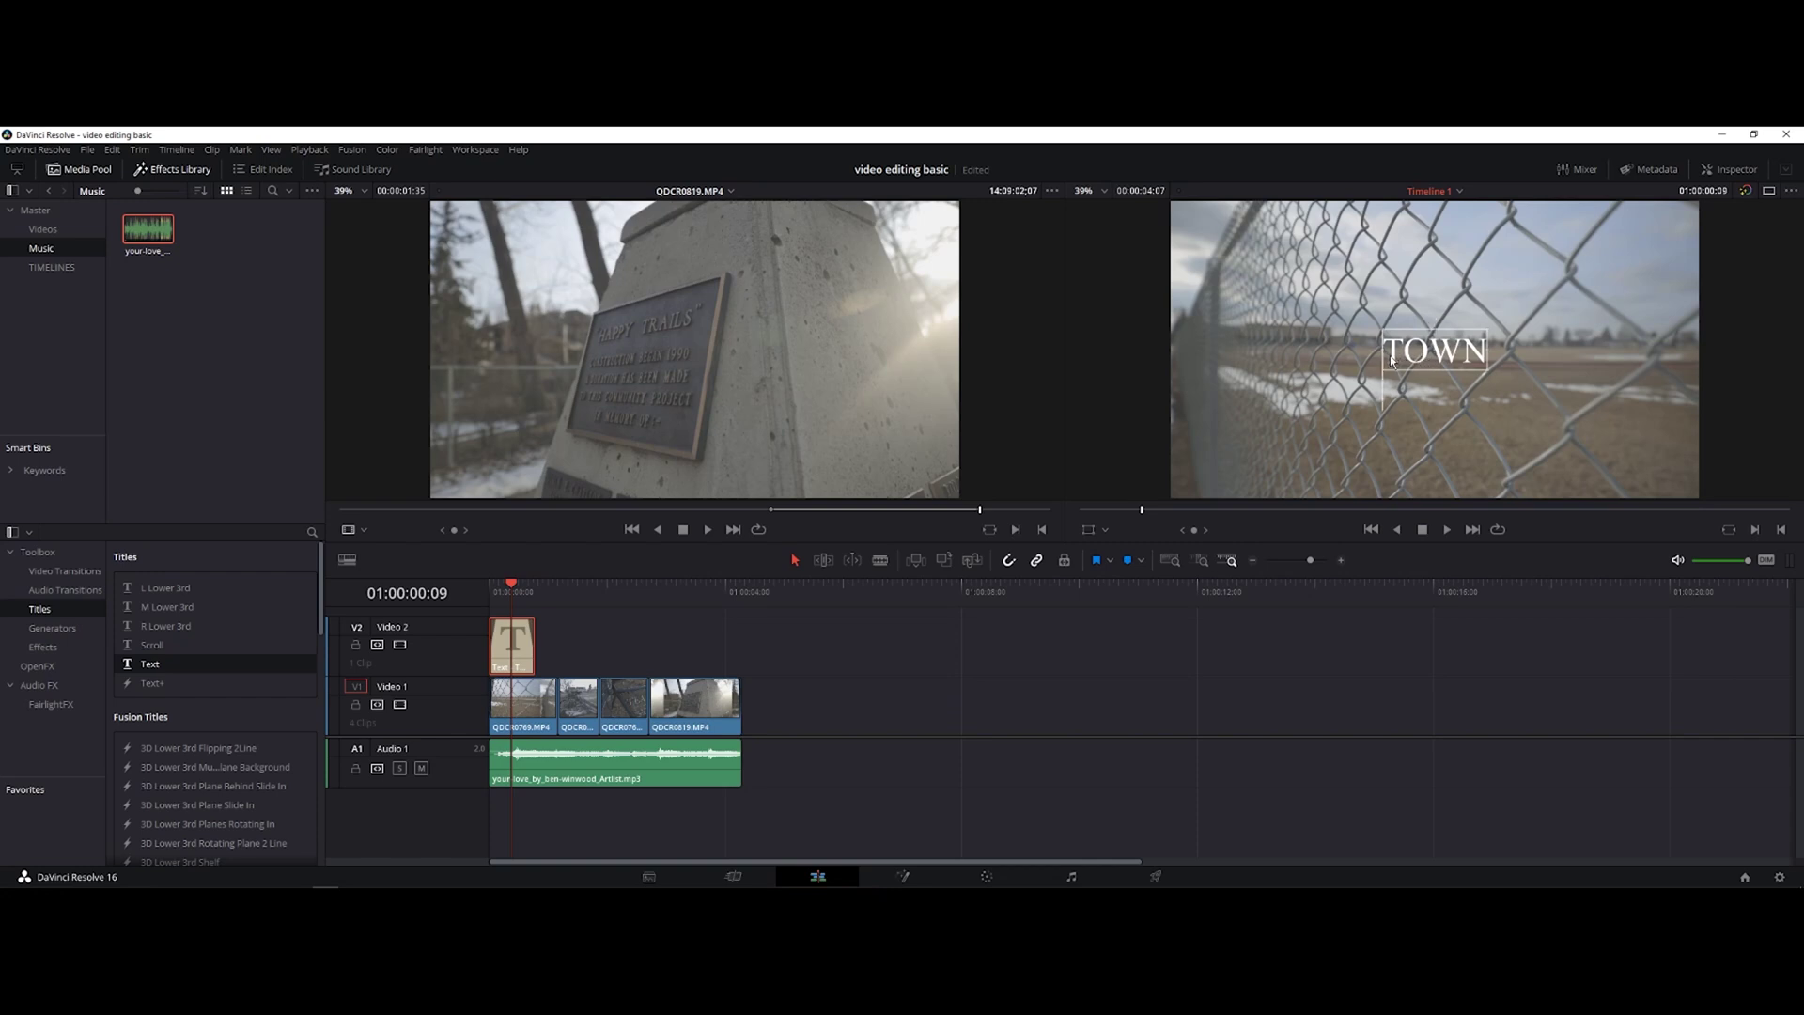
left_click_drag(1391, 359, 1487, 360)
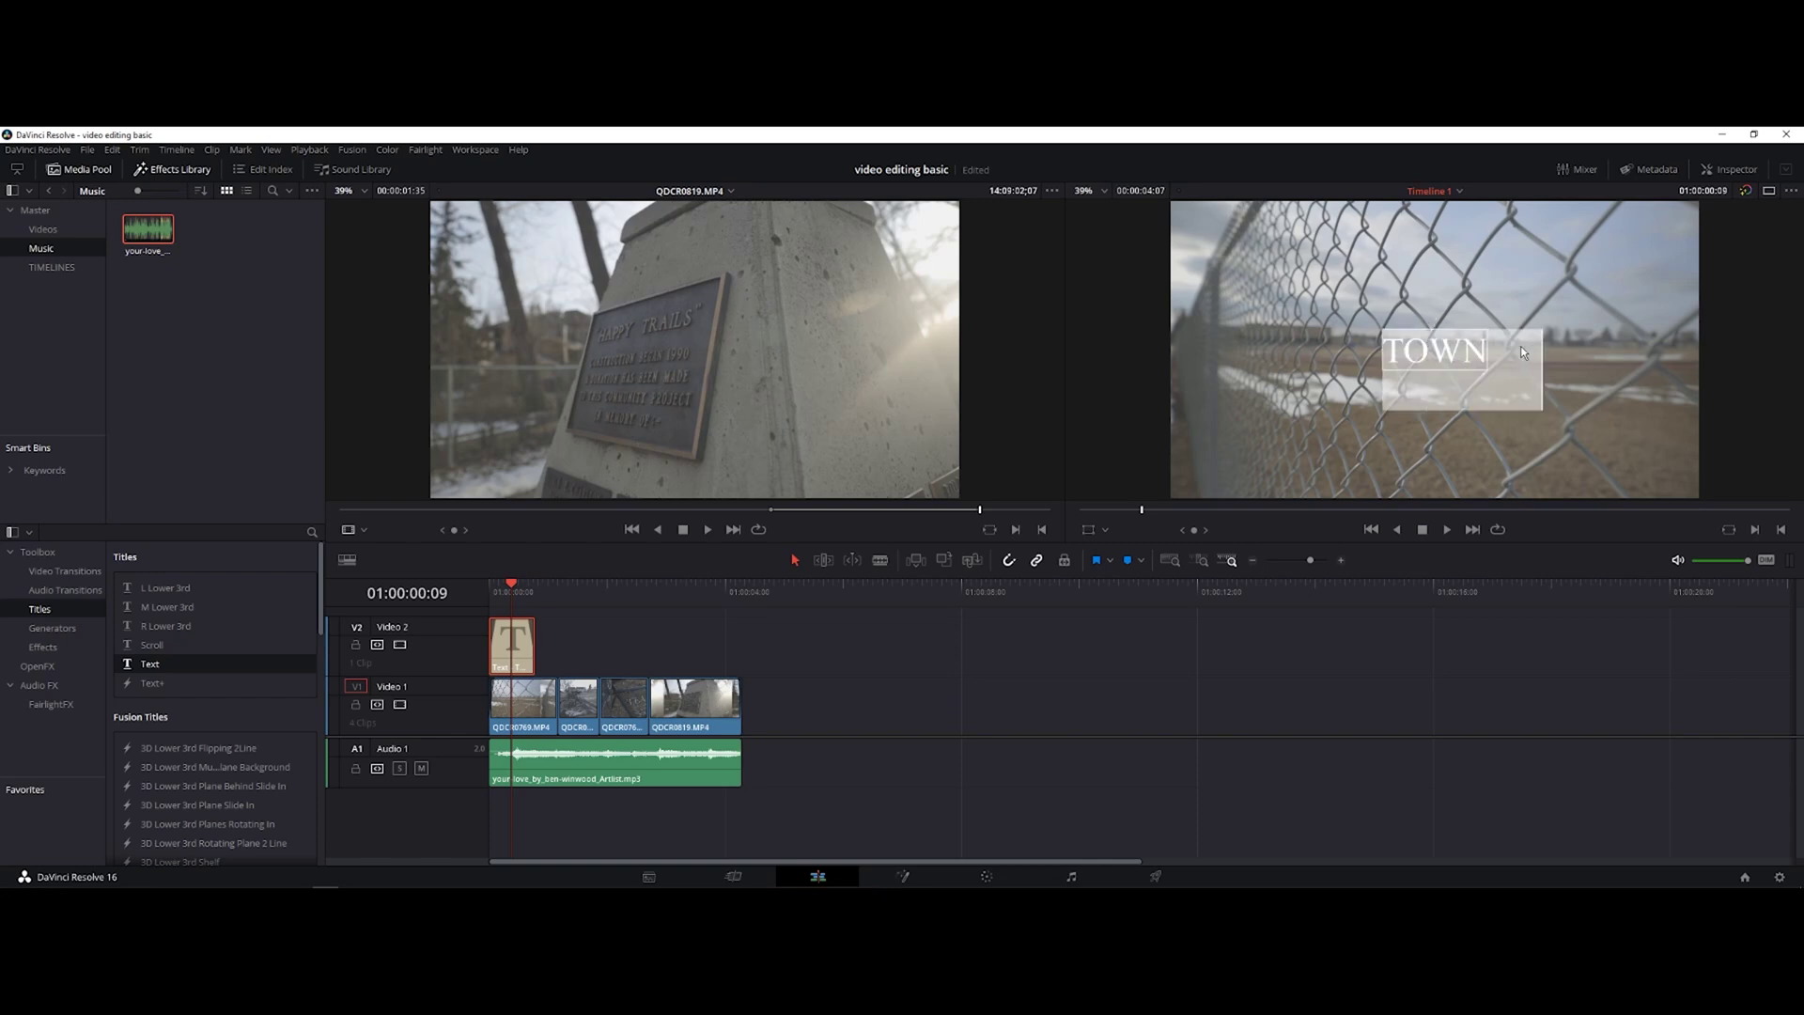
left_click(1726, 173)
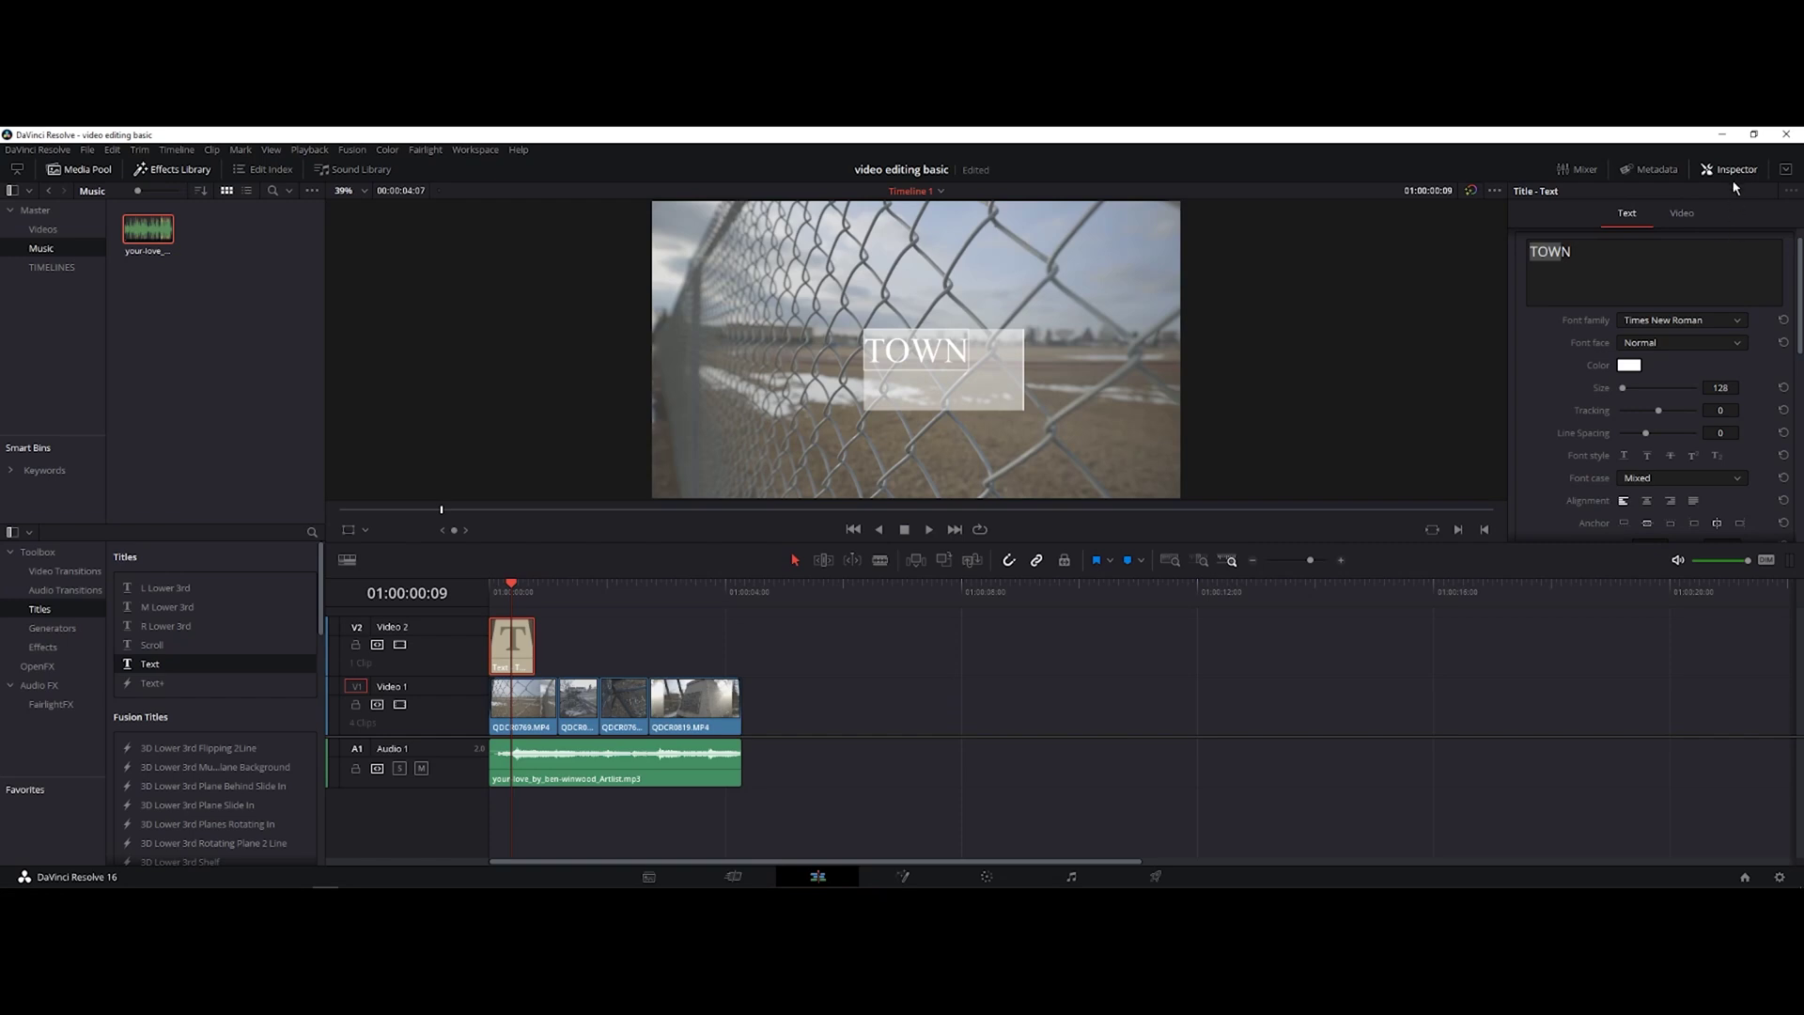
scroll(1607, 436, "down", 10)
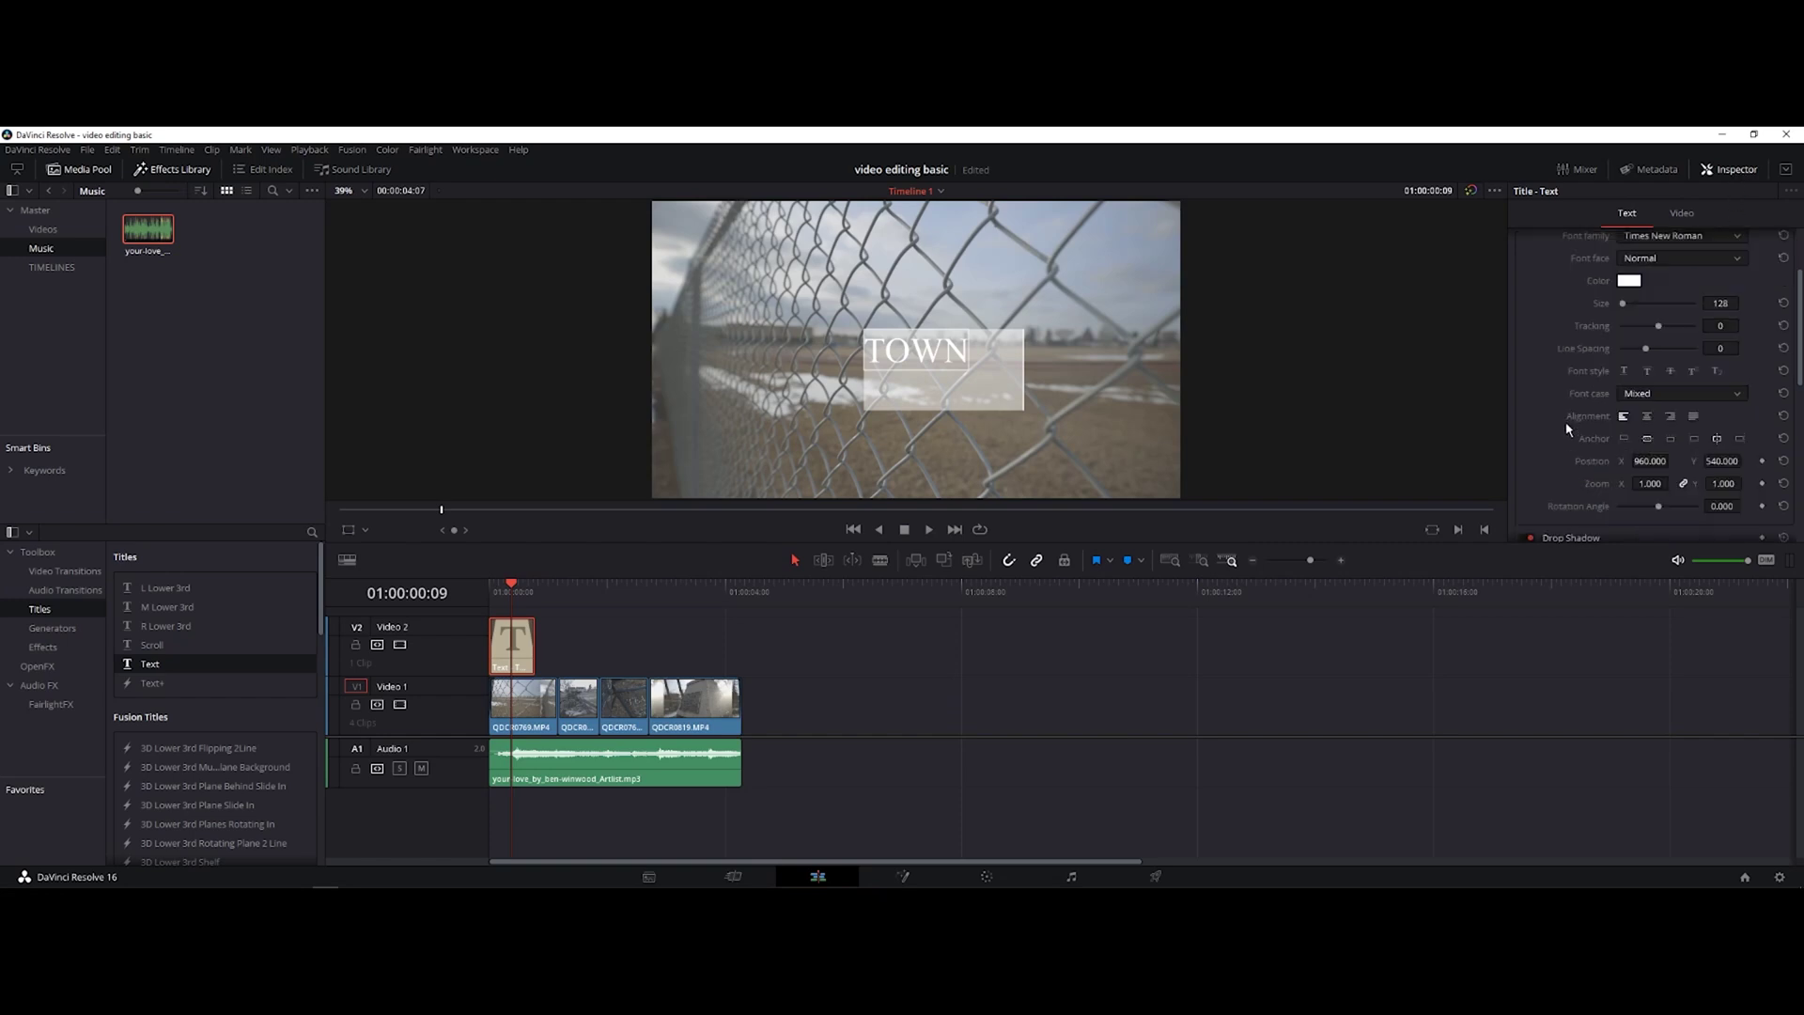
scroll(1566, 429, "up", 5)
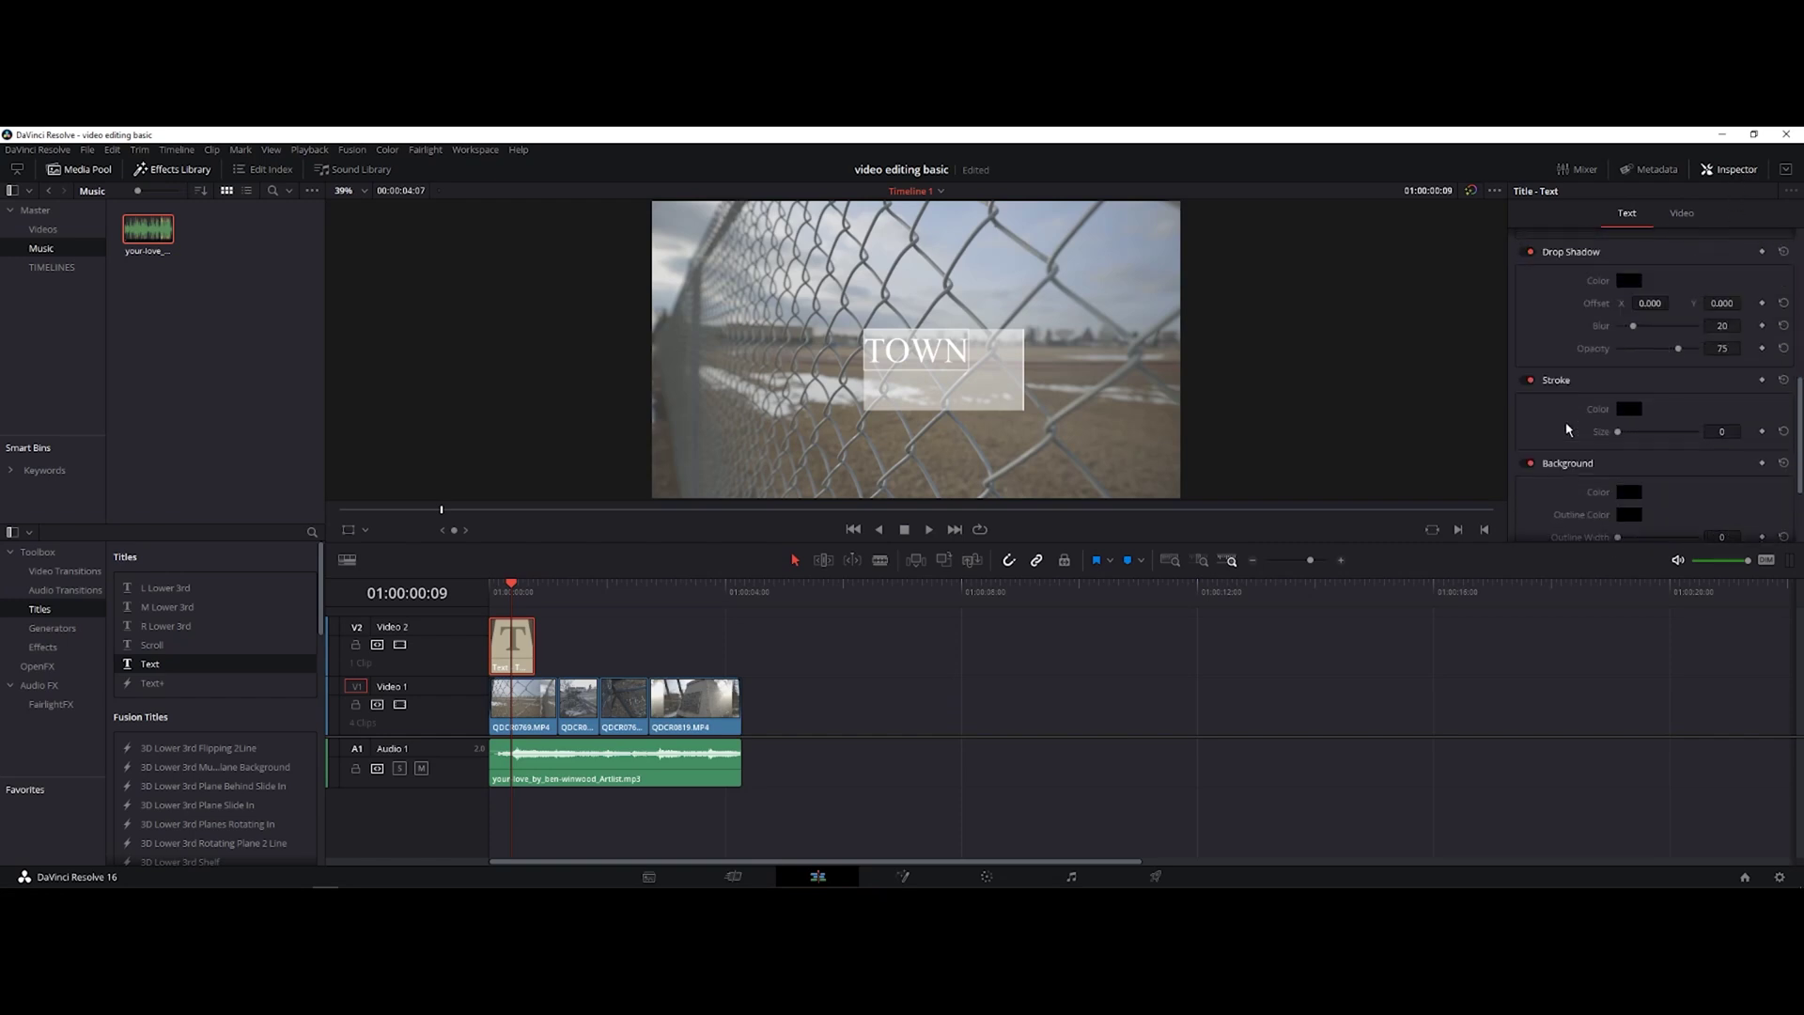
scroll(1566, 430, "up", 5)
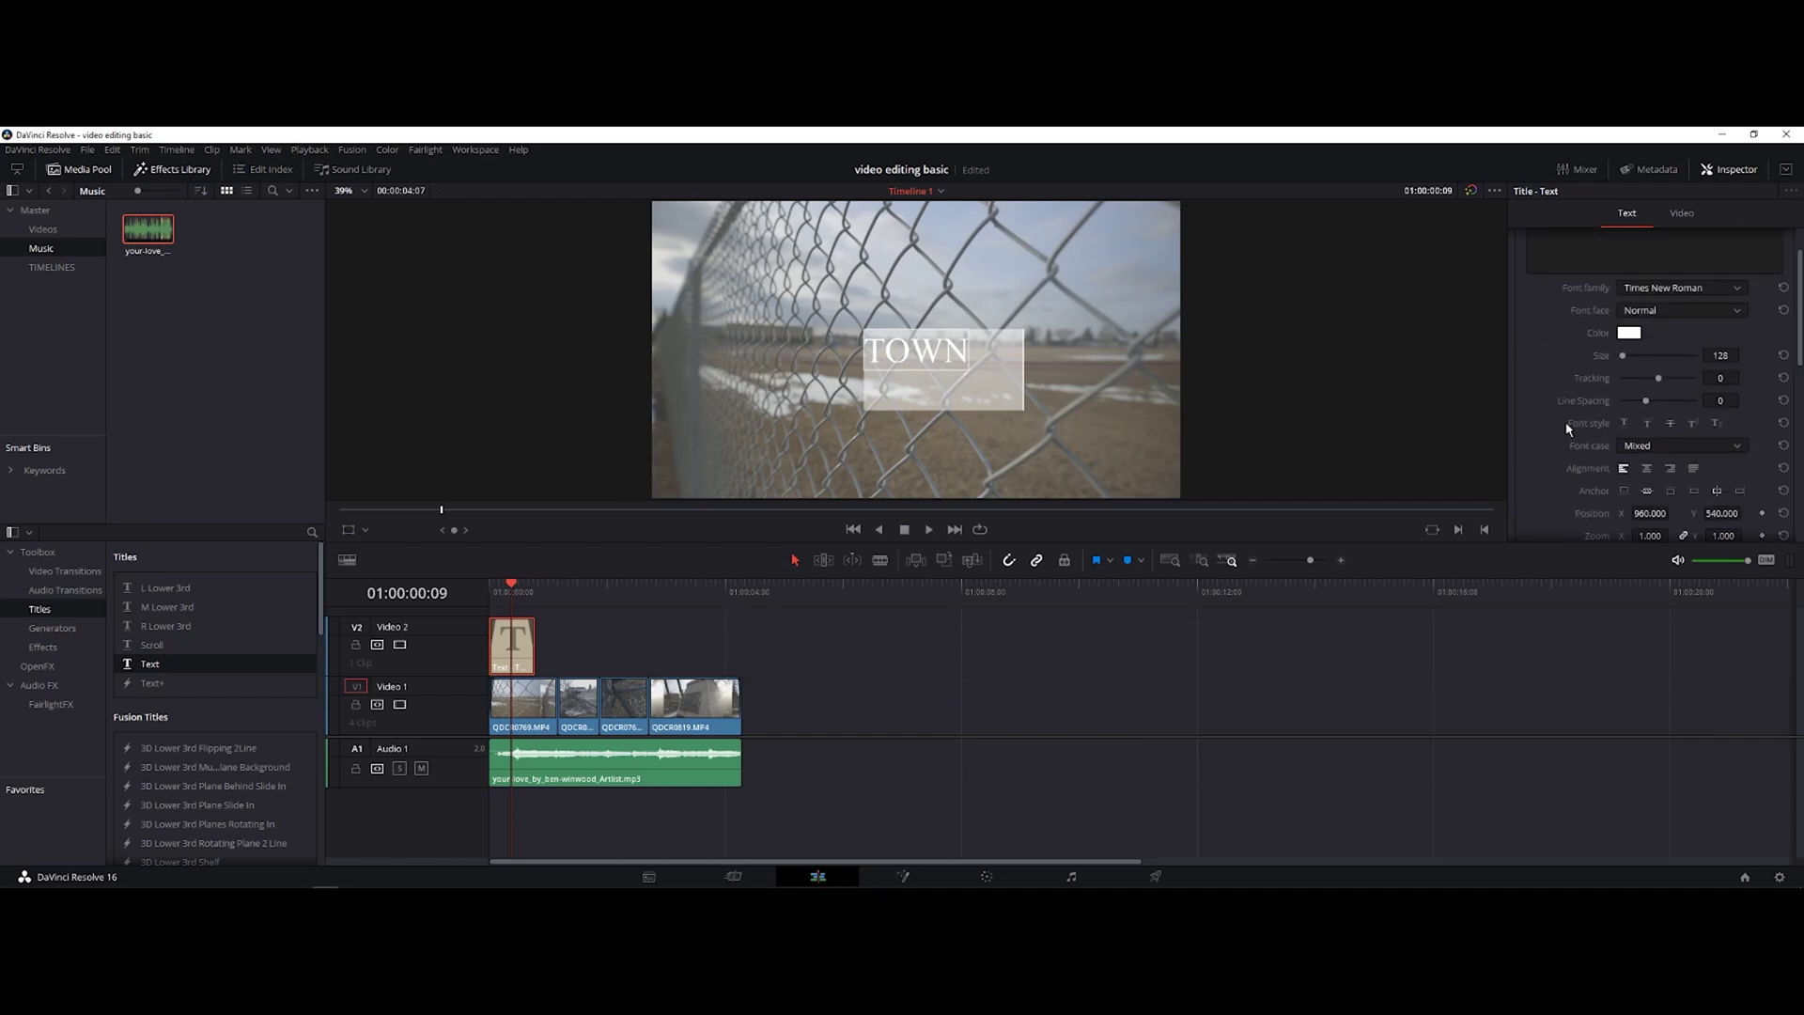
scroll(1588, 432, "up", 2)
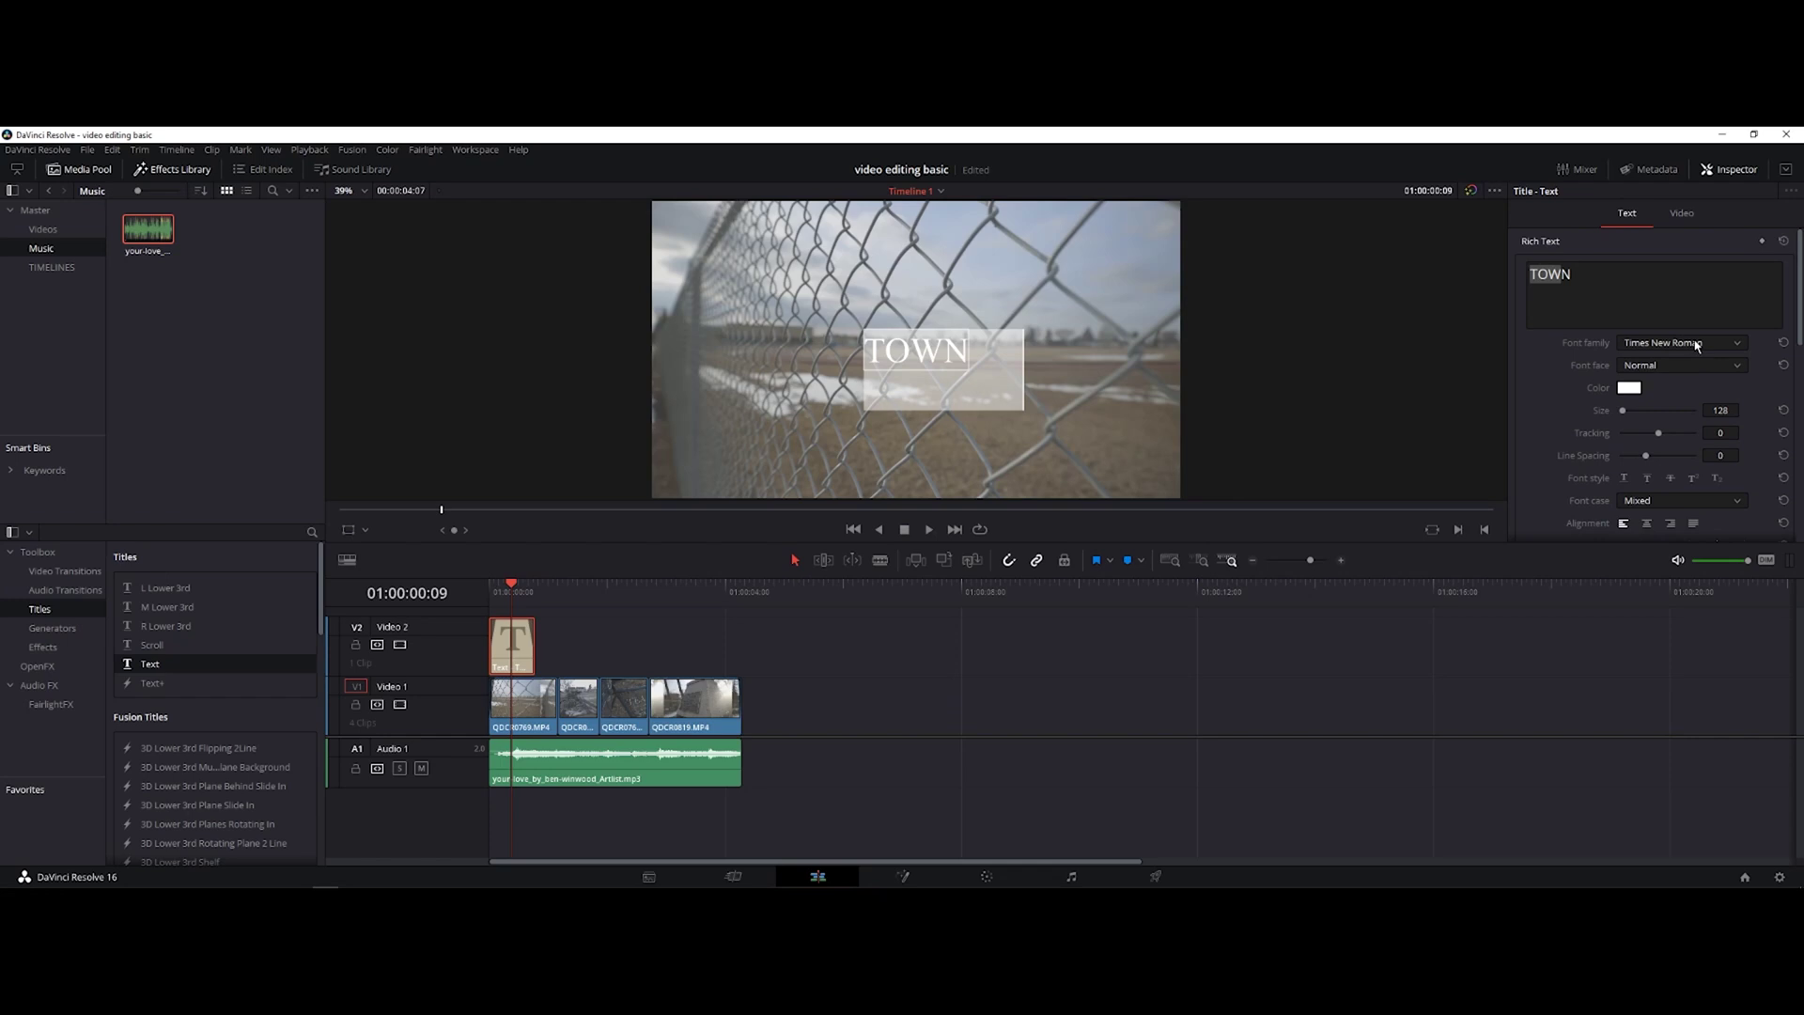
left_click(1664, 345)
left_click(1677, 354)
scroll(1665, 387, "down", 1)
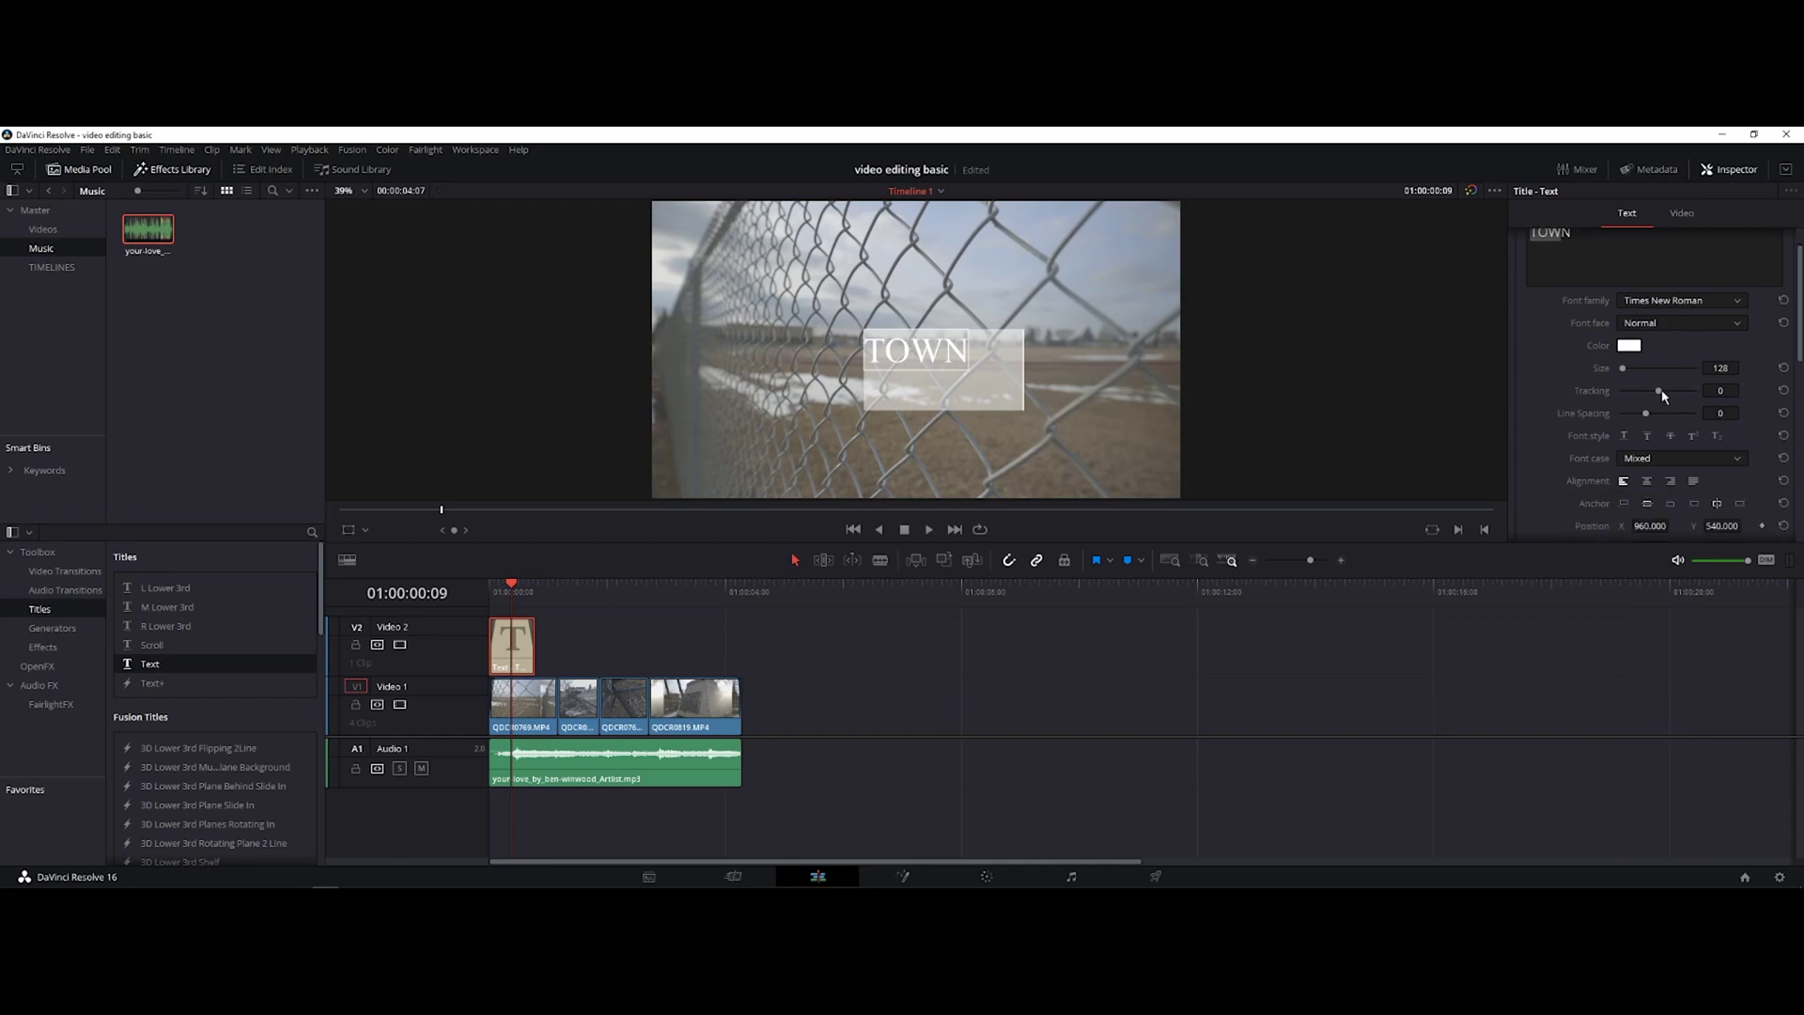
scroll(1675, 346, "down", 10)
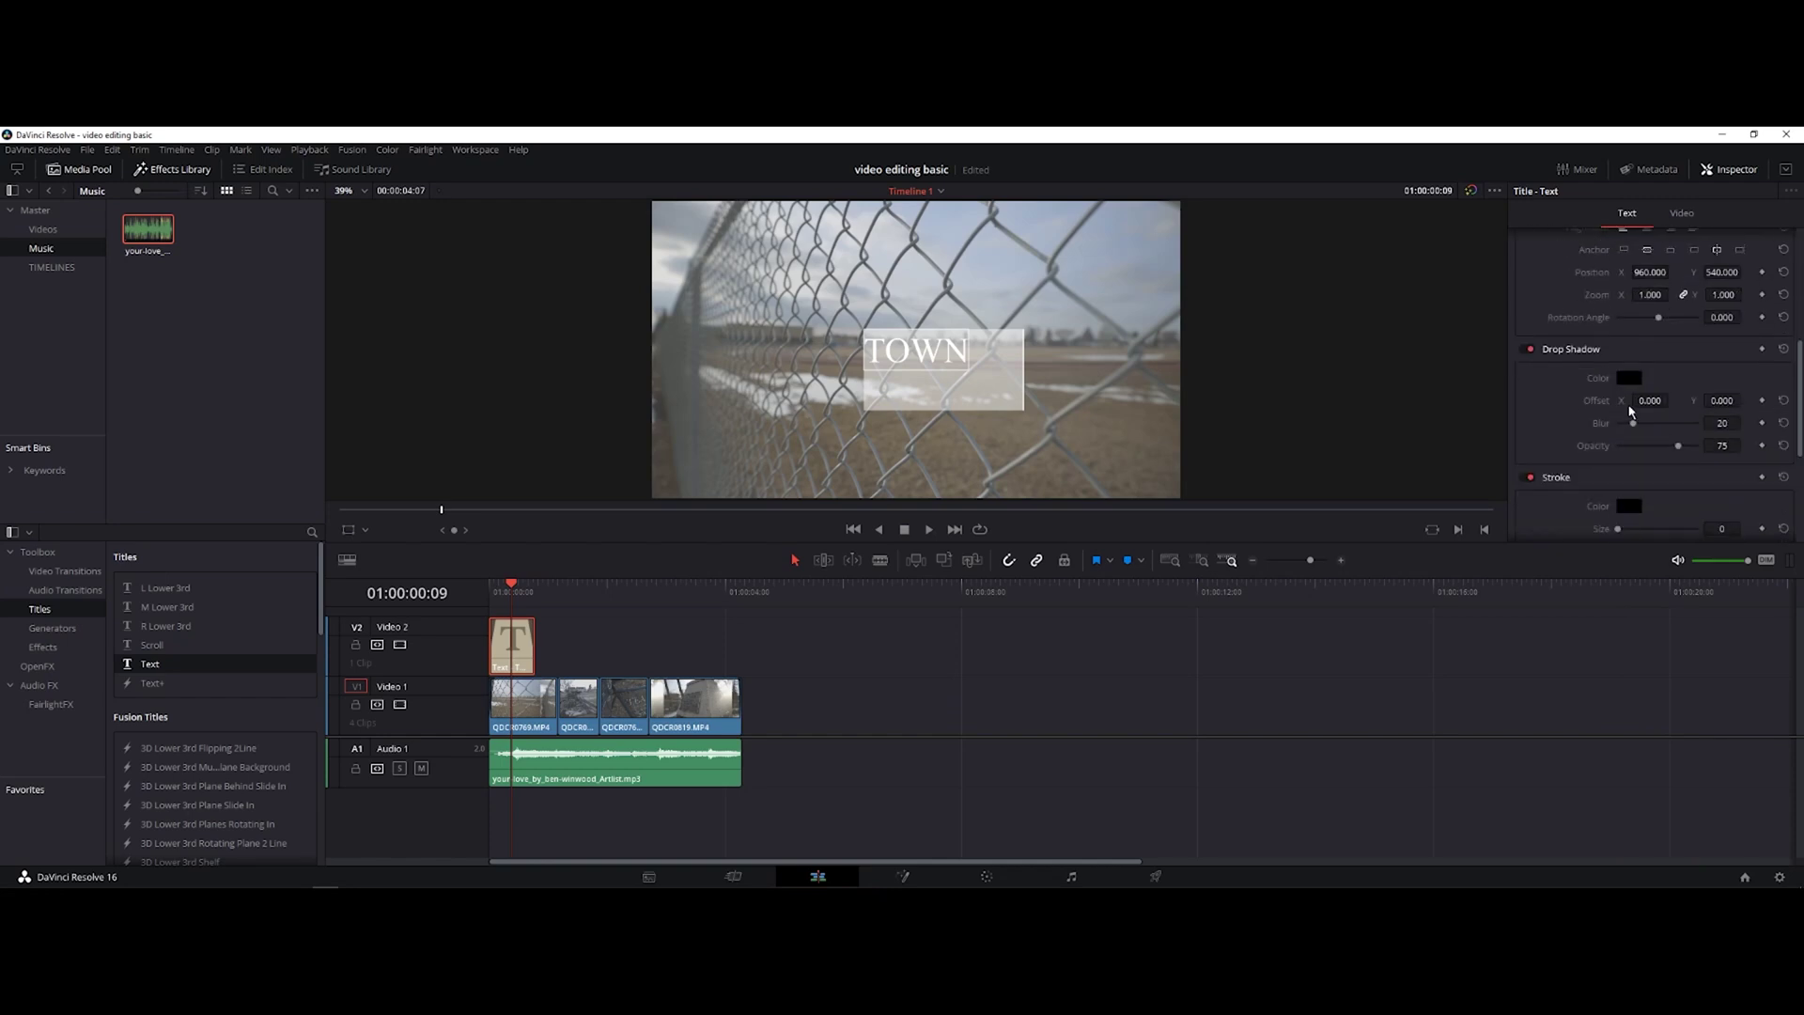
scroll(1630, 411, "down", 3)
Set the font size of the whole "TOWN" title text to 100.
scroll(1649, 474, "up", 12)
mouse_move(1632, 360)
left_mouse_down()
mouse_move(1668, 360)
mouse_move(1623, 360)
left_mouse_up()
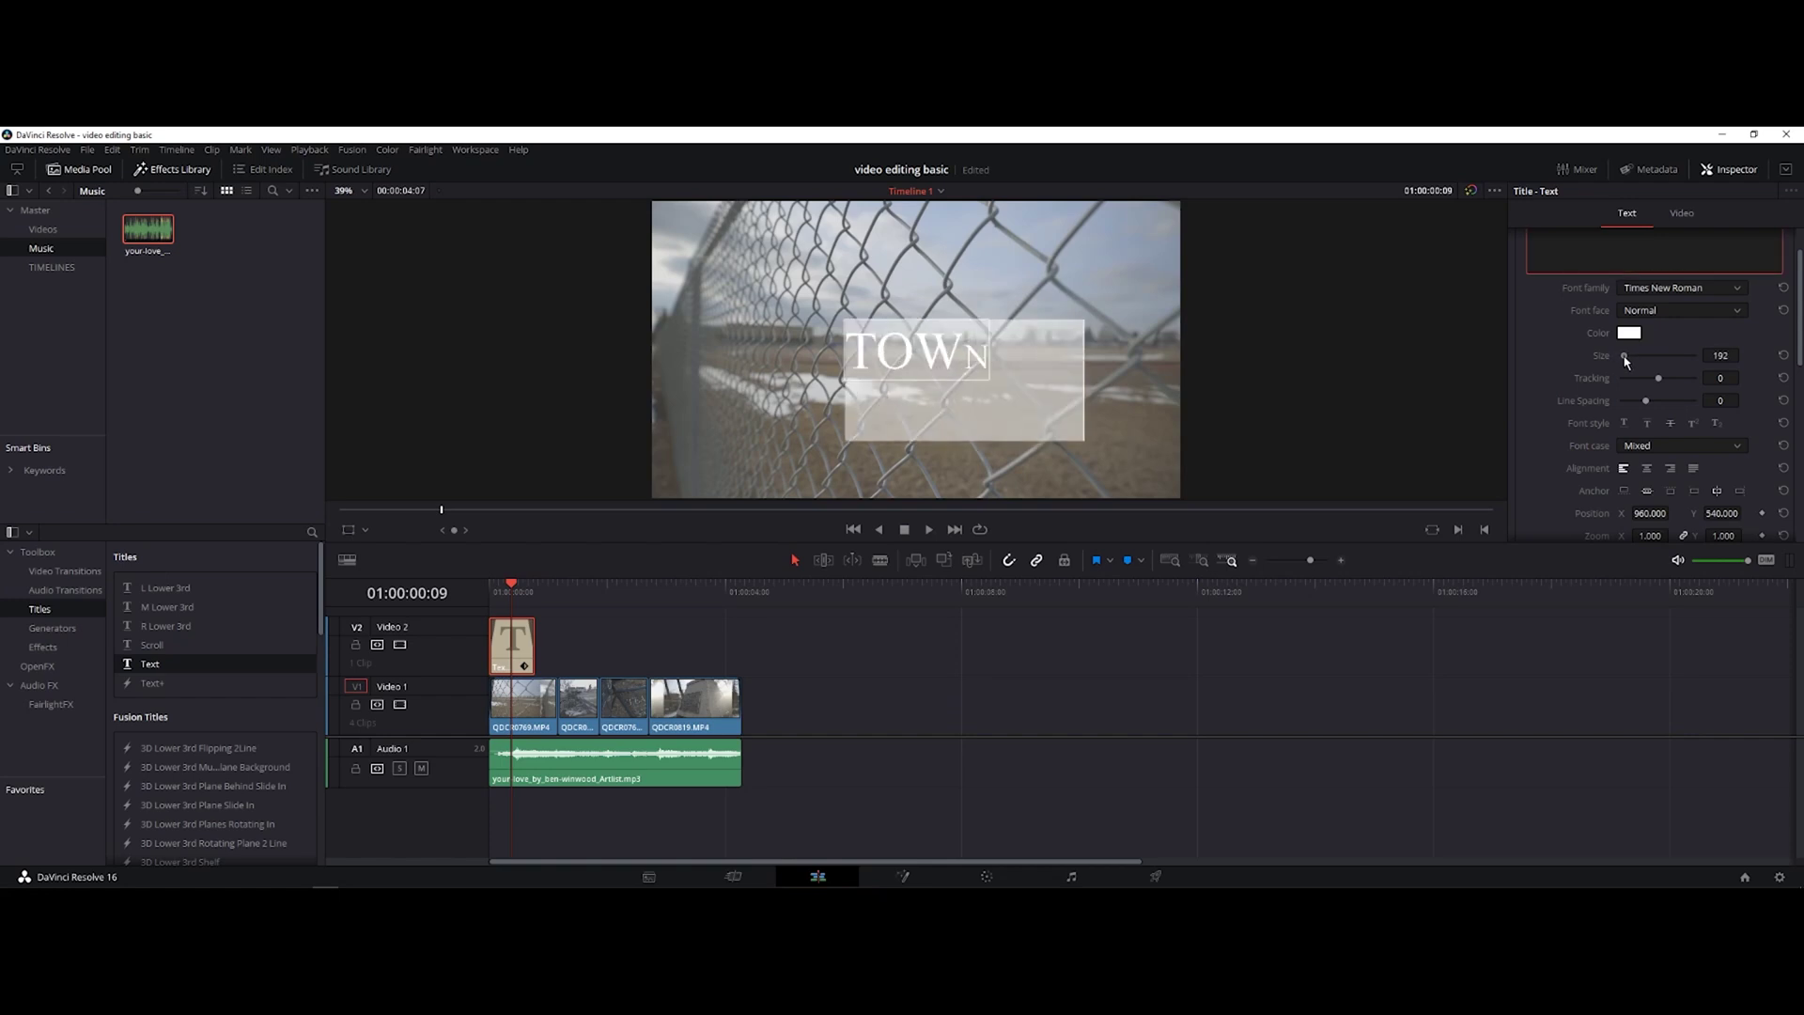
double_click(1625, 360)
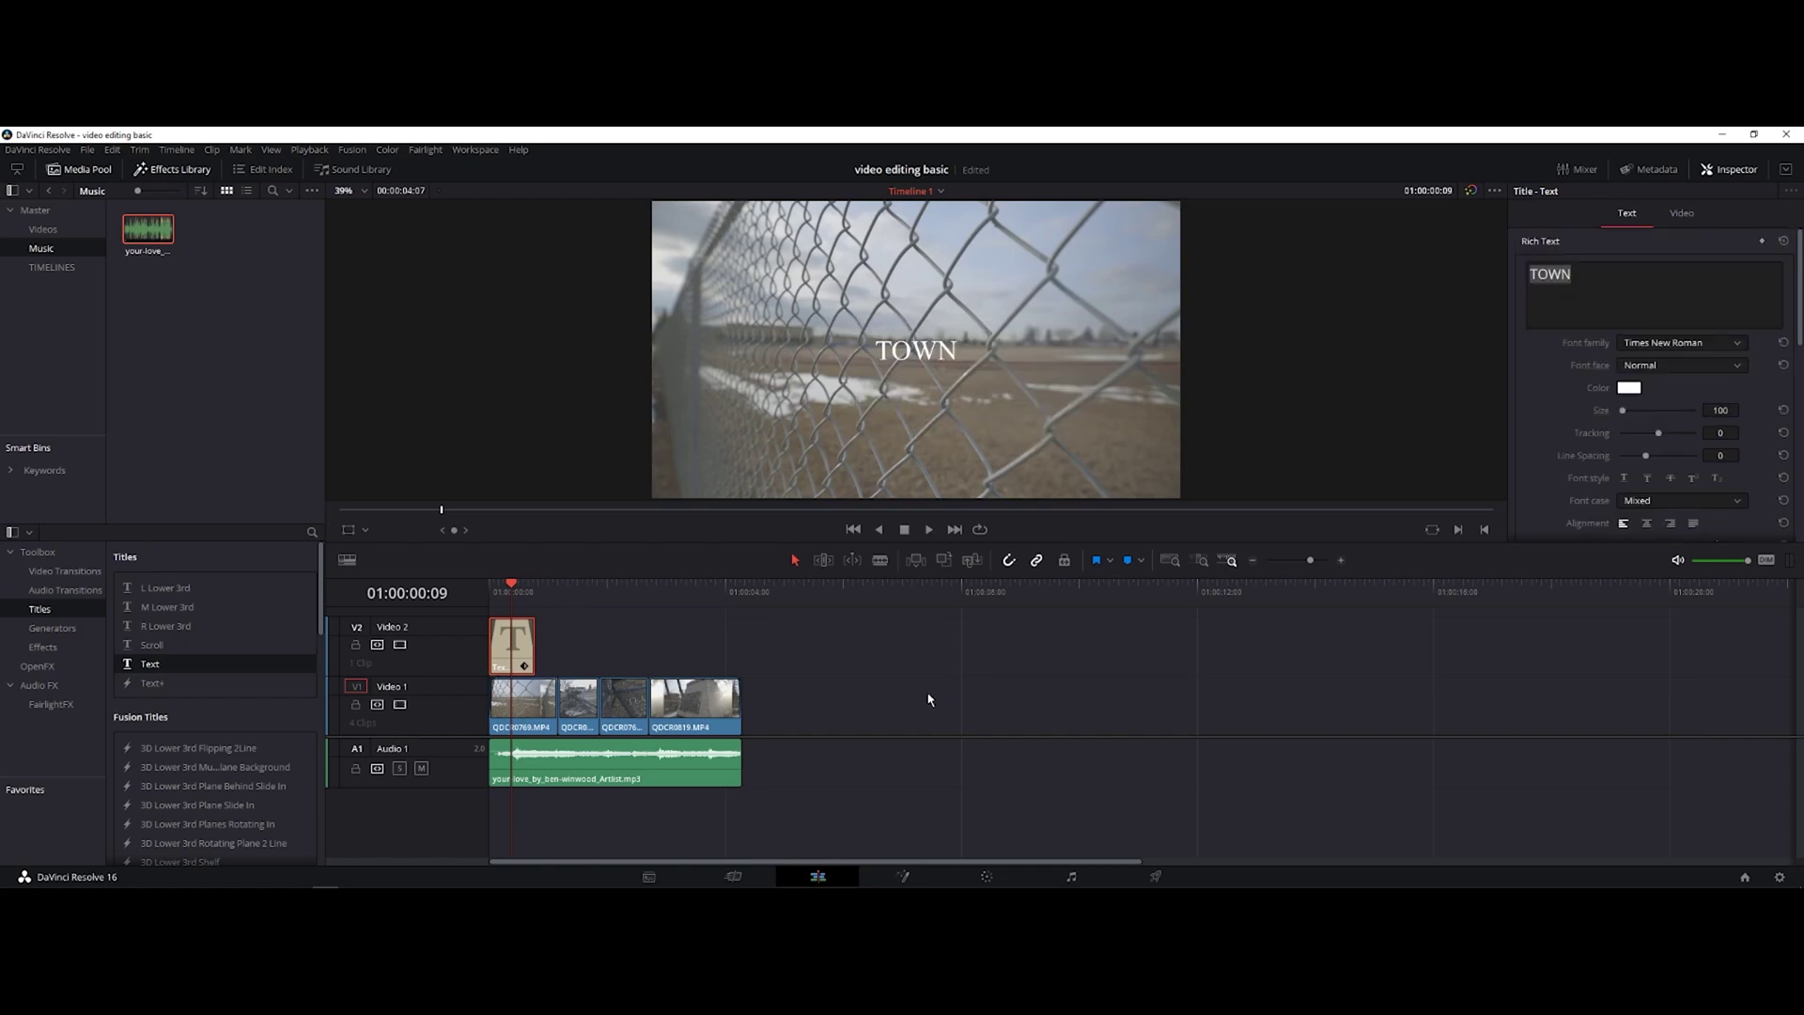
Examine the first video clip's composite modes, transform, cropping, stabilization and retime options in the Inspector.
left_click(523, 714)
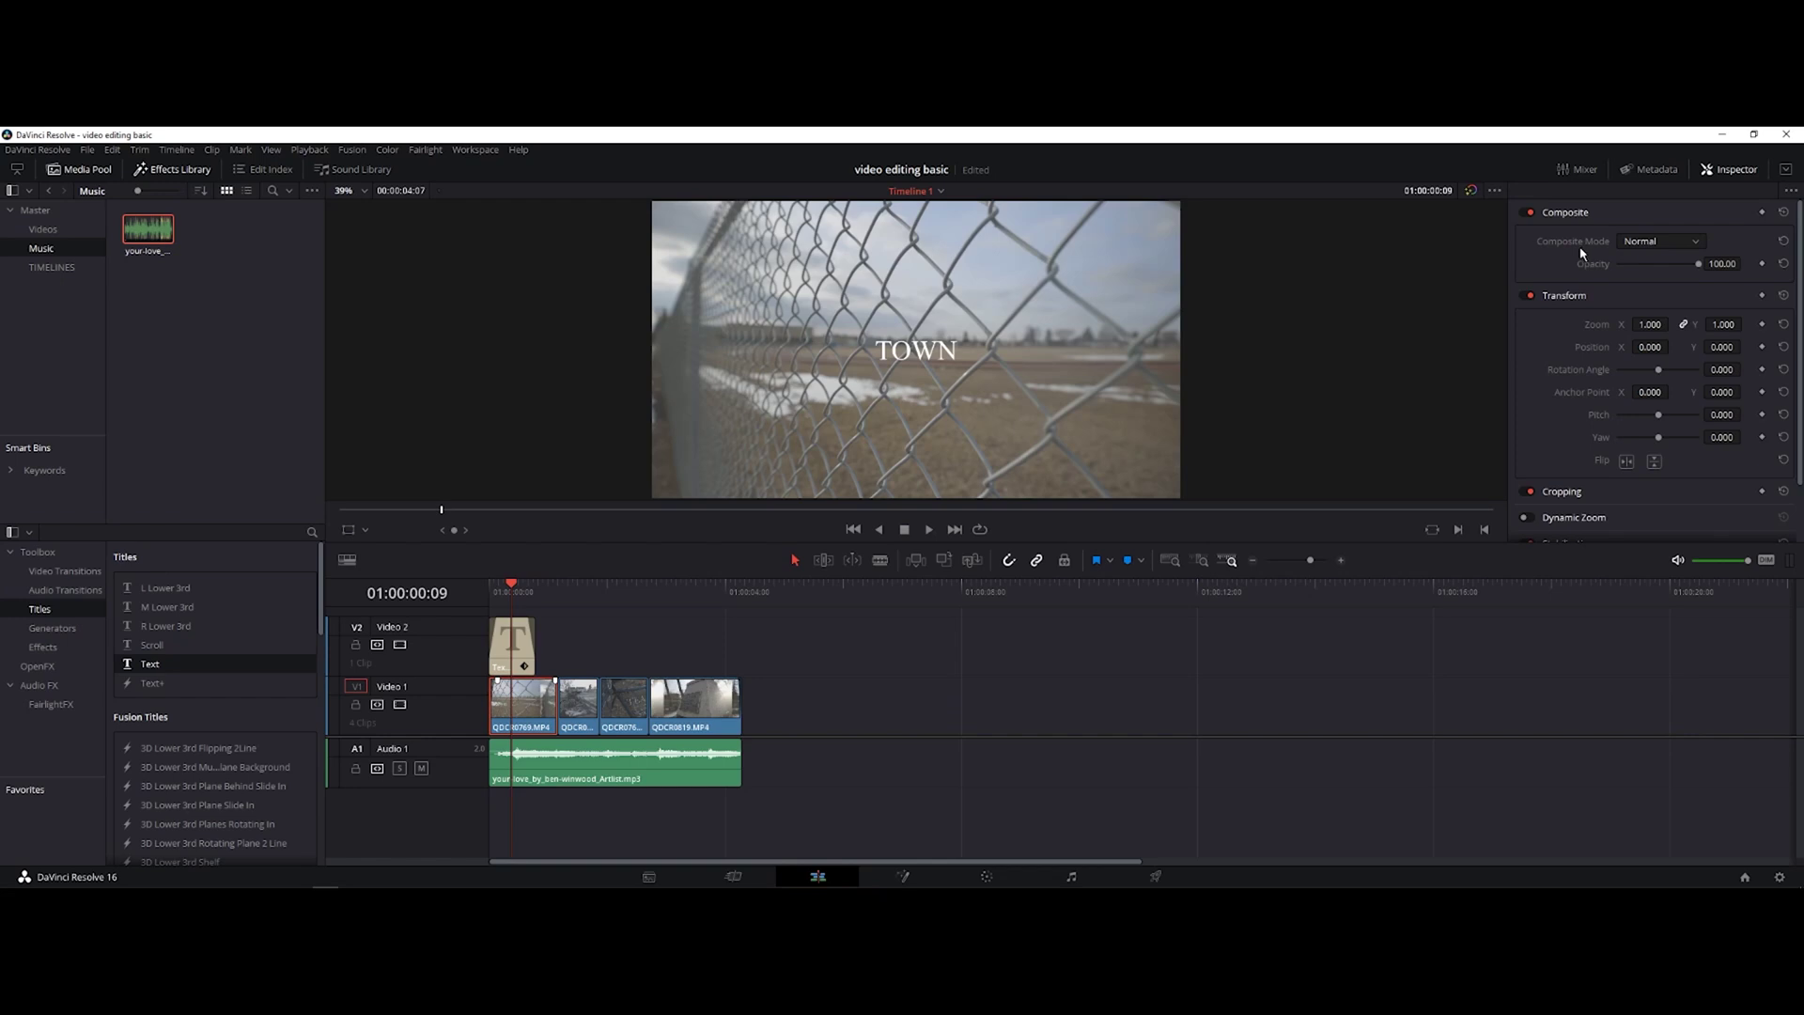
scroll(1593, 347, "down", 2)
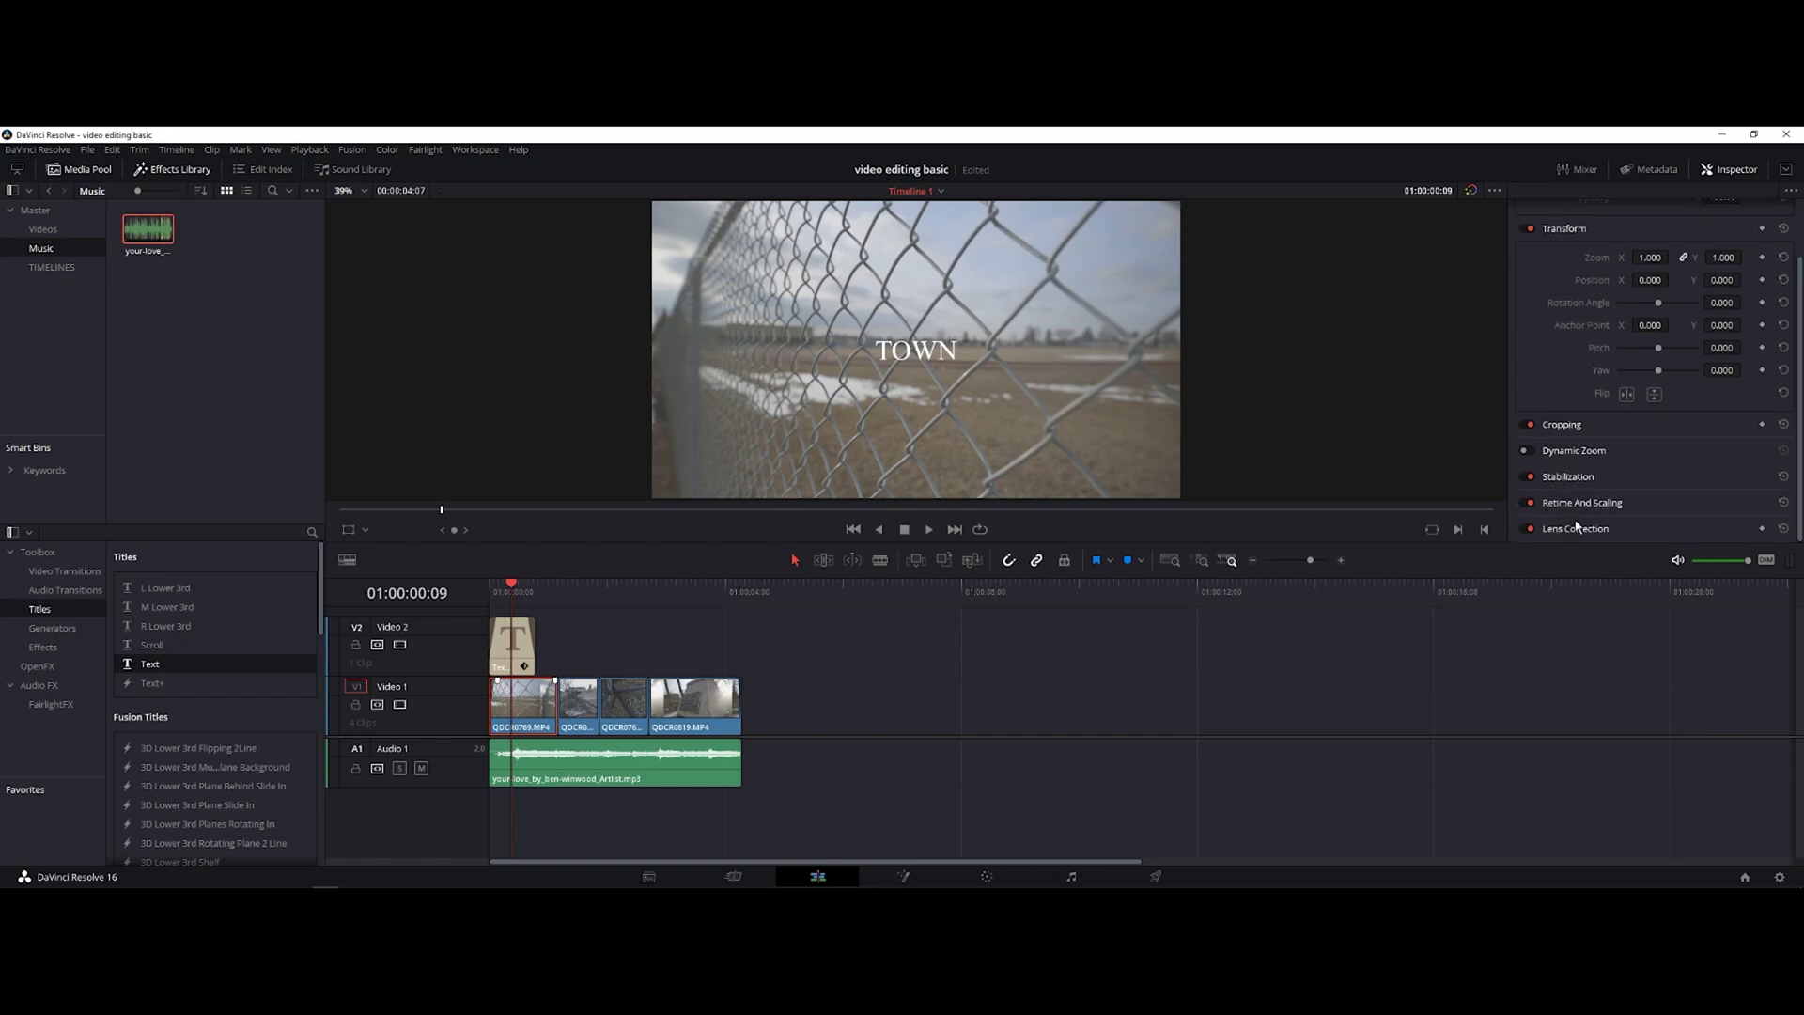
scroll(1594, 444, "up", 2)
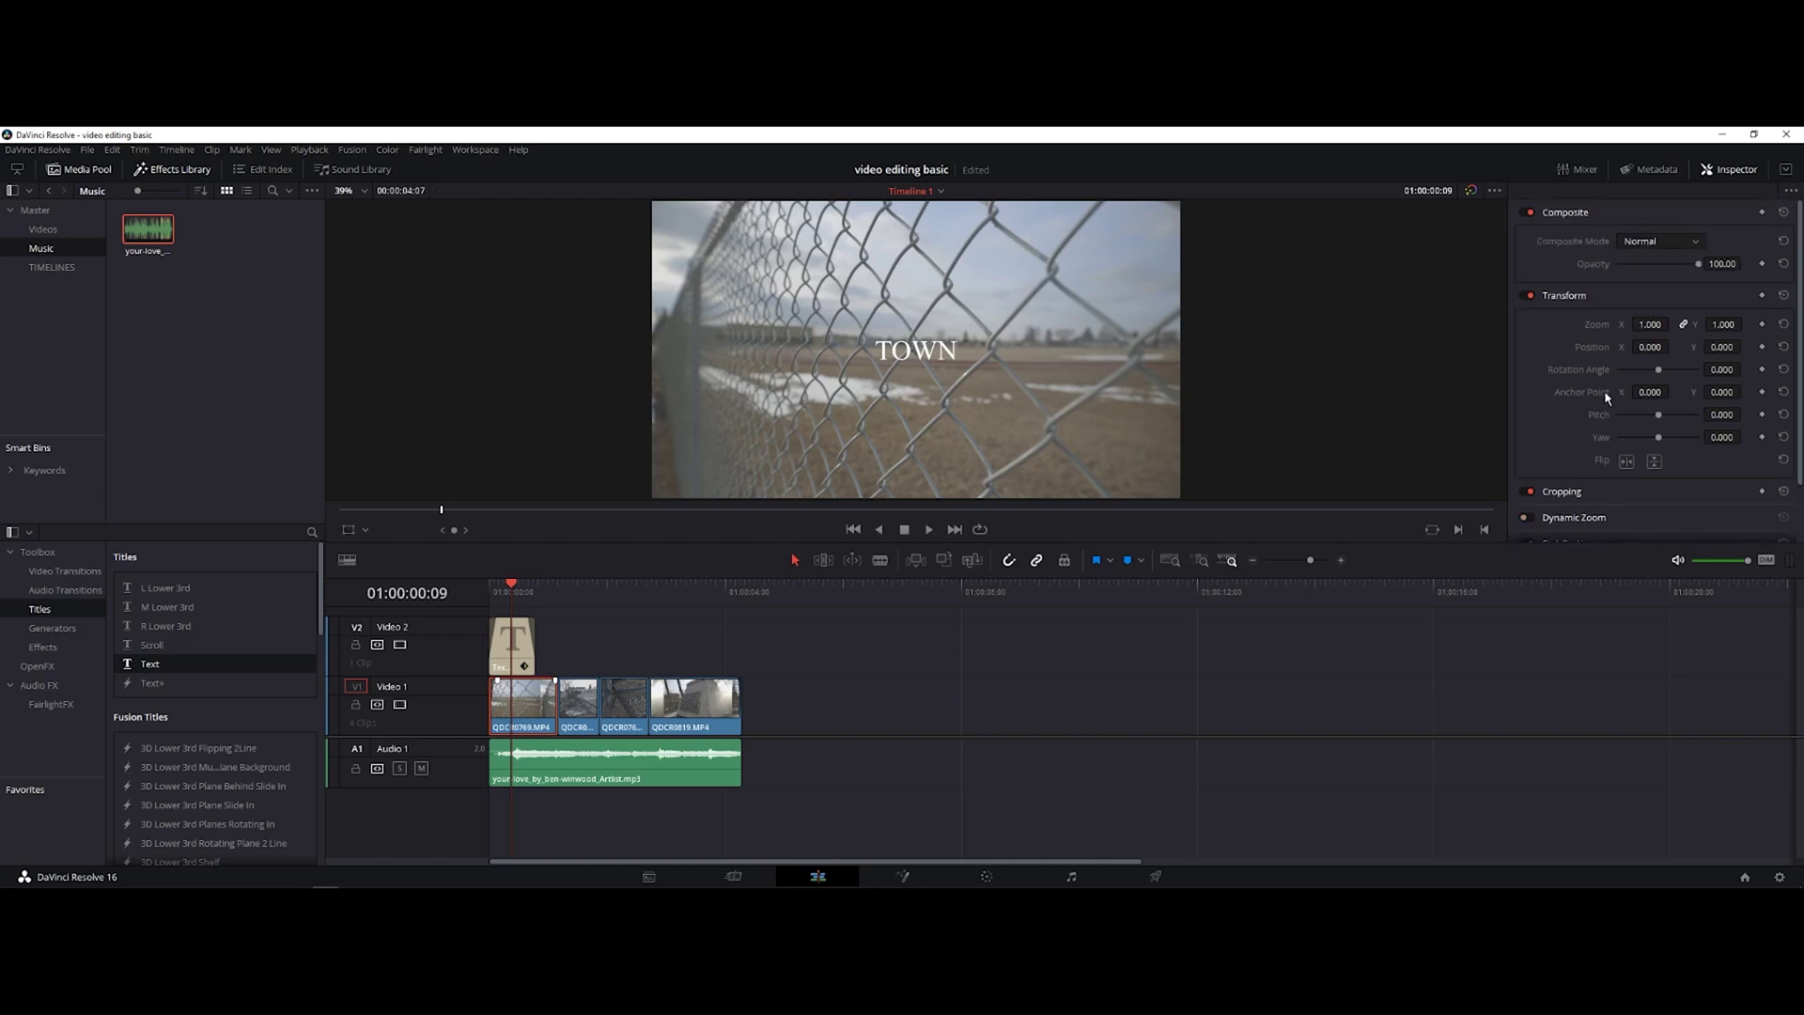
left_click(1695, 242)
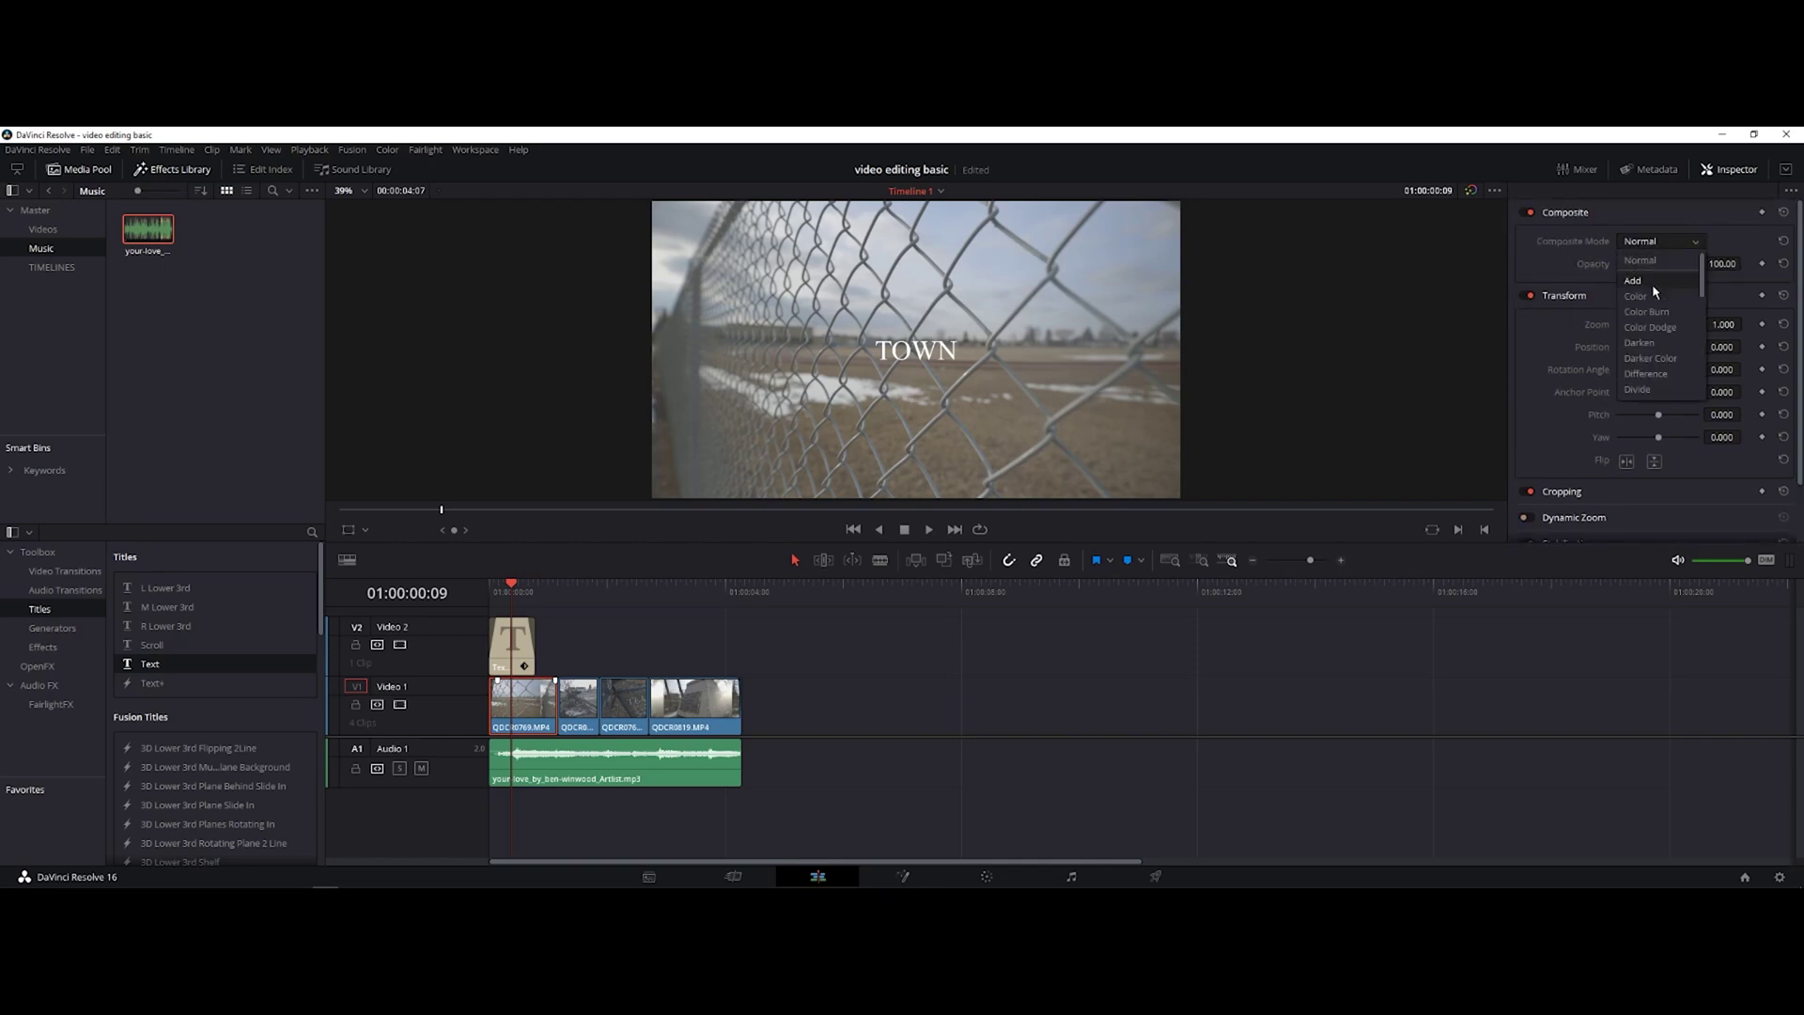
left_click(1550, 361)
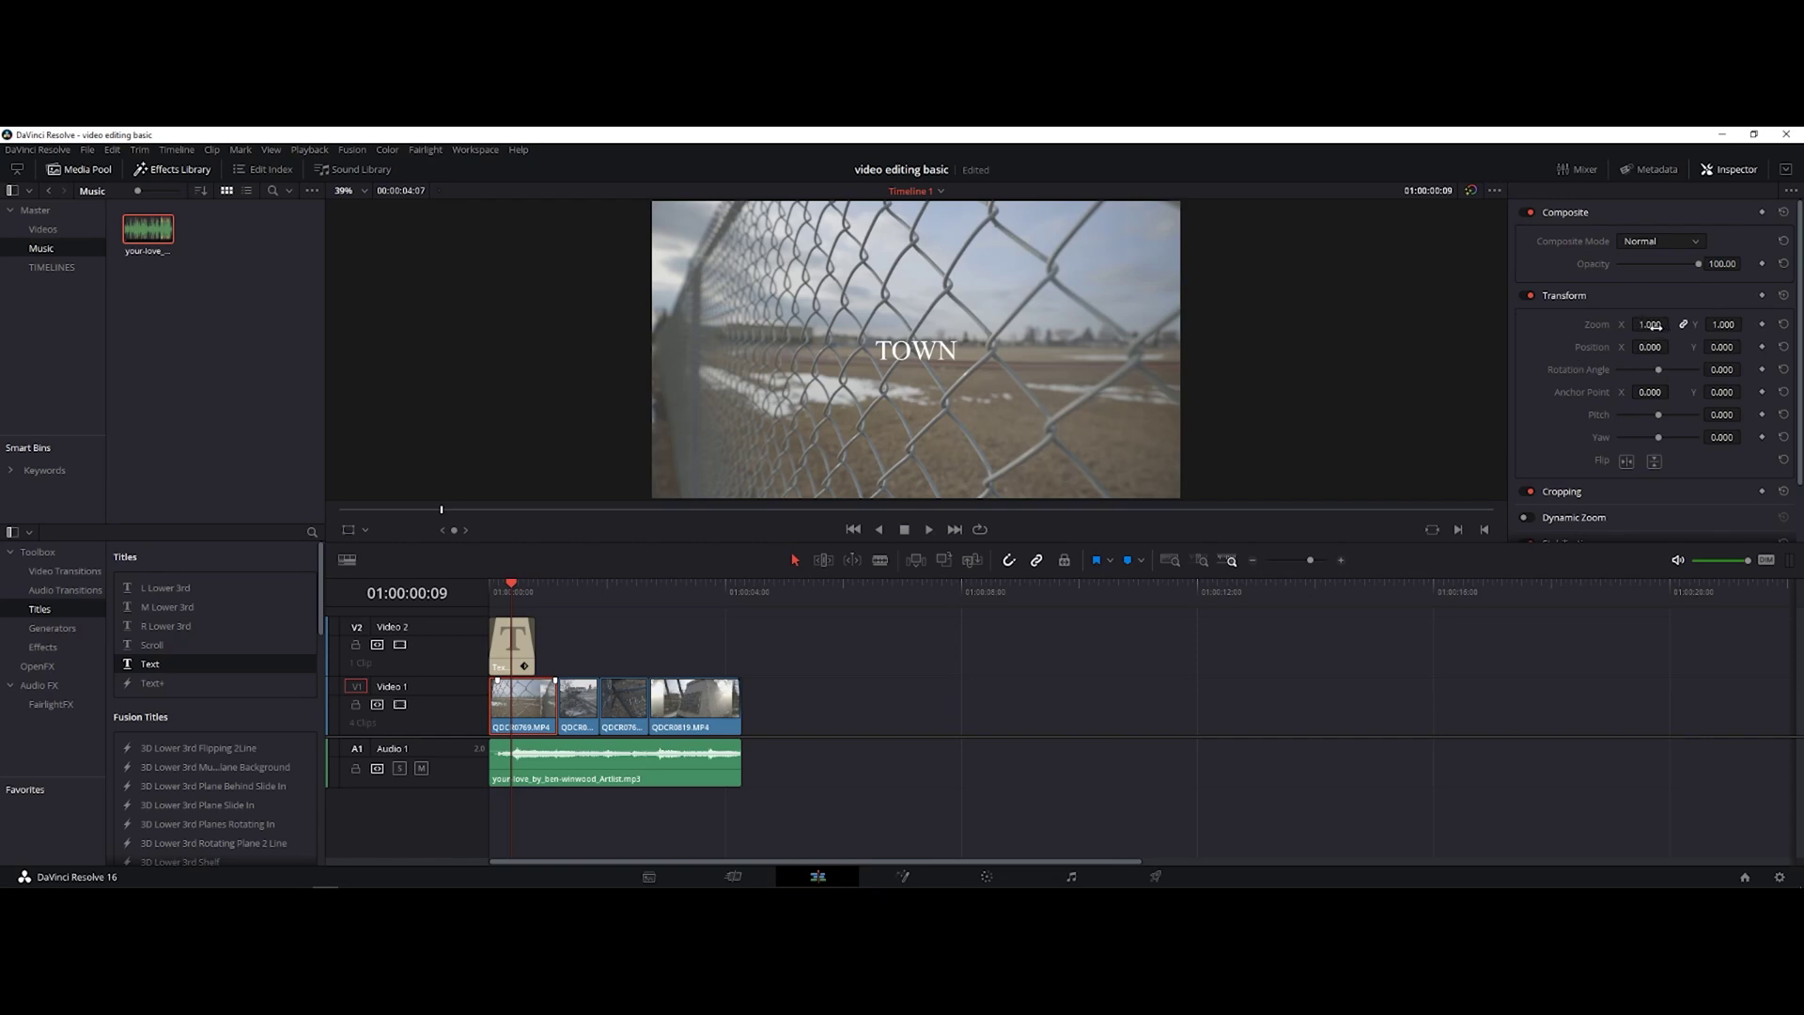
Try rotating the first video clip to about -40.7 degrees, and reset its rotation angle.
mouse_move(1650, 325)
left_mouse_down()
mouse_move(1672, 324)
mouse_move(1631, 324)
mouse_move(1654, 325)
left_mouse_up()
left_click_drag(1659, 370, 1656, 374)
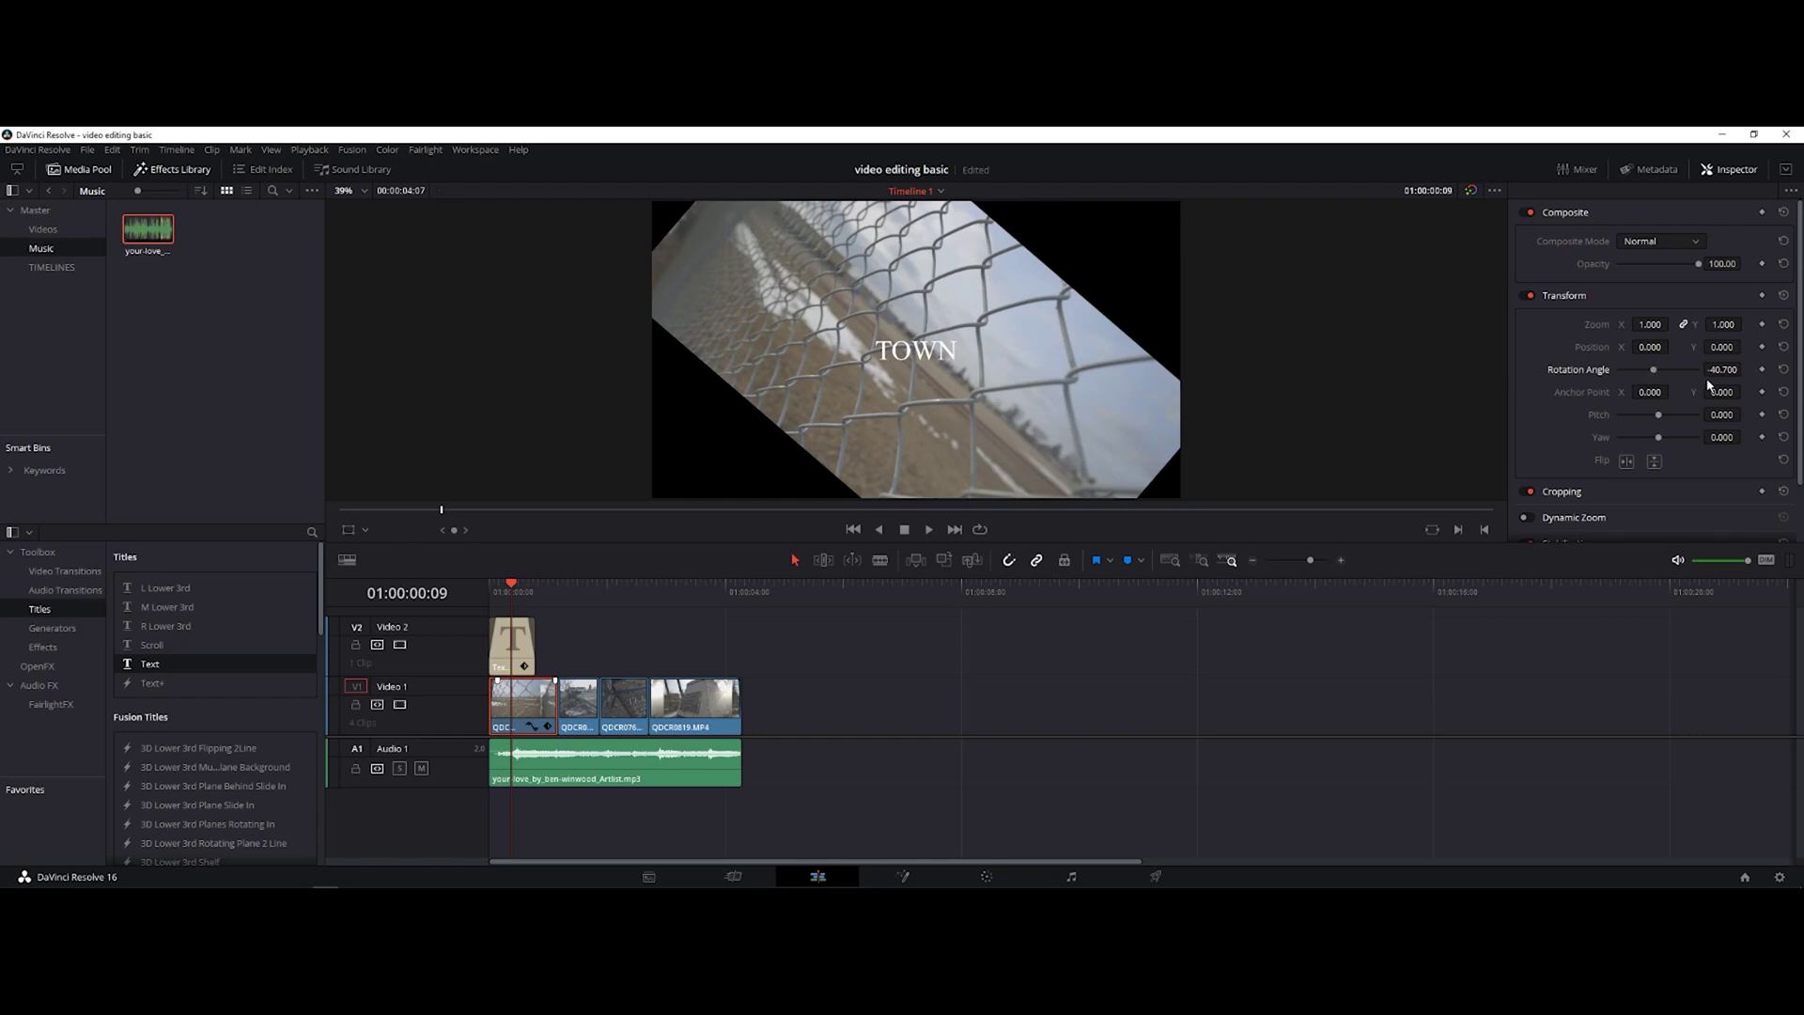
left_click_drag(1654, 371, 1657, 371)
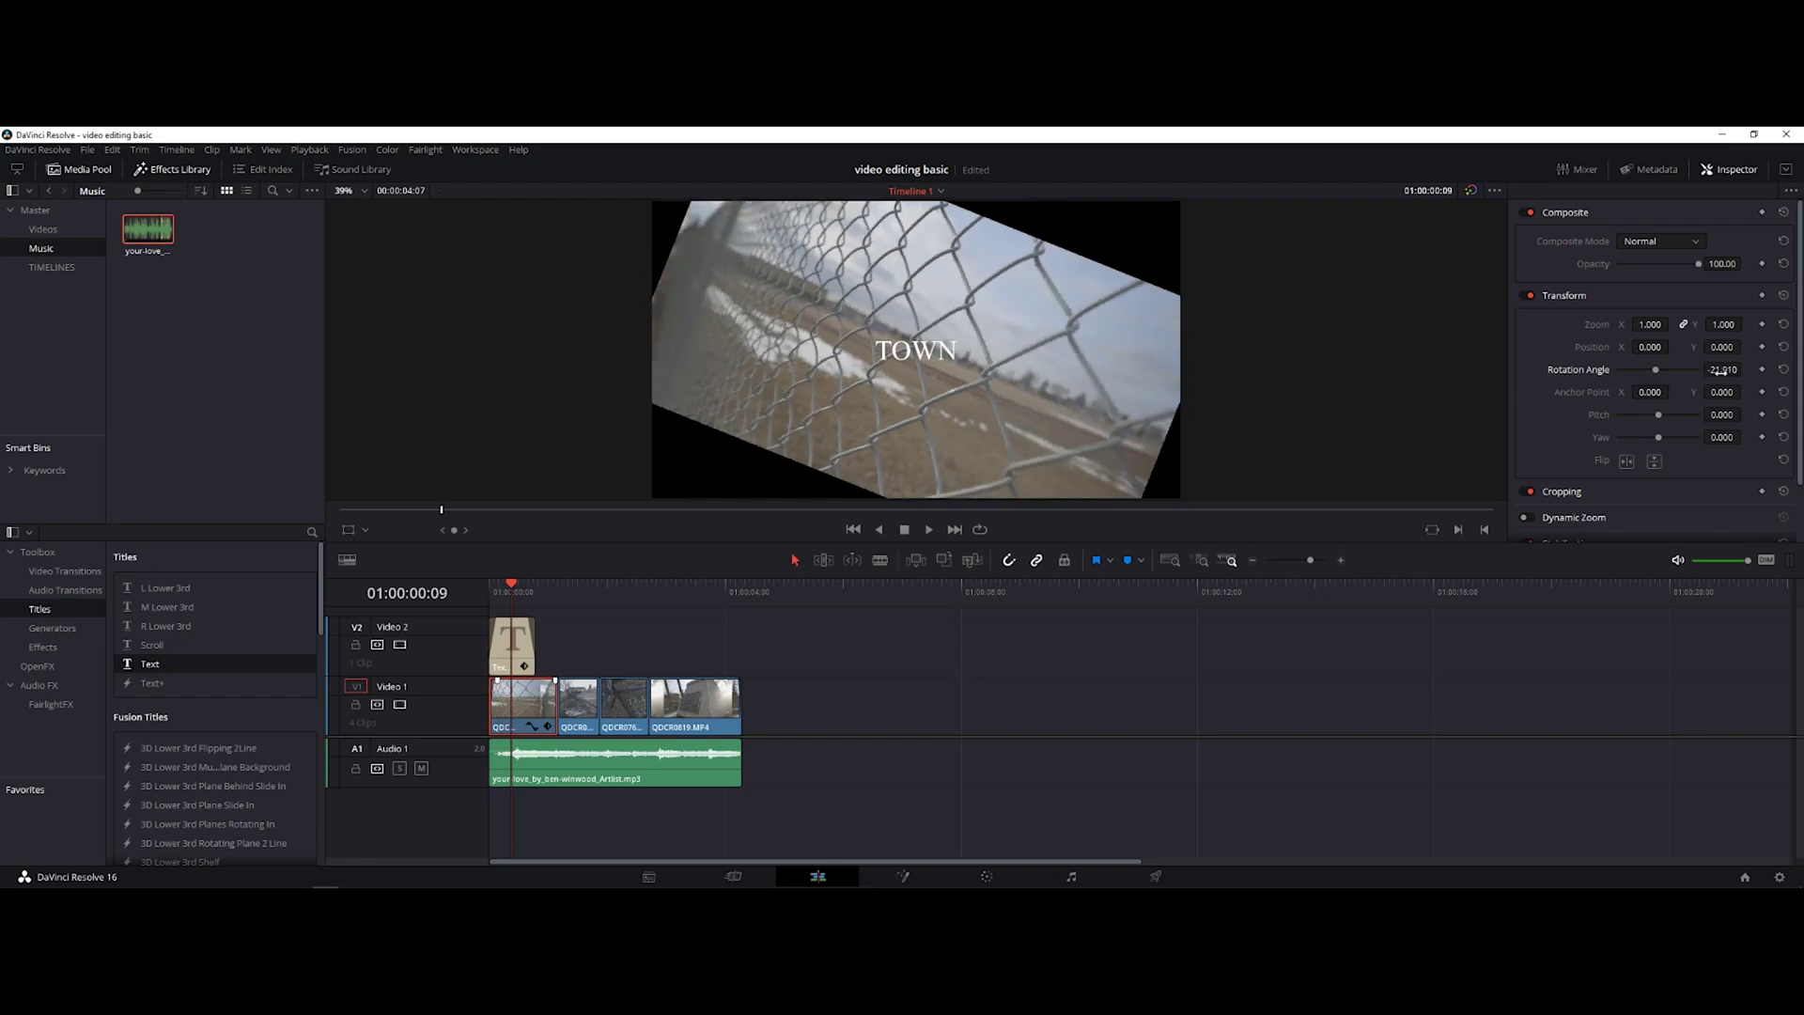
left_click(1782, 370)
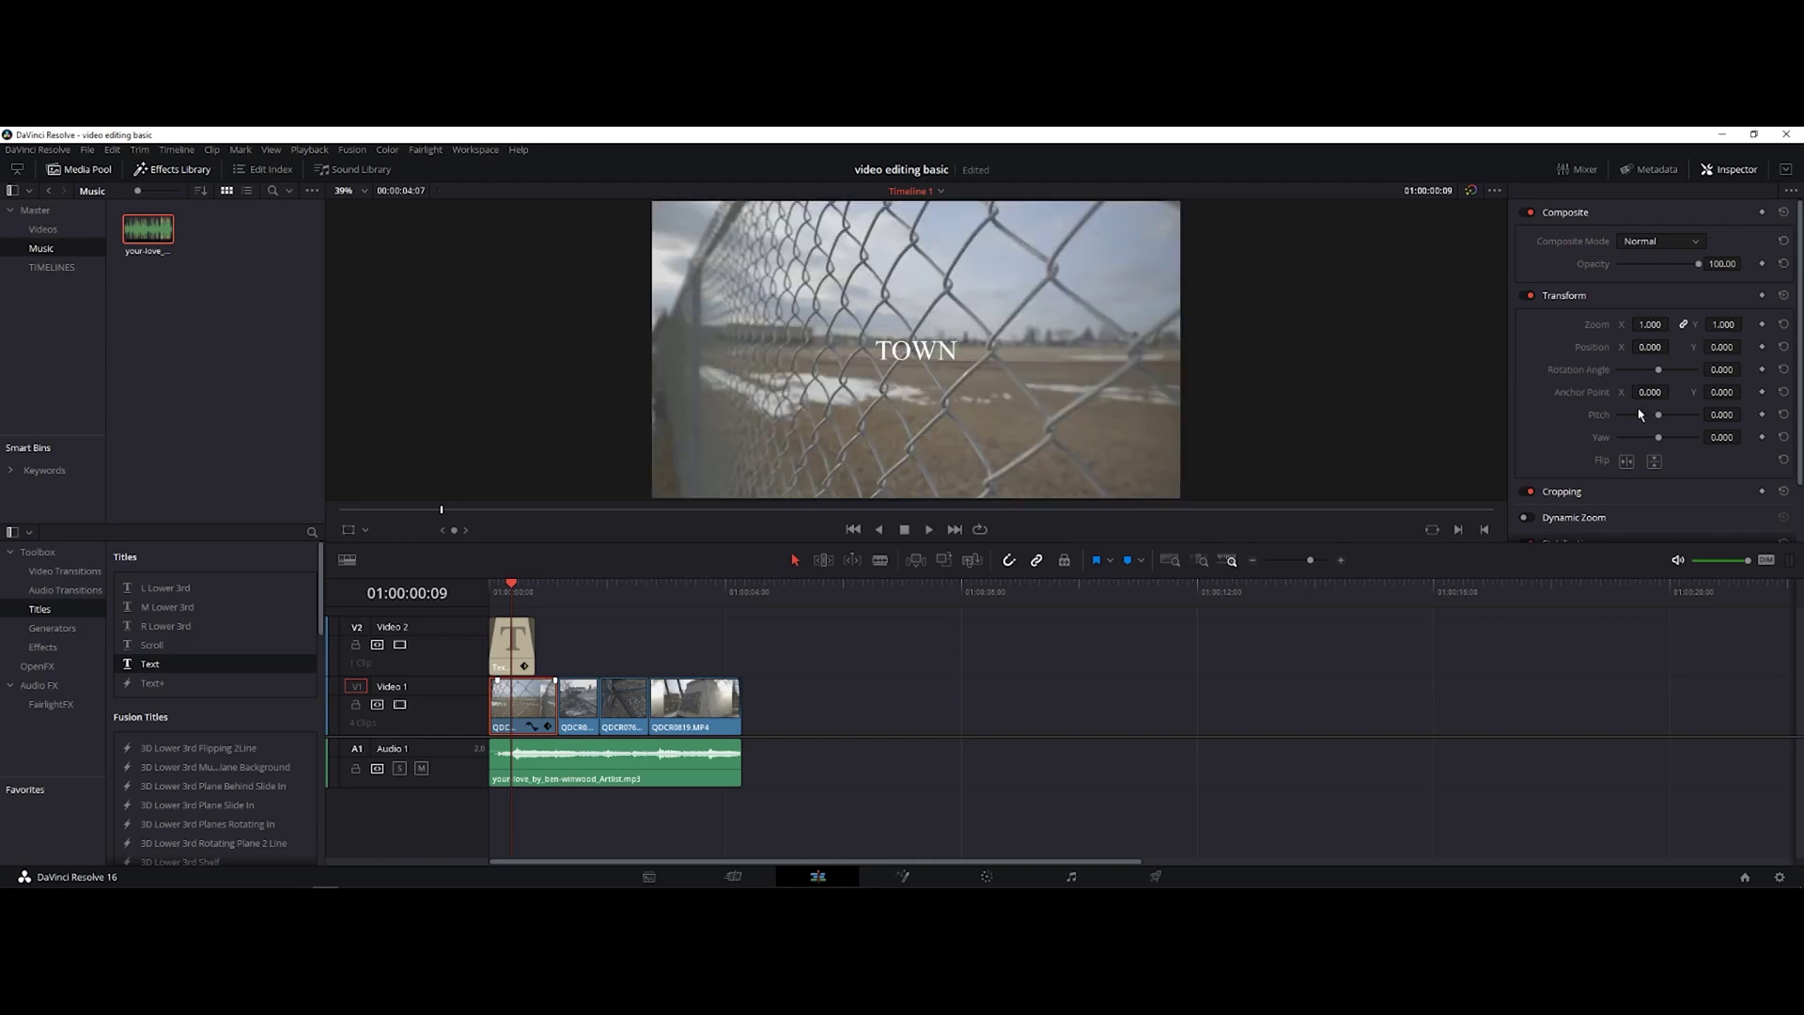
mouse_move(517, 585)
left_mouse_down()
mouse_move(634, 584)
mouse_move(535, 584)
left_mouse_up()
left_click(516, 584)
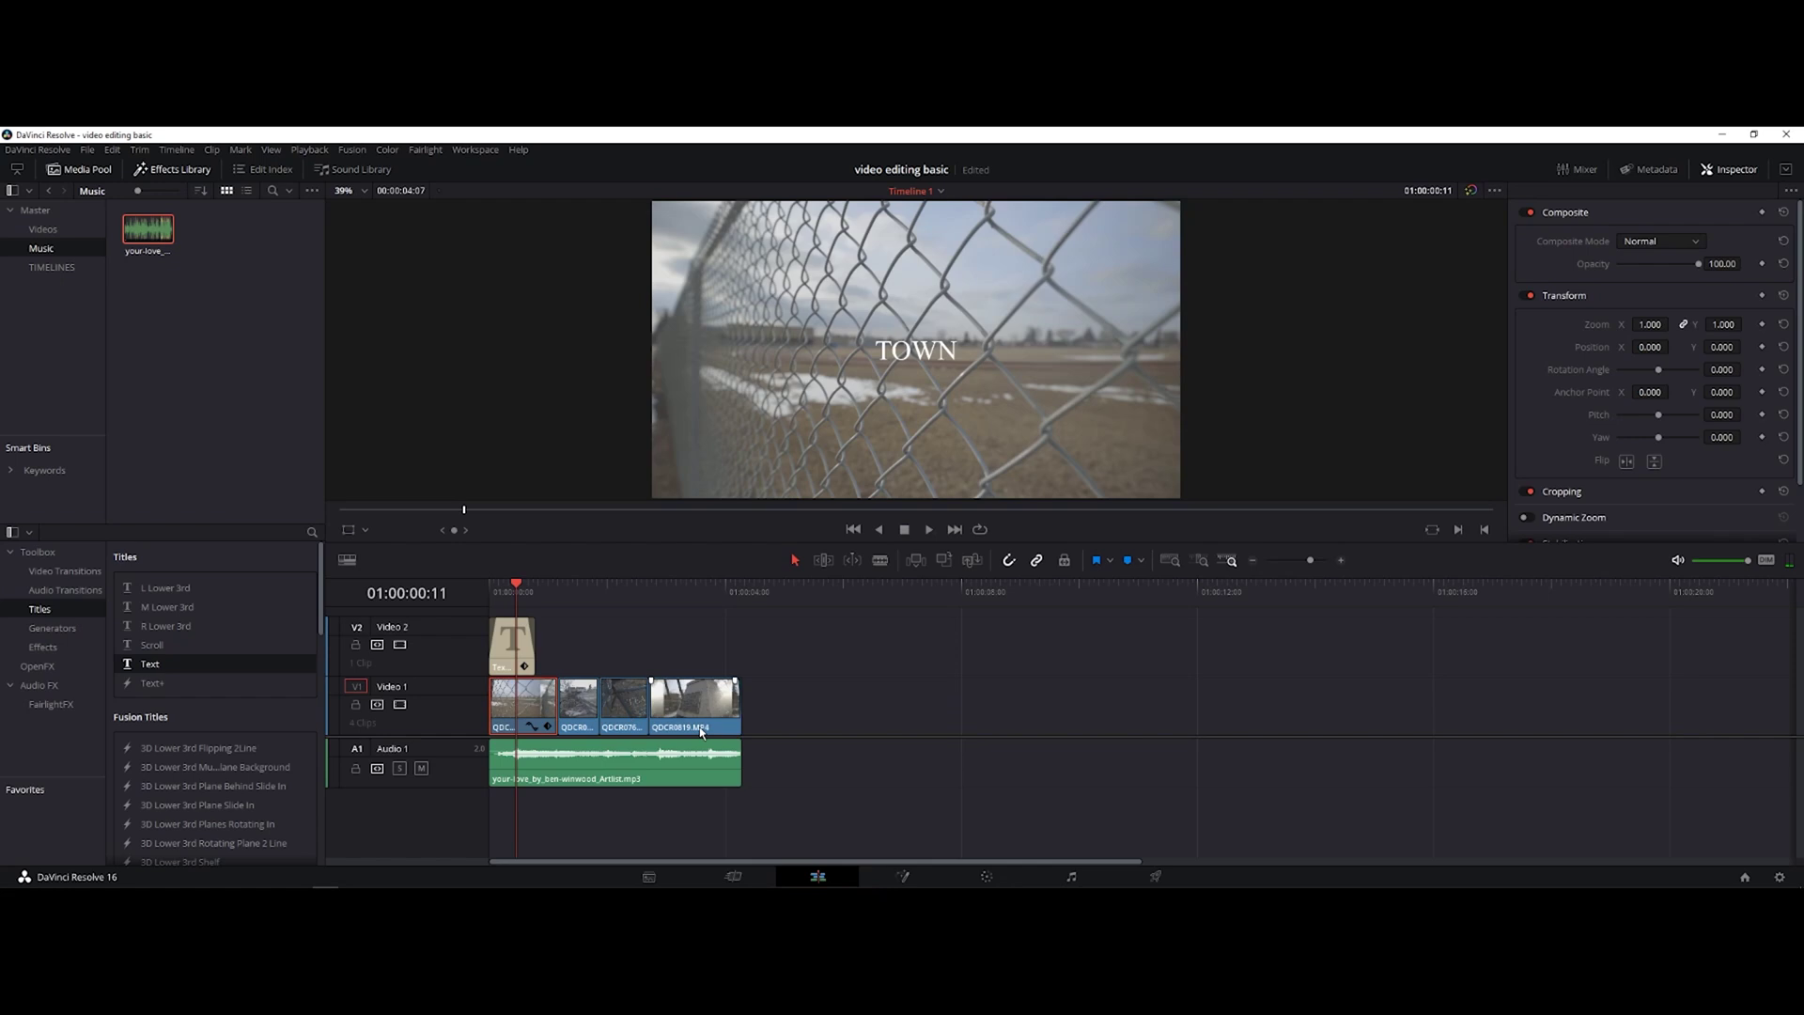
mouse_move(738, 714)
left_mouse_down()
mouse_move(865, 704)
mouse_move(739, 706)
left_mouse_up()
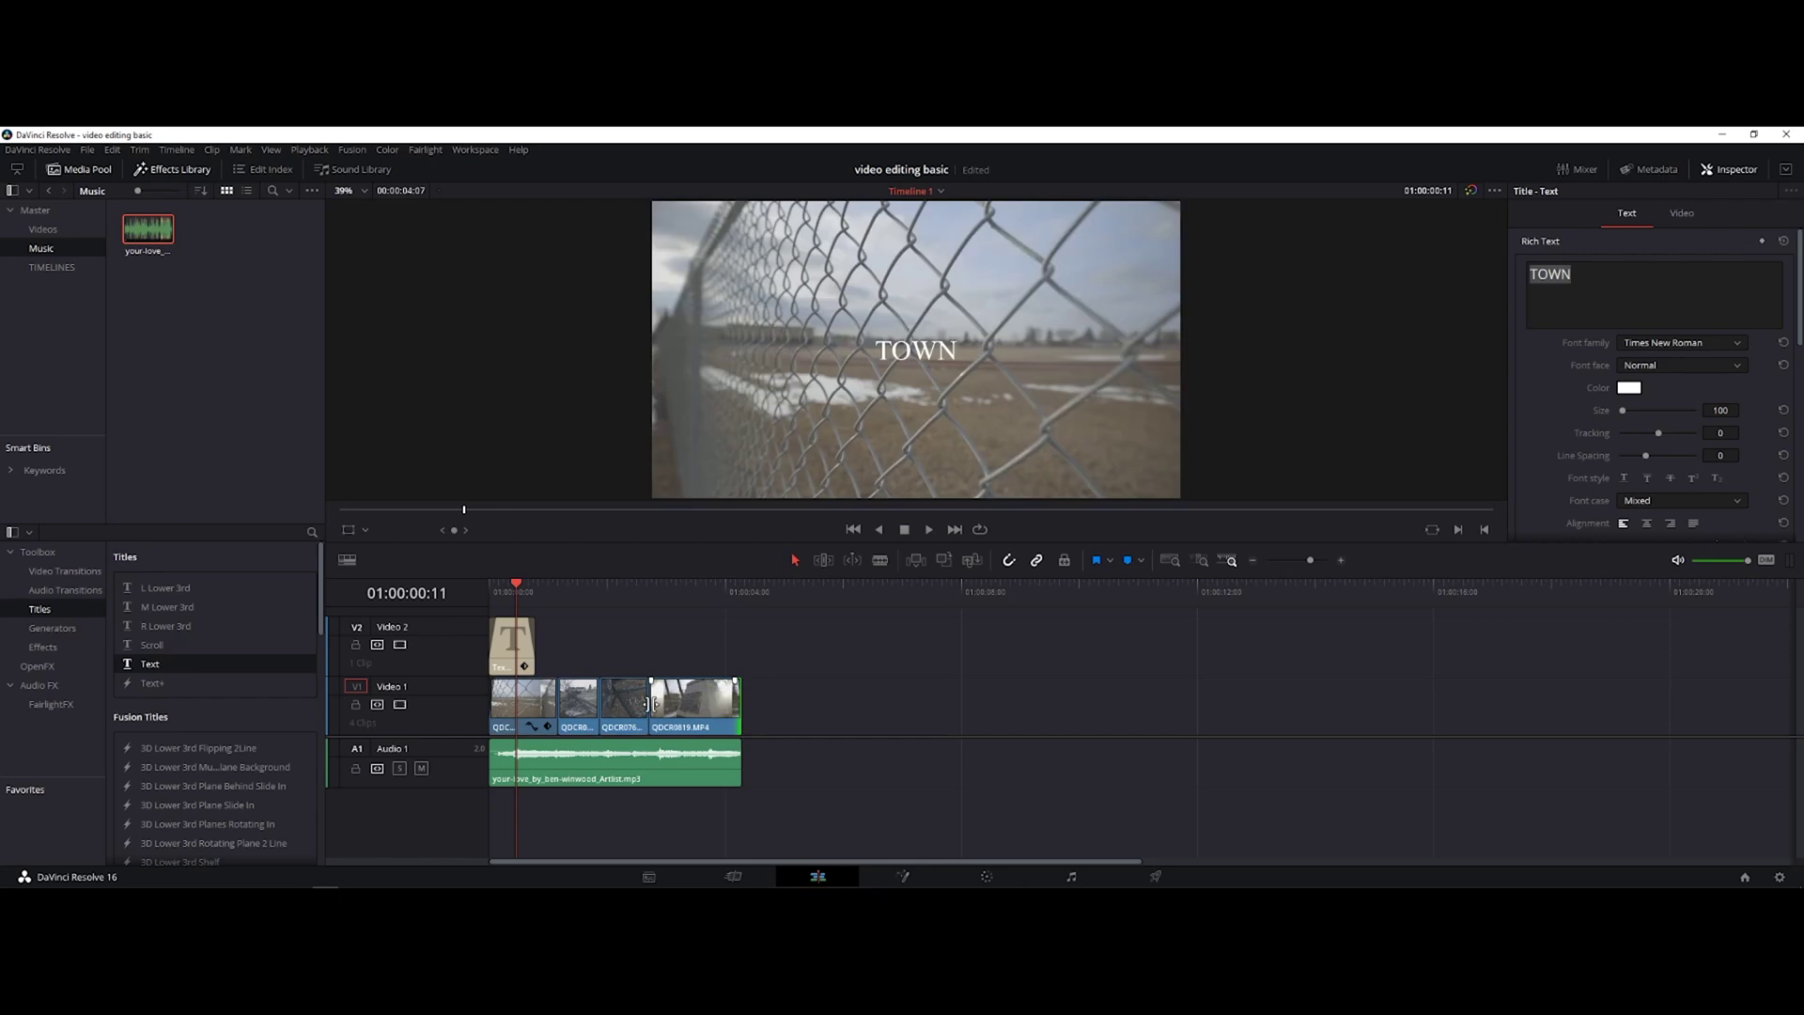
mouse_move(741, 758)
left_mouse_down()
mouse_move(868, 757)
mouse_move(742, 757)
left_mouse_up()
Switch to the Deliver page and load the YouTube 1080p render preset.
left_click(1159, 876)
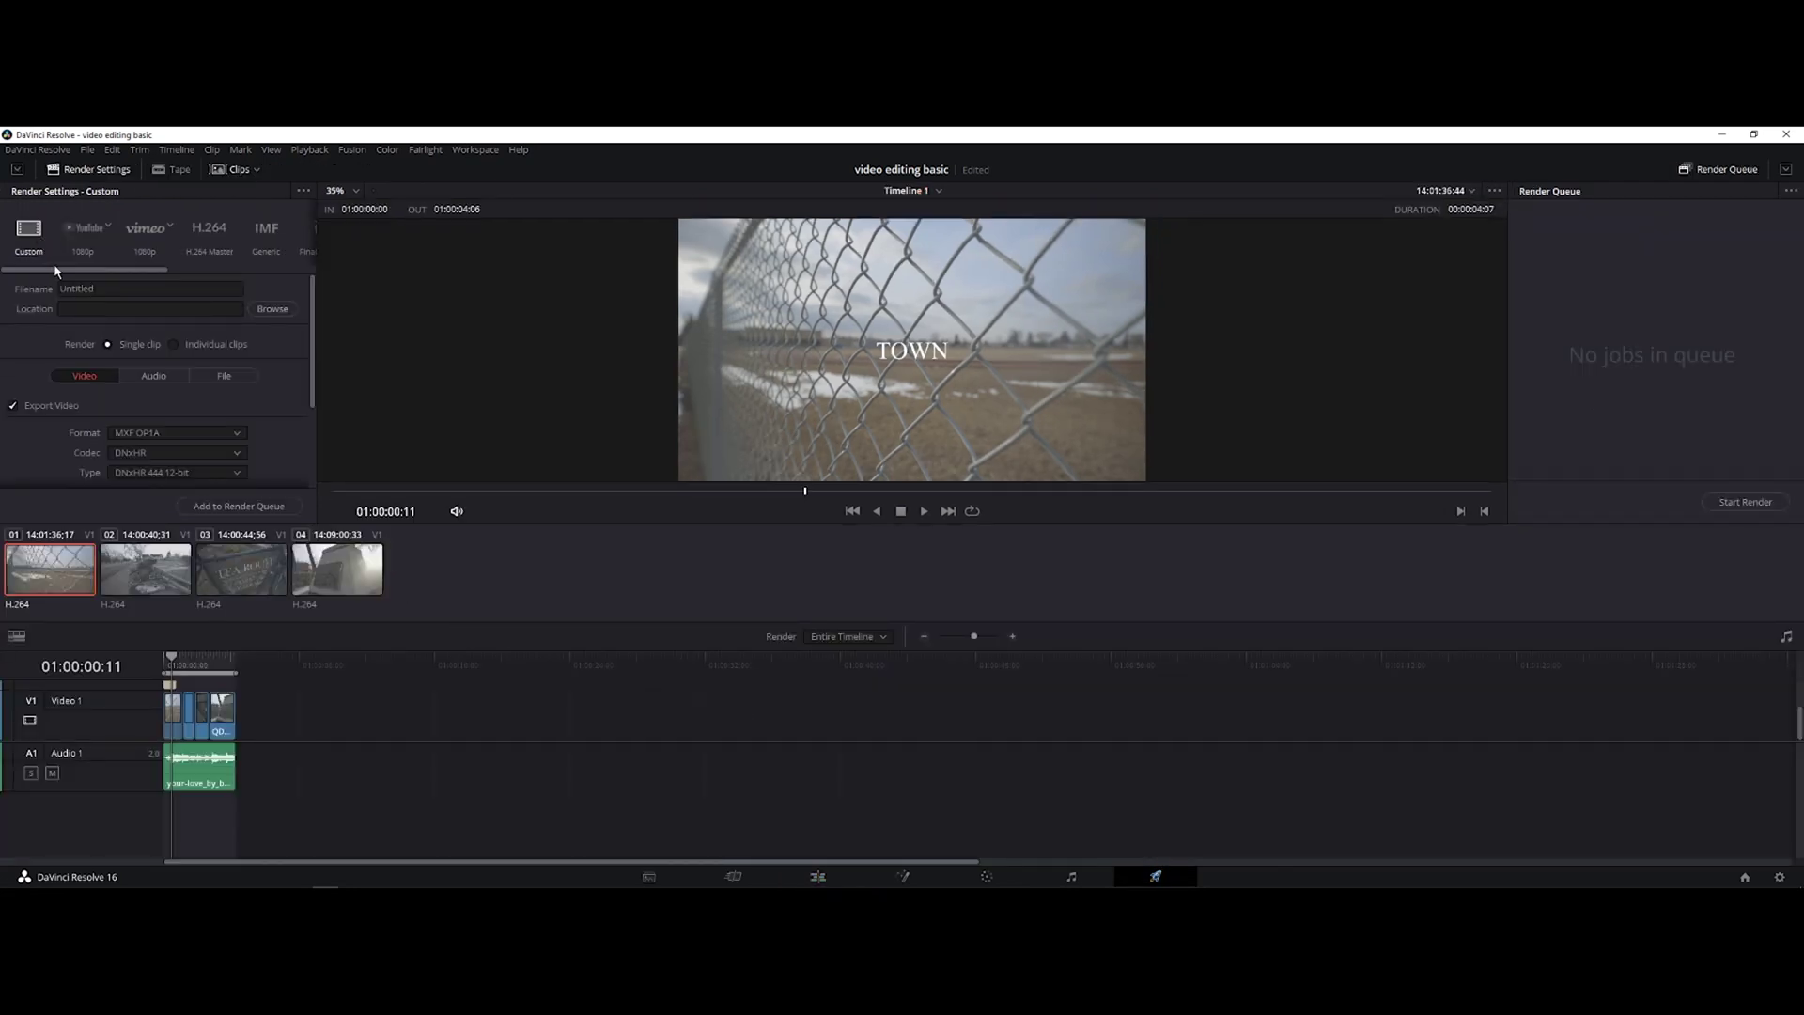
mouse_move(88, 269)
left_mouse_down()
mouse_move(141, 271)
mouse_move(64, 278)
left_mouse_up()
left_click(91, 237)
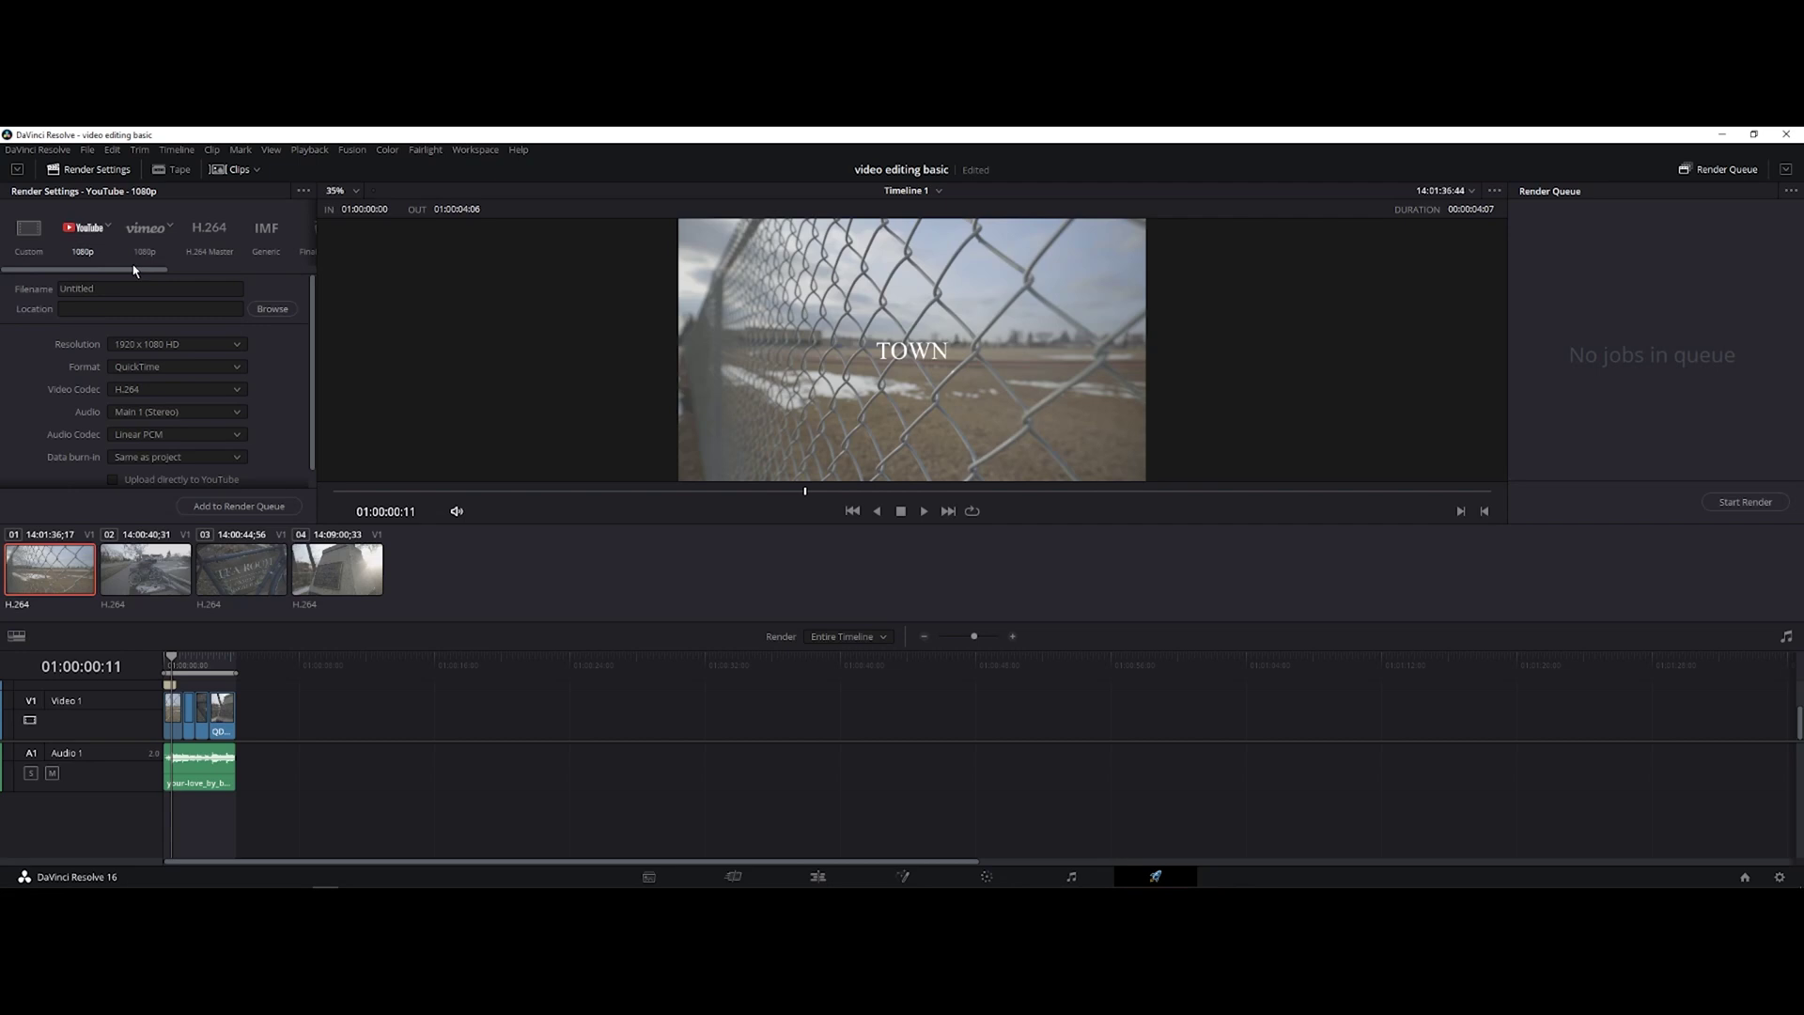
Examine the Custom render preset's format, codec, resolution, frame rate and quality settings.
left_click(28, 235)
scroll(161, 419, "down", 2)
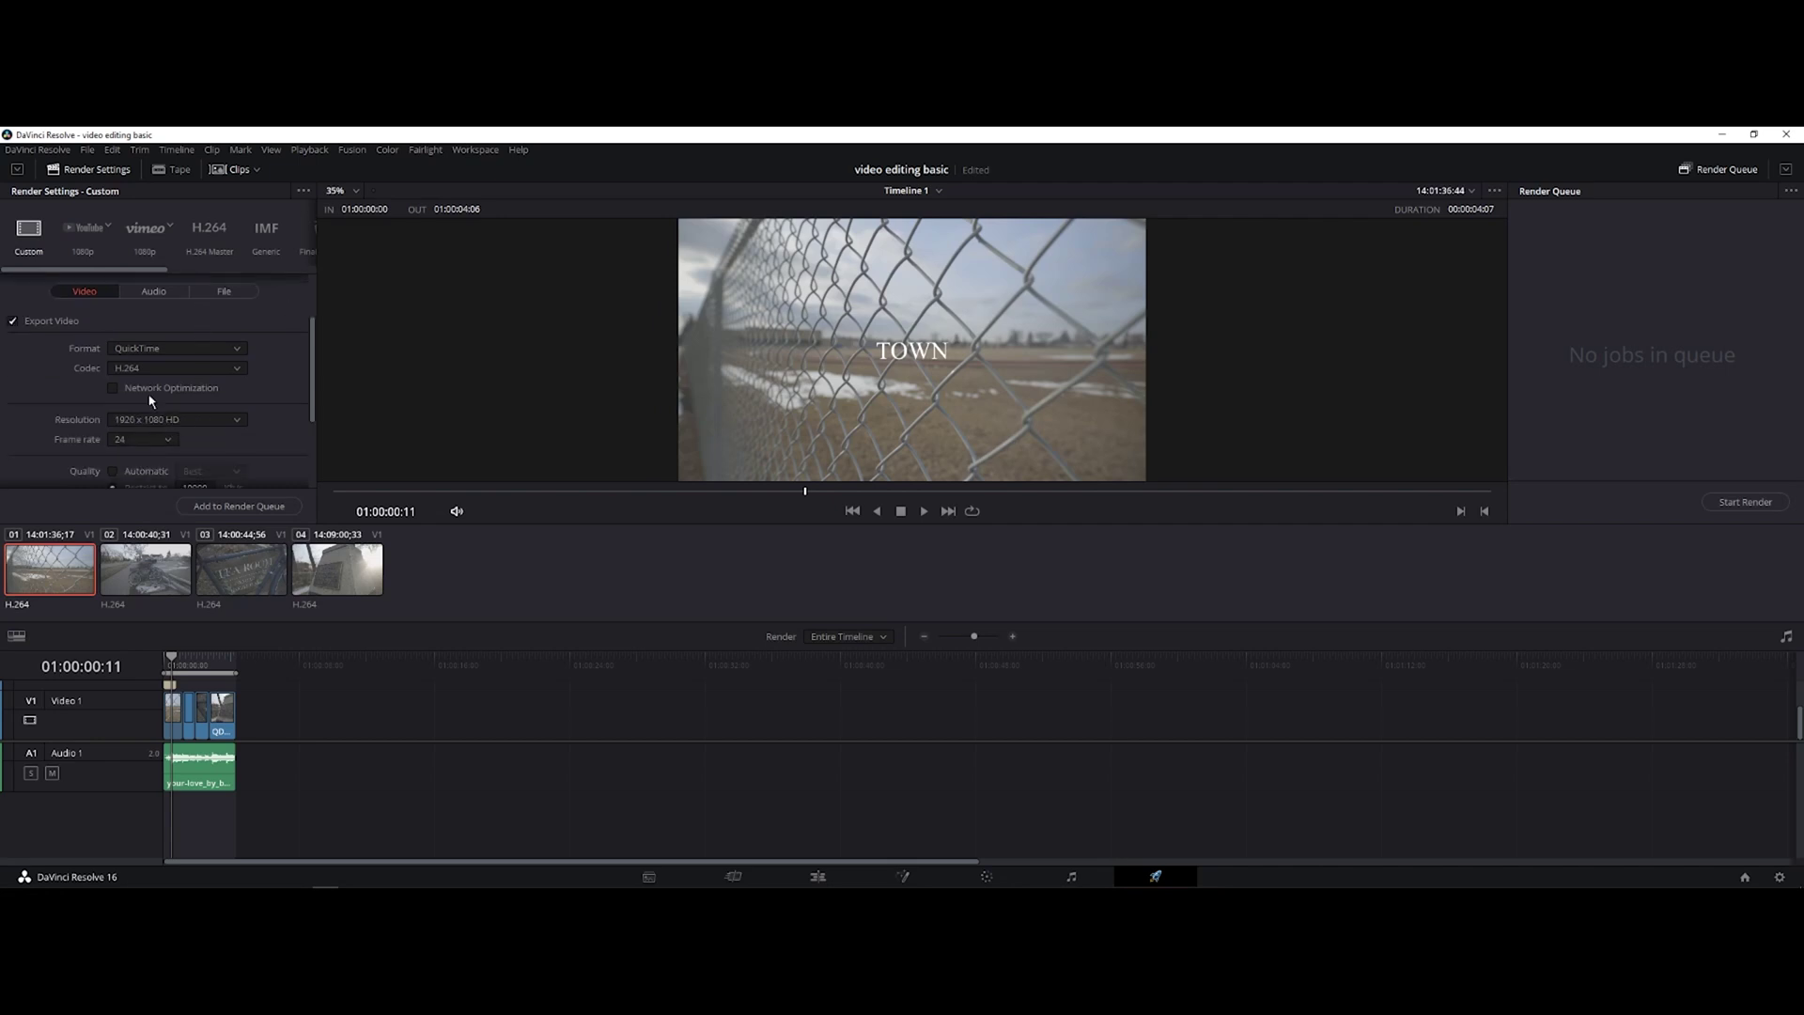
scroll(181, 413, "down", 2)
scroll(188, 433, "down", 1)
scroll(256, 382, "up", 4)
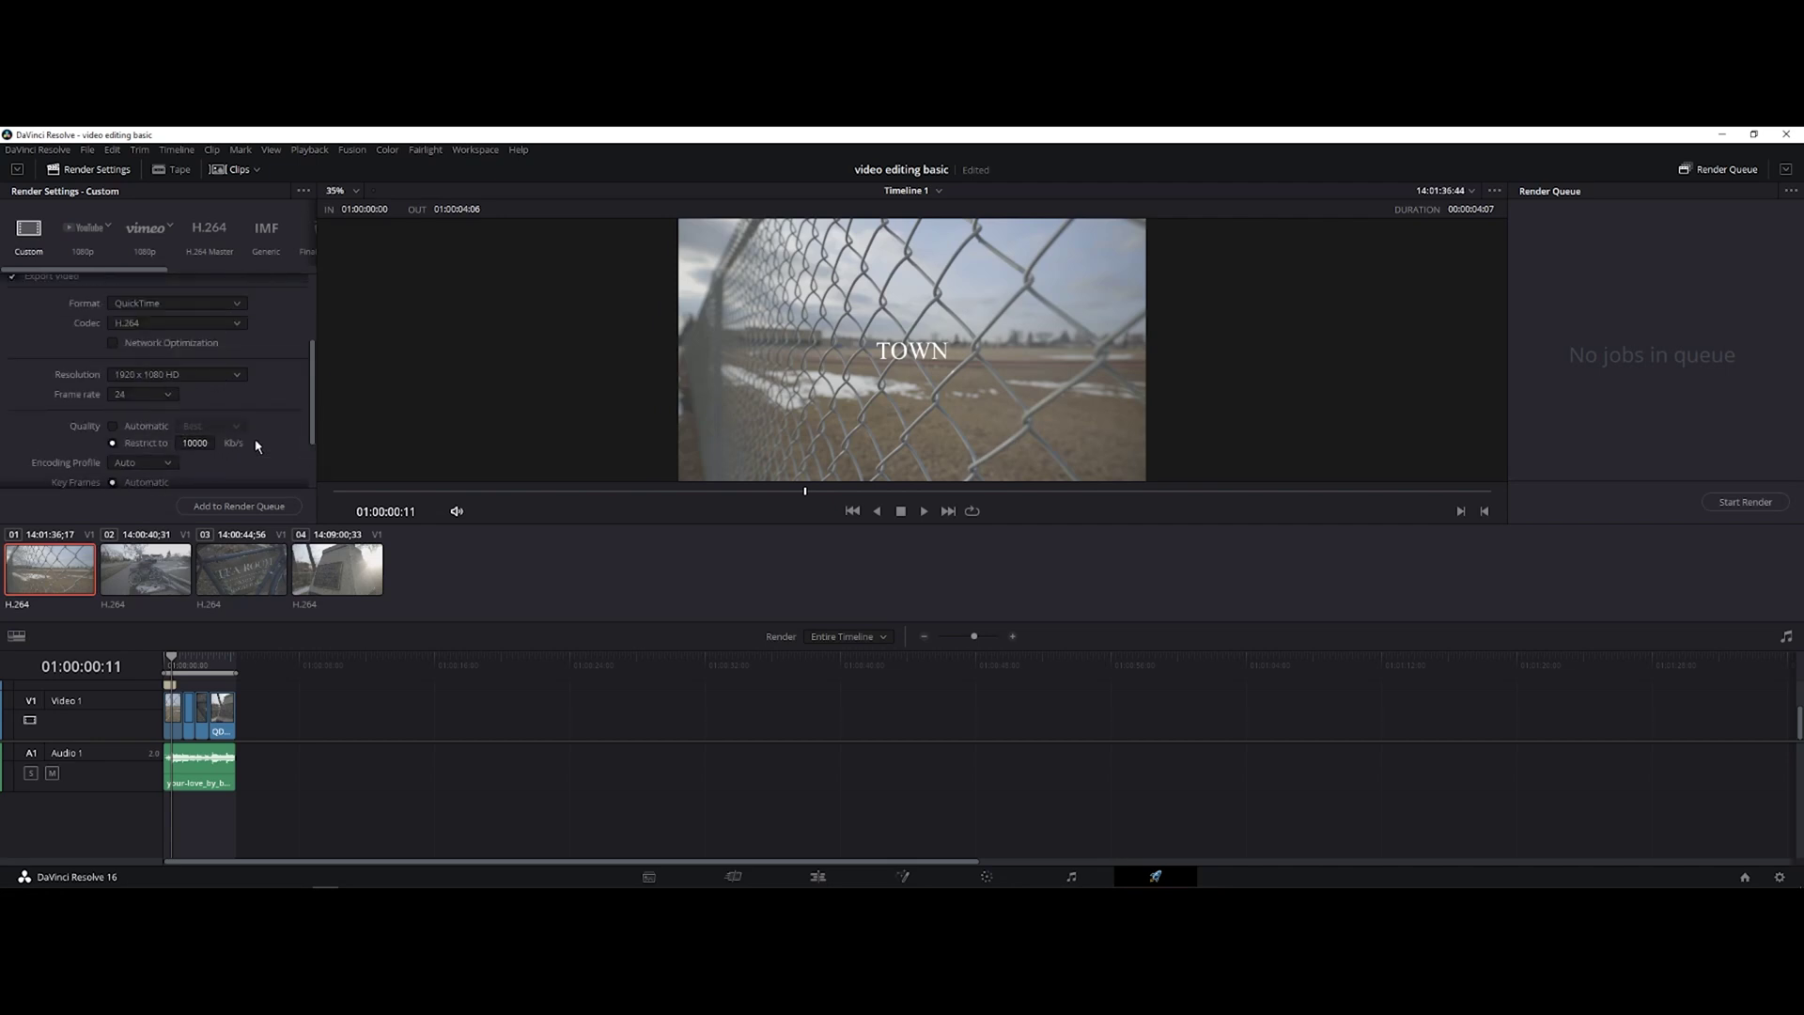
scroll(272, 442, "up", 1)
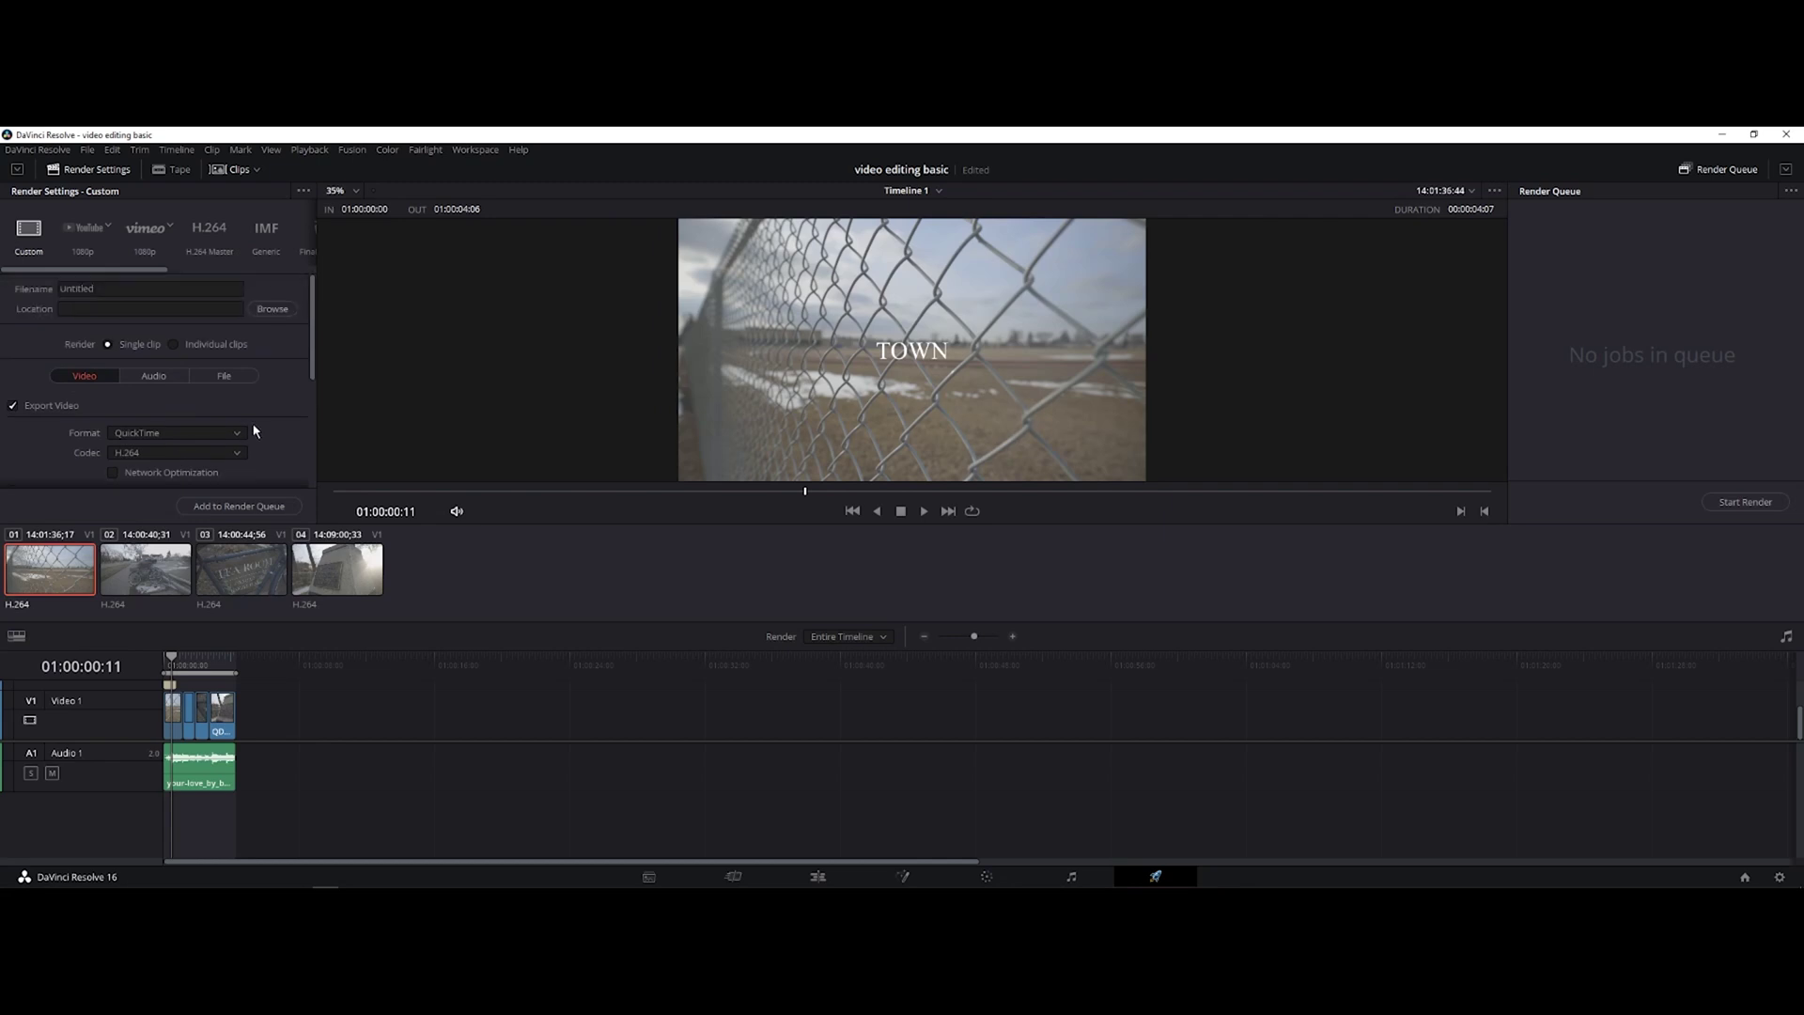
scroll(254, 429, "up", 1)
Load the YouTube 1080p render preset again and name the output file "TOWN".
left_click(84, 248)
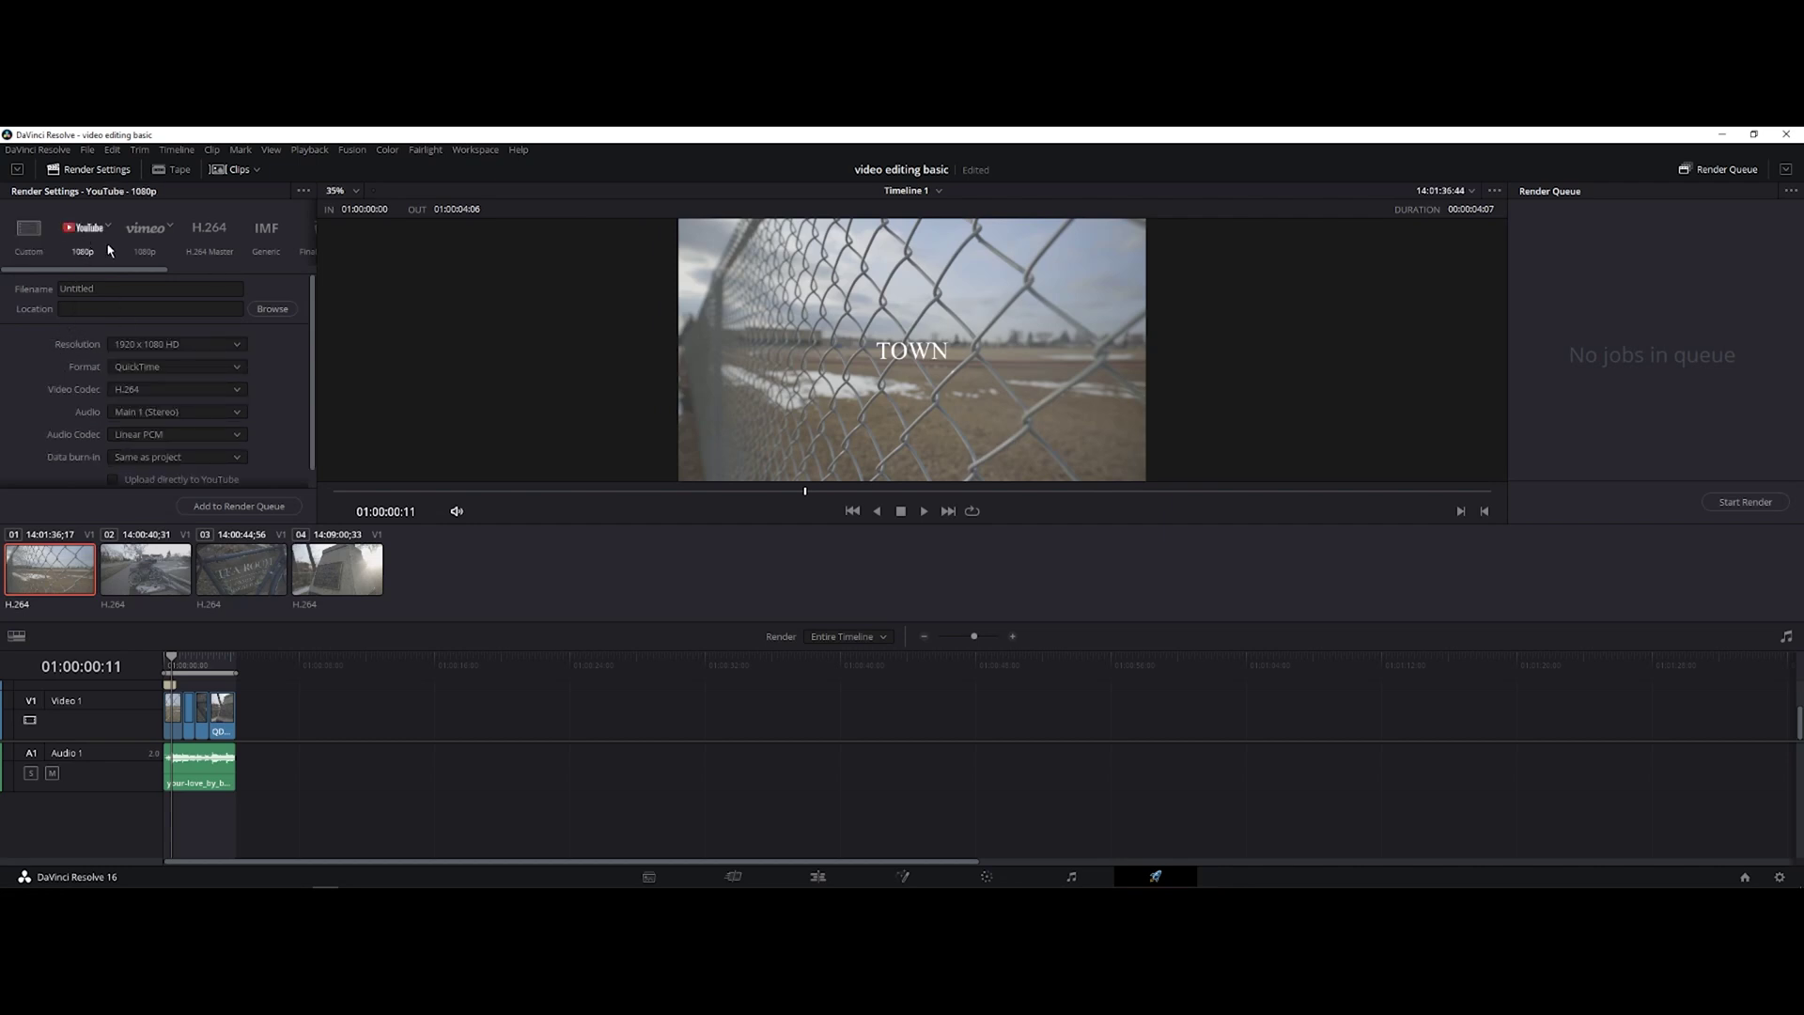
double_click(121, 292)
type("TOWN")
scroll(174, 404, "down", 1)
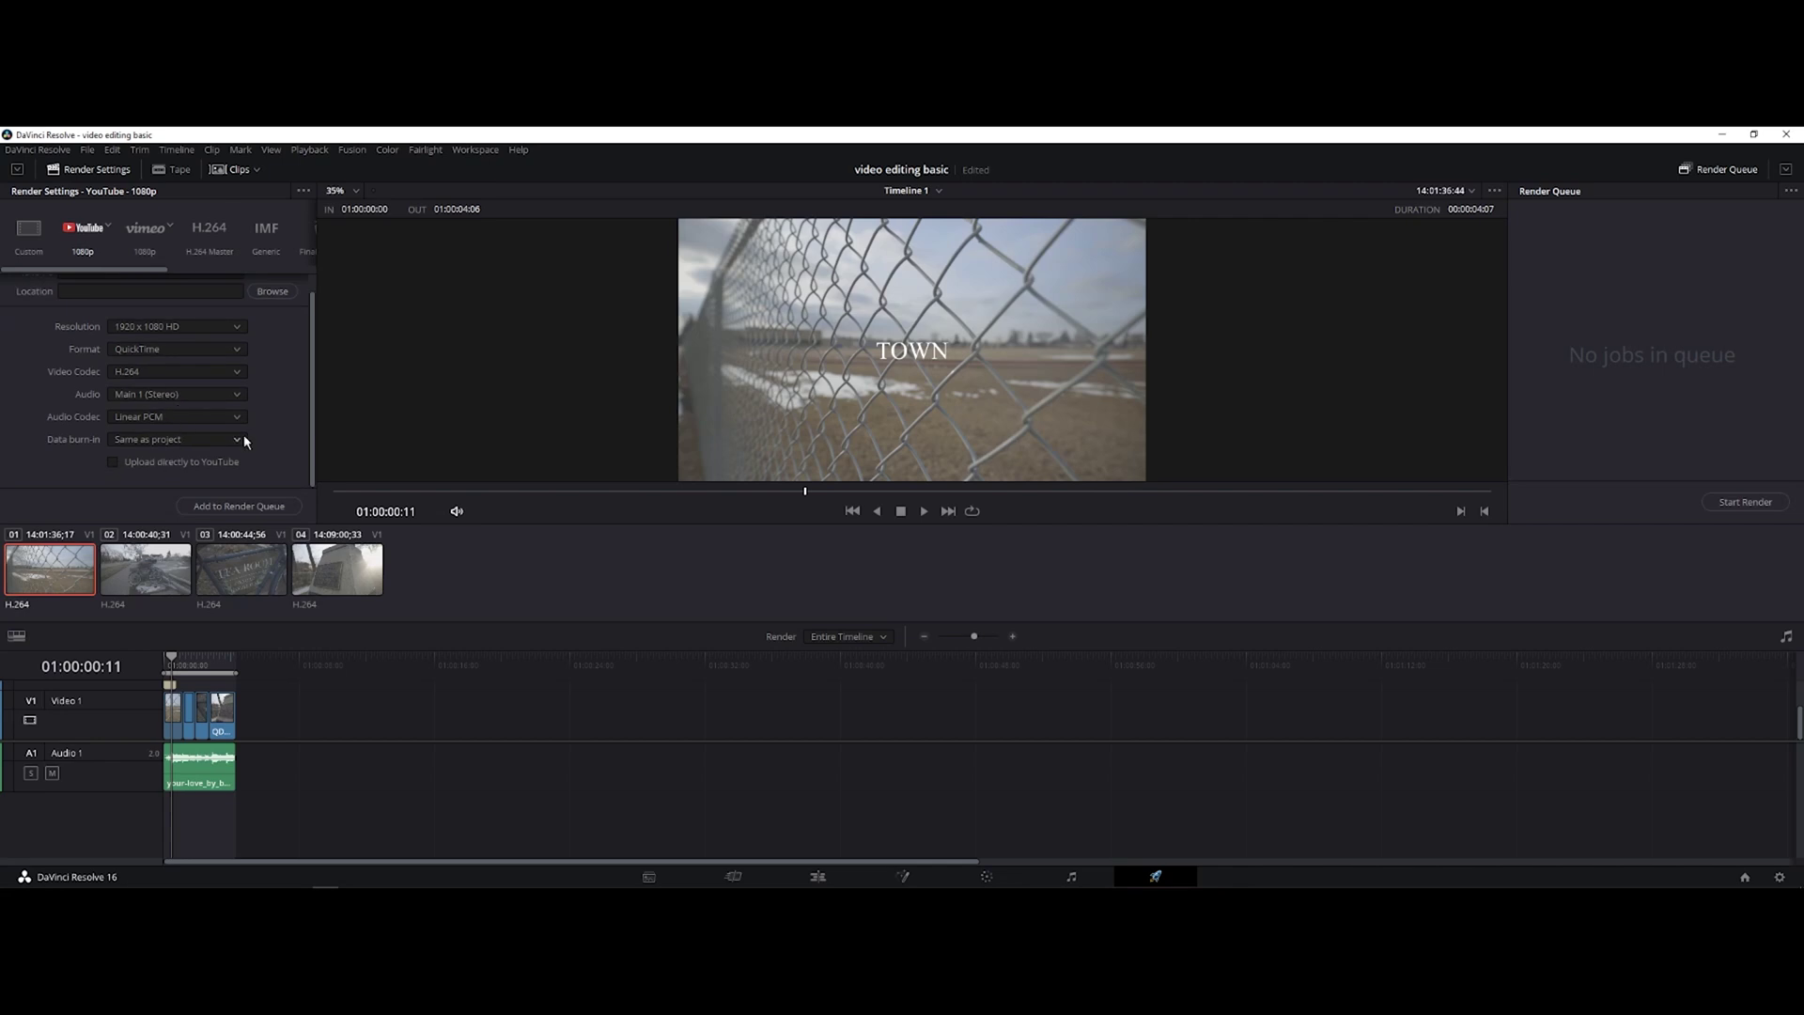
Set the render location to the "P - Editing Basics tut" folder on Editing Drive (B:), keeping the file name TOWN.
scroll(85, 452, "up", 1)
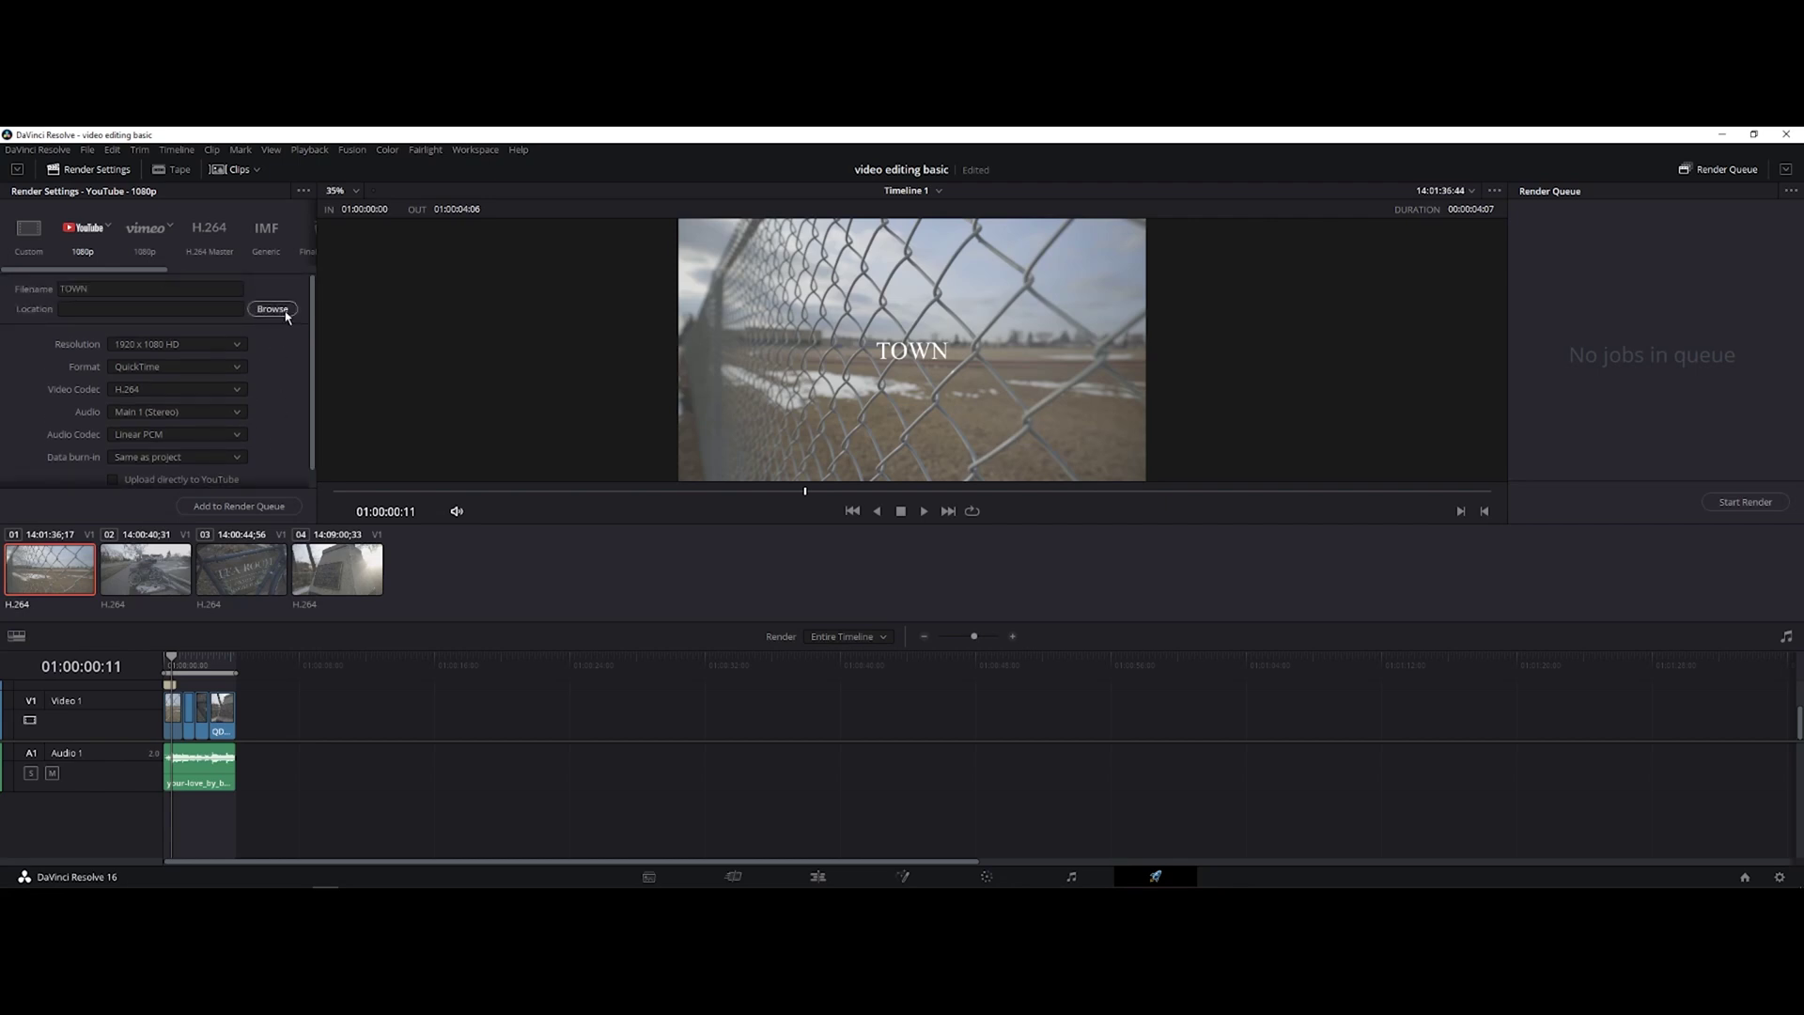
left_click(273, 309)
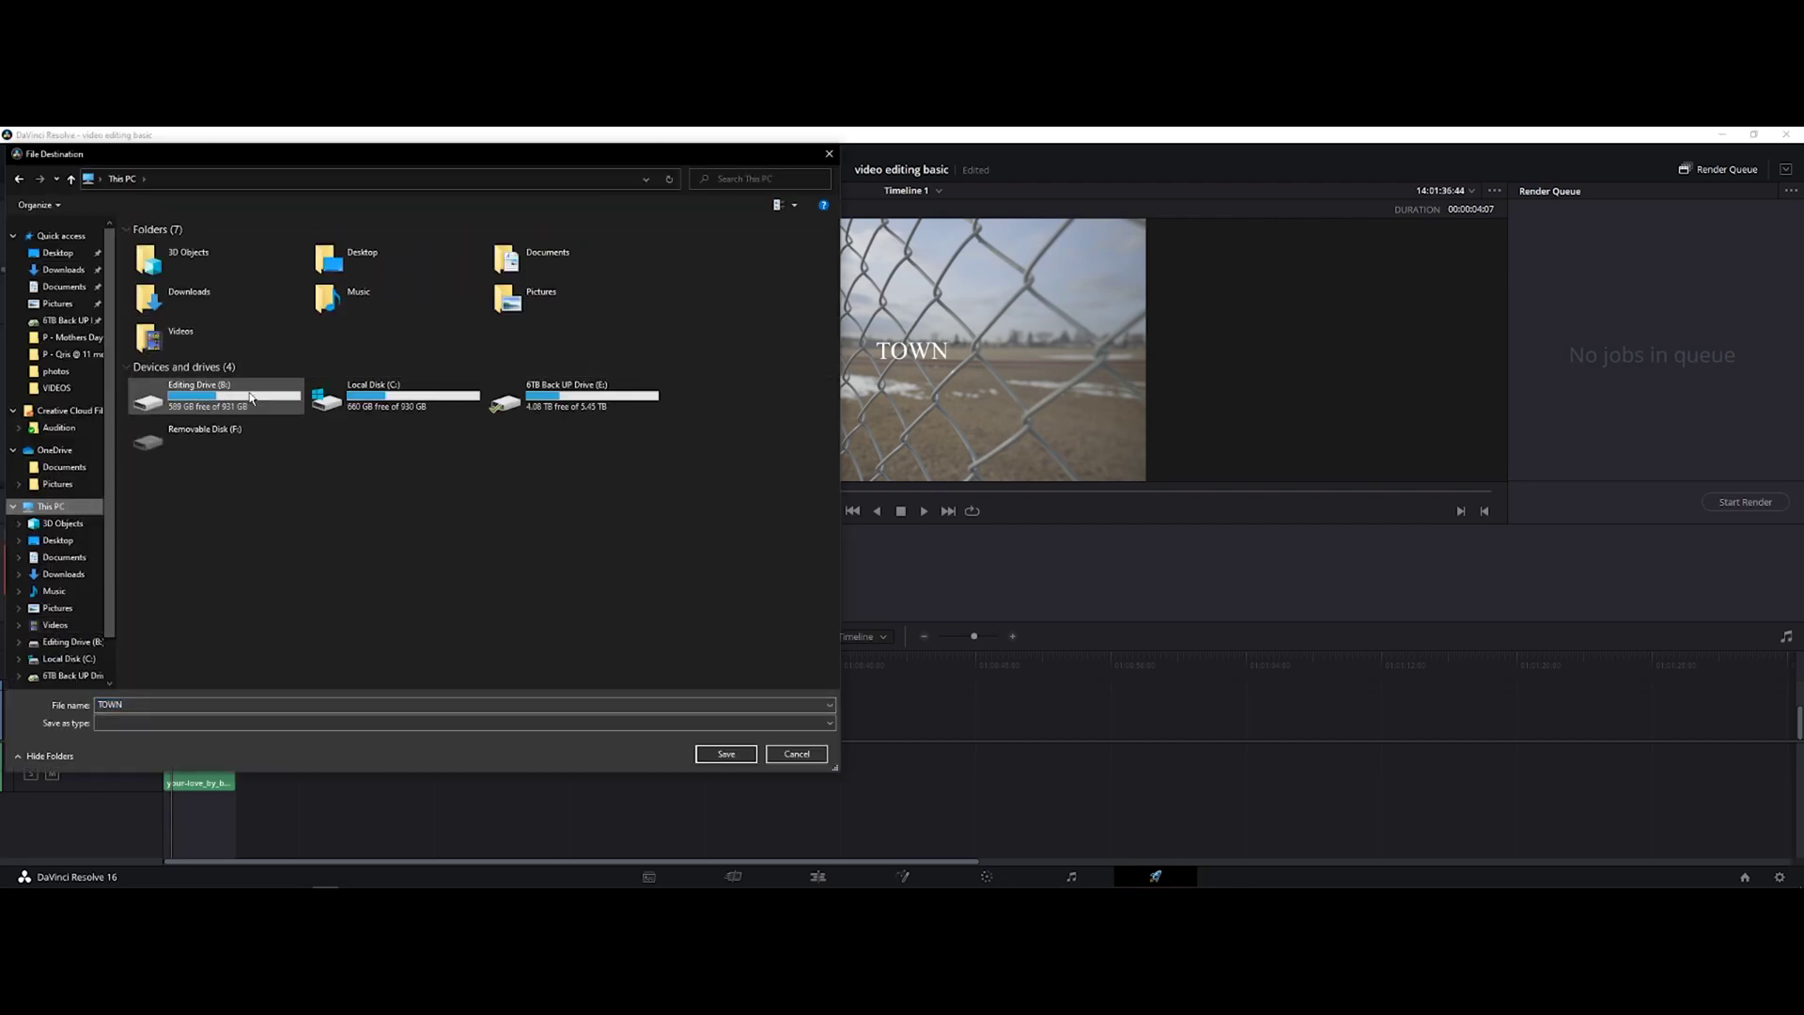
double_click(251, 399)
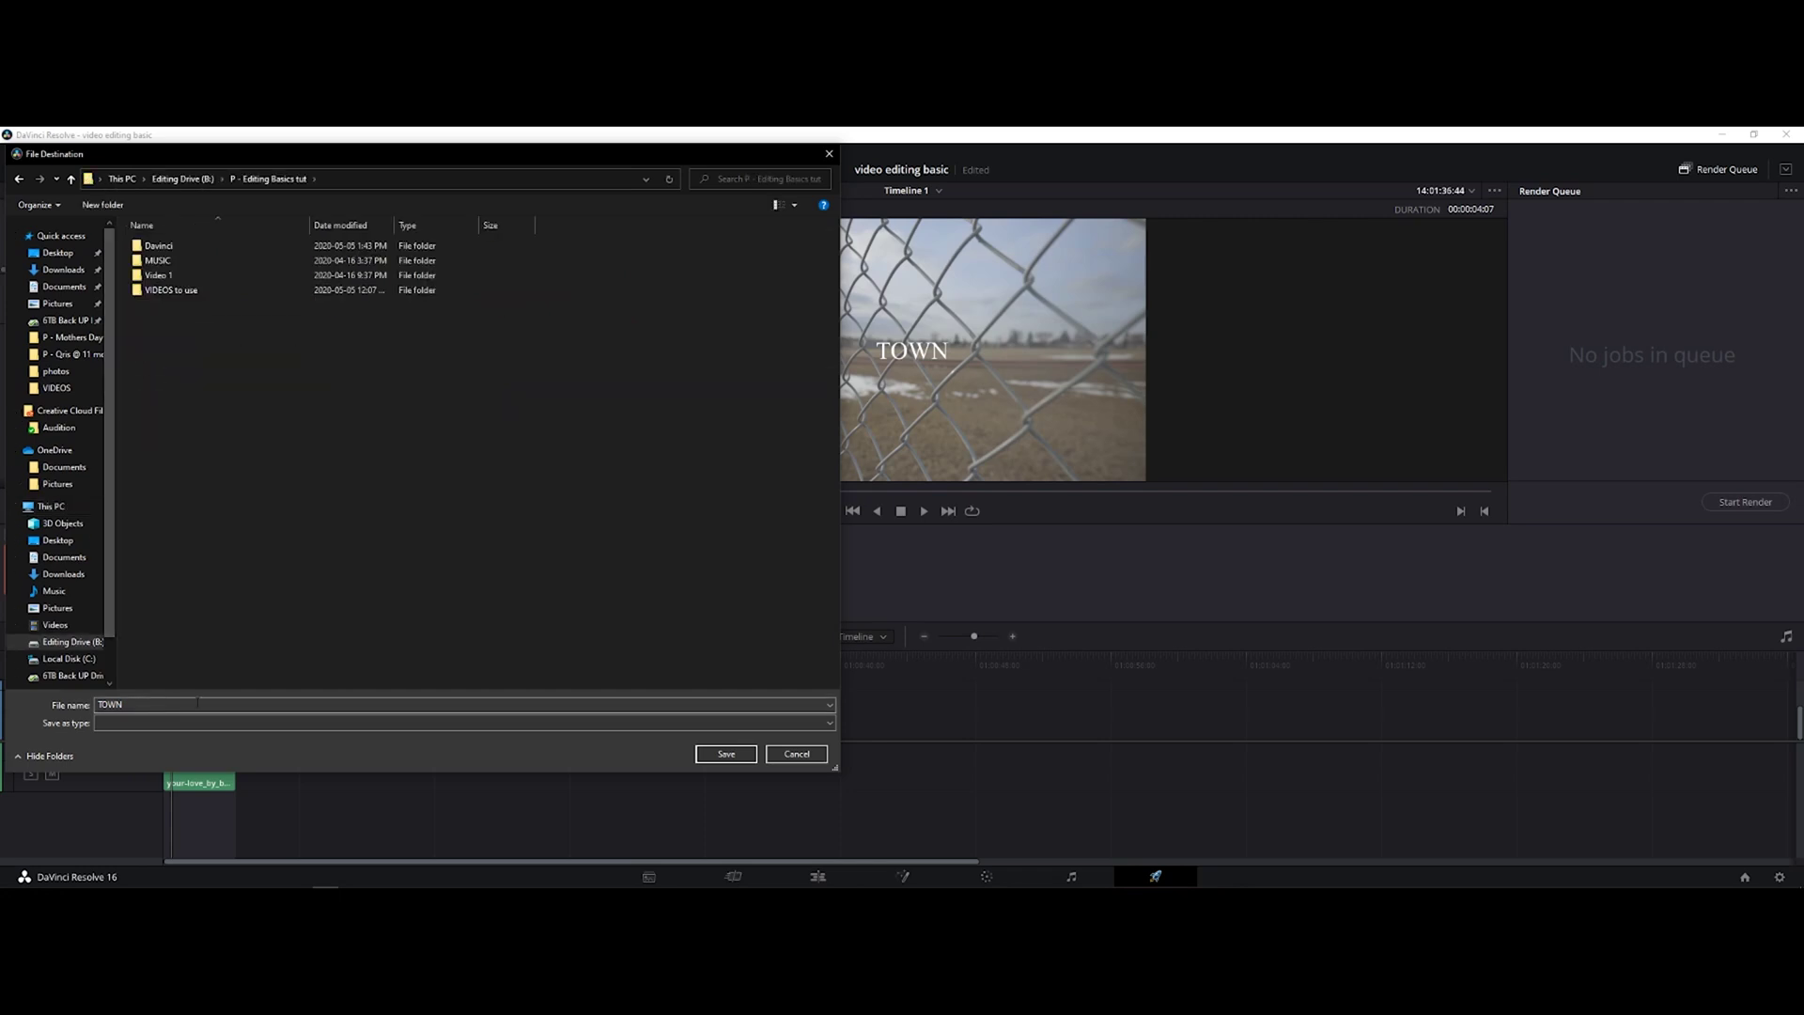
left_click(726, 753)
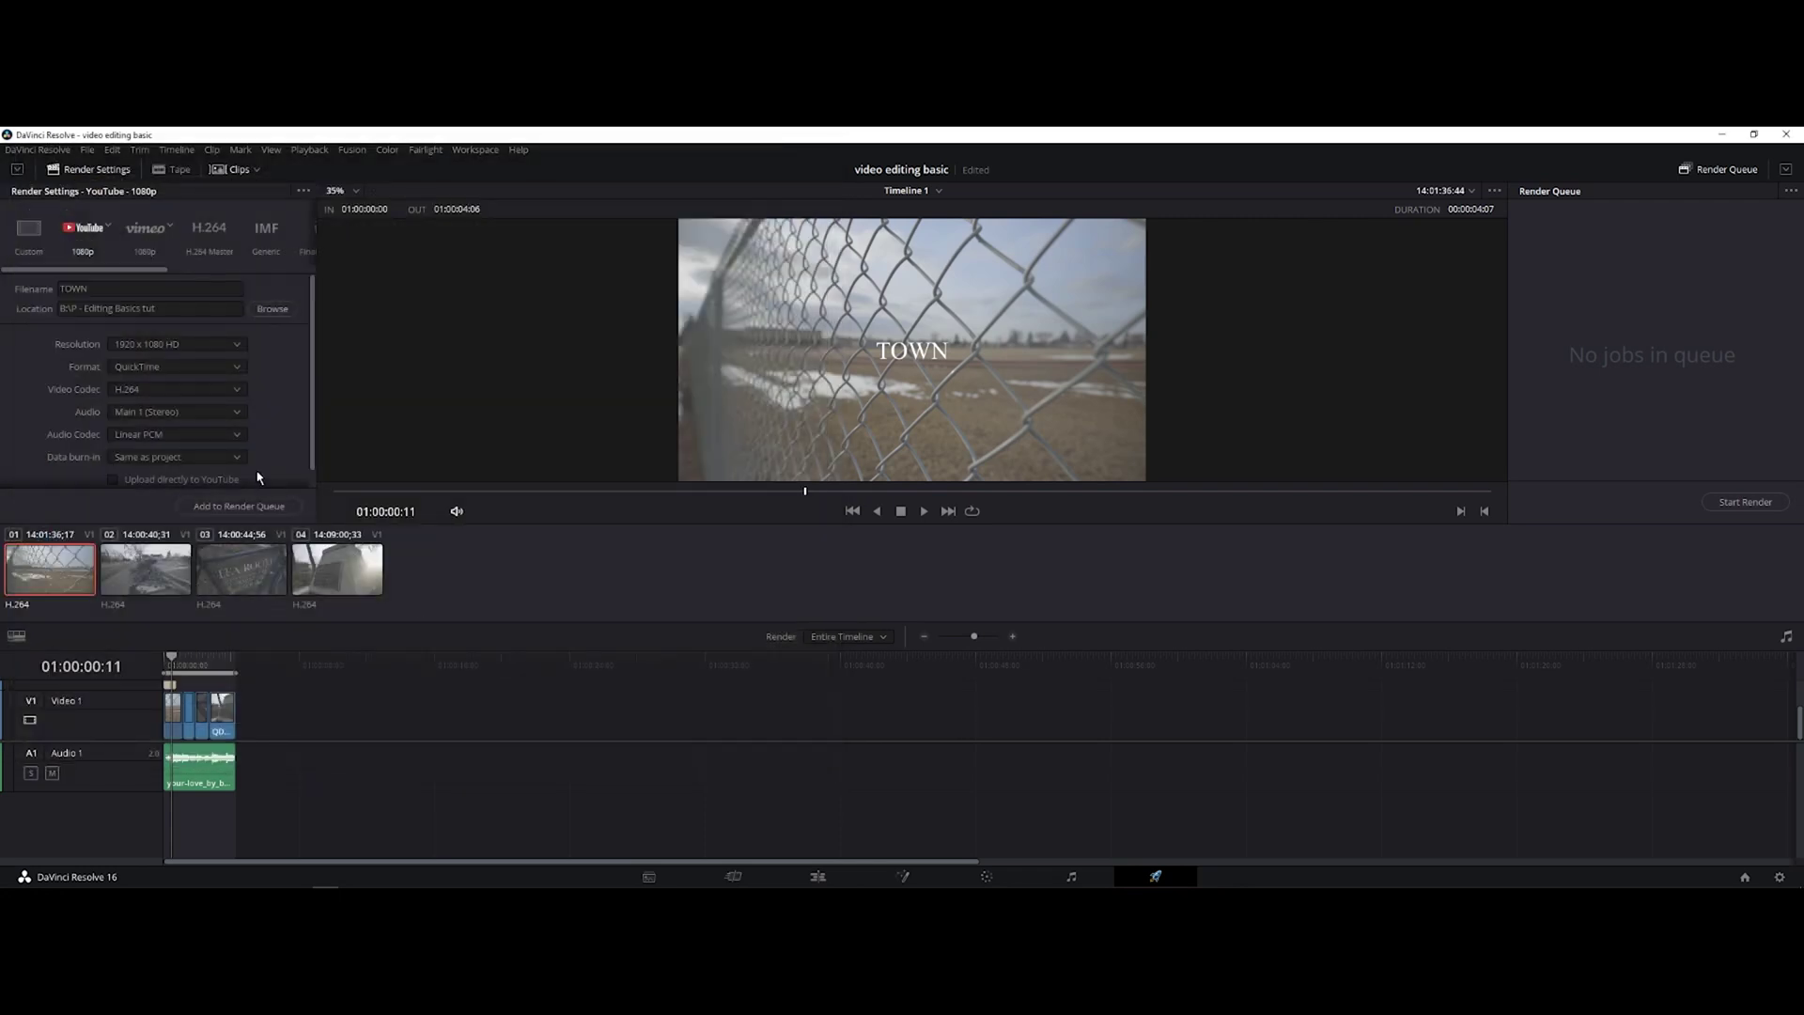
Add the TOWN export to the render queue and start rendering it.
scroll(294, 470, "down", 1)
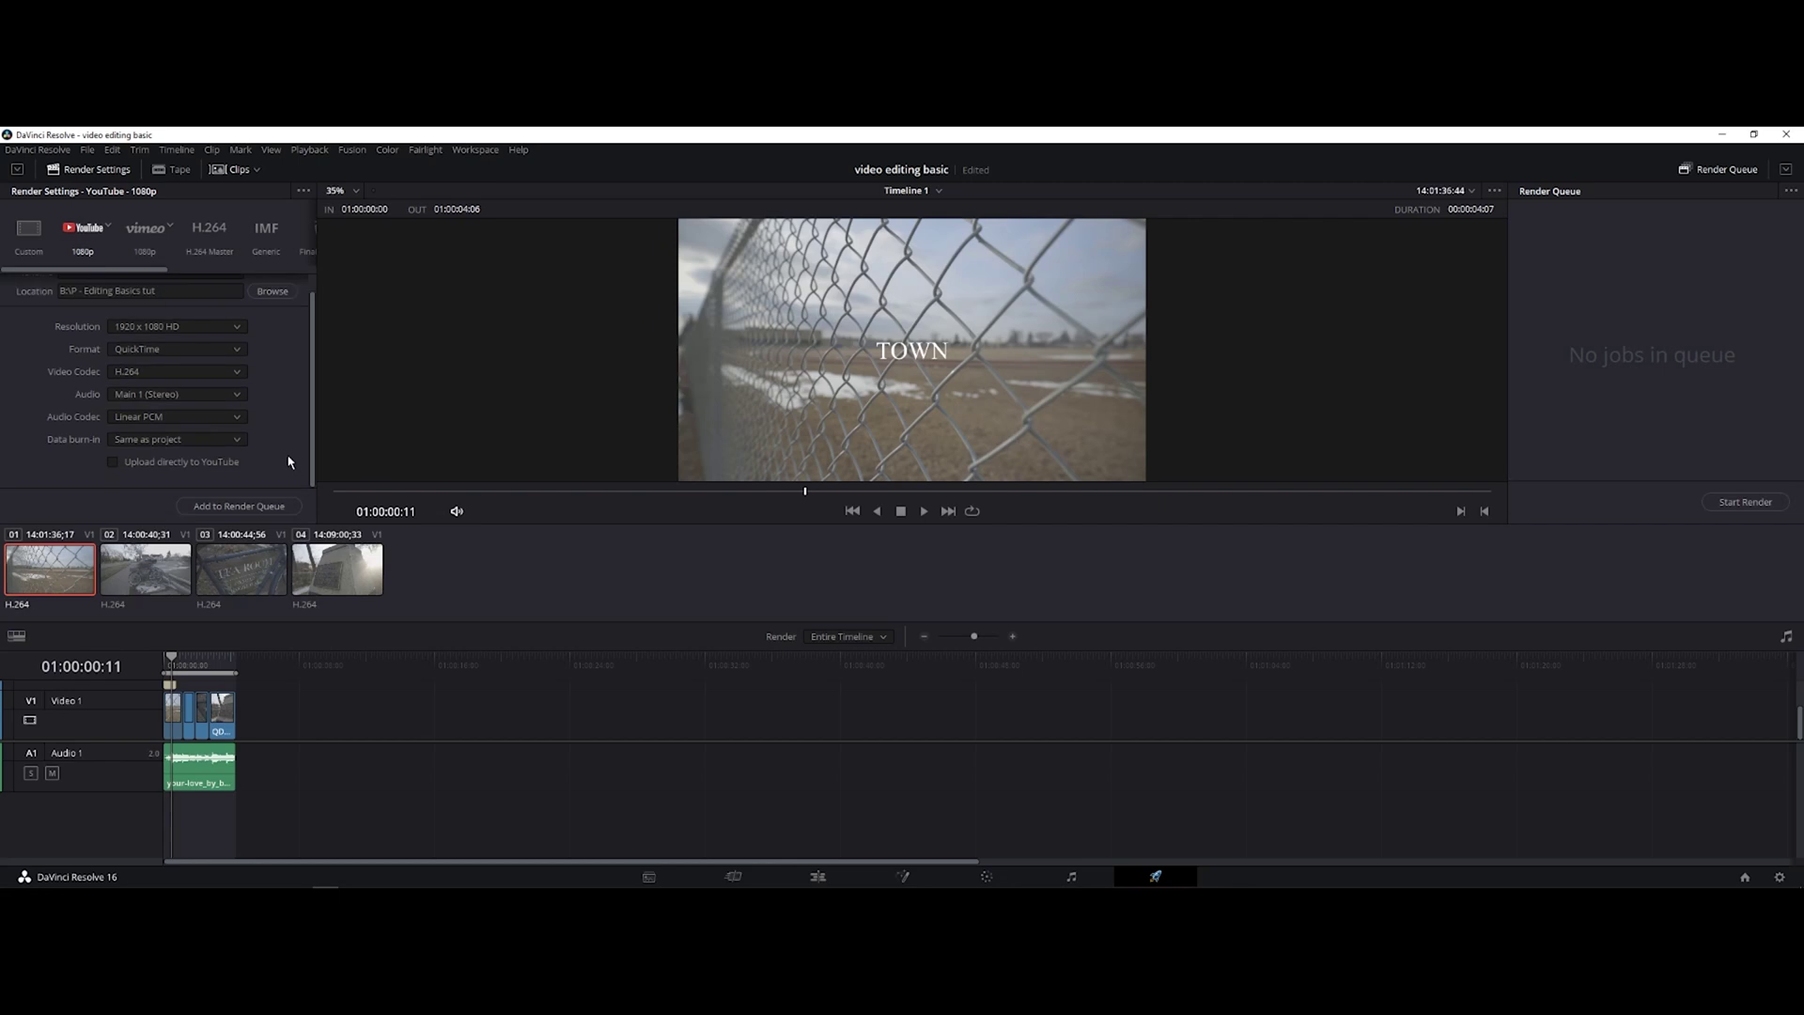
left_click(248, 508)
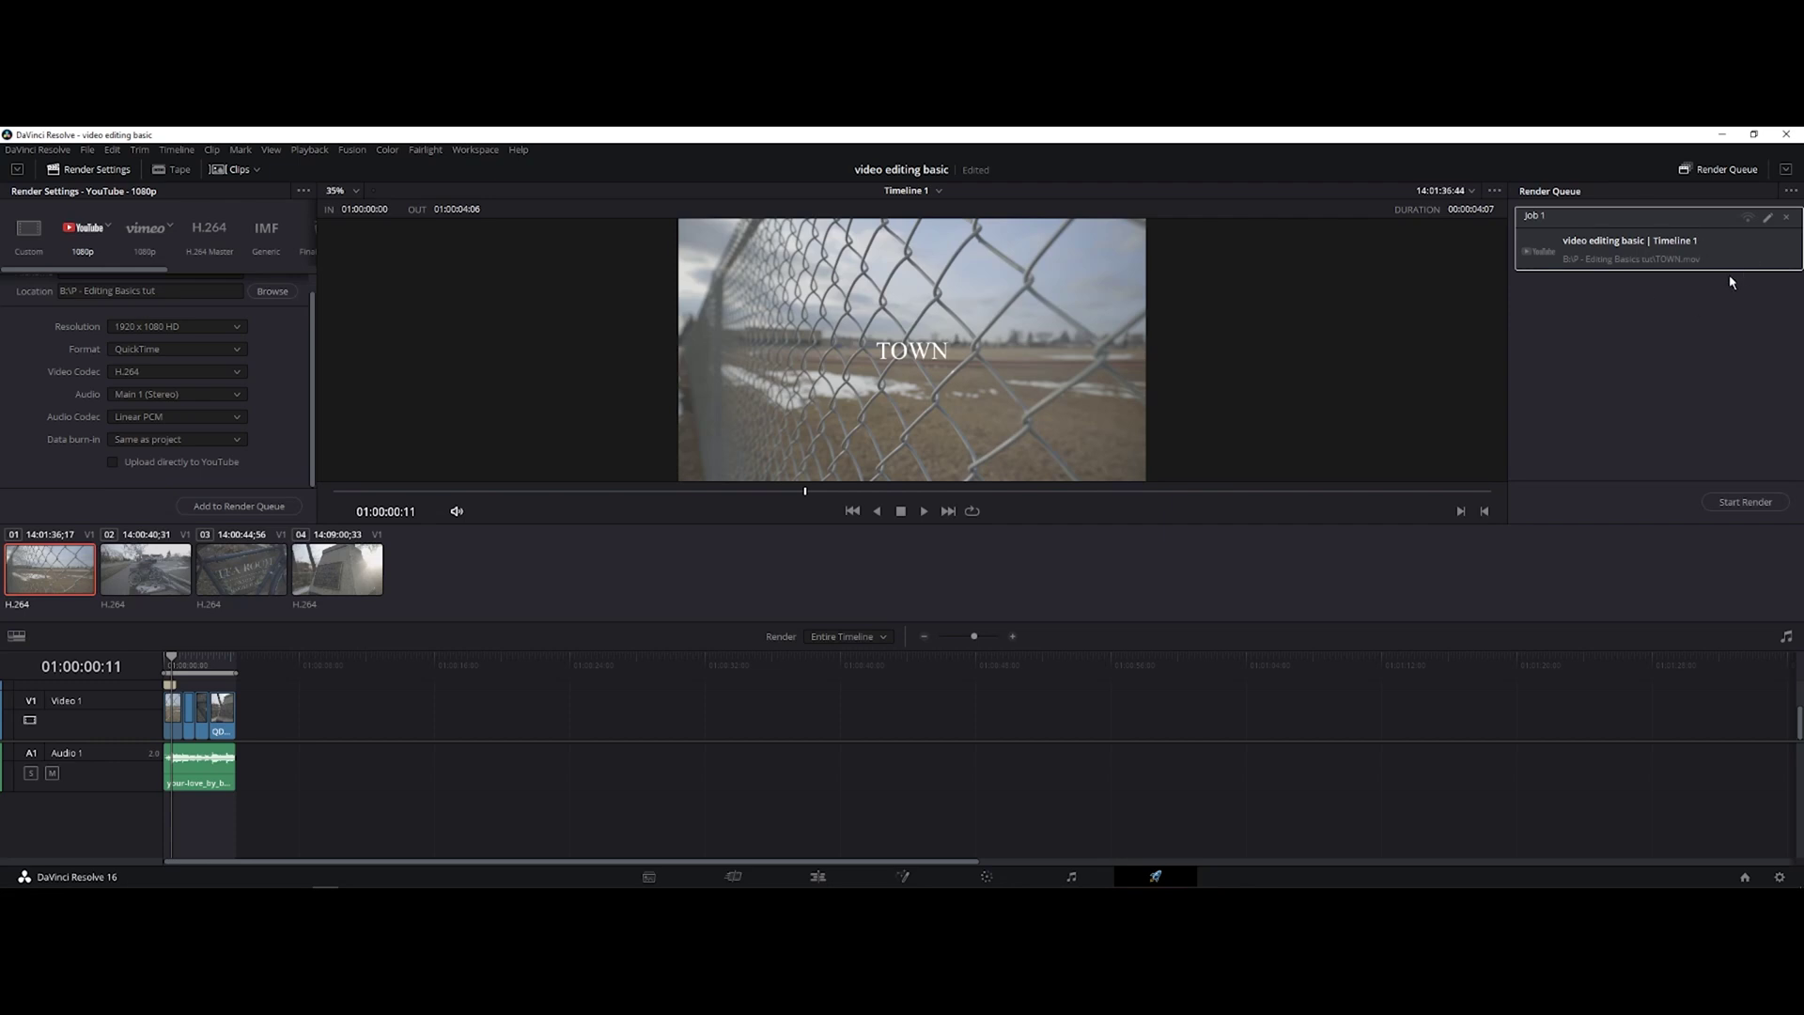
left_click(1755, 503)
Close DaVinci Resolve, saving the project, and open the rendered TOWN video from the "P - Editing Basics tut" folder in File Explorer.
left_click(1789, 137)
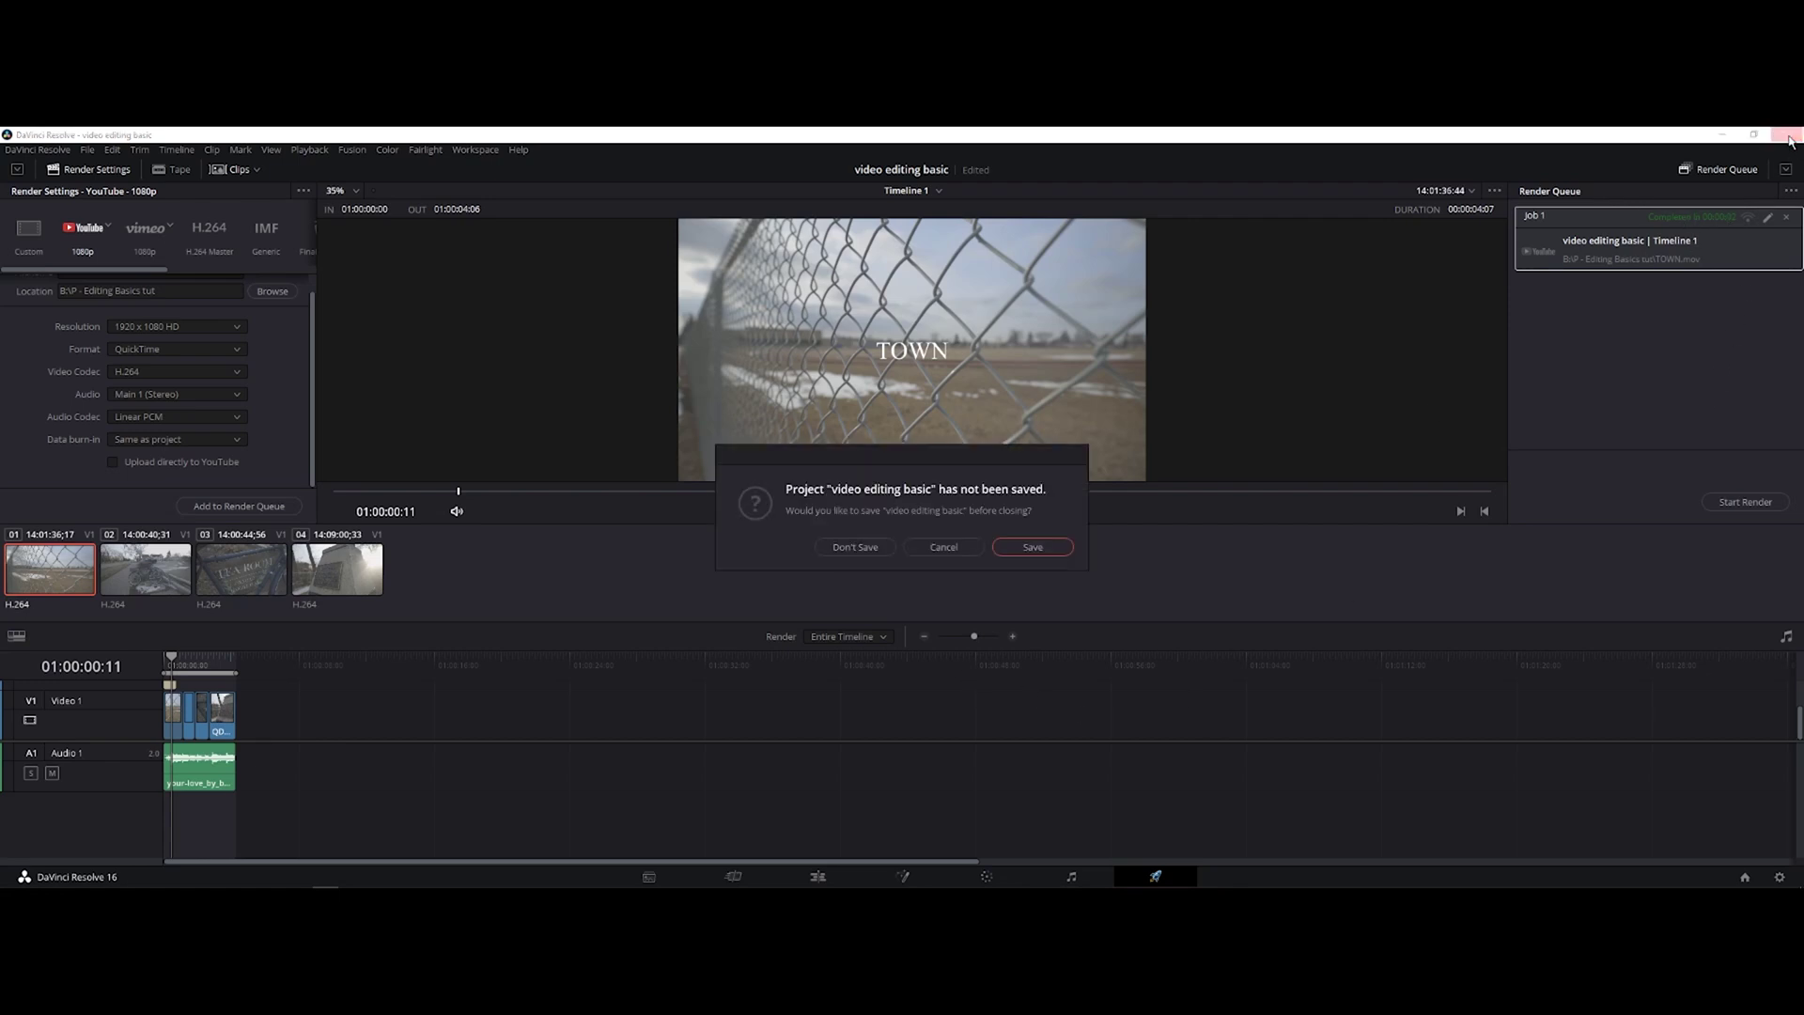
left_click(1033, 549)
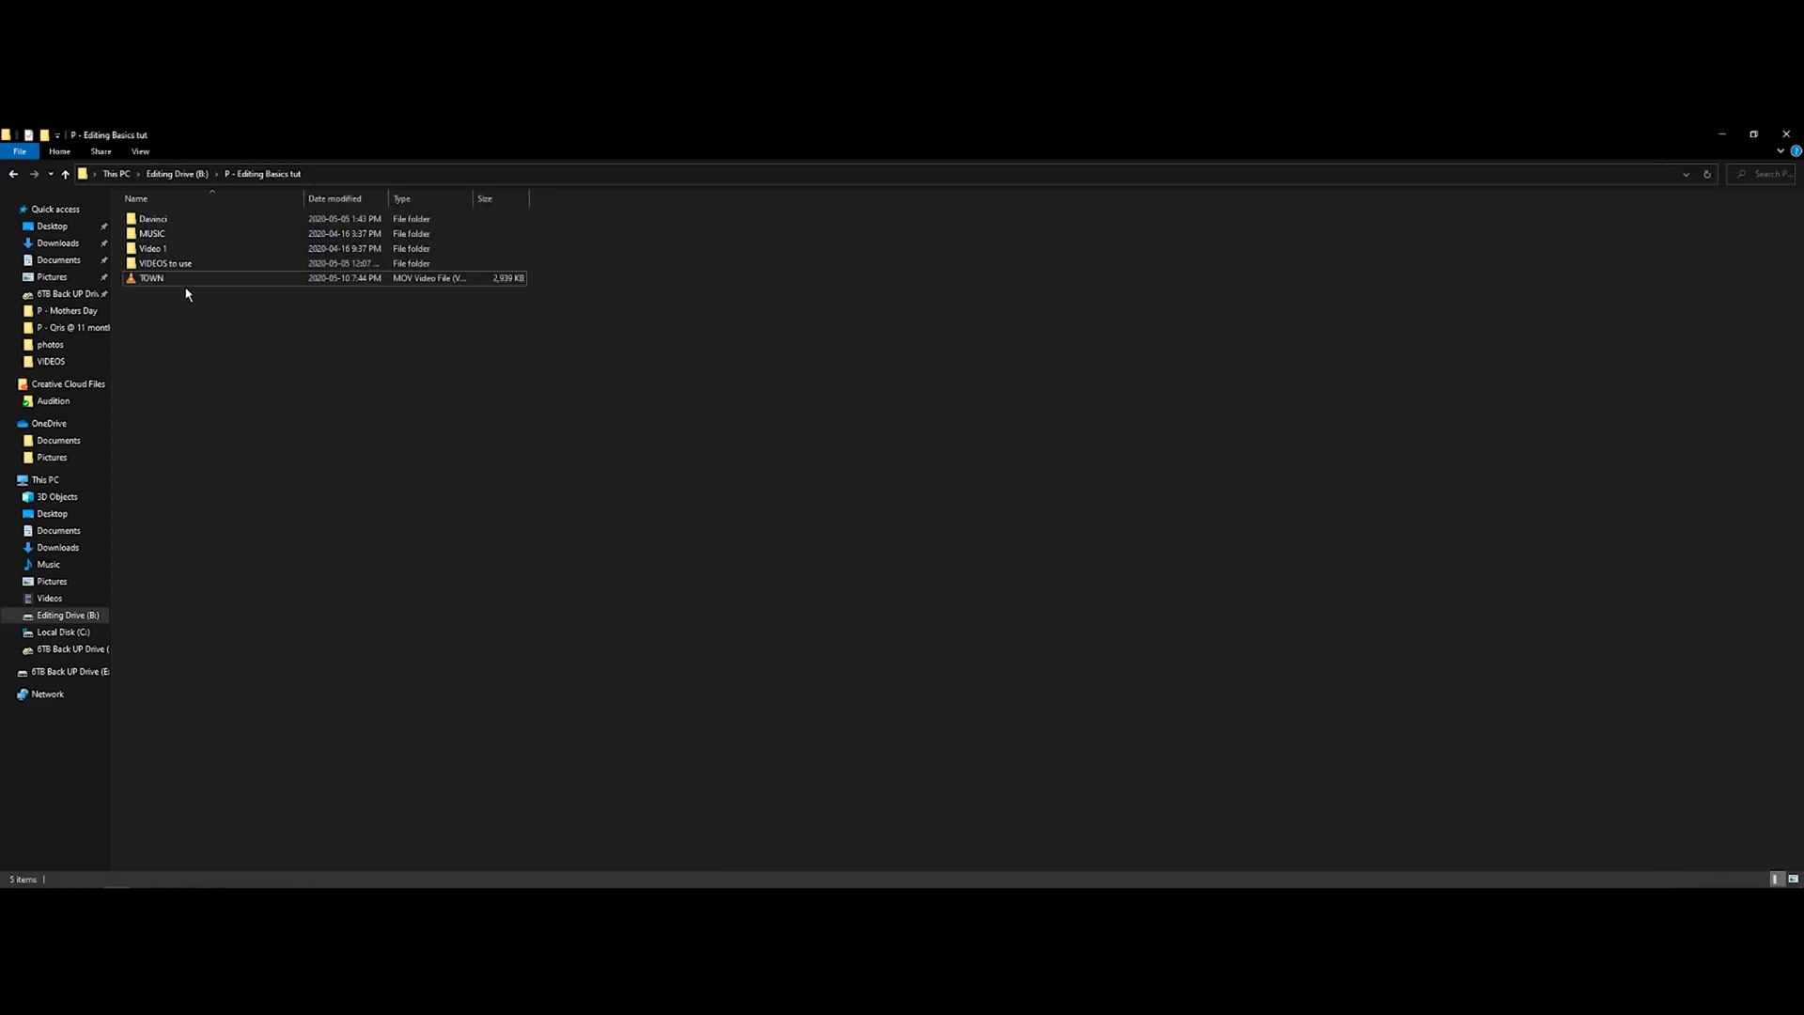
left_click(192, 286)
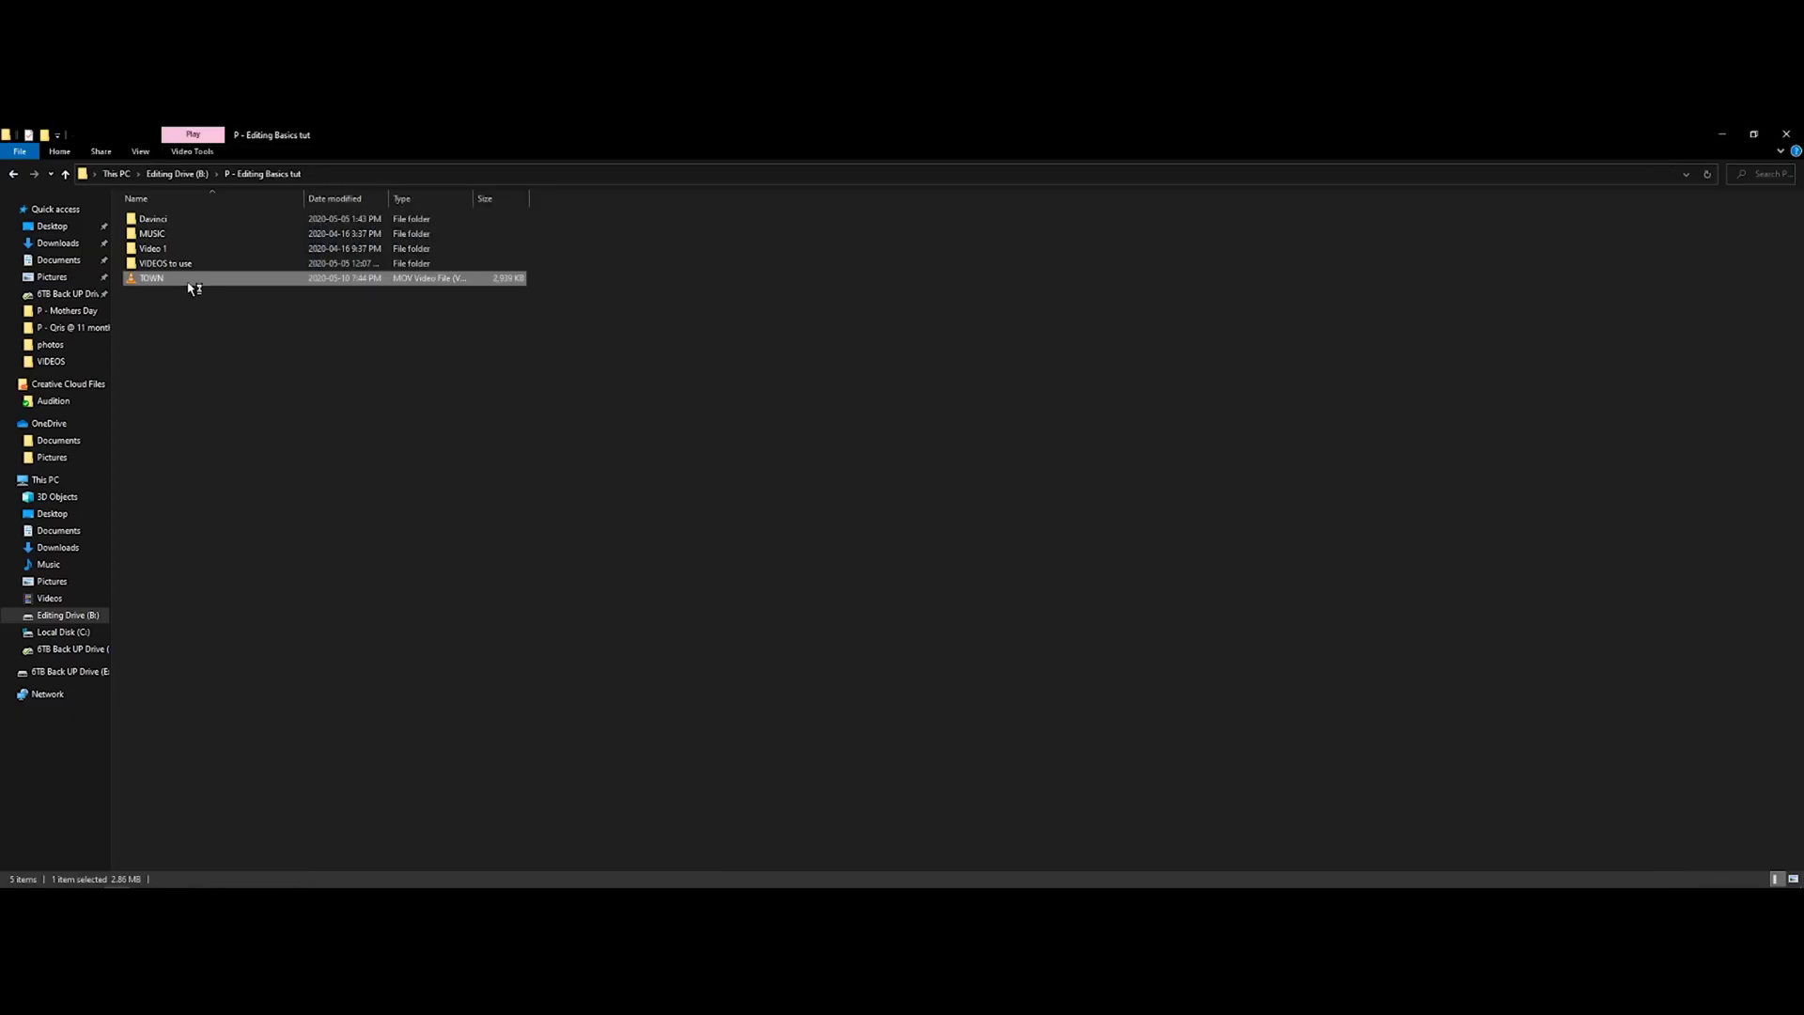